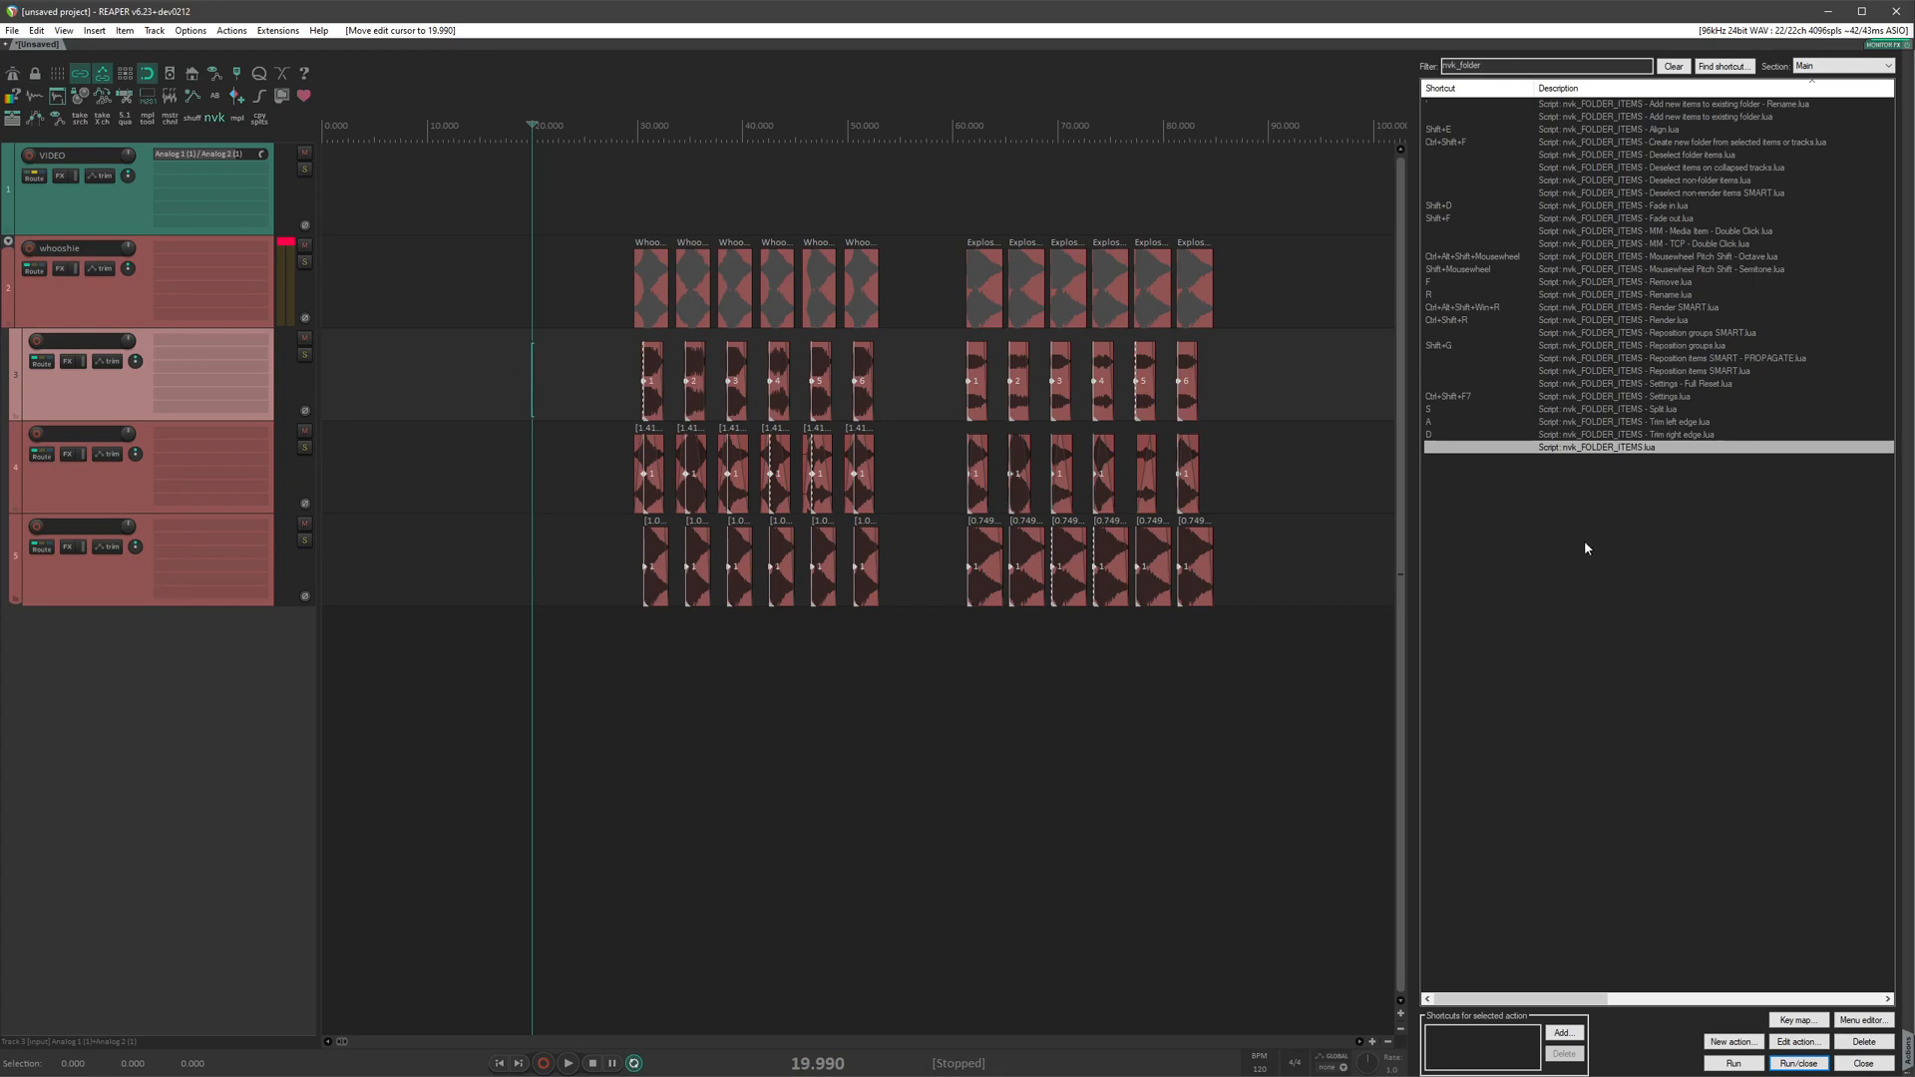
Run the nvk_FOLDER_ITEMS.lua script from the action list.
left_click(1615, 449)
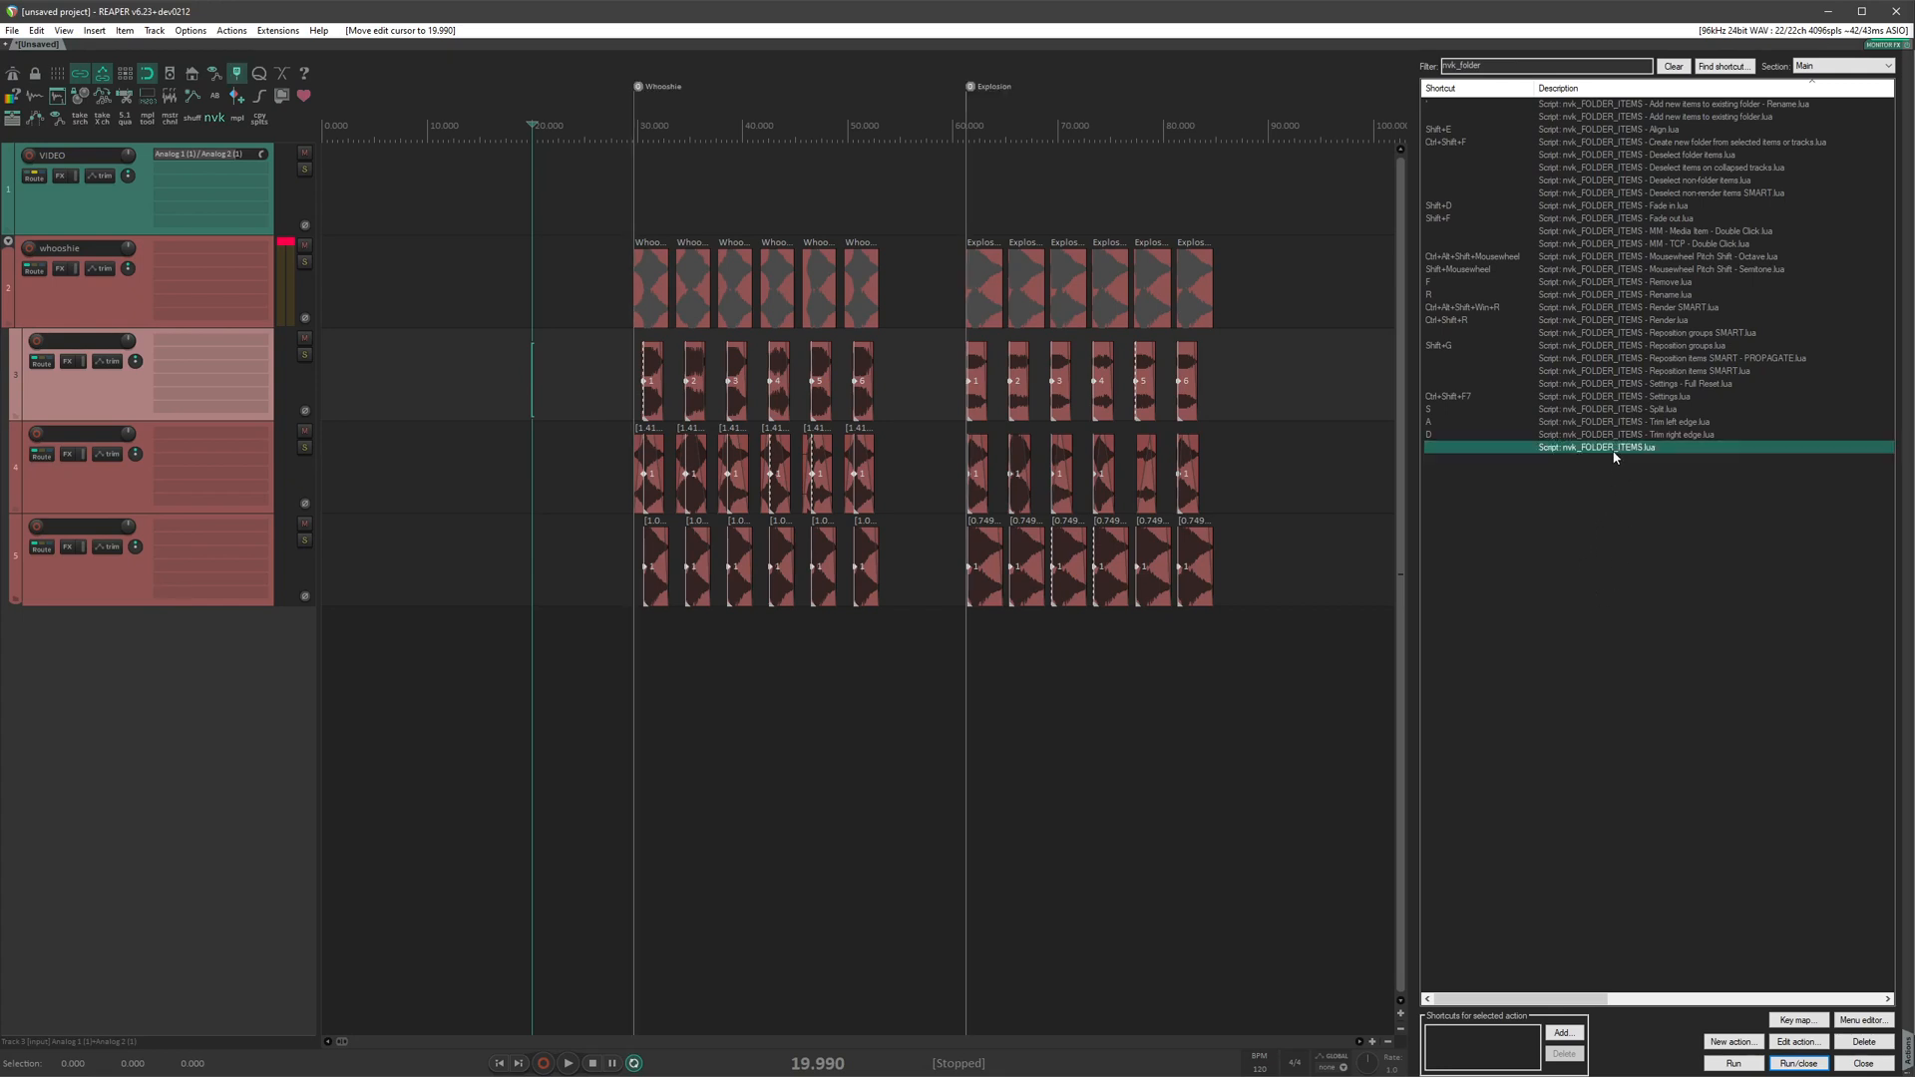
double_click(1614, 449)
Copy the Explosion_06 items to about 89.5 s on the timeline, and remove the copy along with its folder item.
left_click(1257, 700)
scroll(1257, 701, "up", 6)
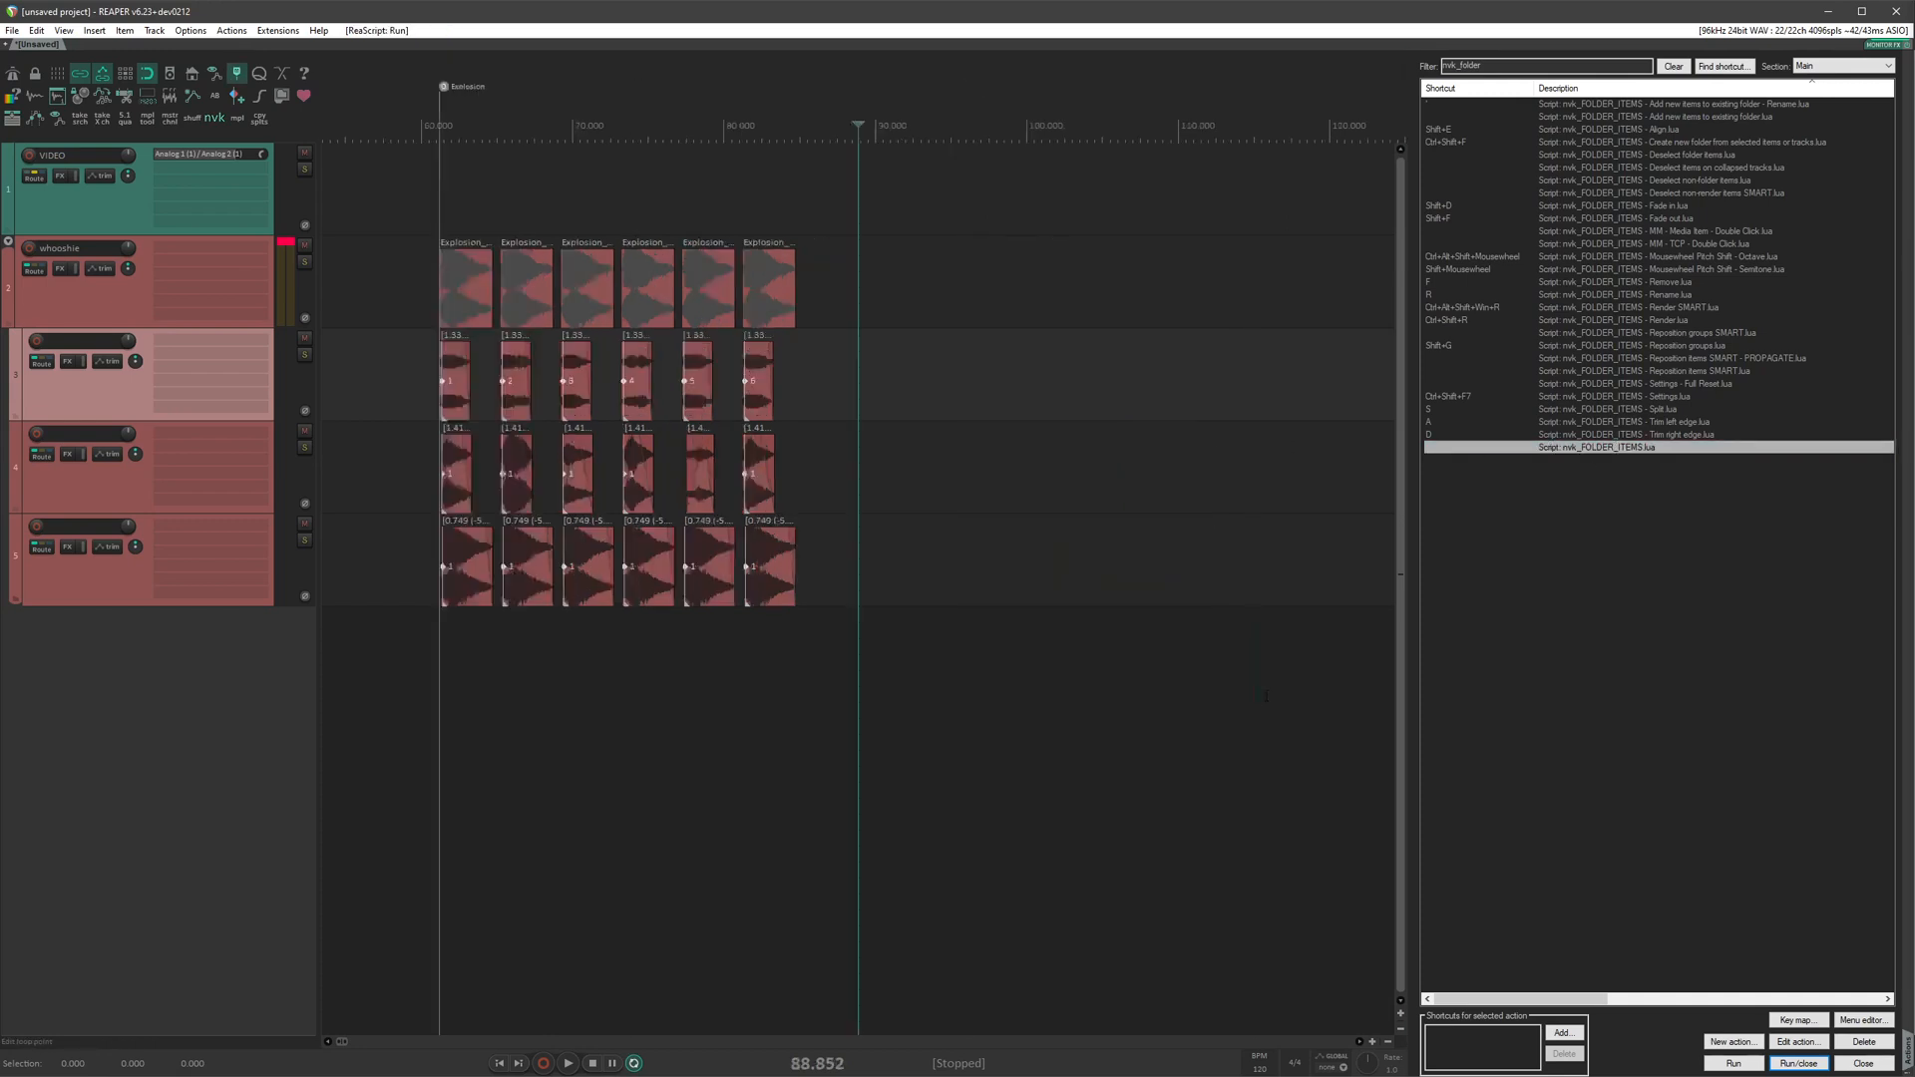
left_click_drag(640, 398, 922, 410)
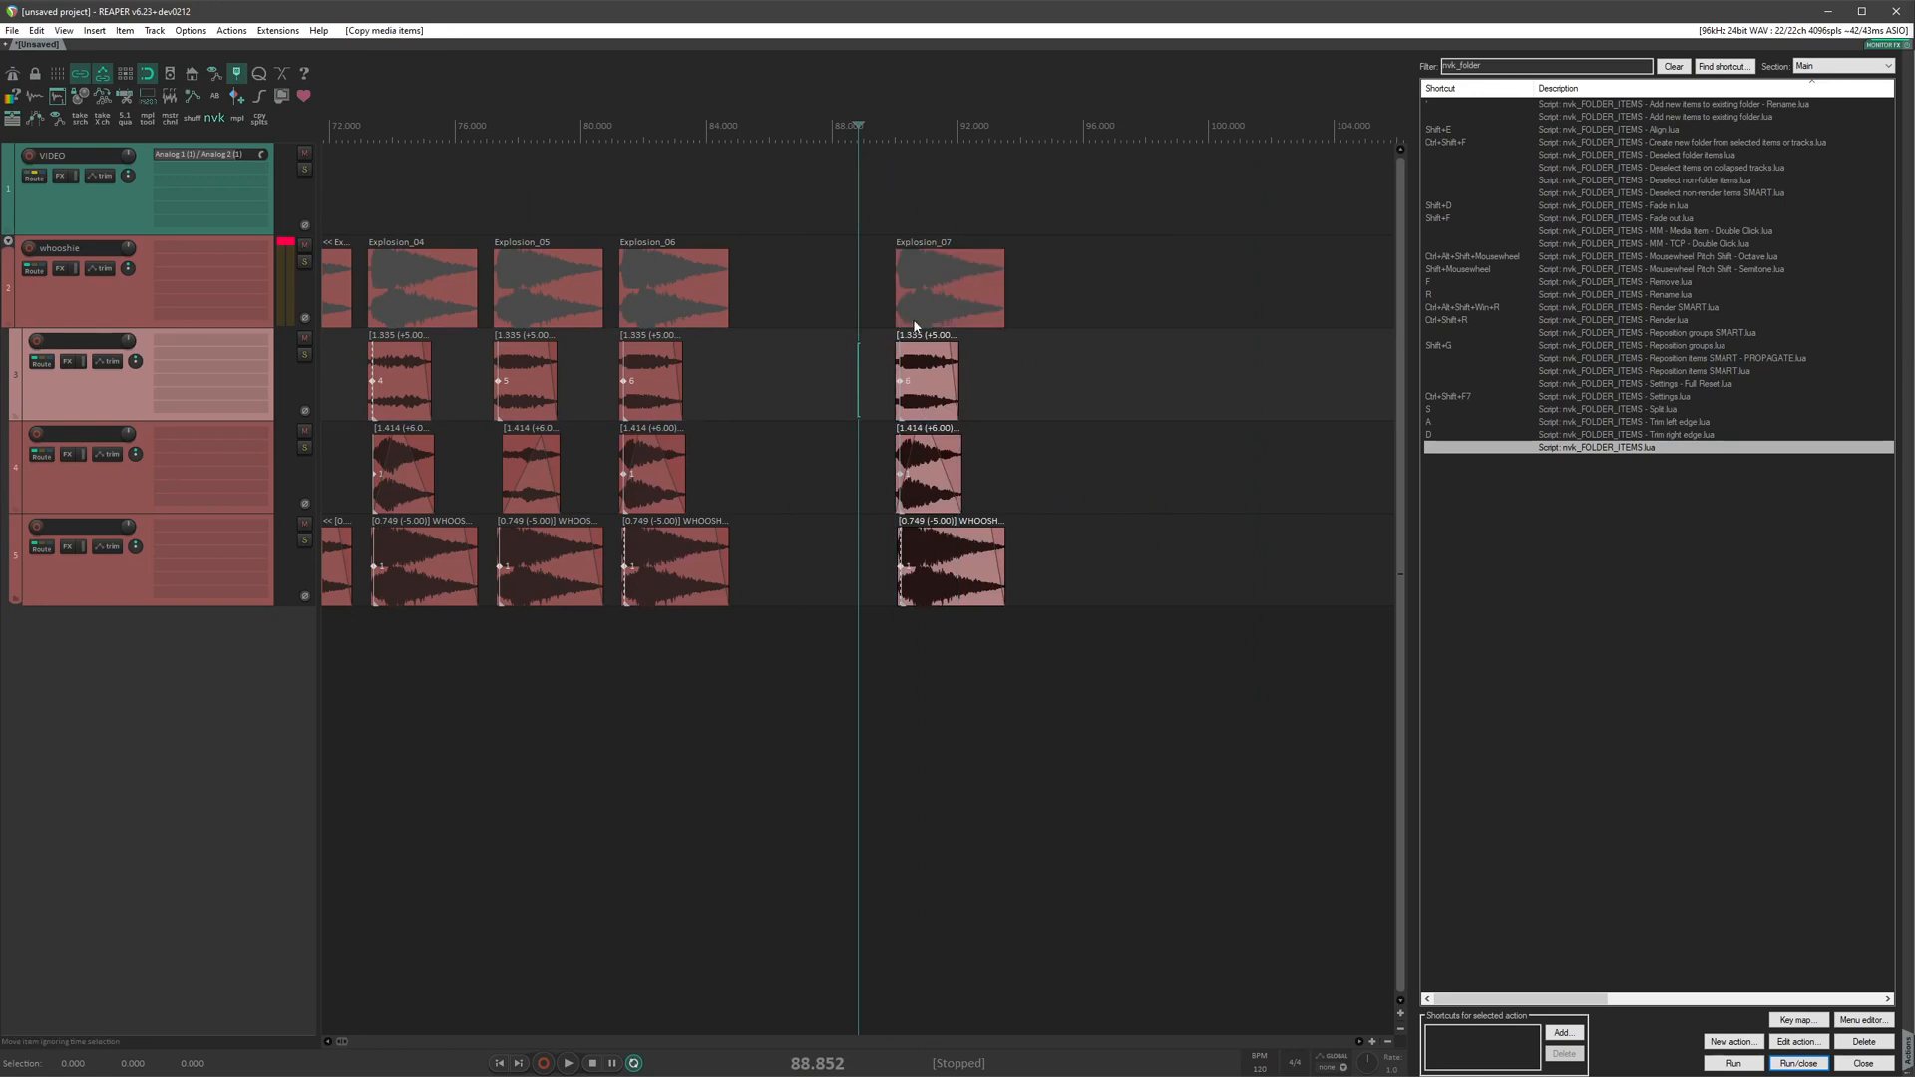
scroll(874, 445, "down", 4)
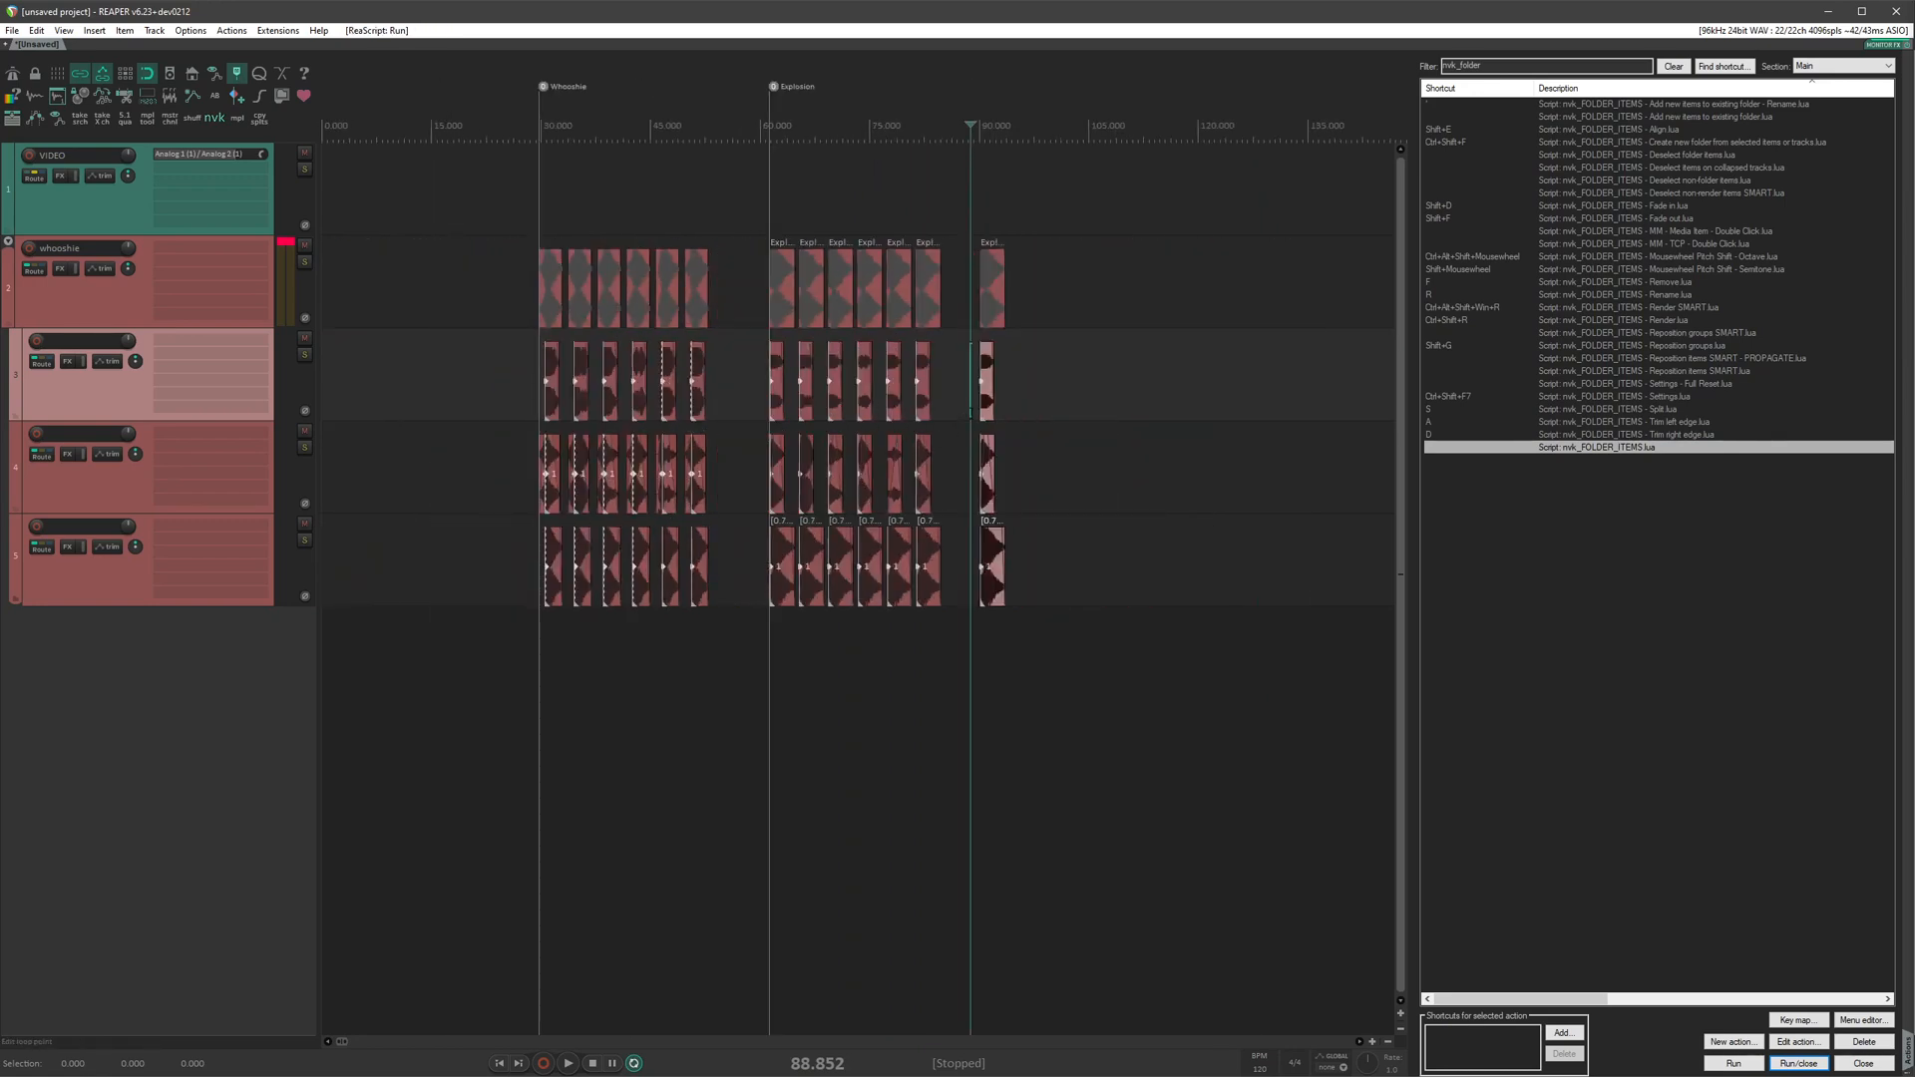
key("f")
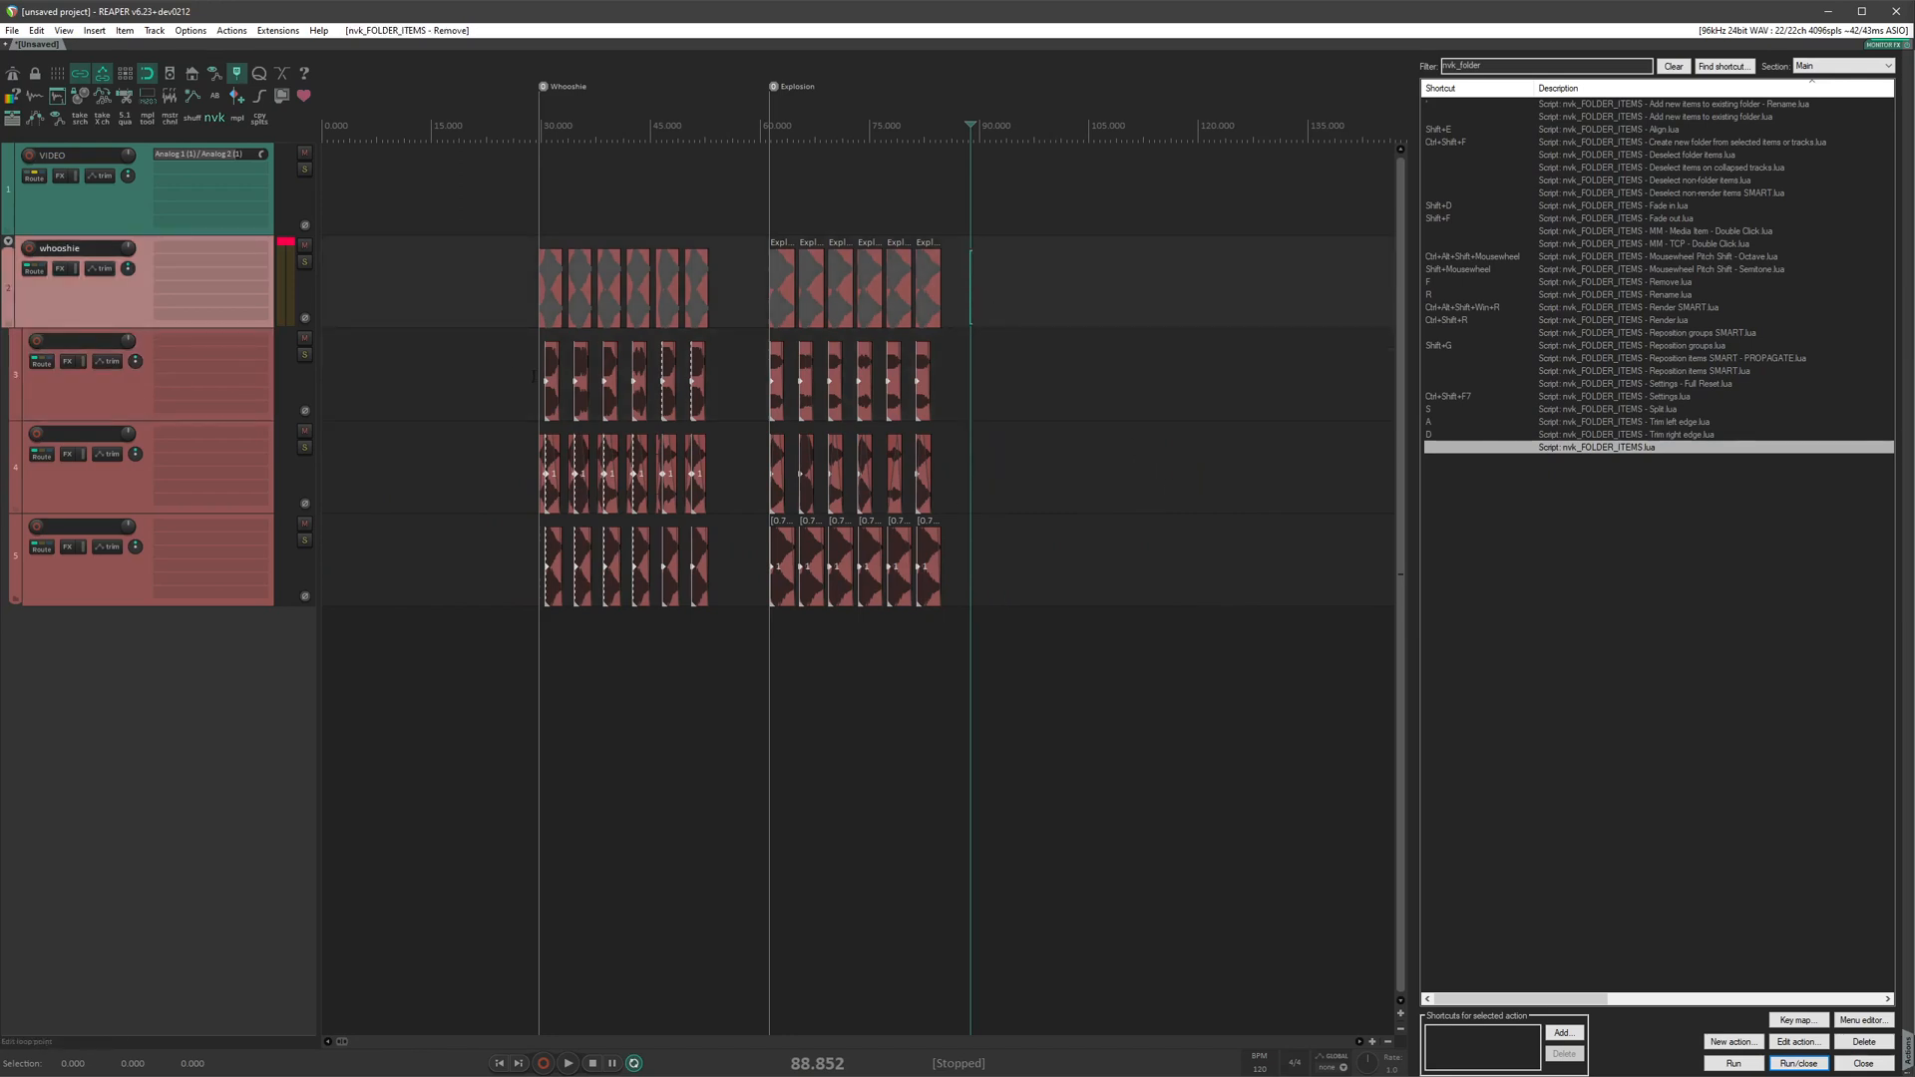
left_click(509, 379)
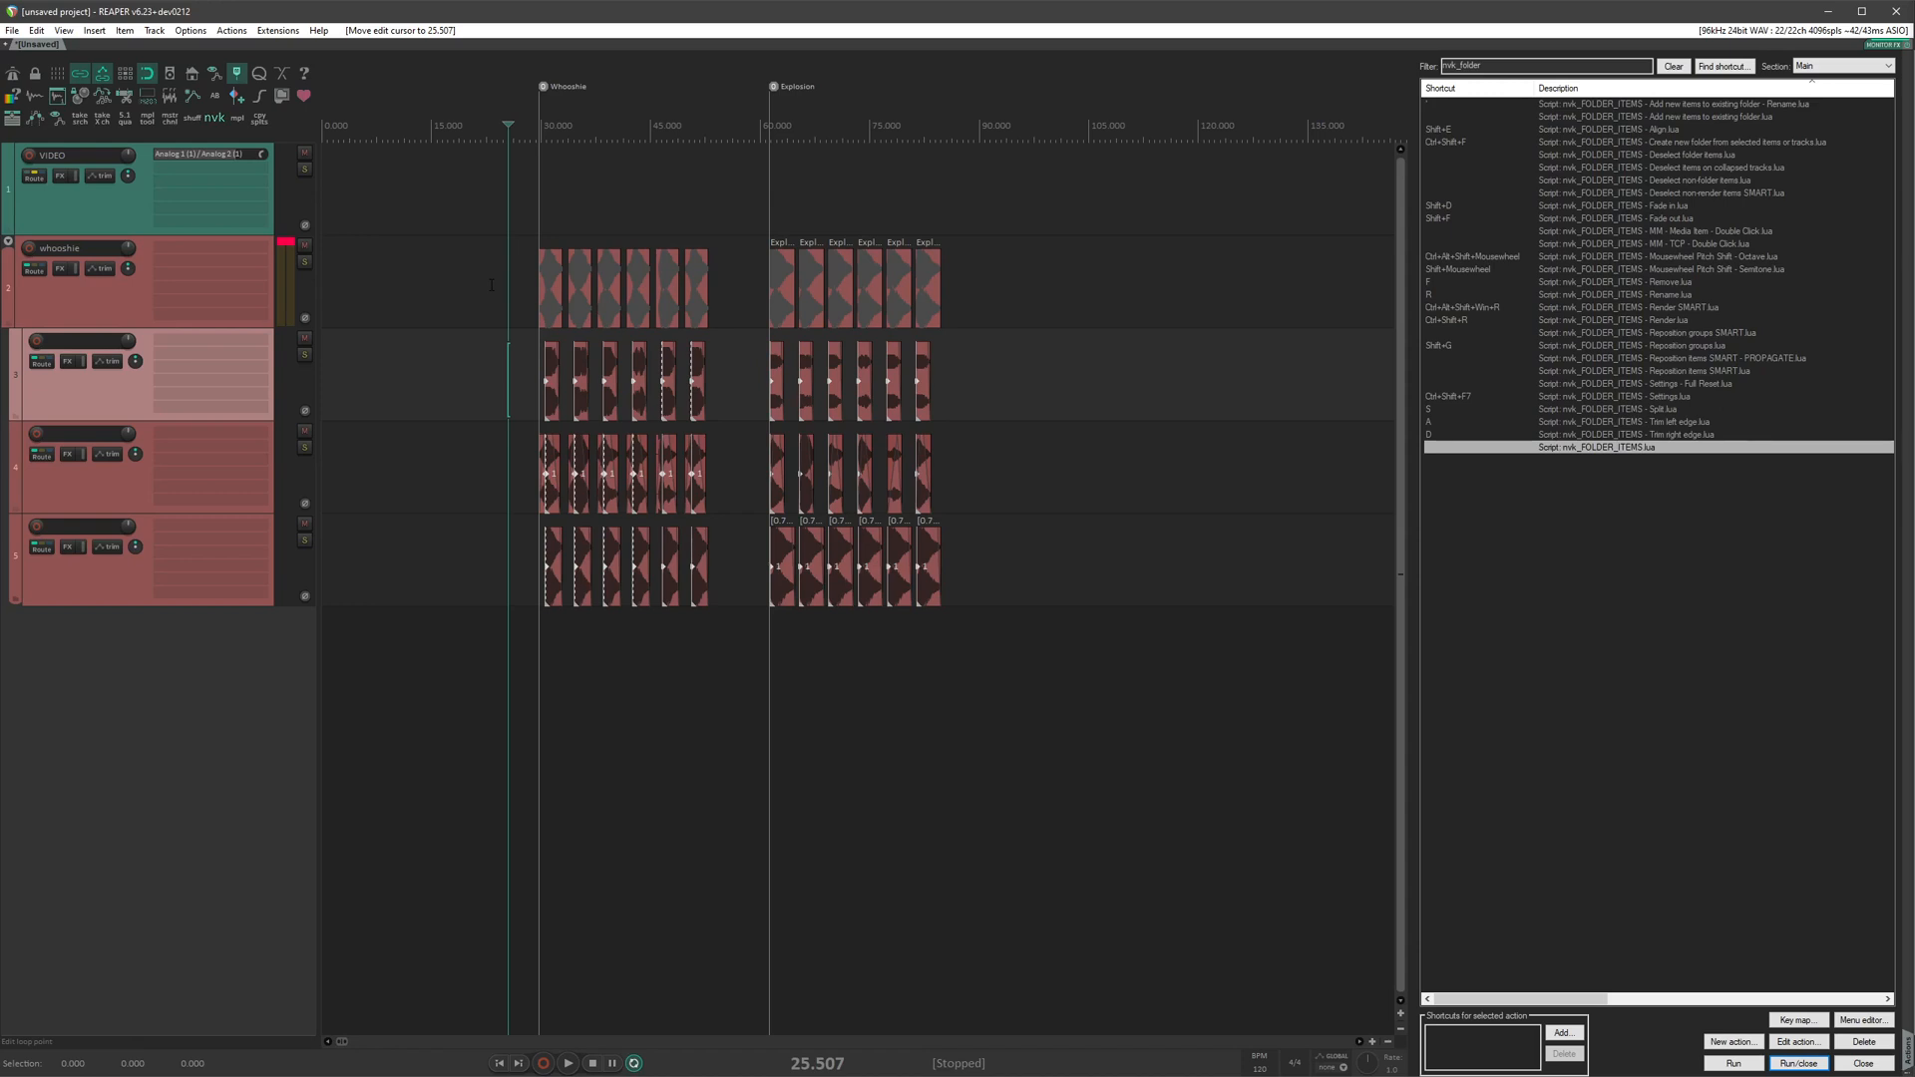
left_click(269, 32)
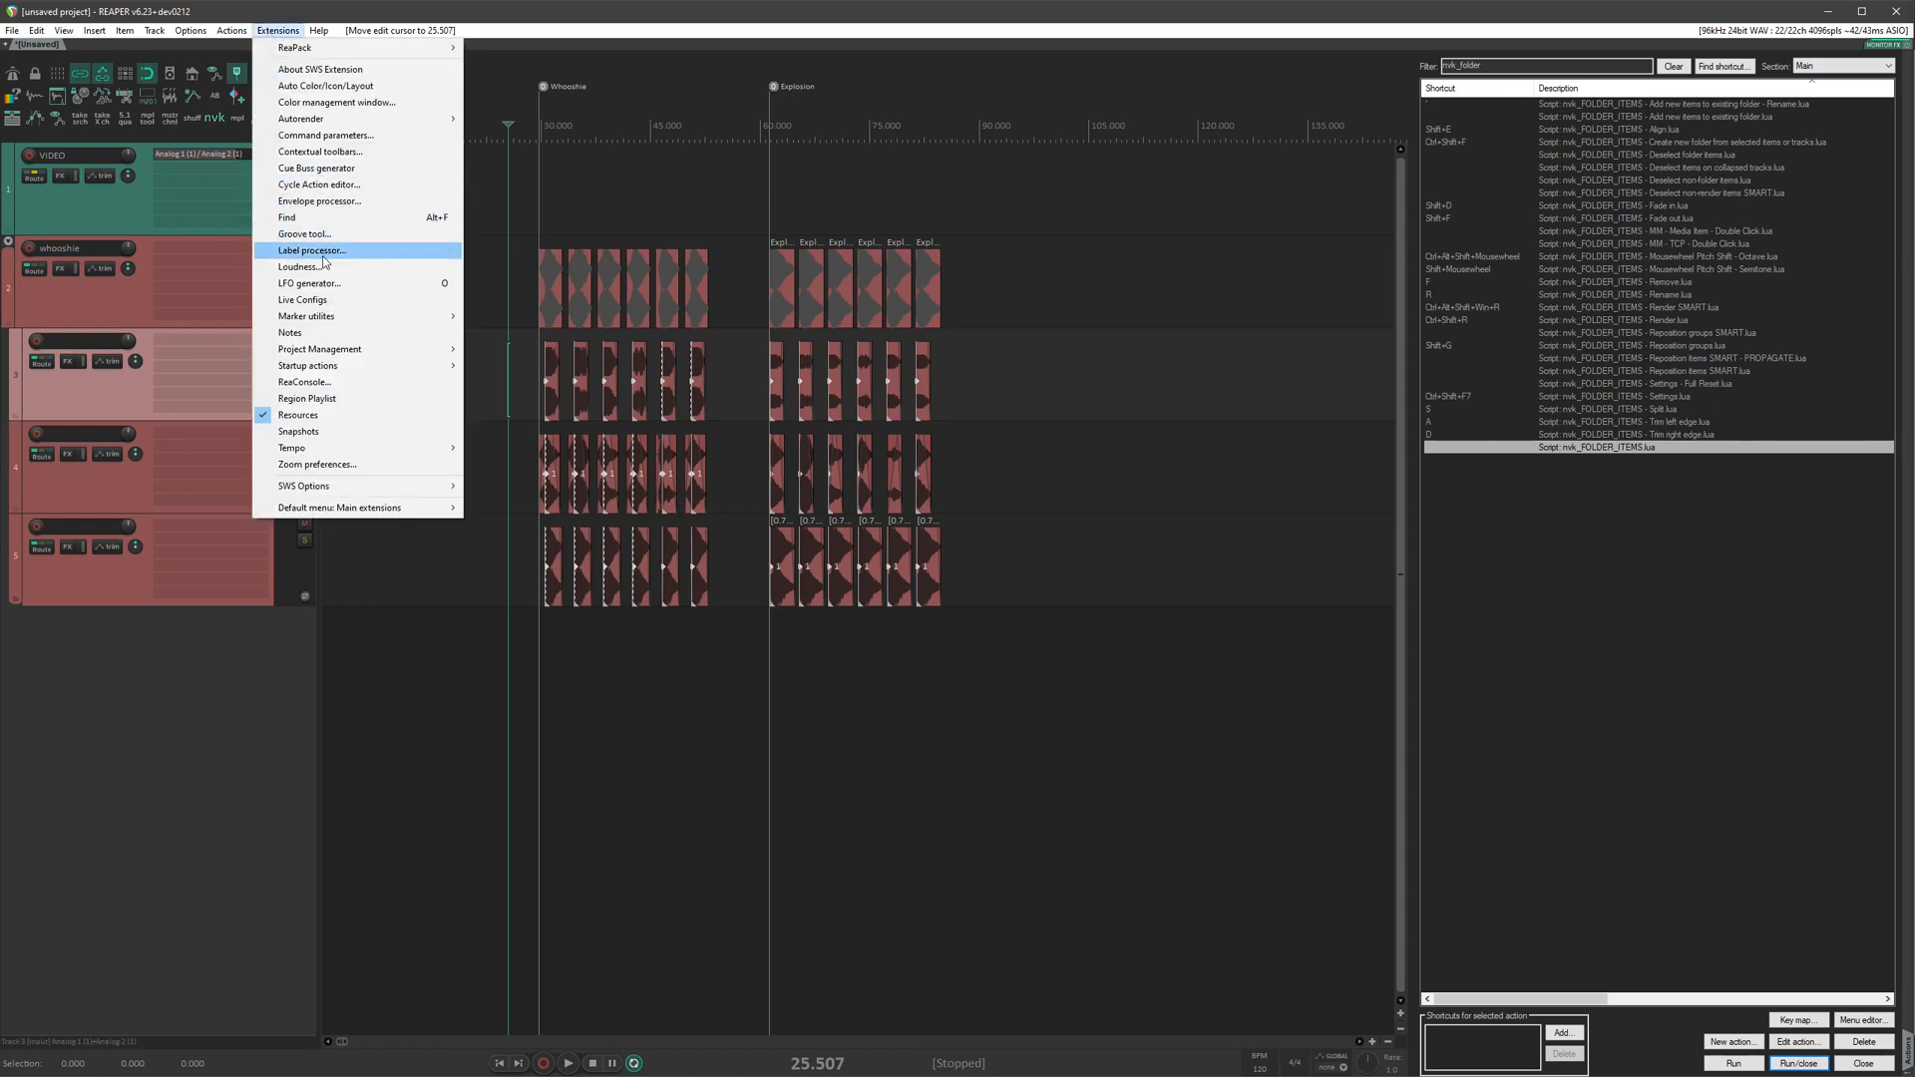
mouse_move(330, 371)
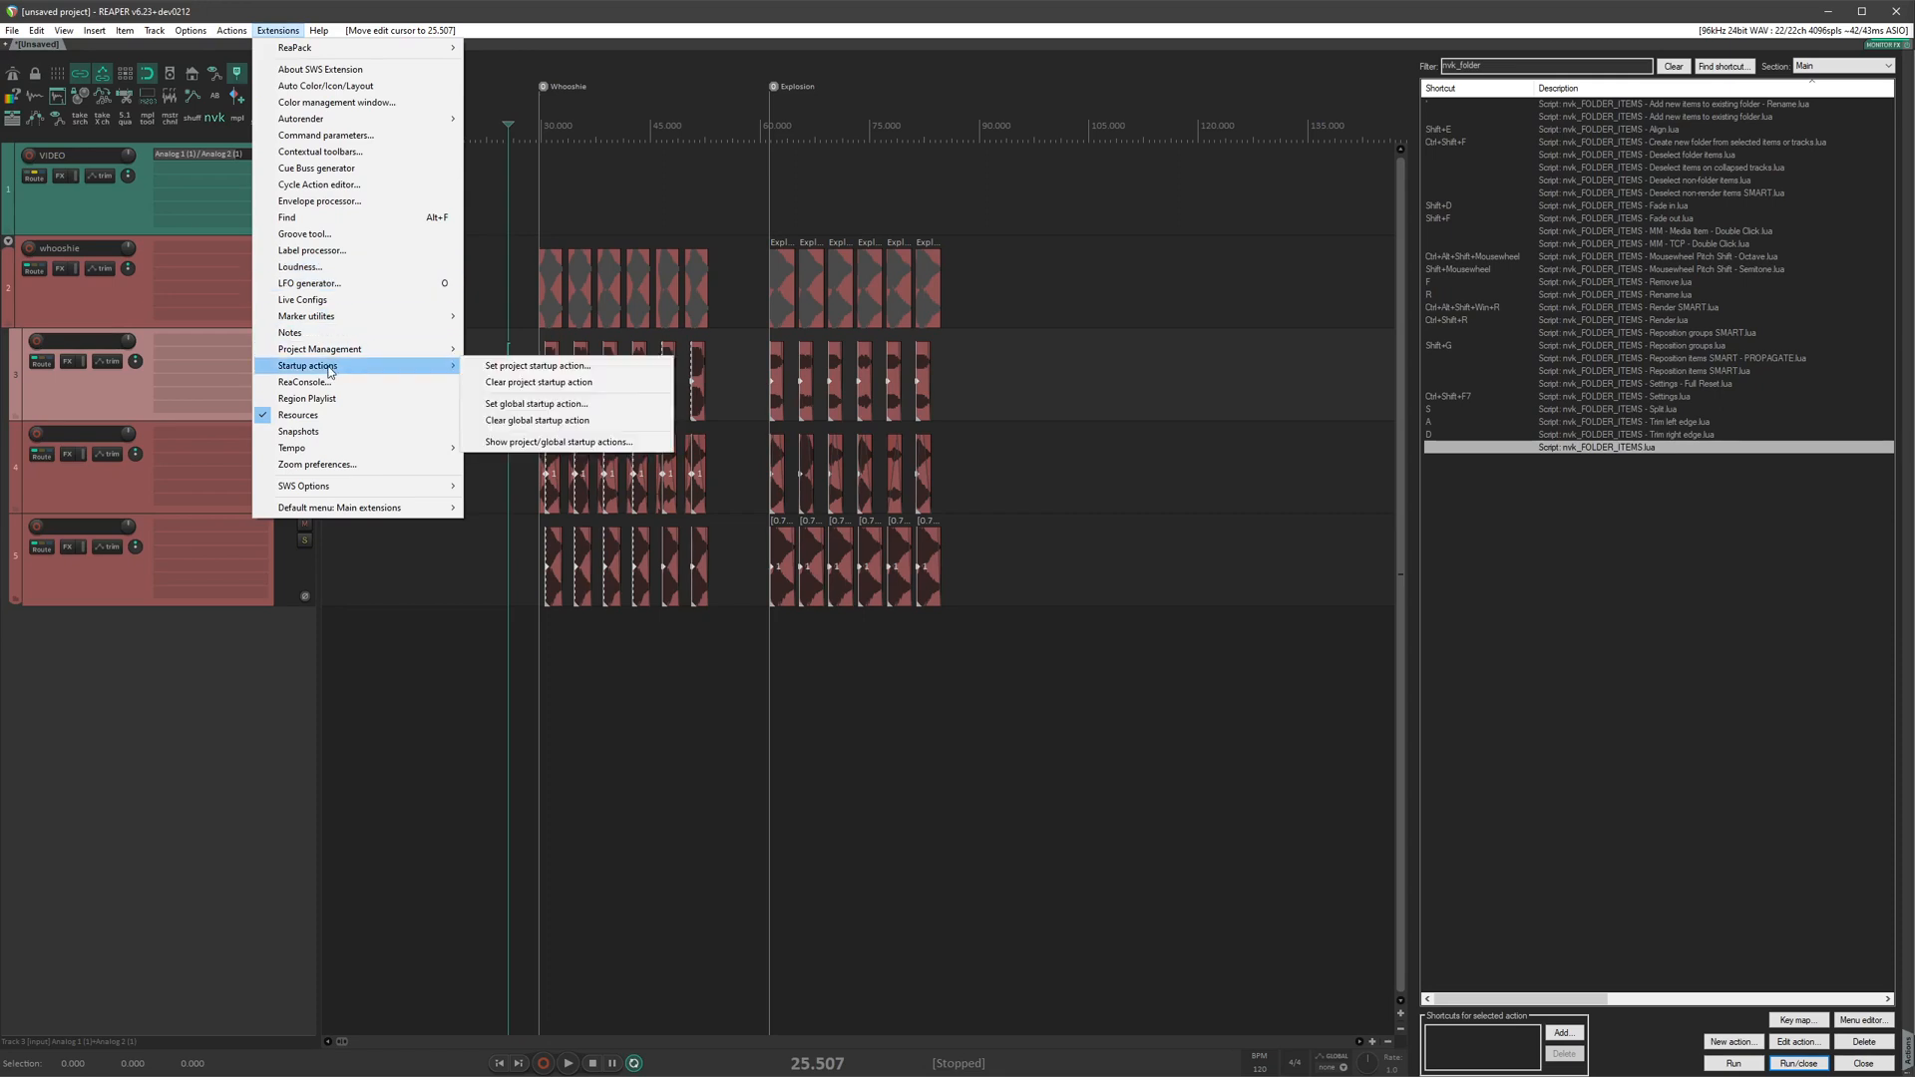
left_click(537, 404)
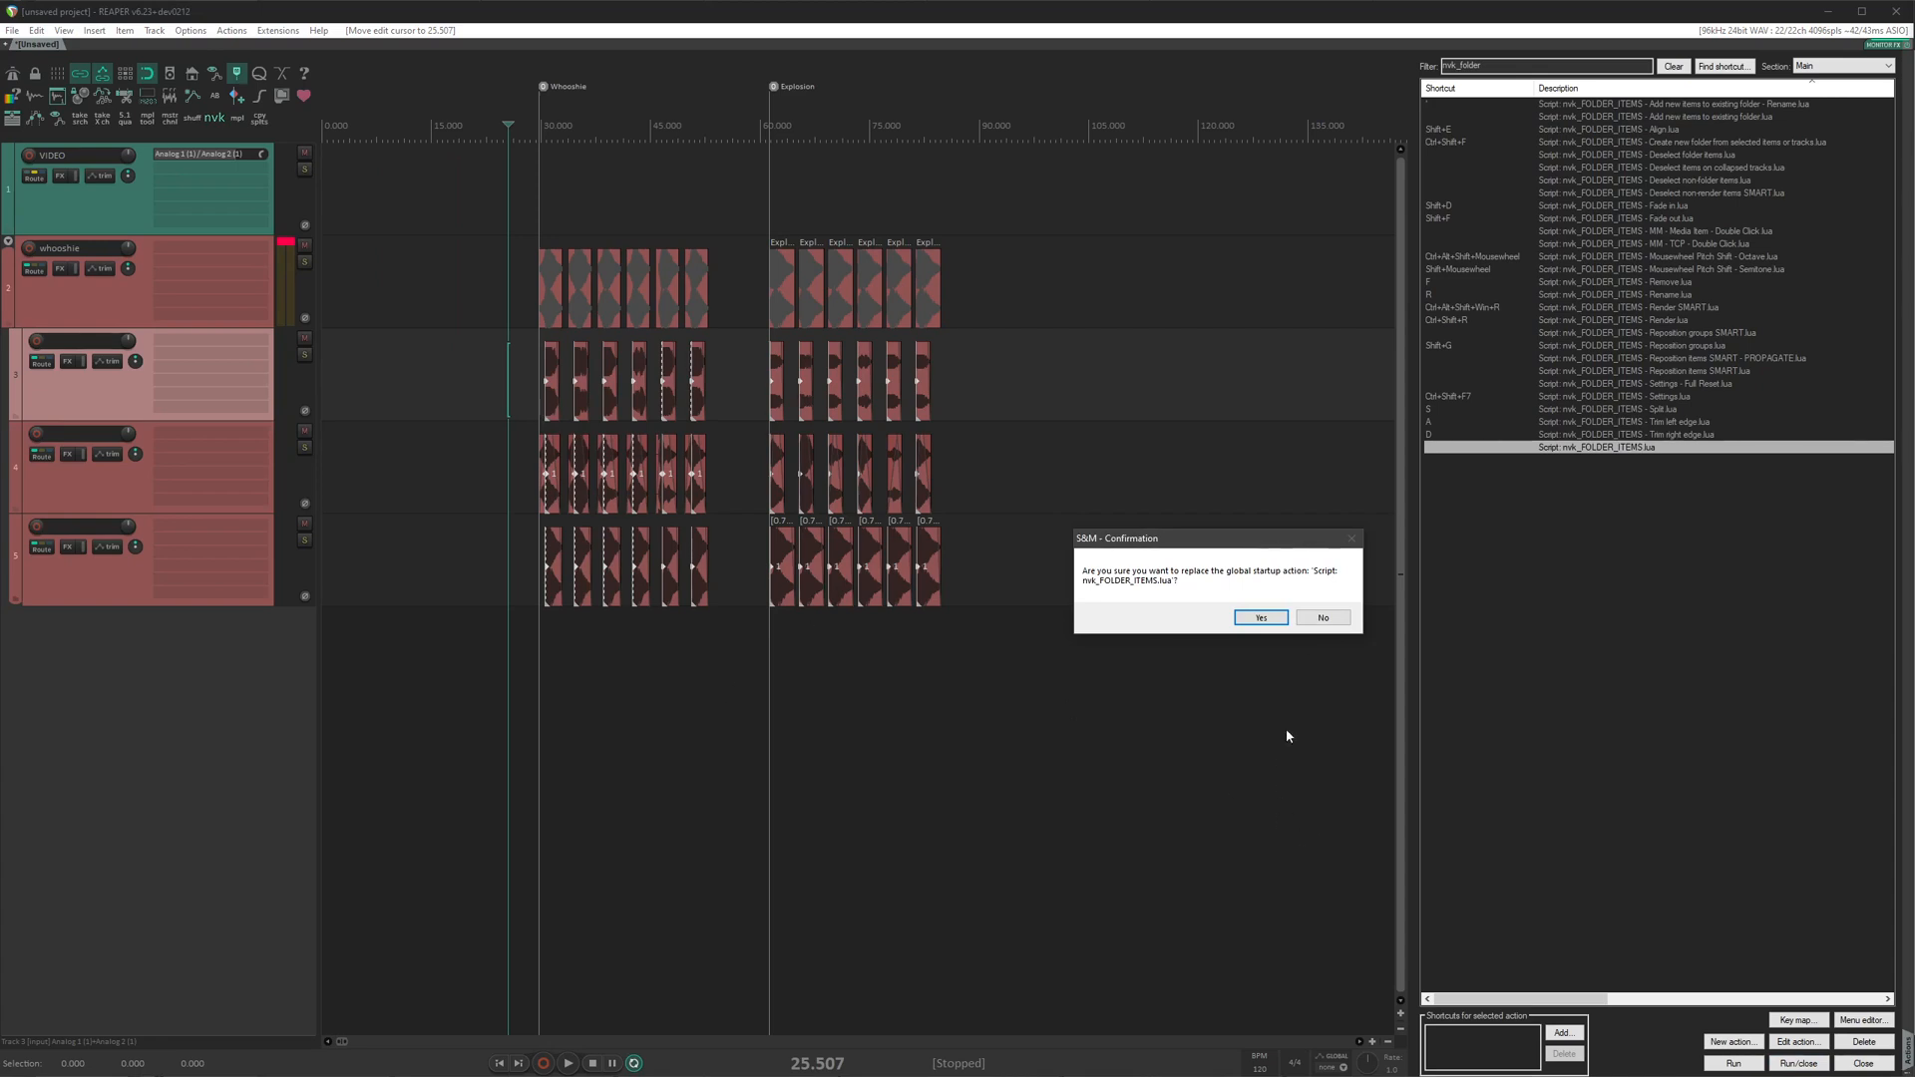
left_click(1263, 618)
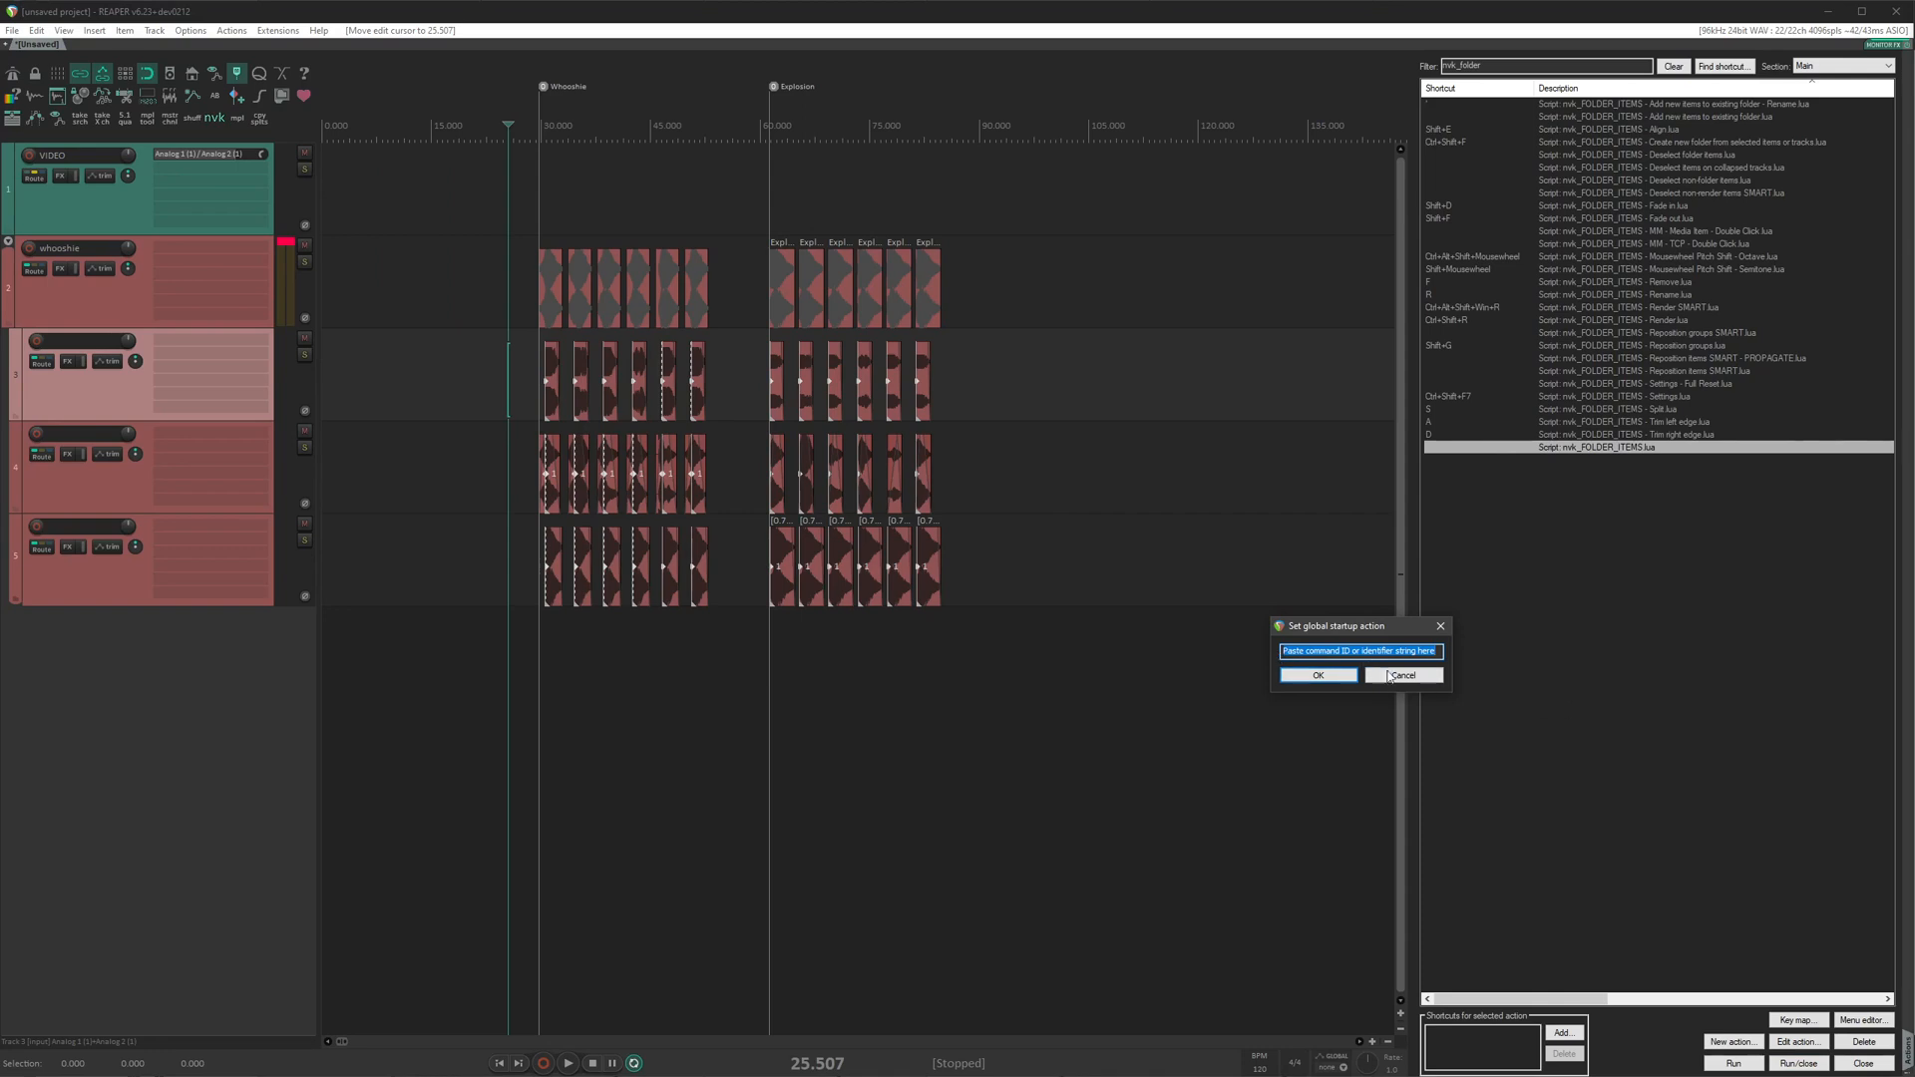
left_click(1403, 675)
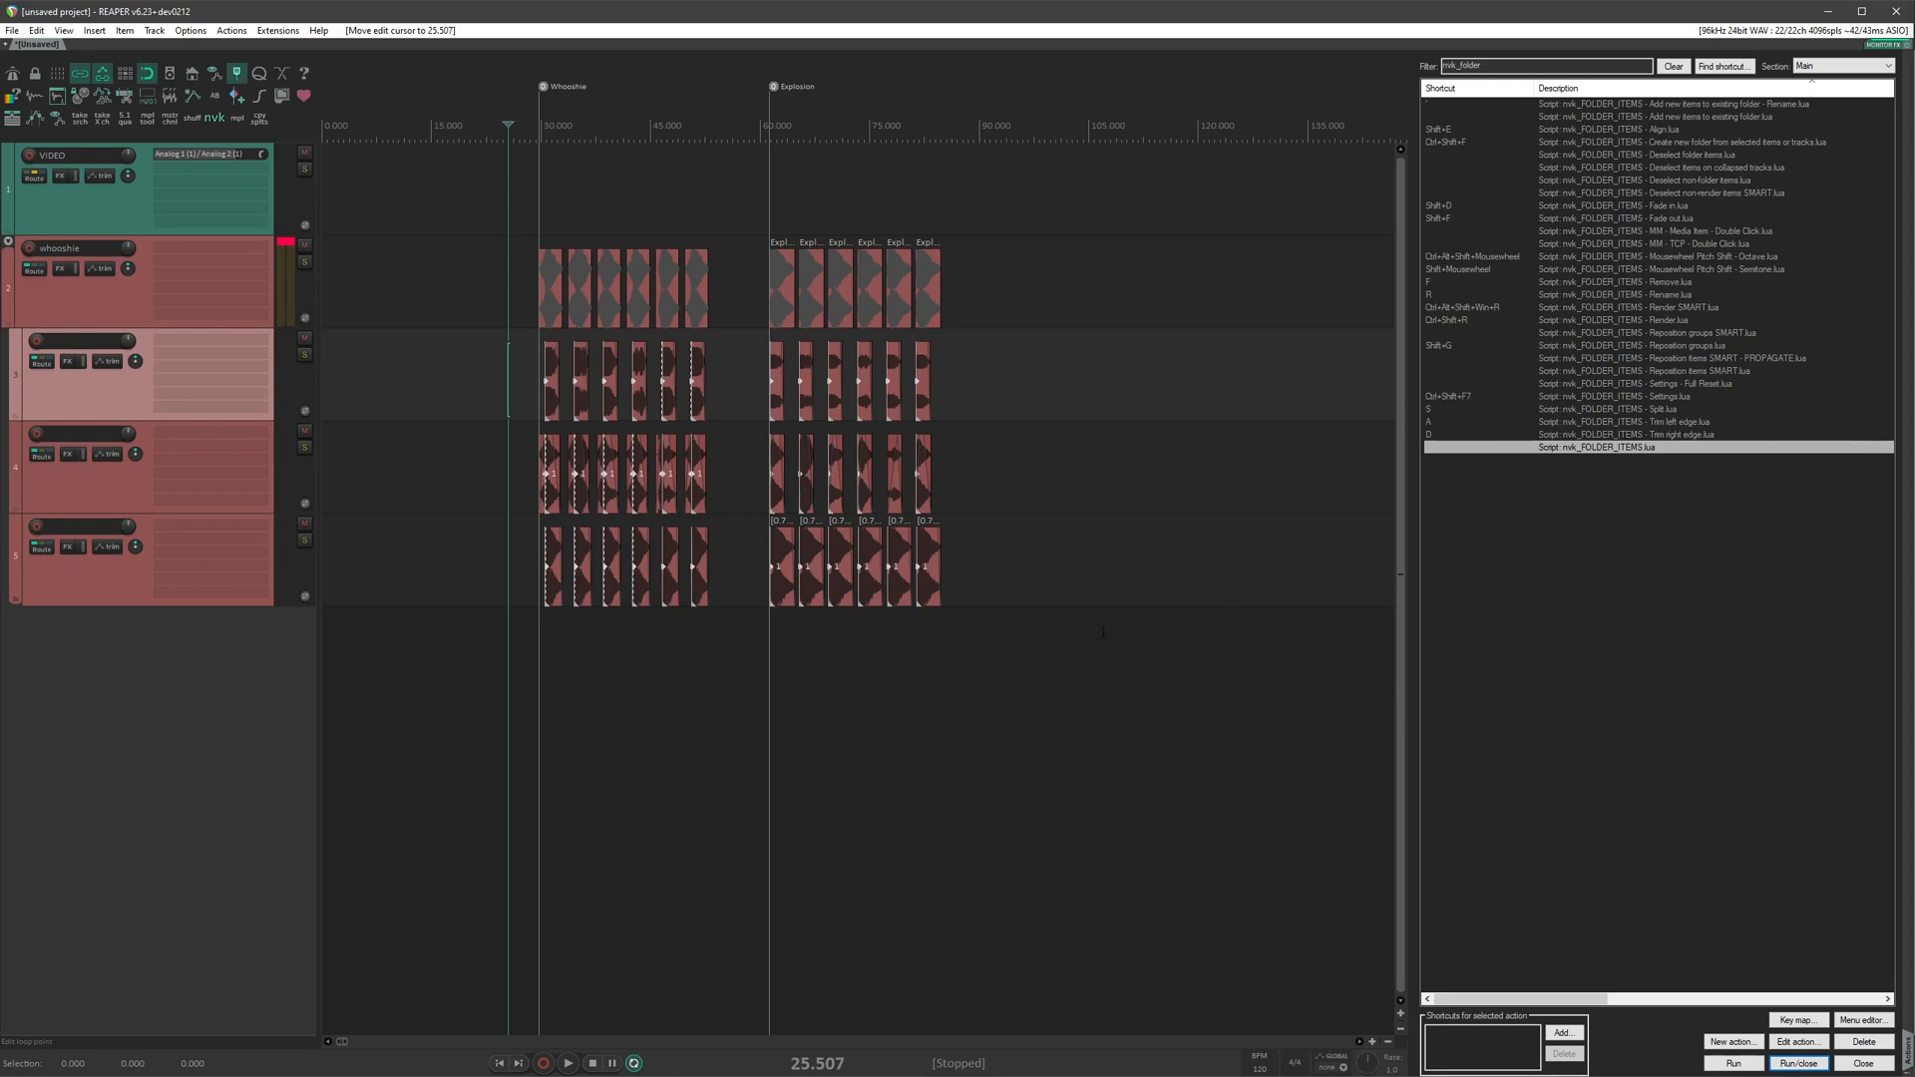
Copy the command ID of the nvk_FOLDER_ITEMS.lua script in the action list.
left_click_drag(1469, 1003, 1693, 1001)
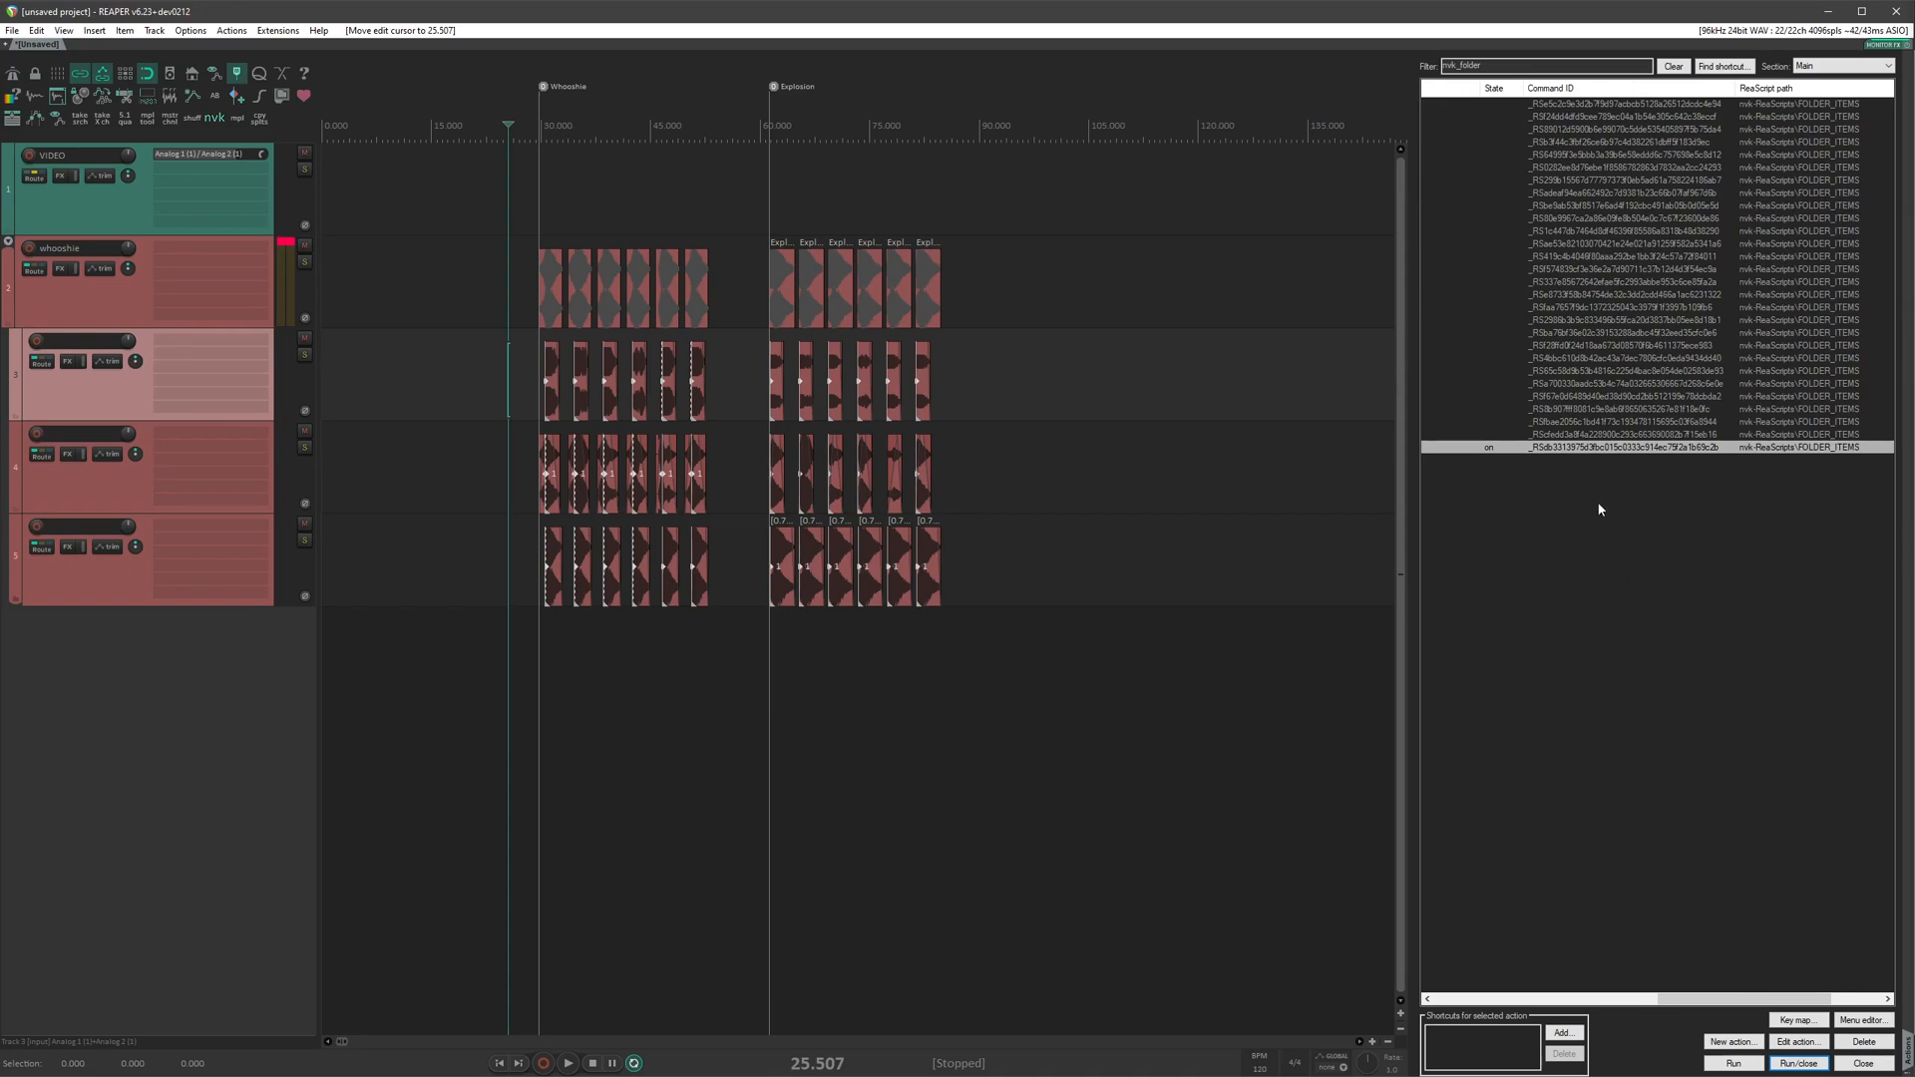
right_click(1571, 450)
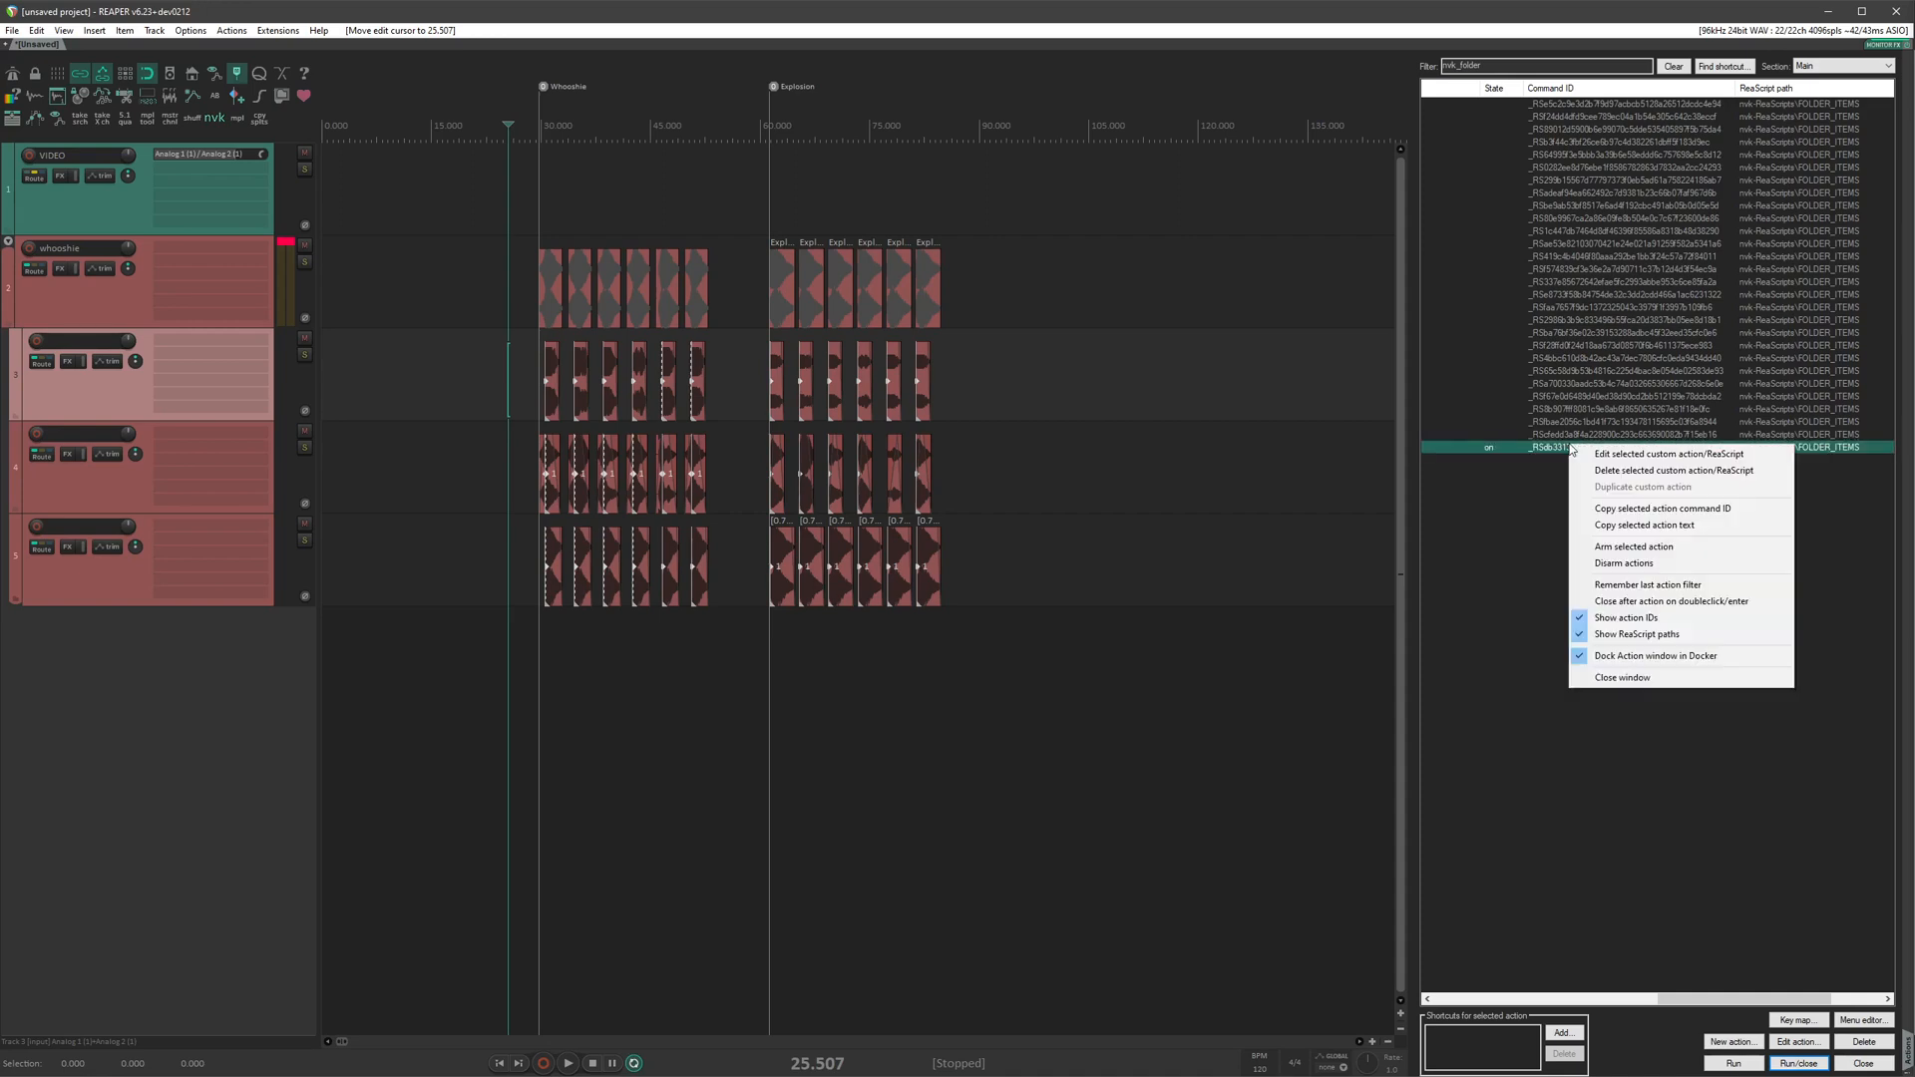
left_click(1646, 511)
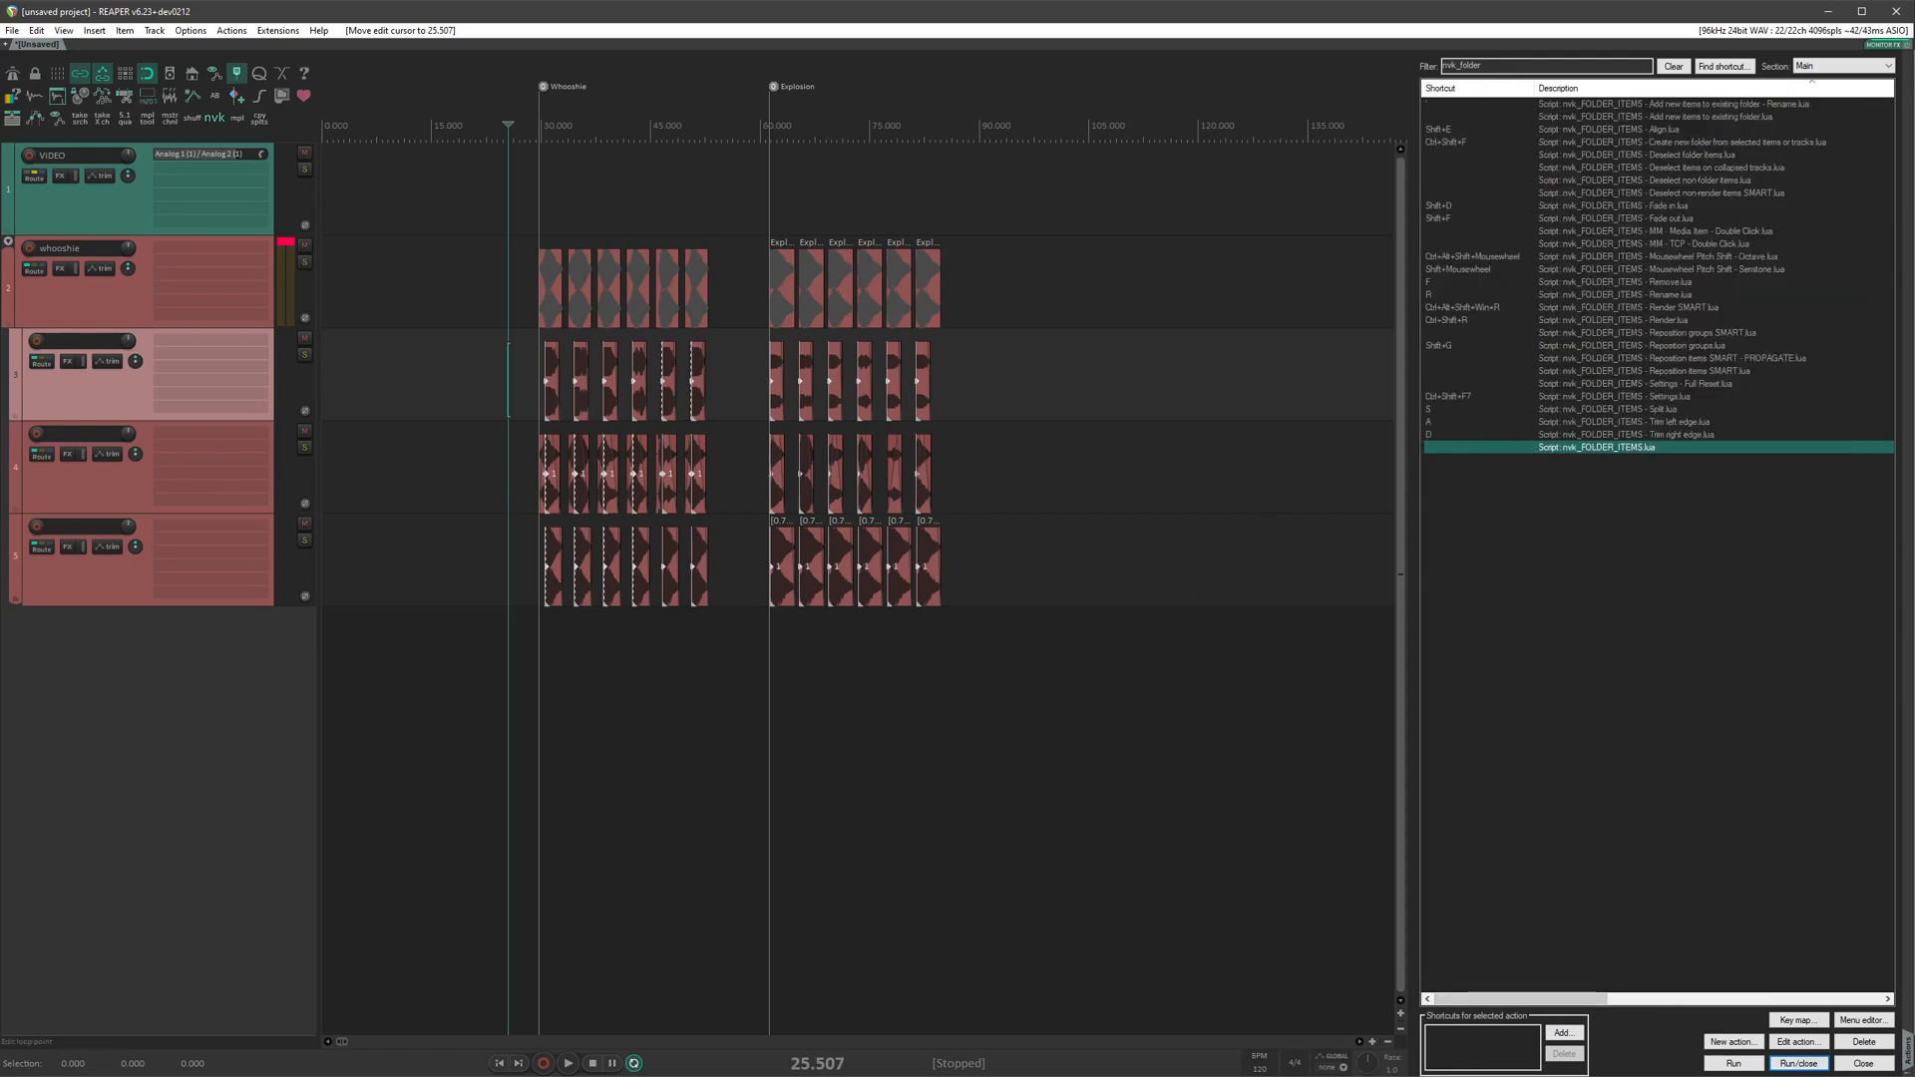
Replace the global startup action with nvk_FOLDER_ITEMS.lua using its copied command ID.
left_click(191, 30)
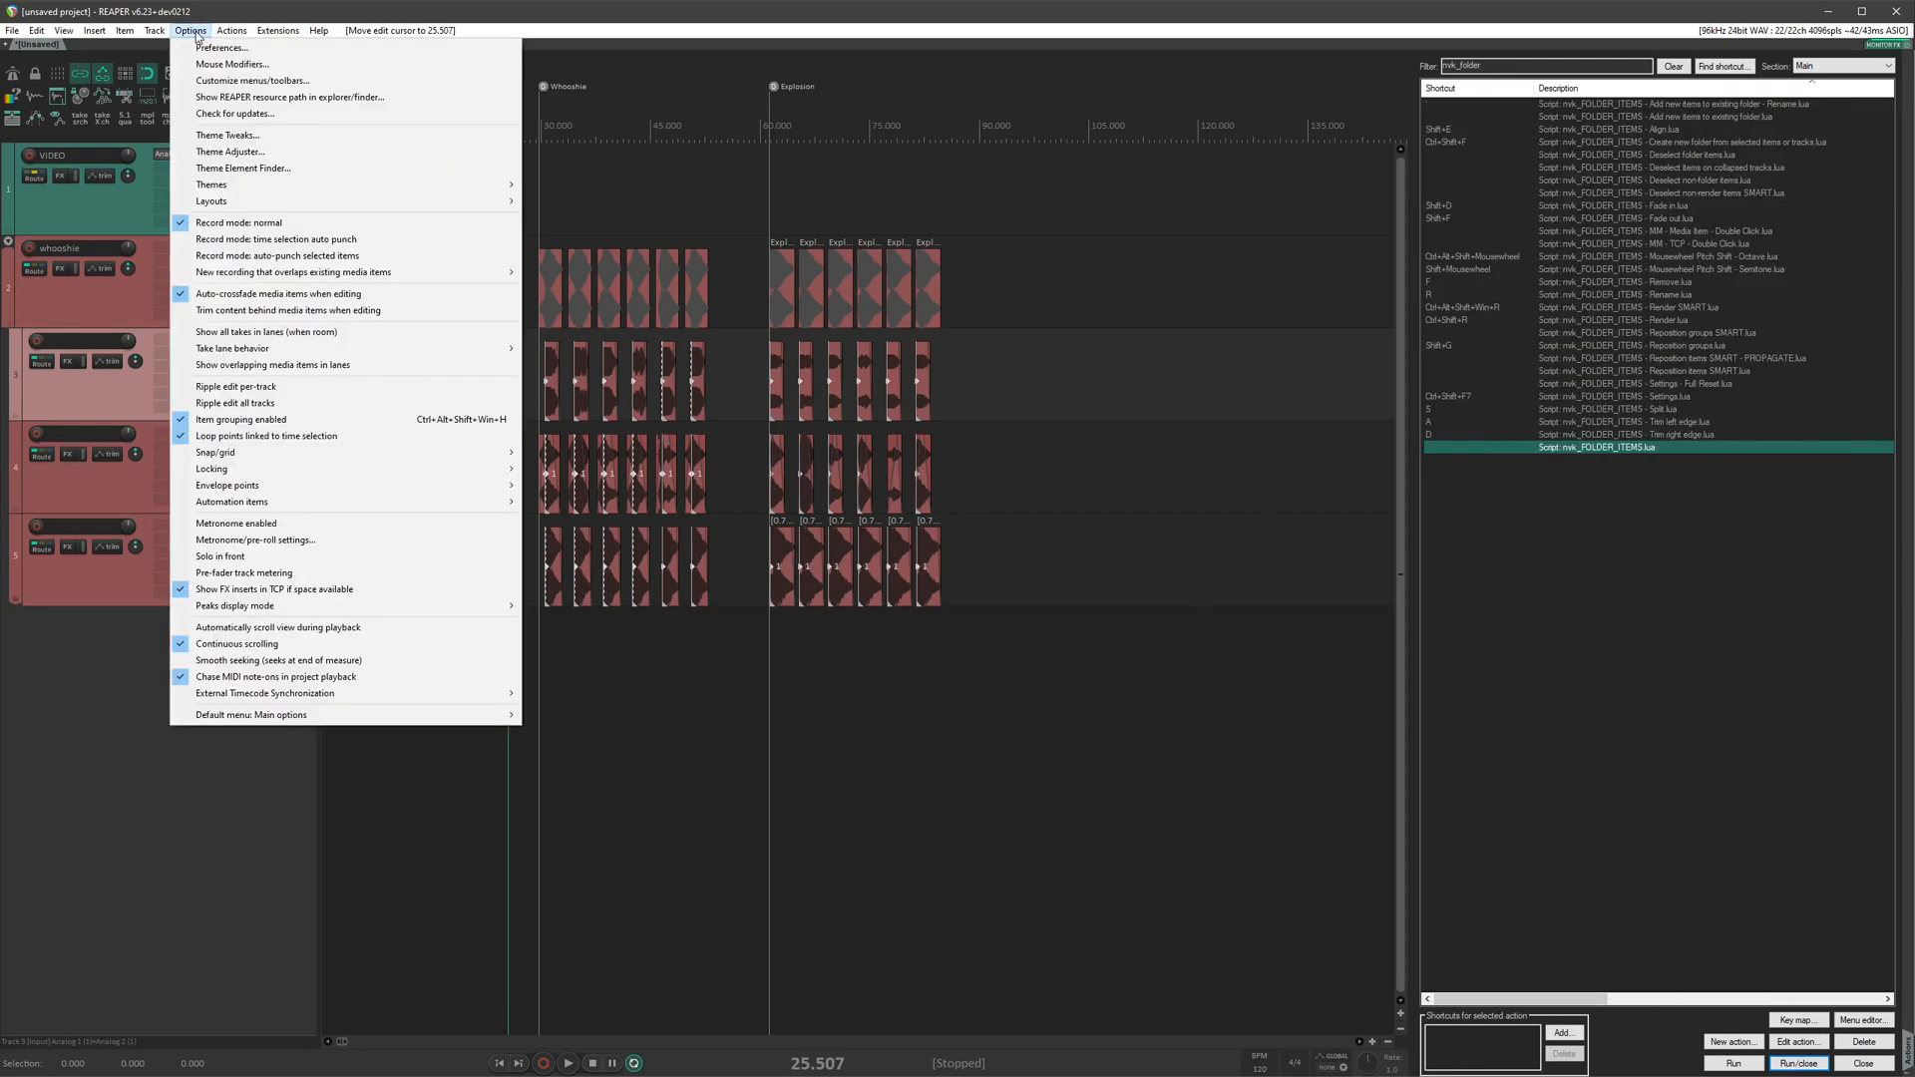
mouse_move(277, 30)
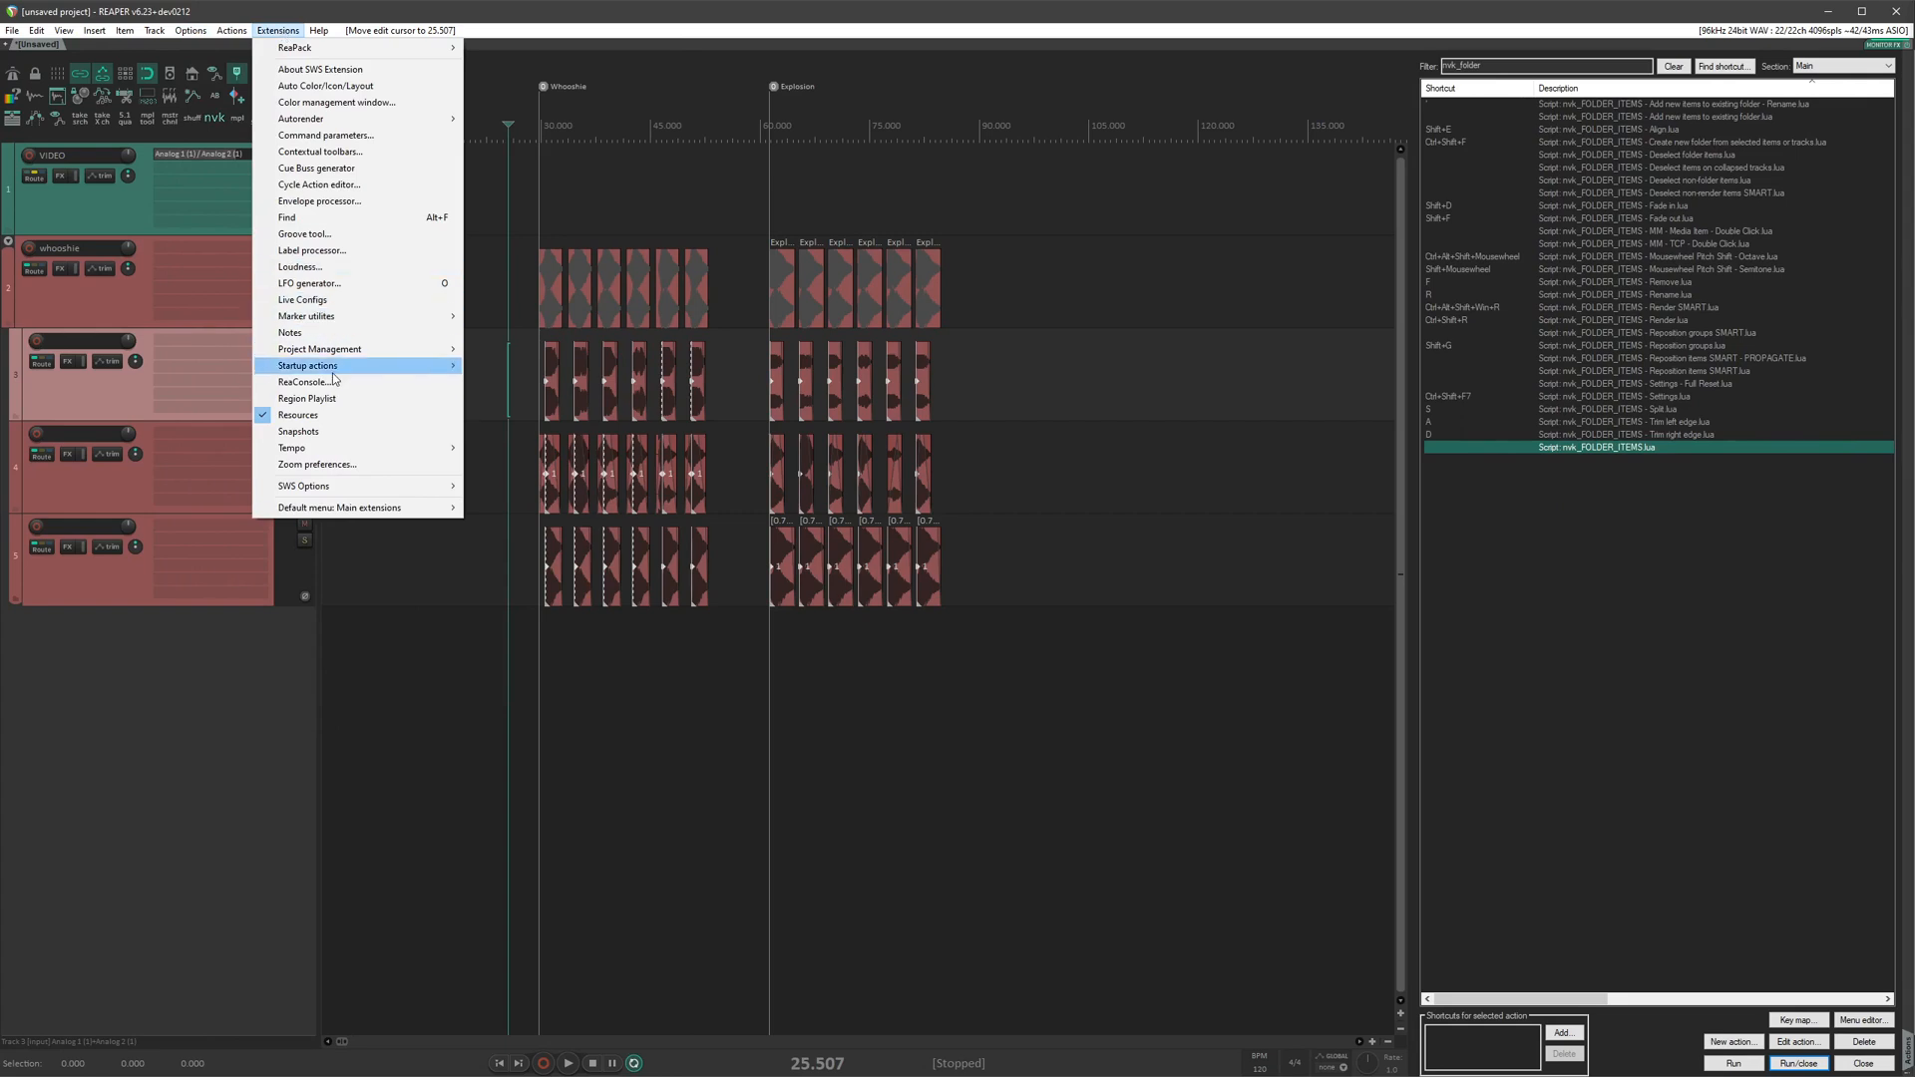
mouse_move(333, 369)
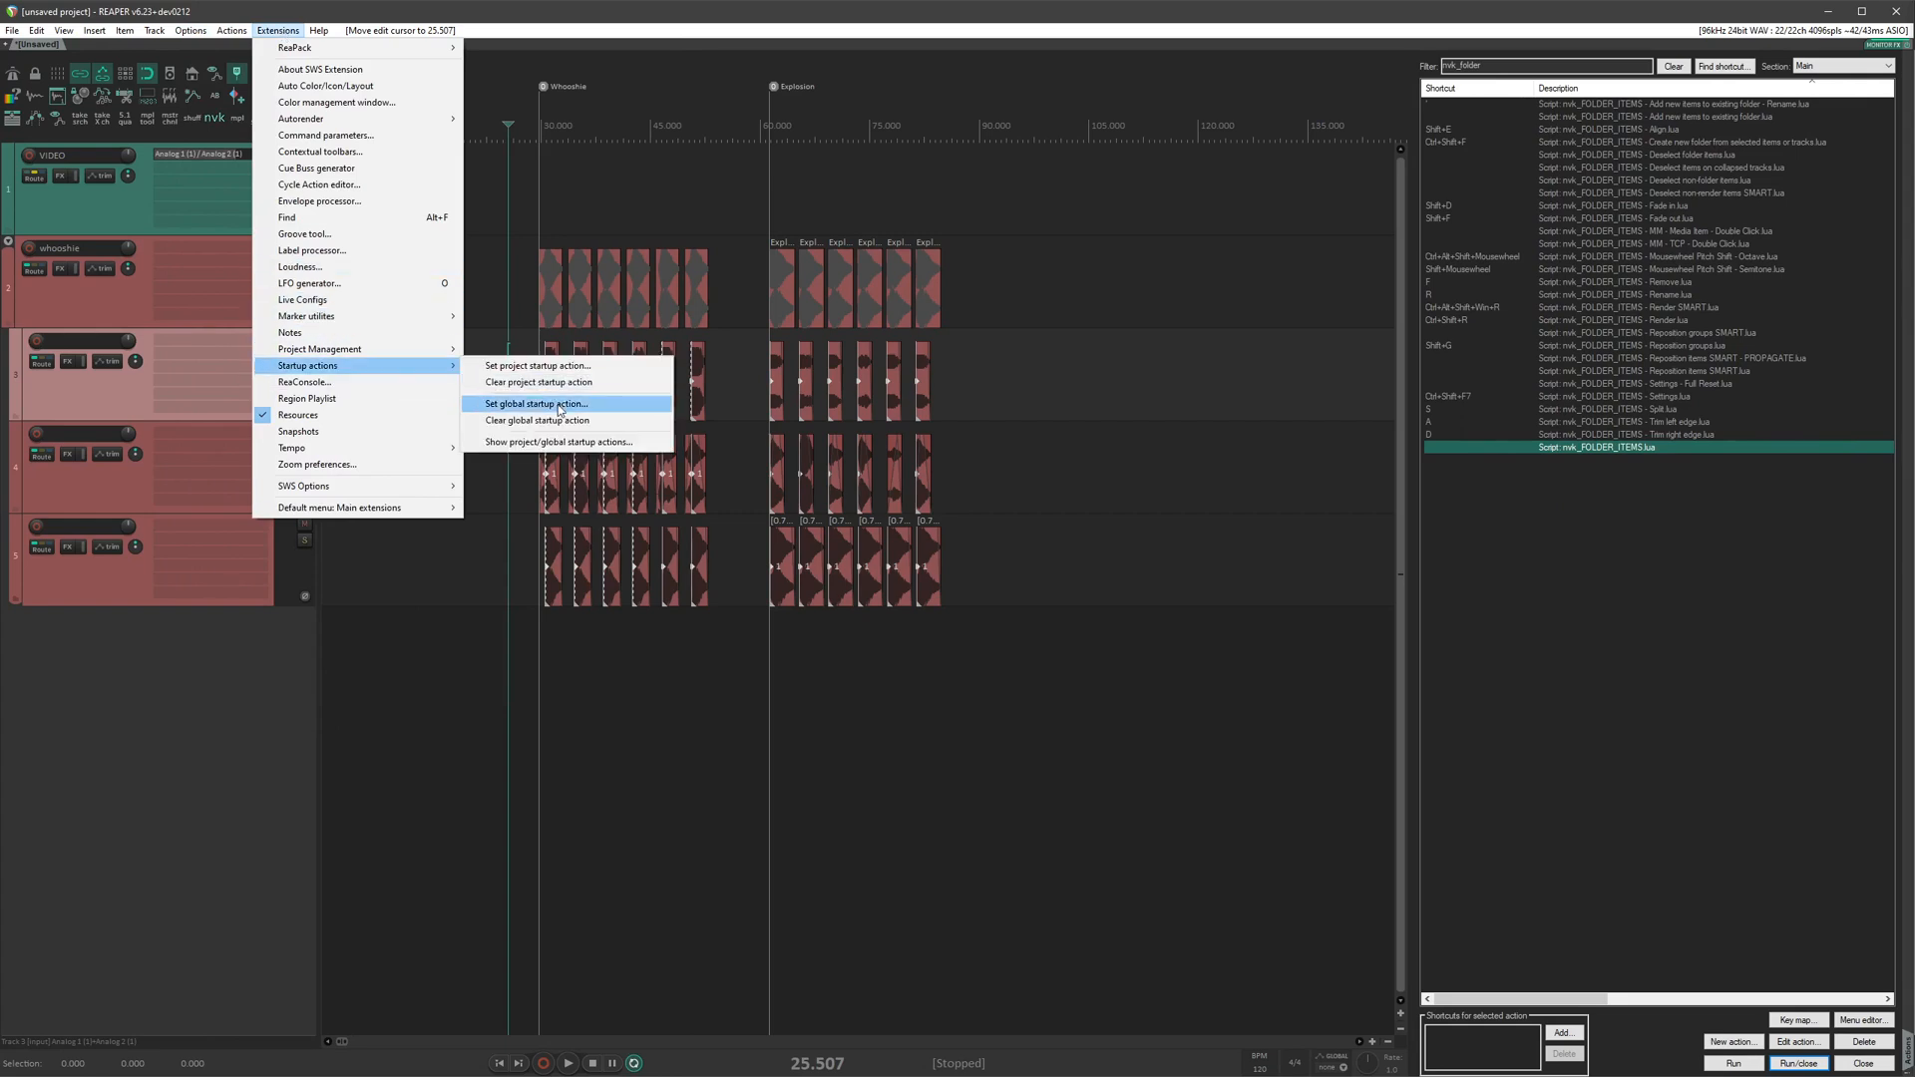
left_click(558, 409)
left_click(1252, 616)
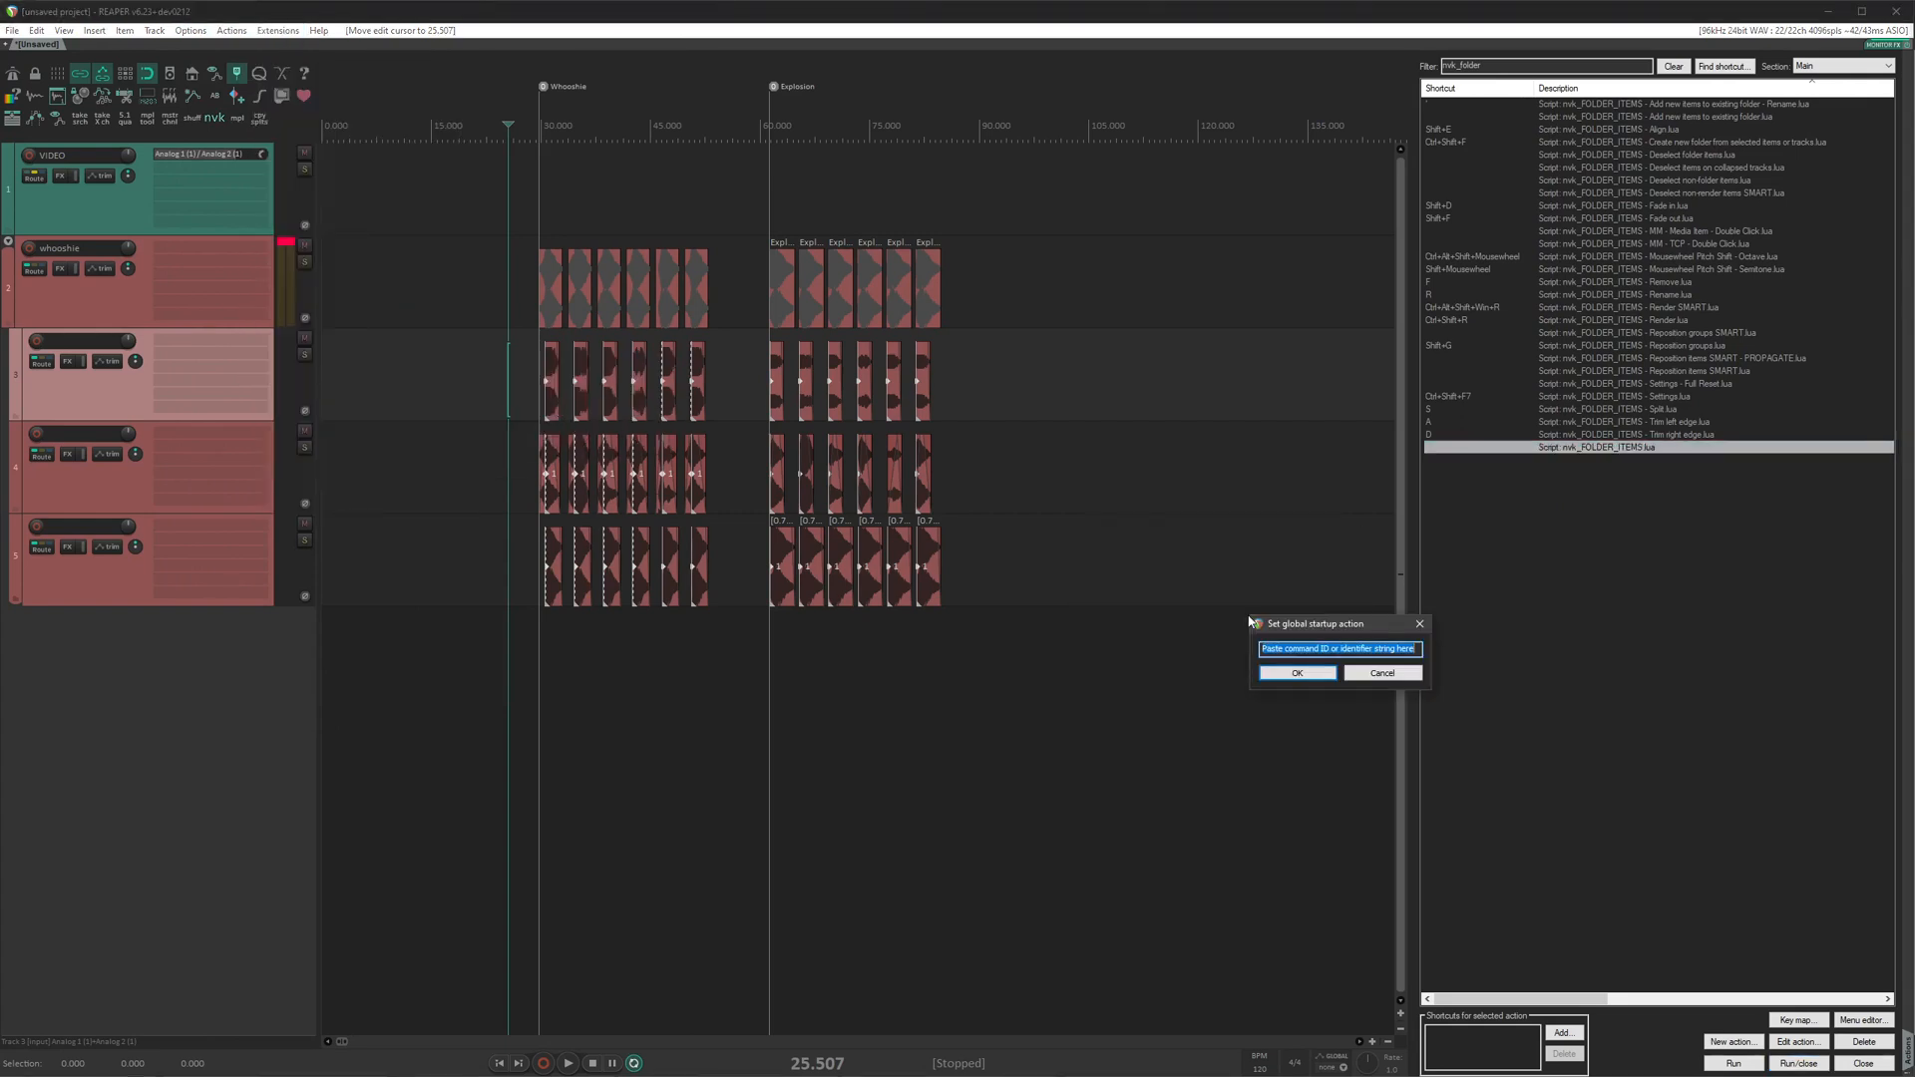
left_click(1303, 672)
left_click(1317, 610)
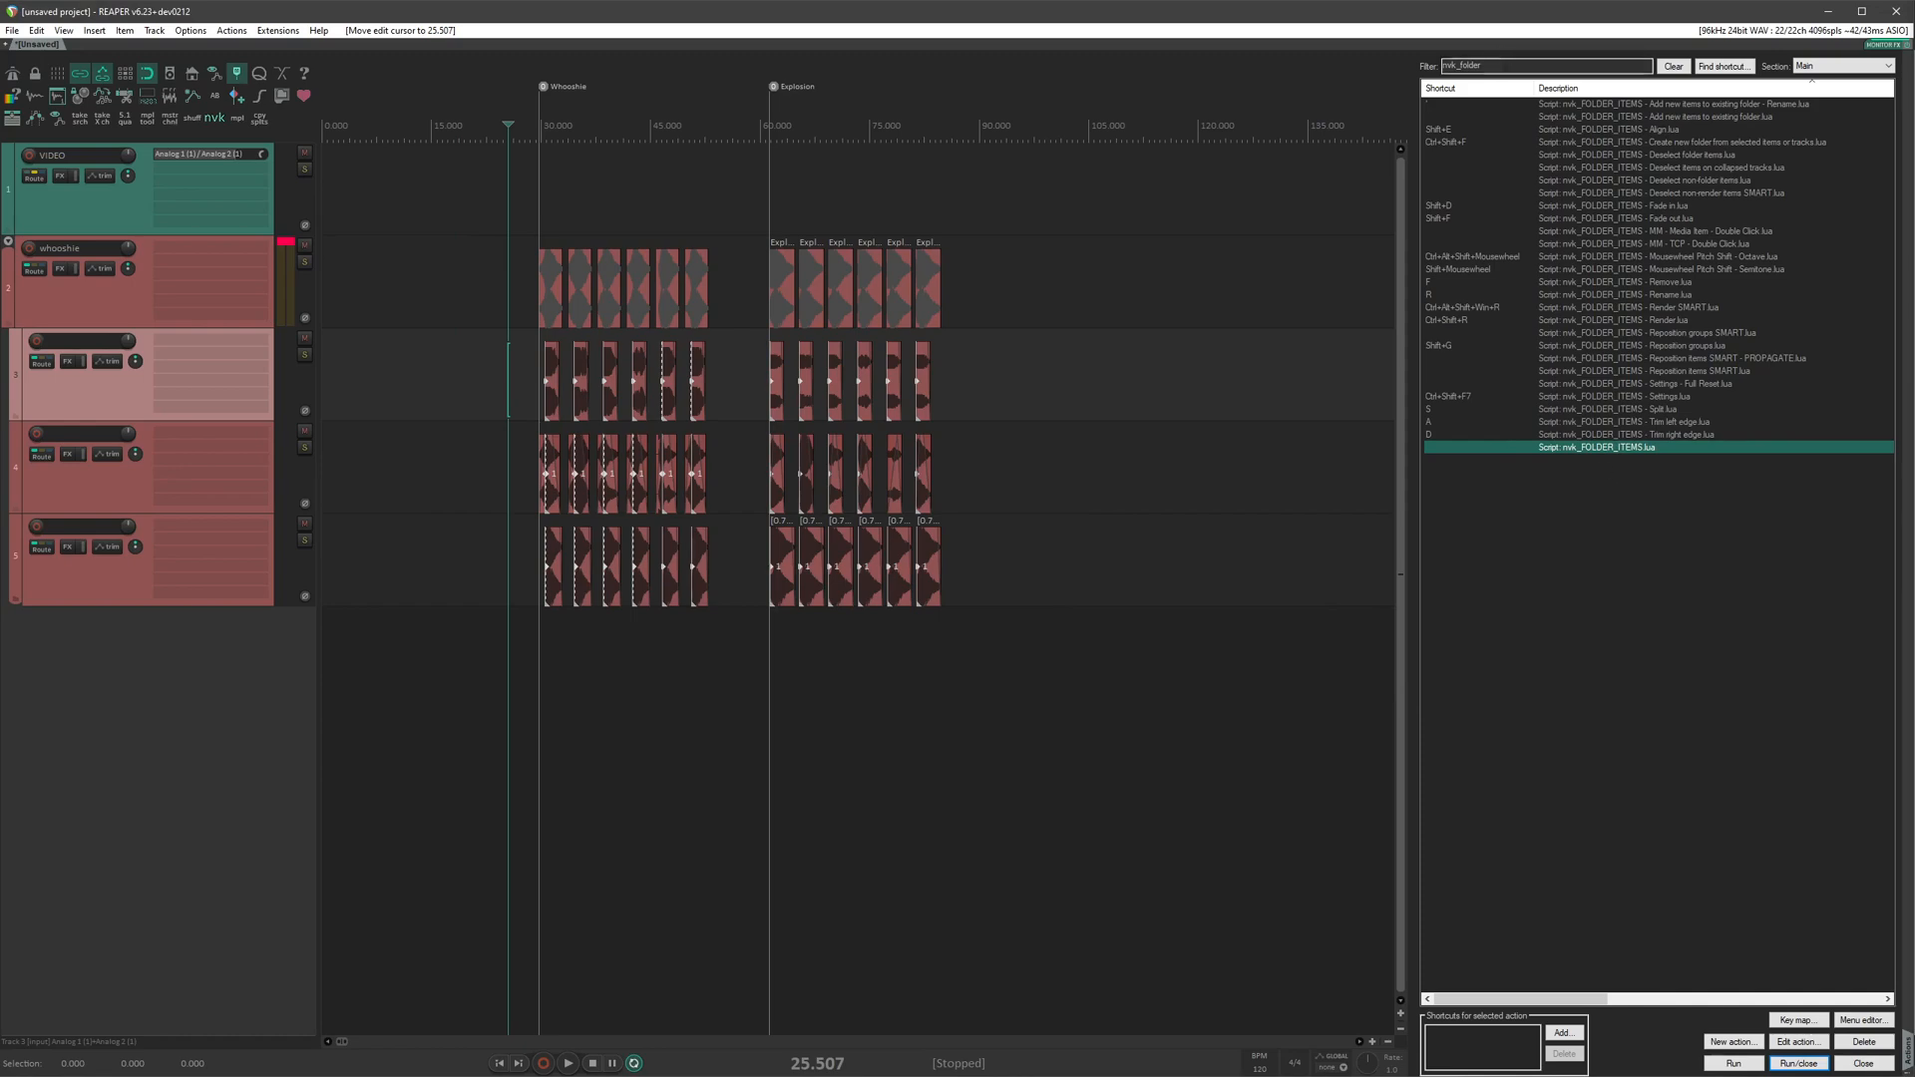
Filter the actions by nvk_start and examine which scripts the nvk_STARTUP custom action contains.
left_click_drag(1512, 67, 1359, 40)
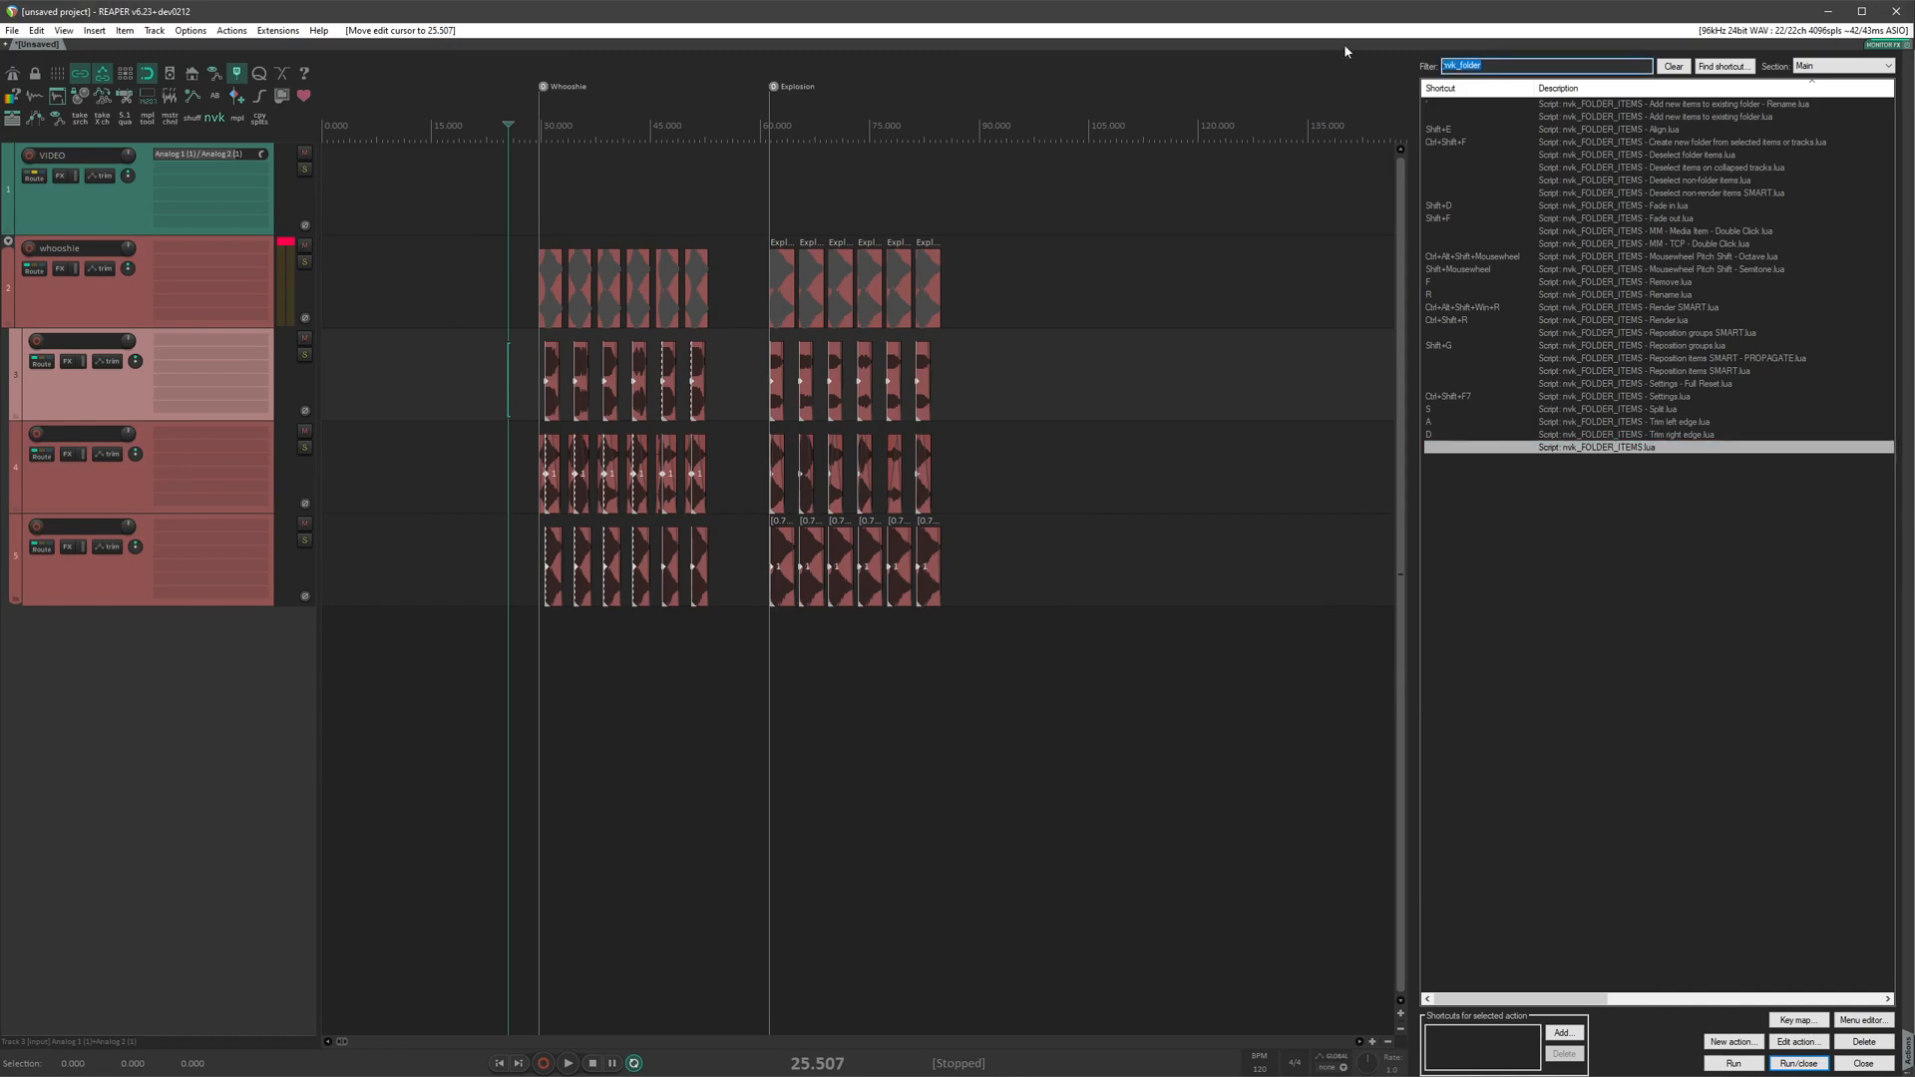
type("nvk")
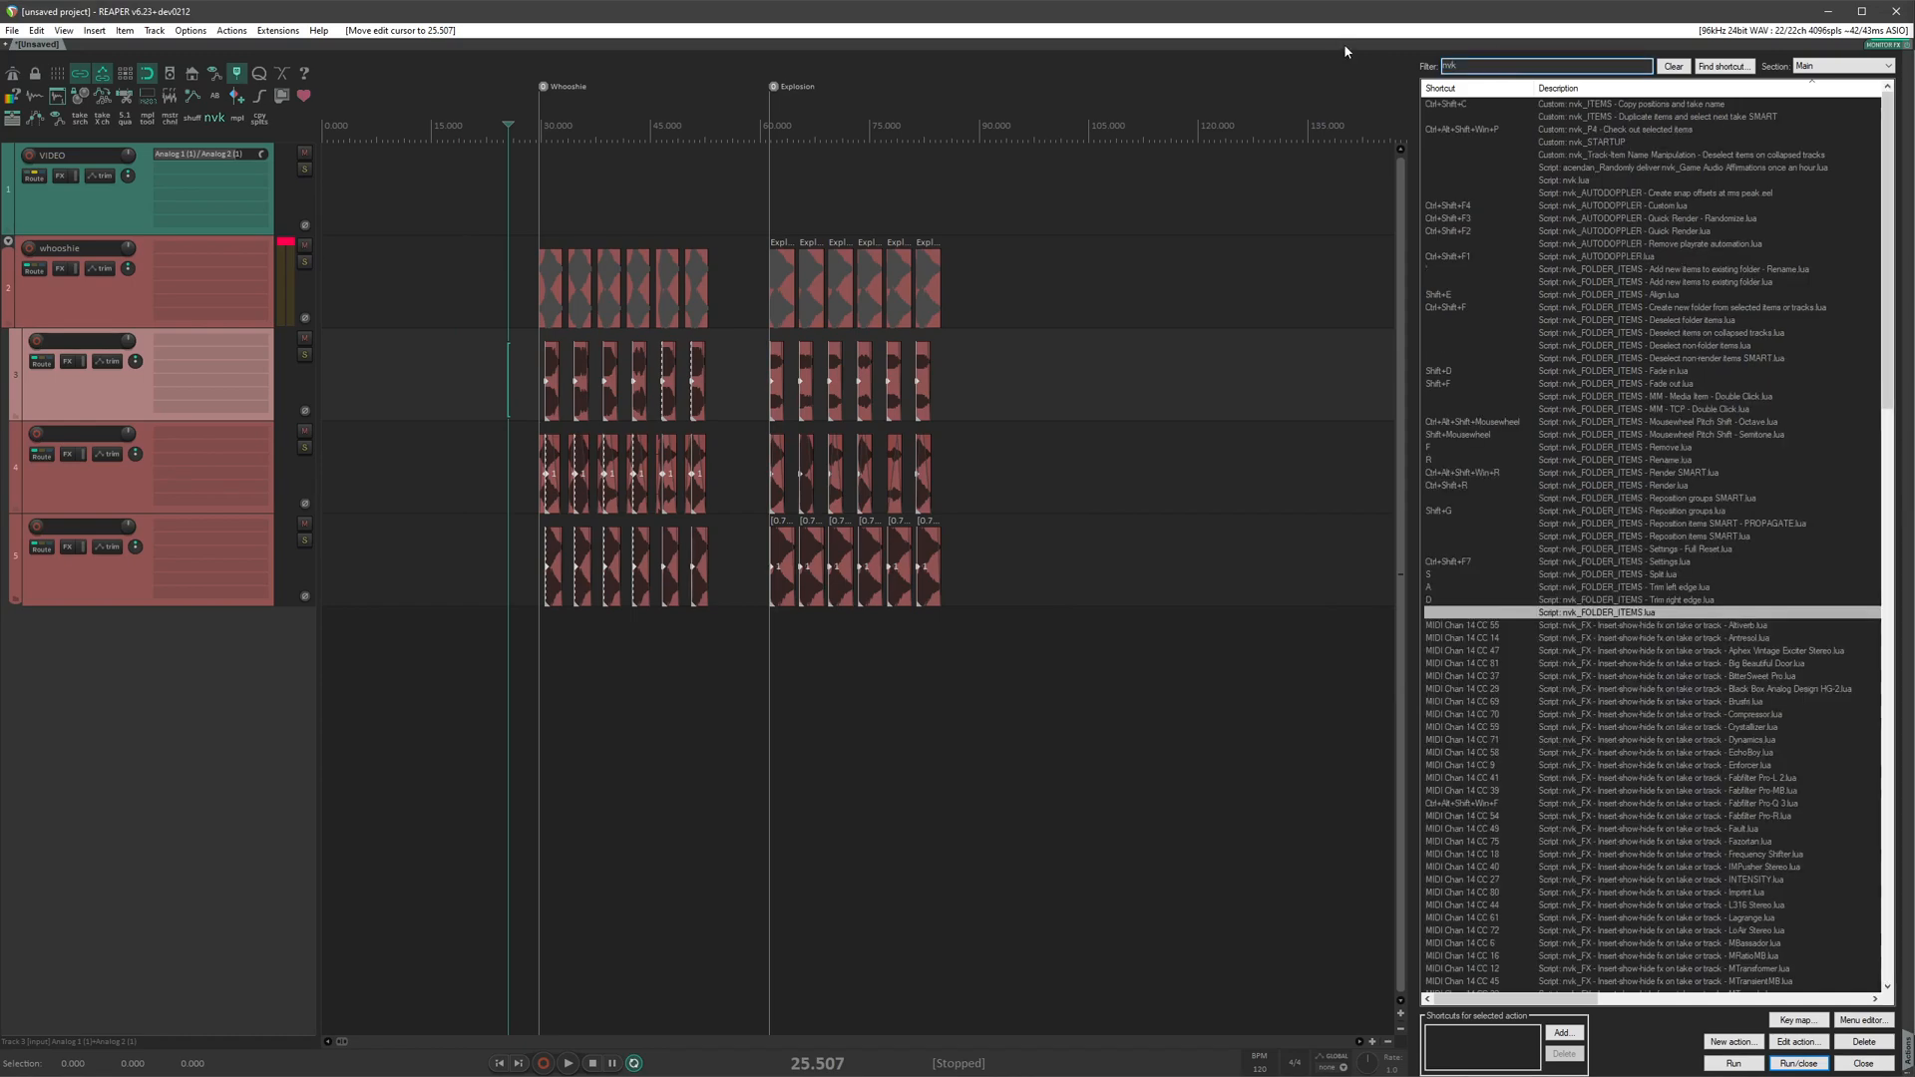
type("_start")
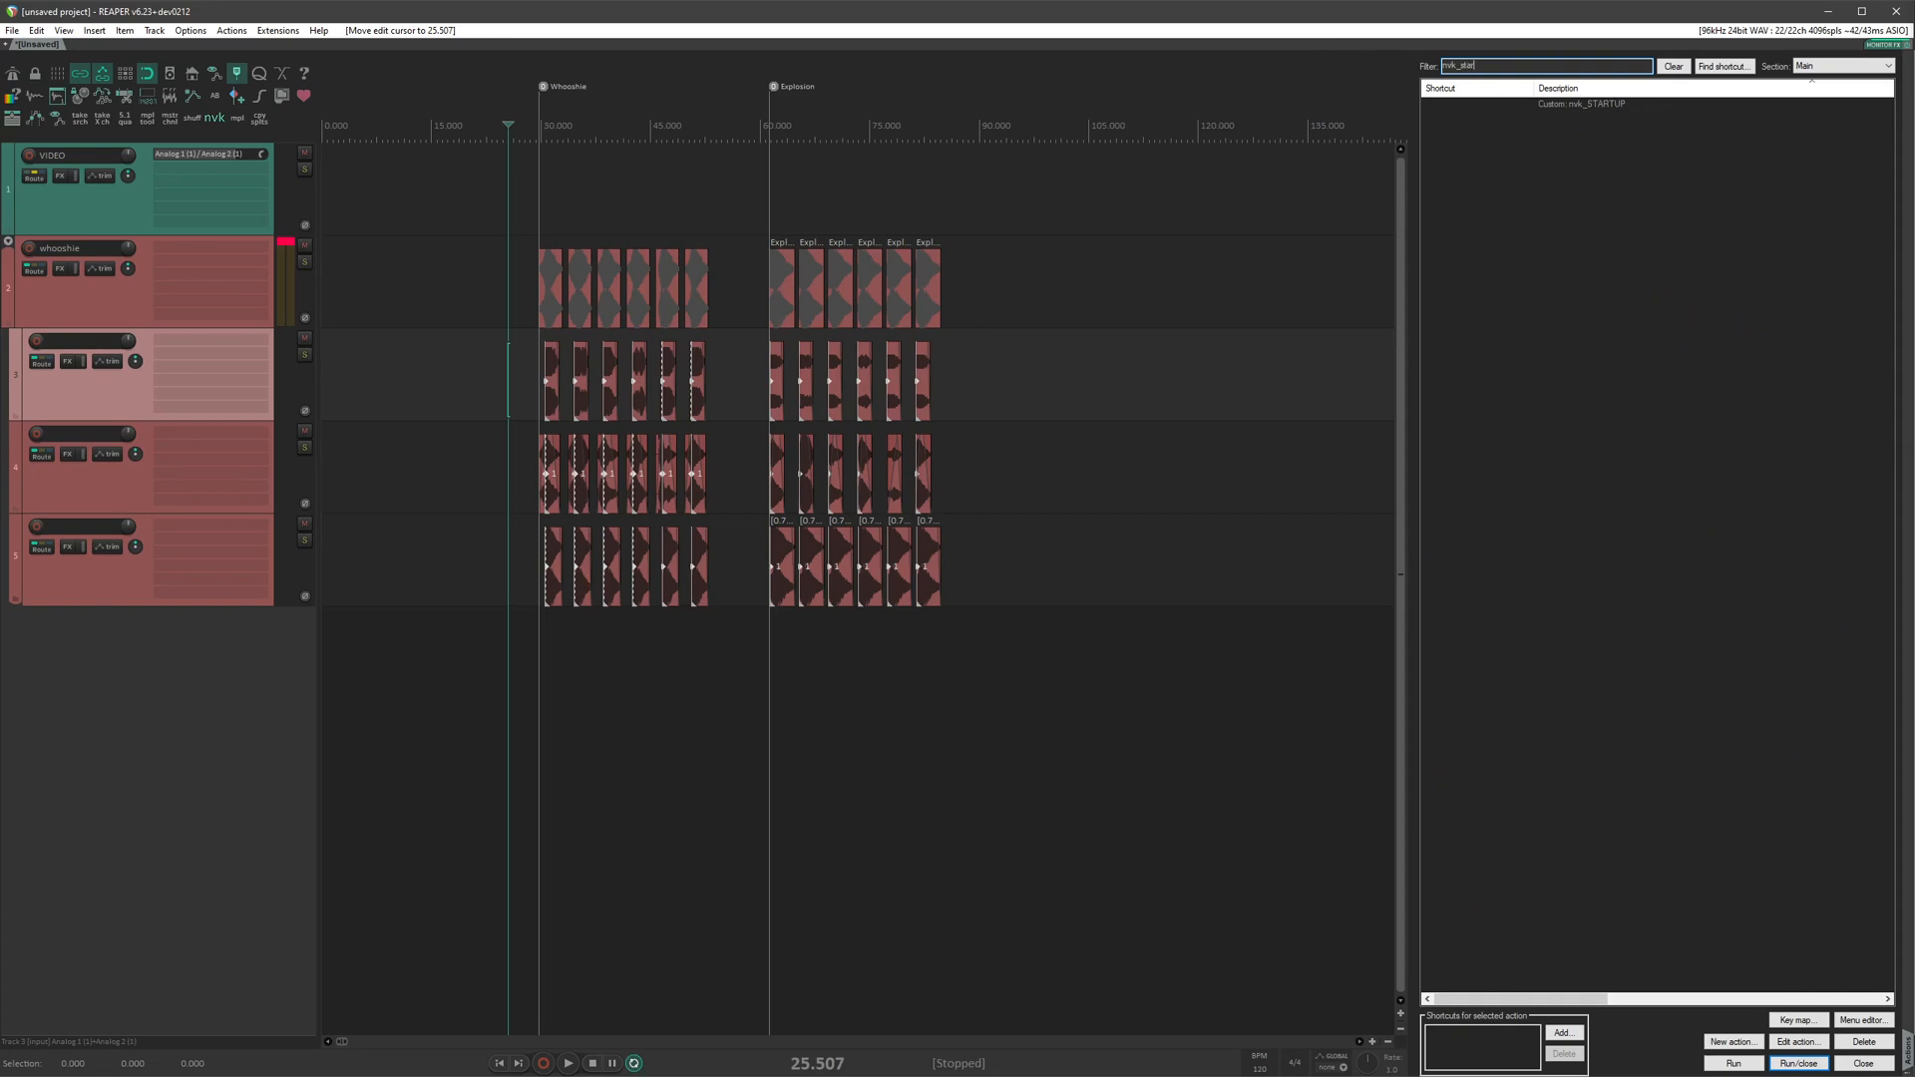
left_click(1592, 106)
left_click(1801, 1042)
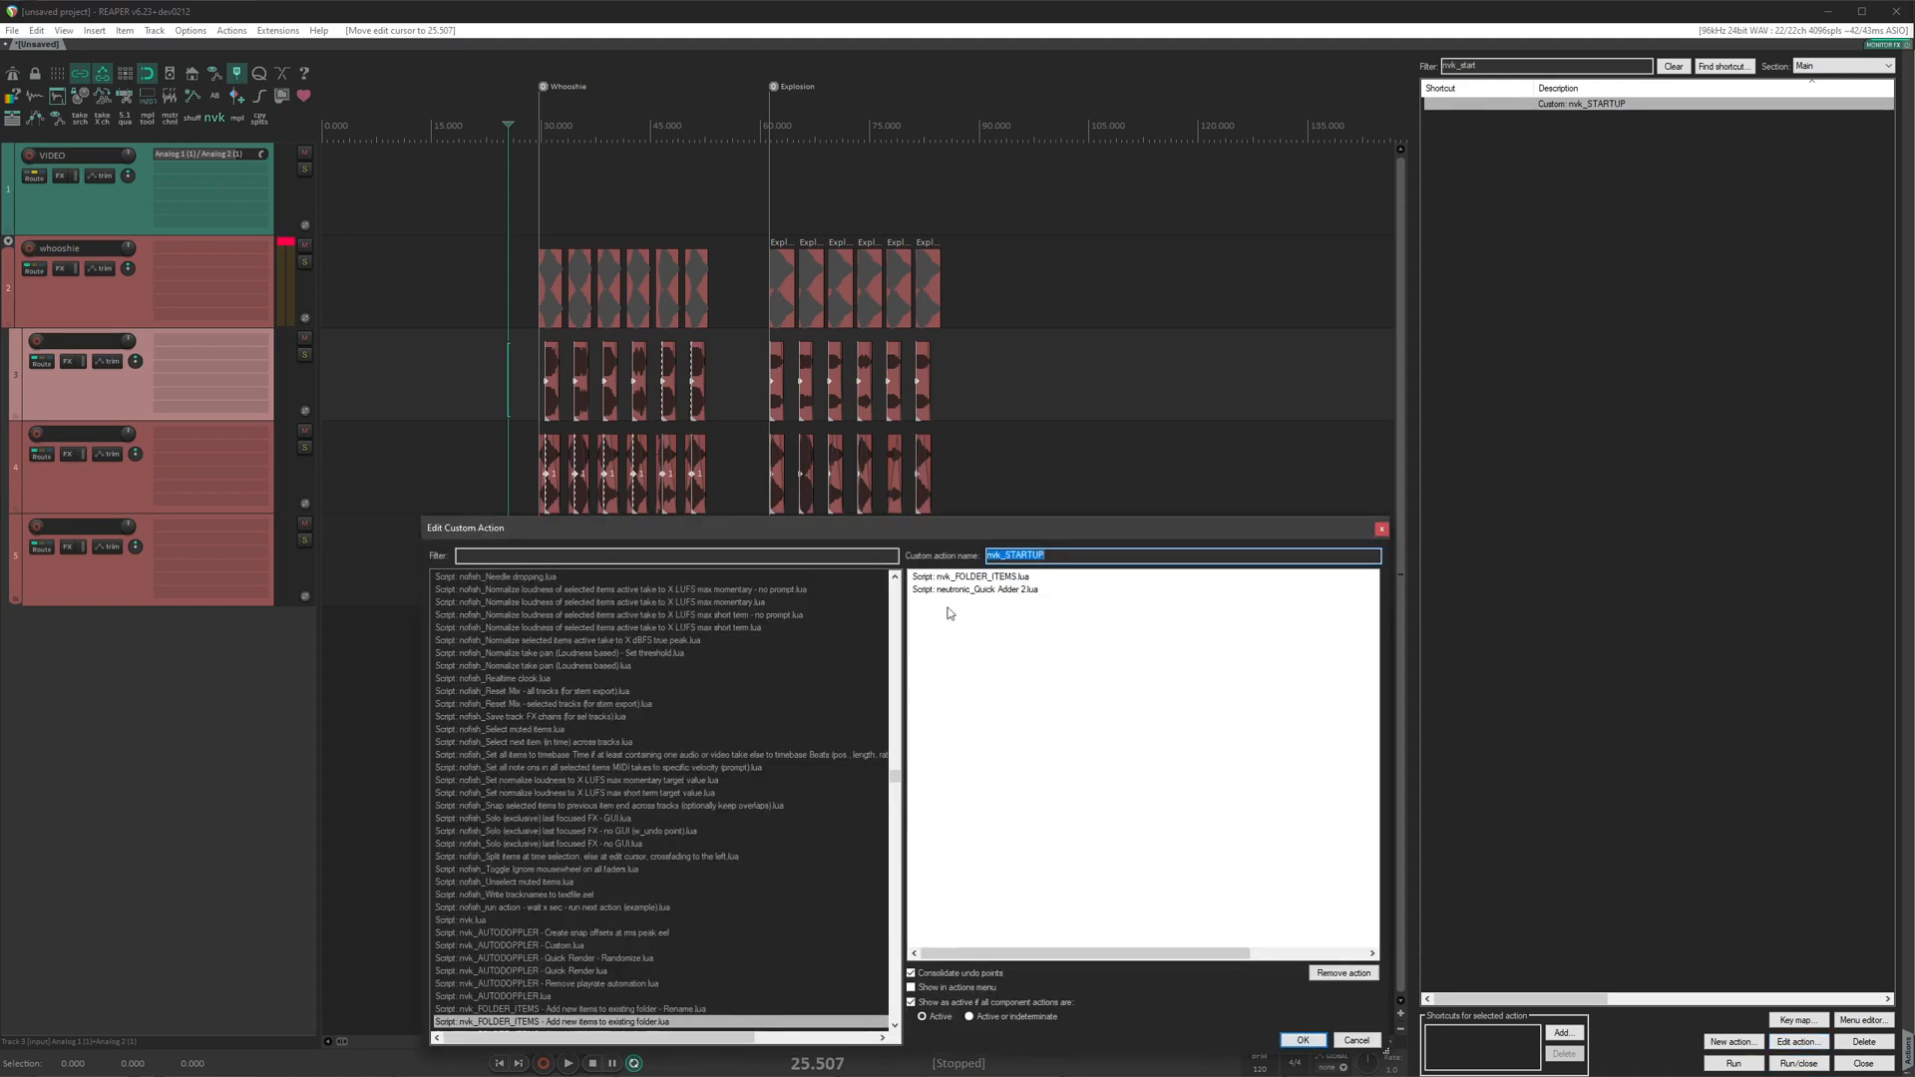
left_click(1381, 529)
Copy the command ID of the nvk_STARTUP custom action and set it as the global startup action.
right_click(1541, 103)
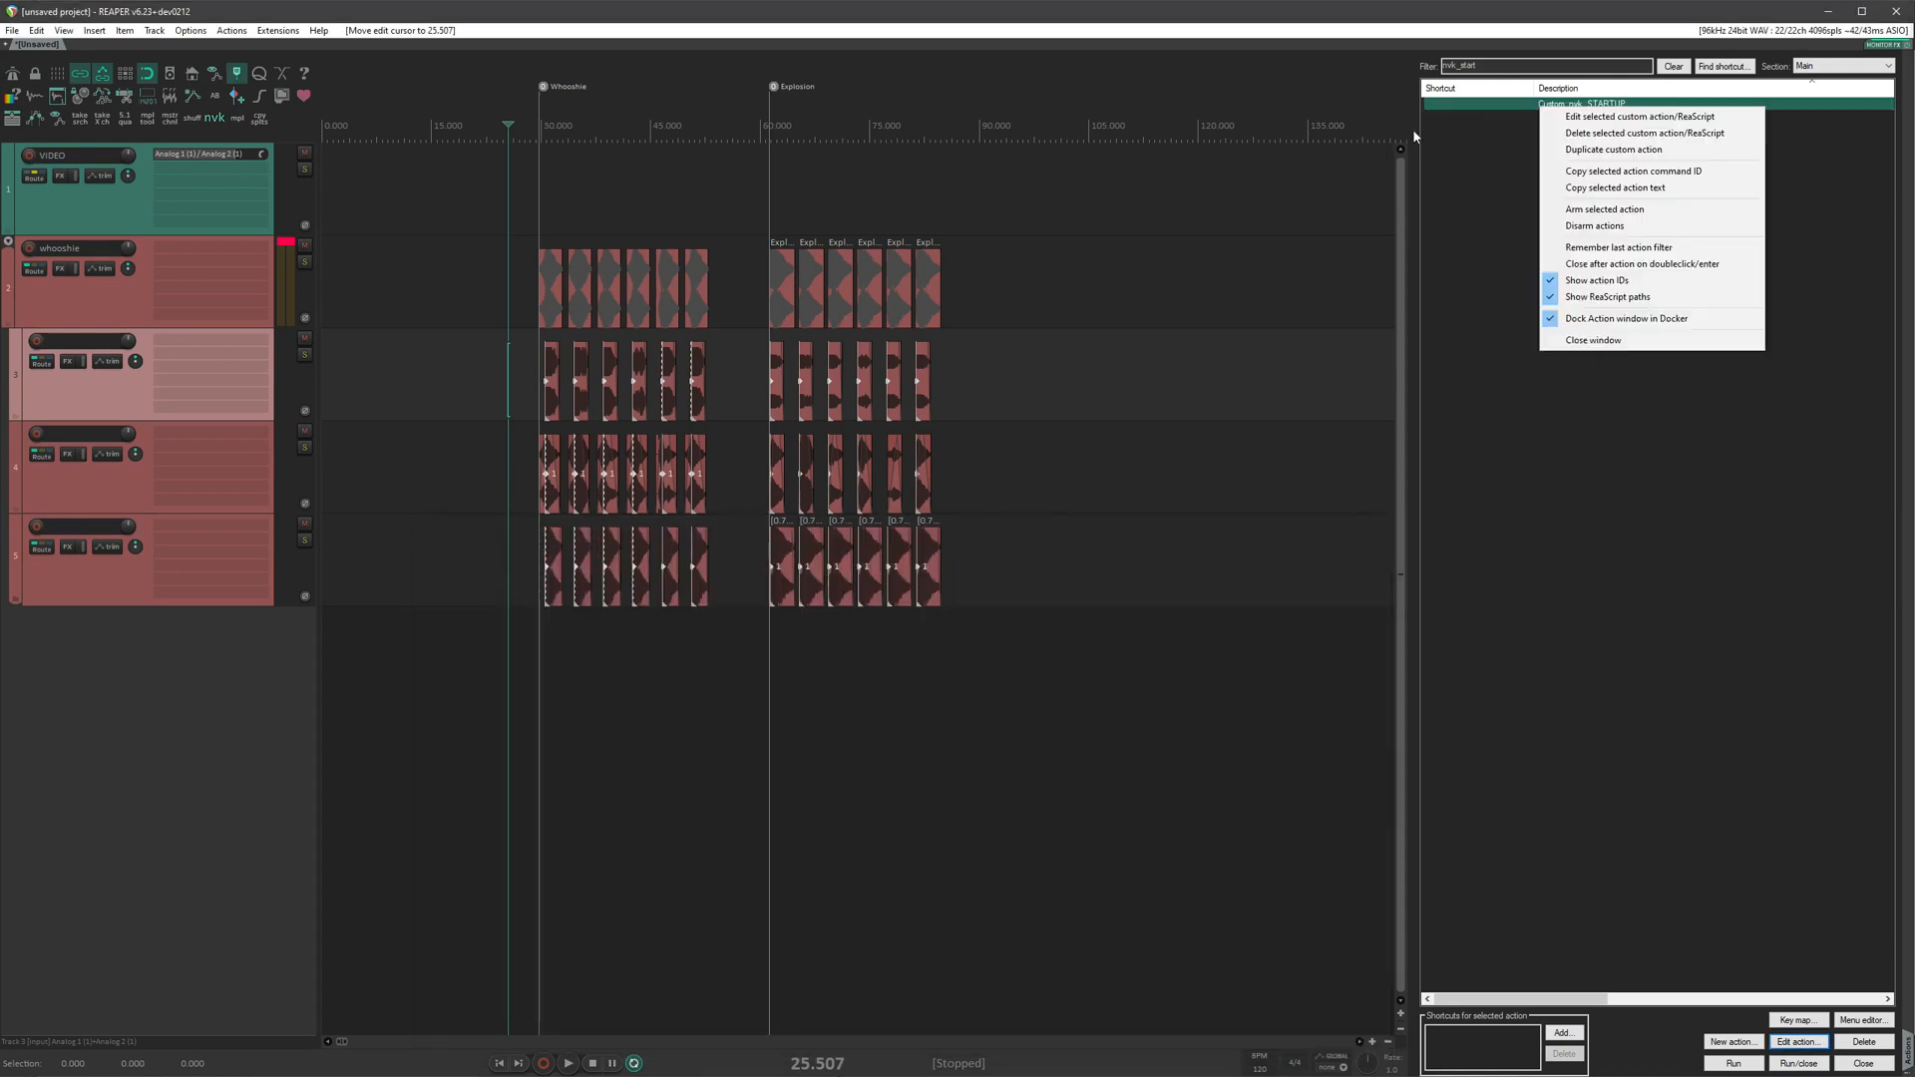
left_click(1572, 172)
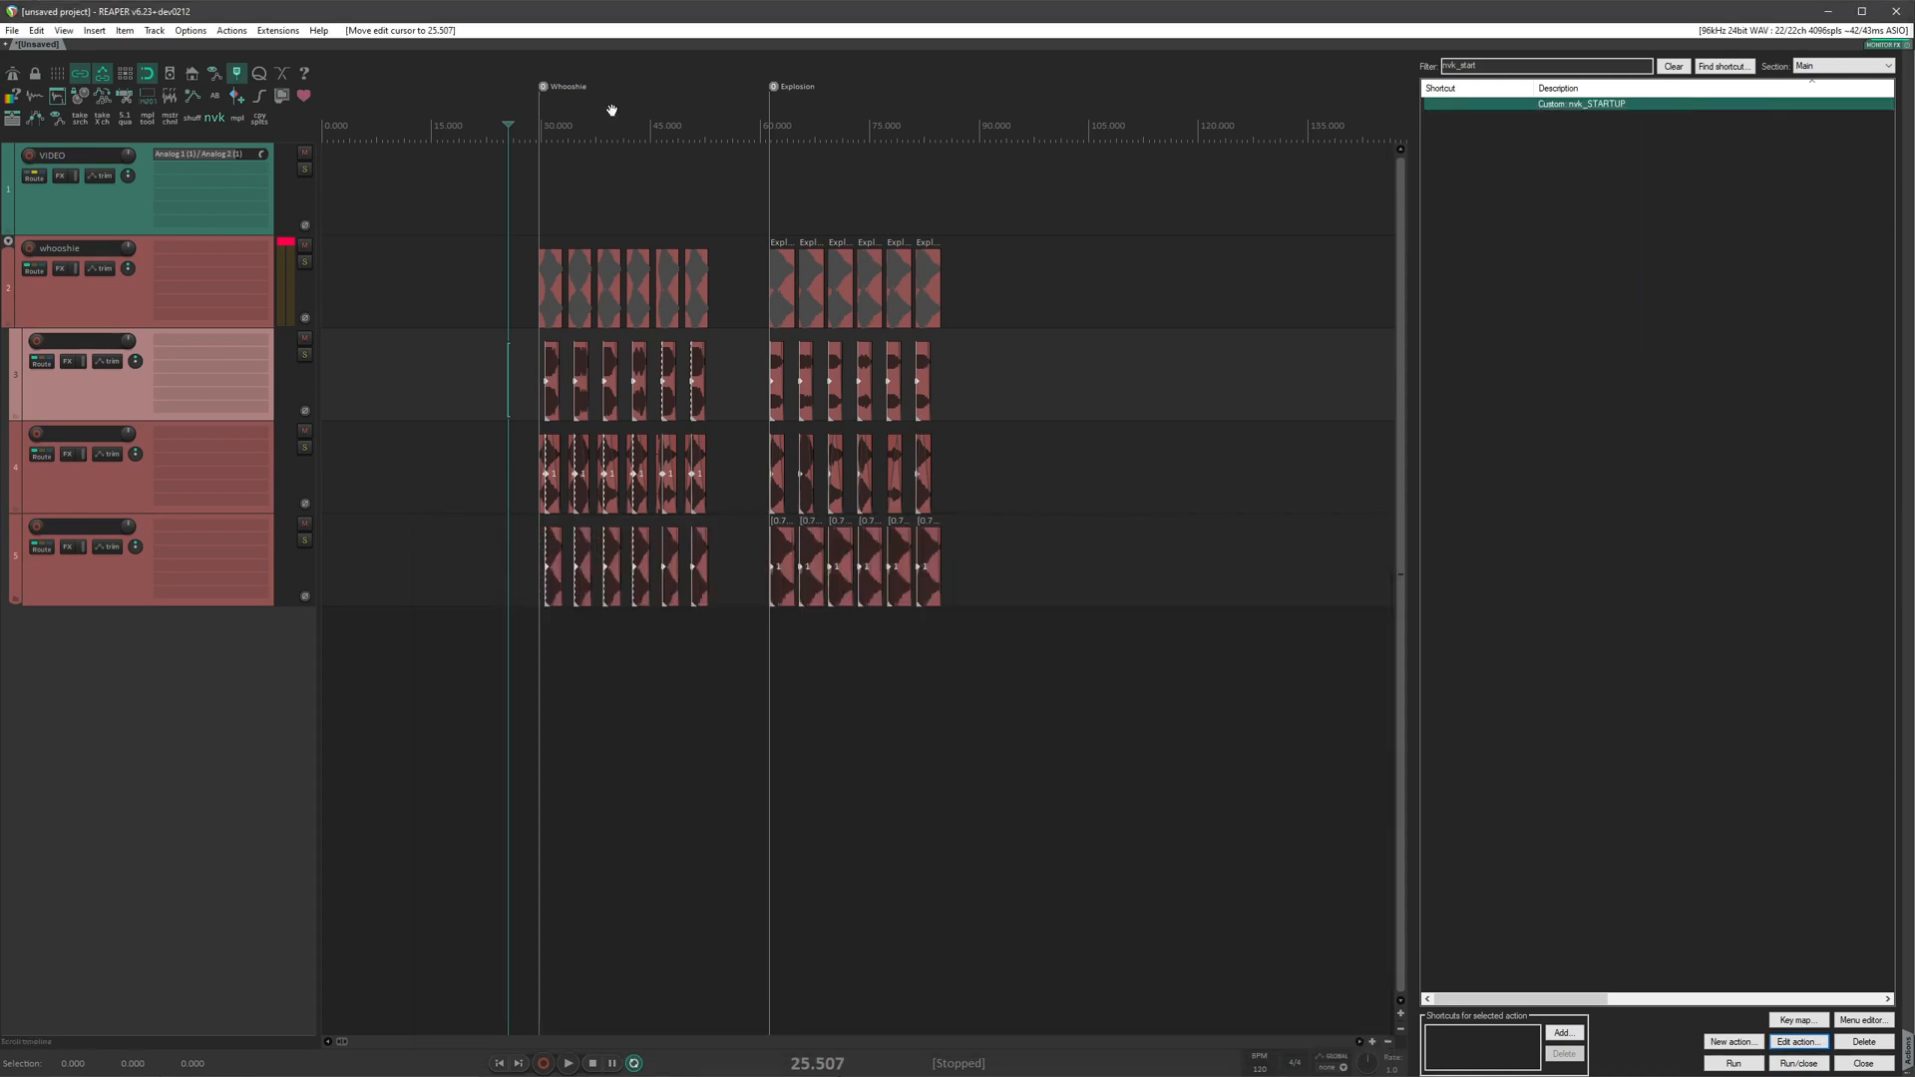
left_click(234, 31)
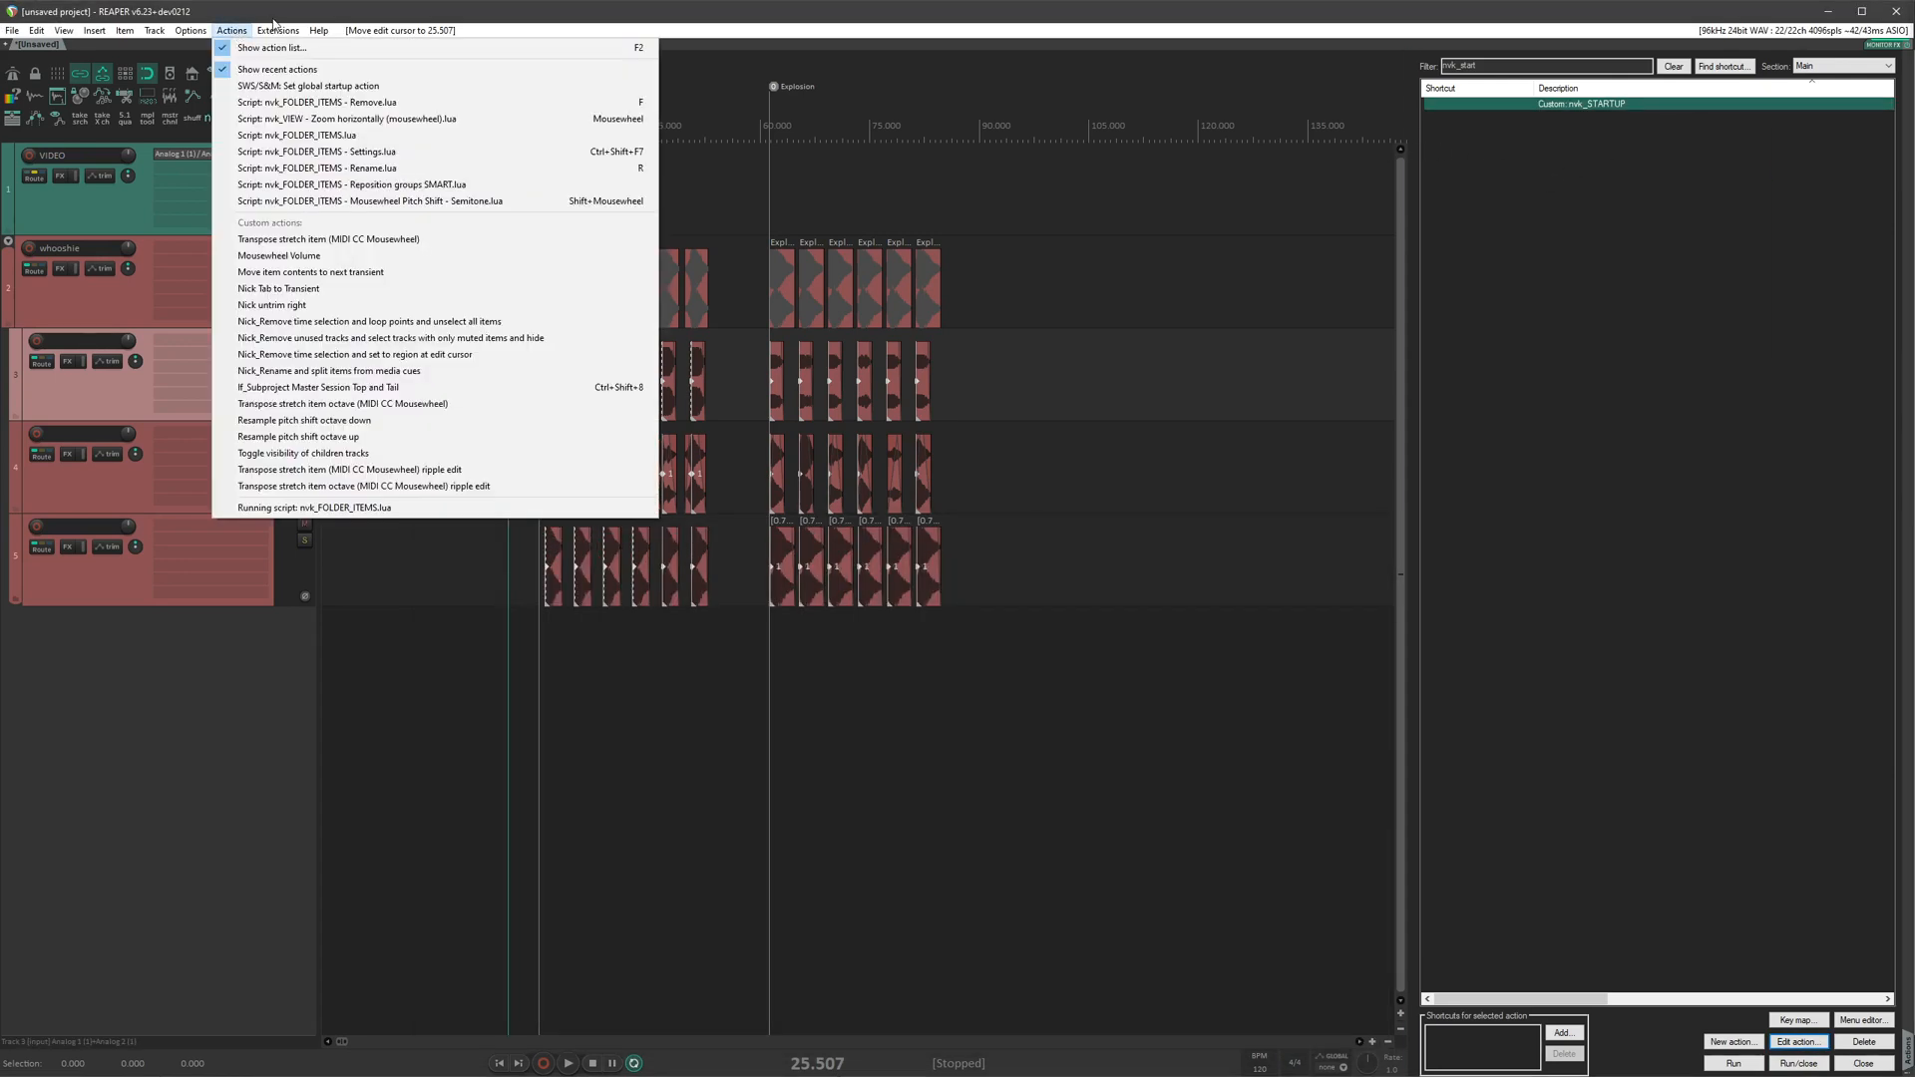
mouse_move(278, 33)
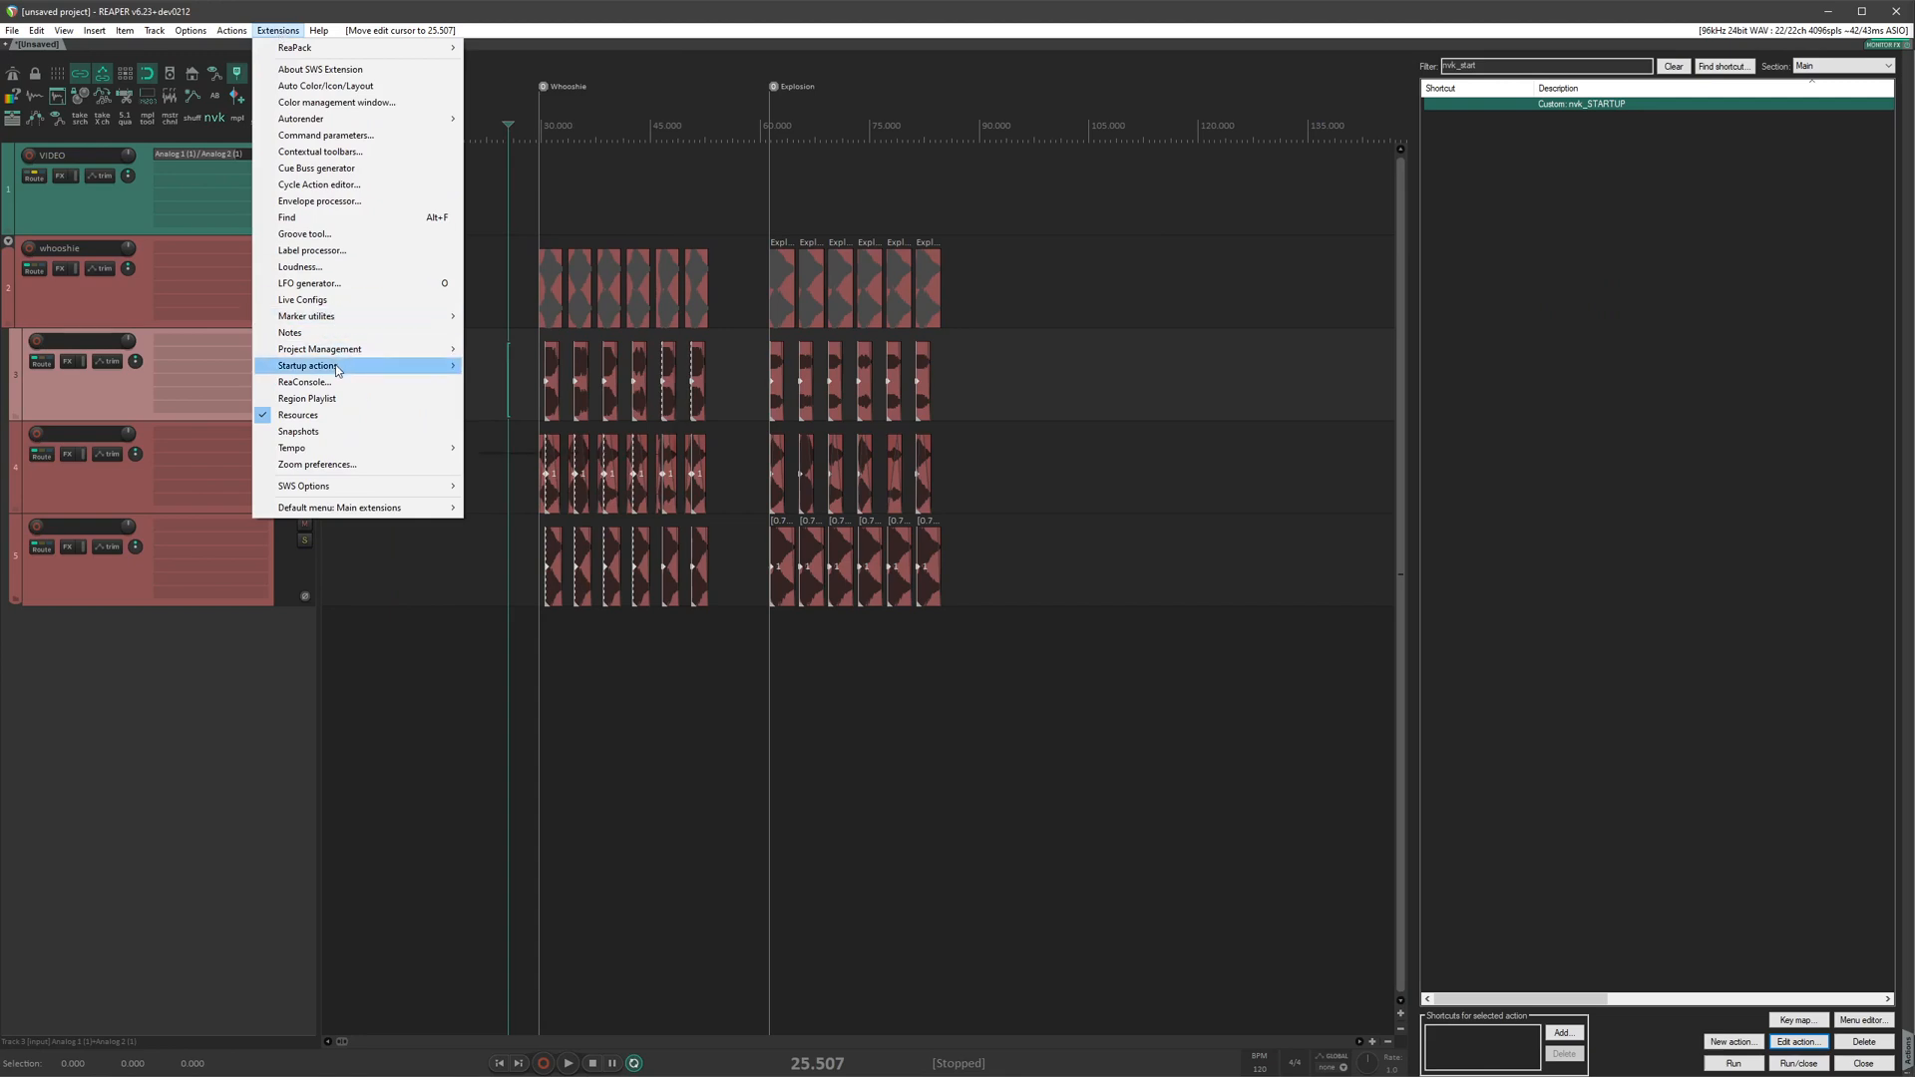
mouse_move(329, 365)
left_click(559, 405)
left_click(1261, 617)
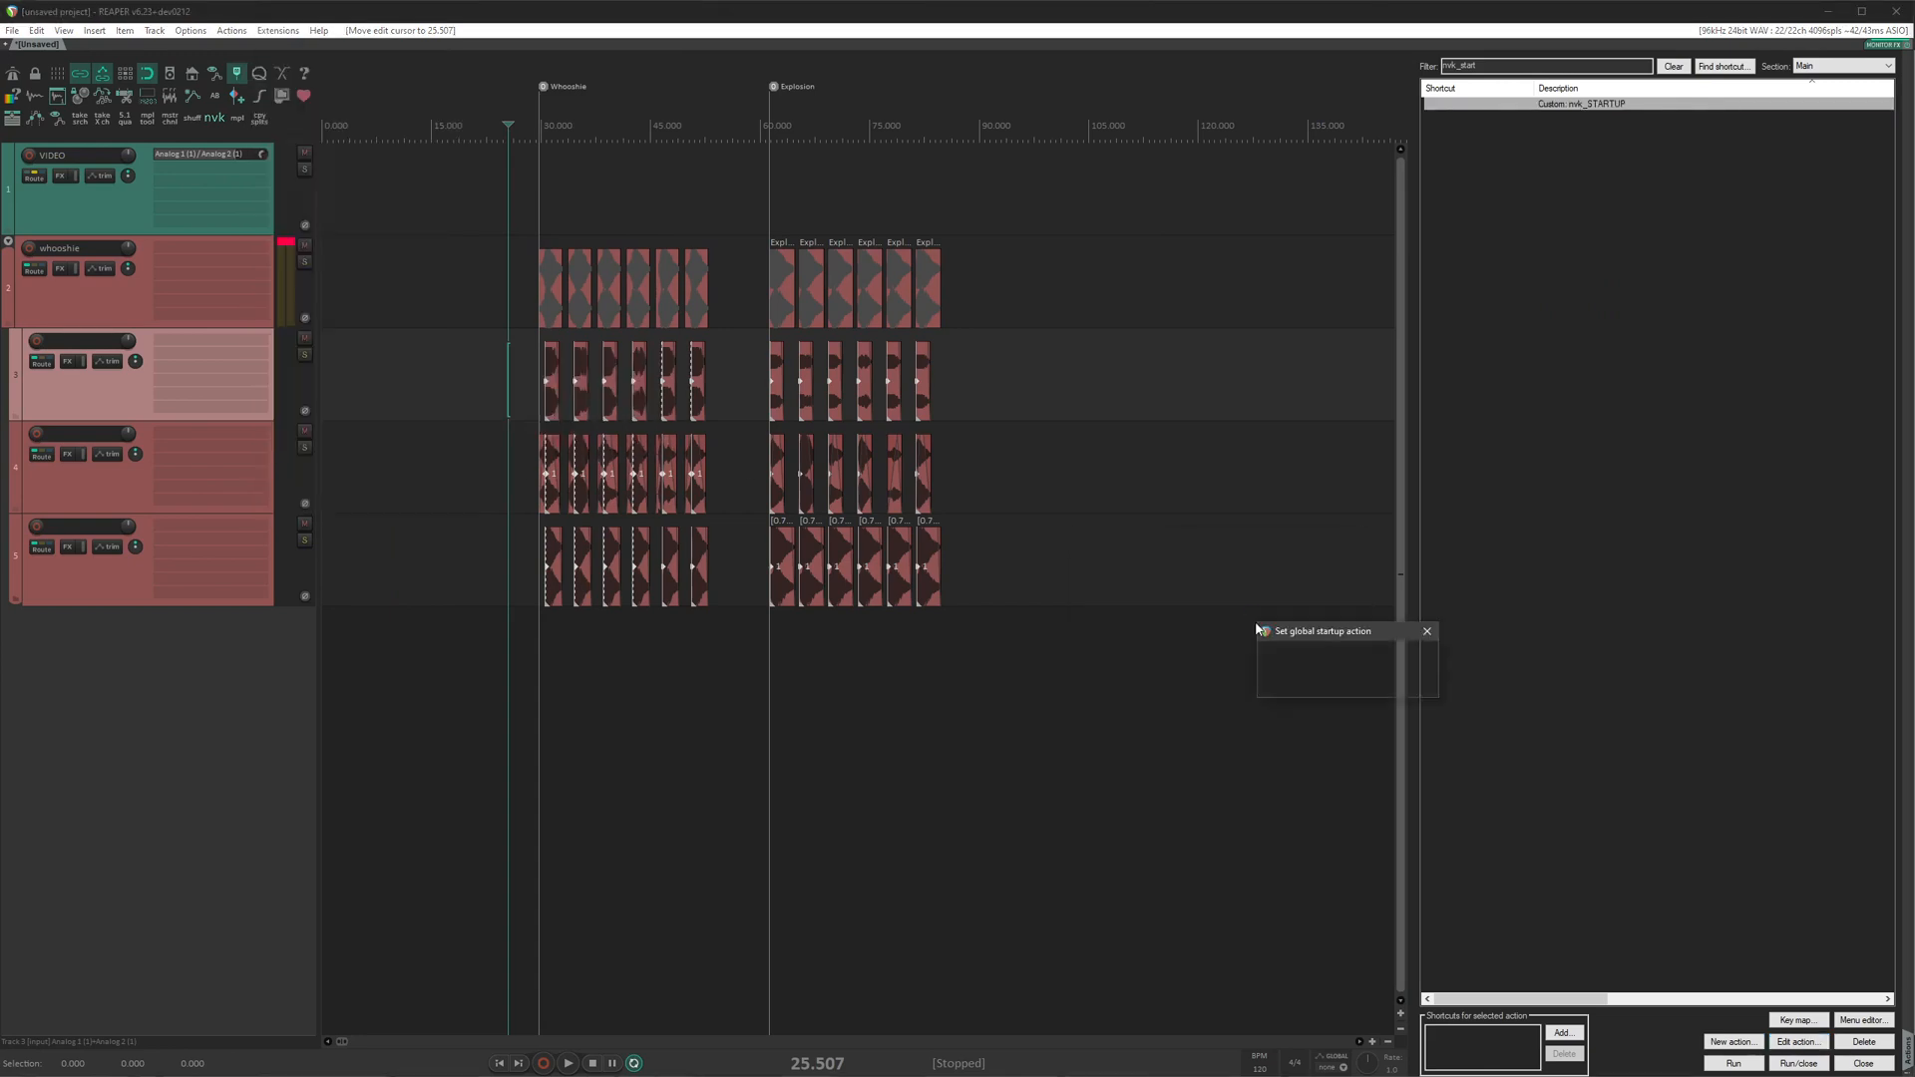
key("ctrl+v")
left_click(1320, 683)
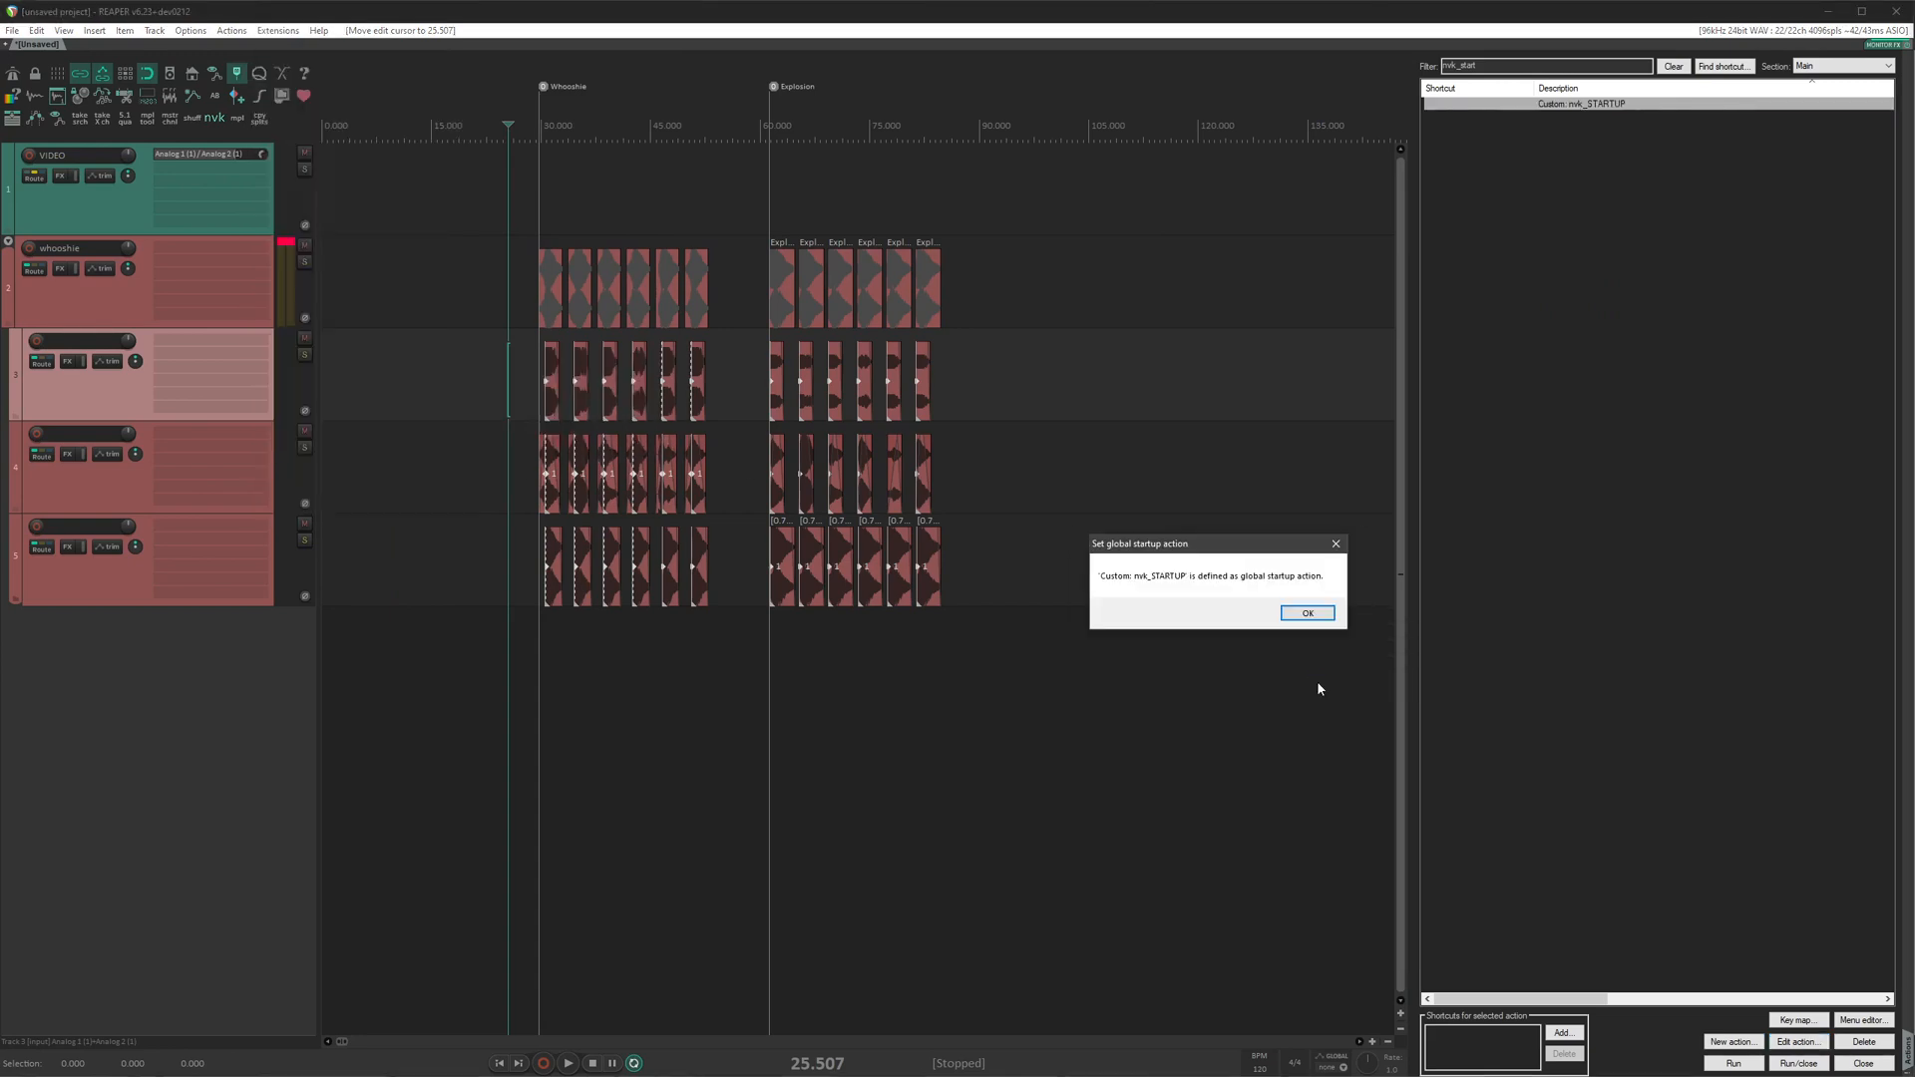
key("Return")
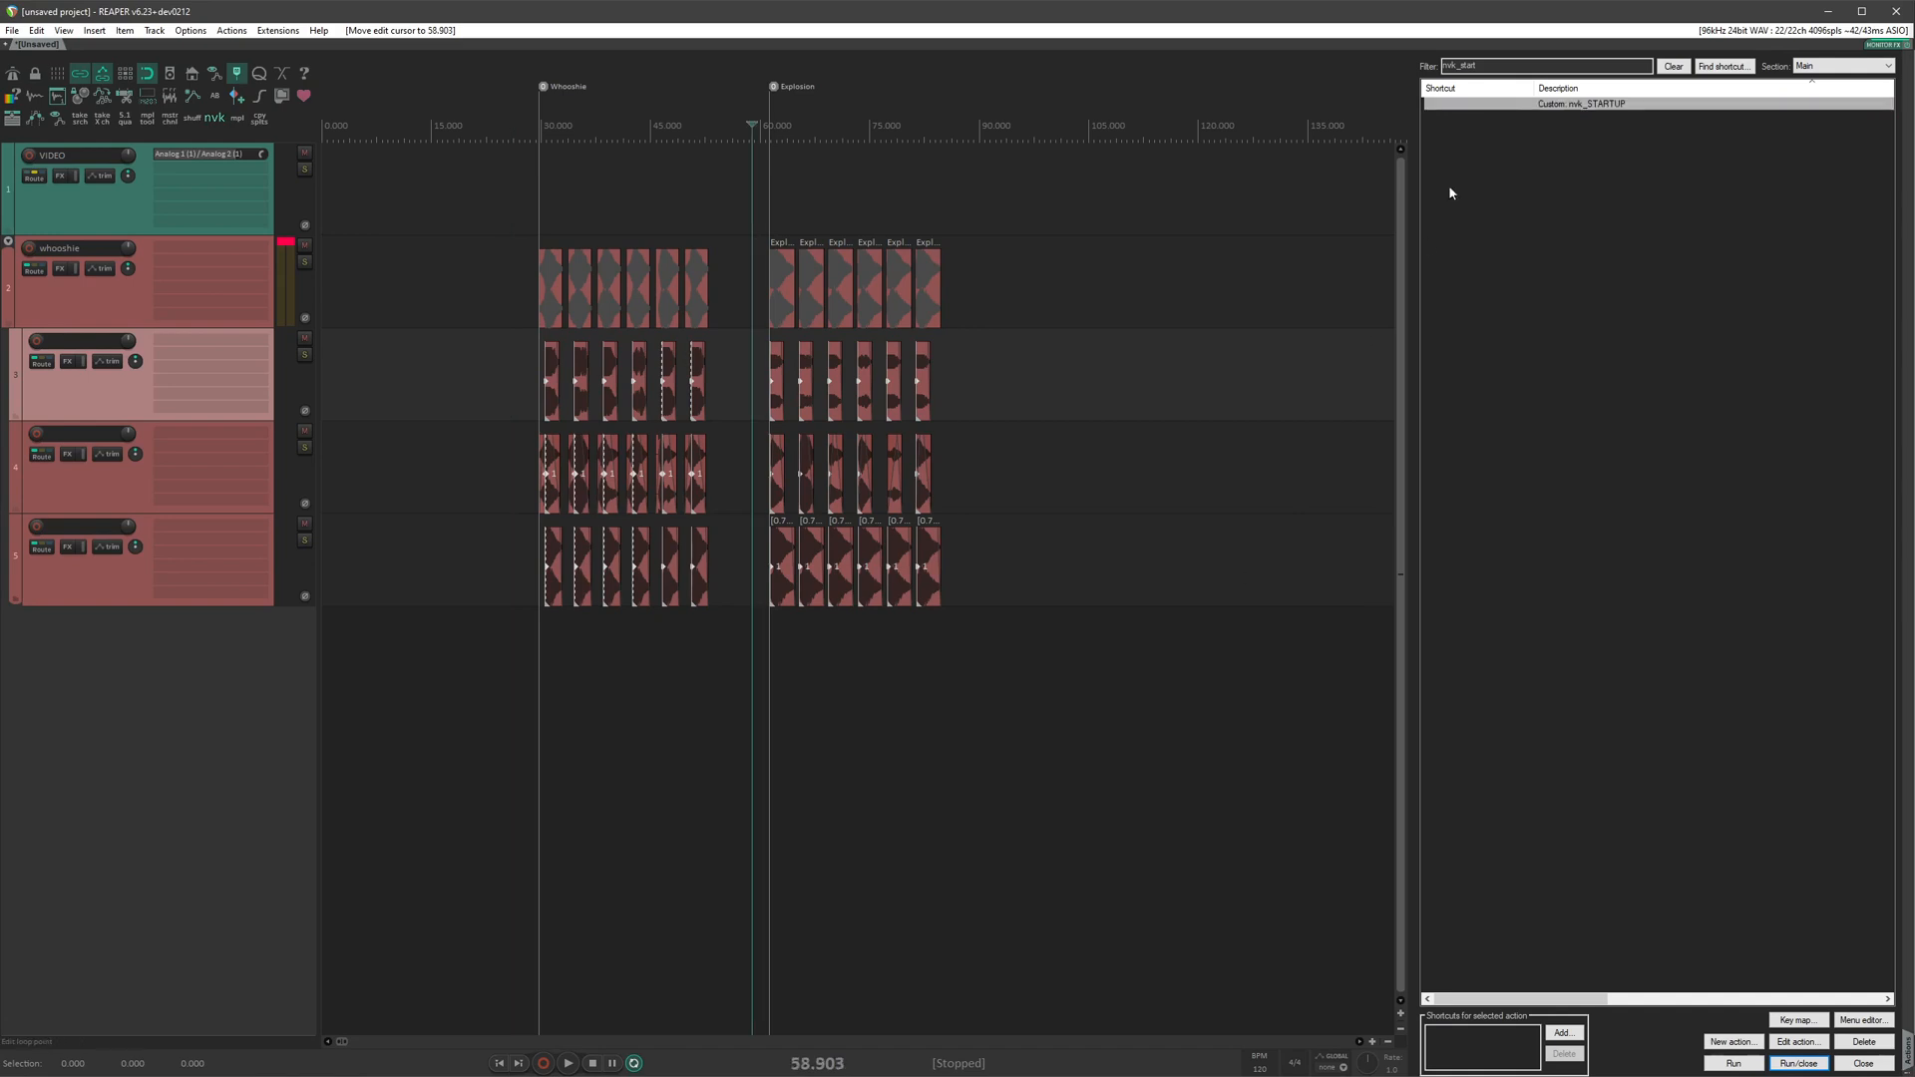
Filter the actions by nvk_folder_items, run the nvk_FOLDER_ITEMS - Settings script and move its window over the arrange area.
left_click_drag(1461, 66, 1533, 69)
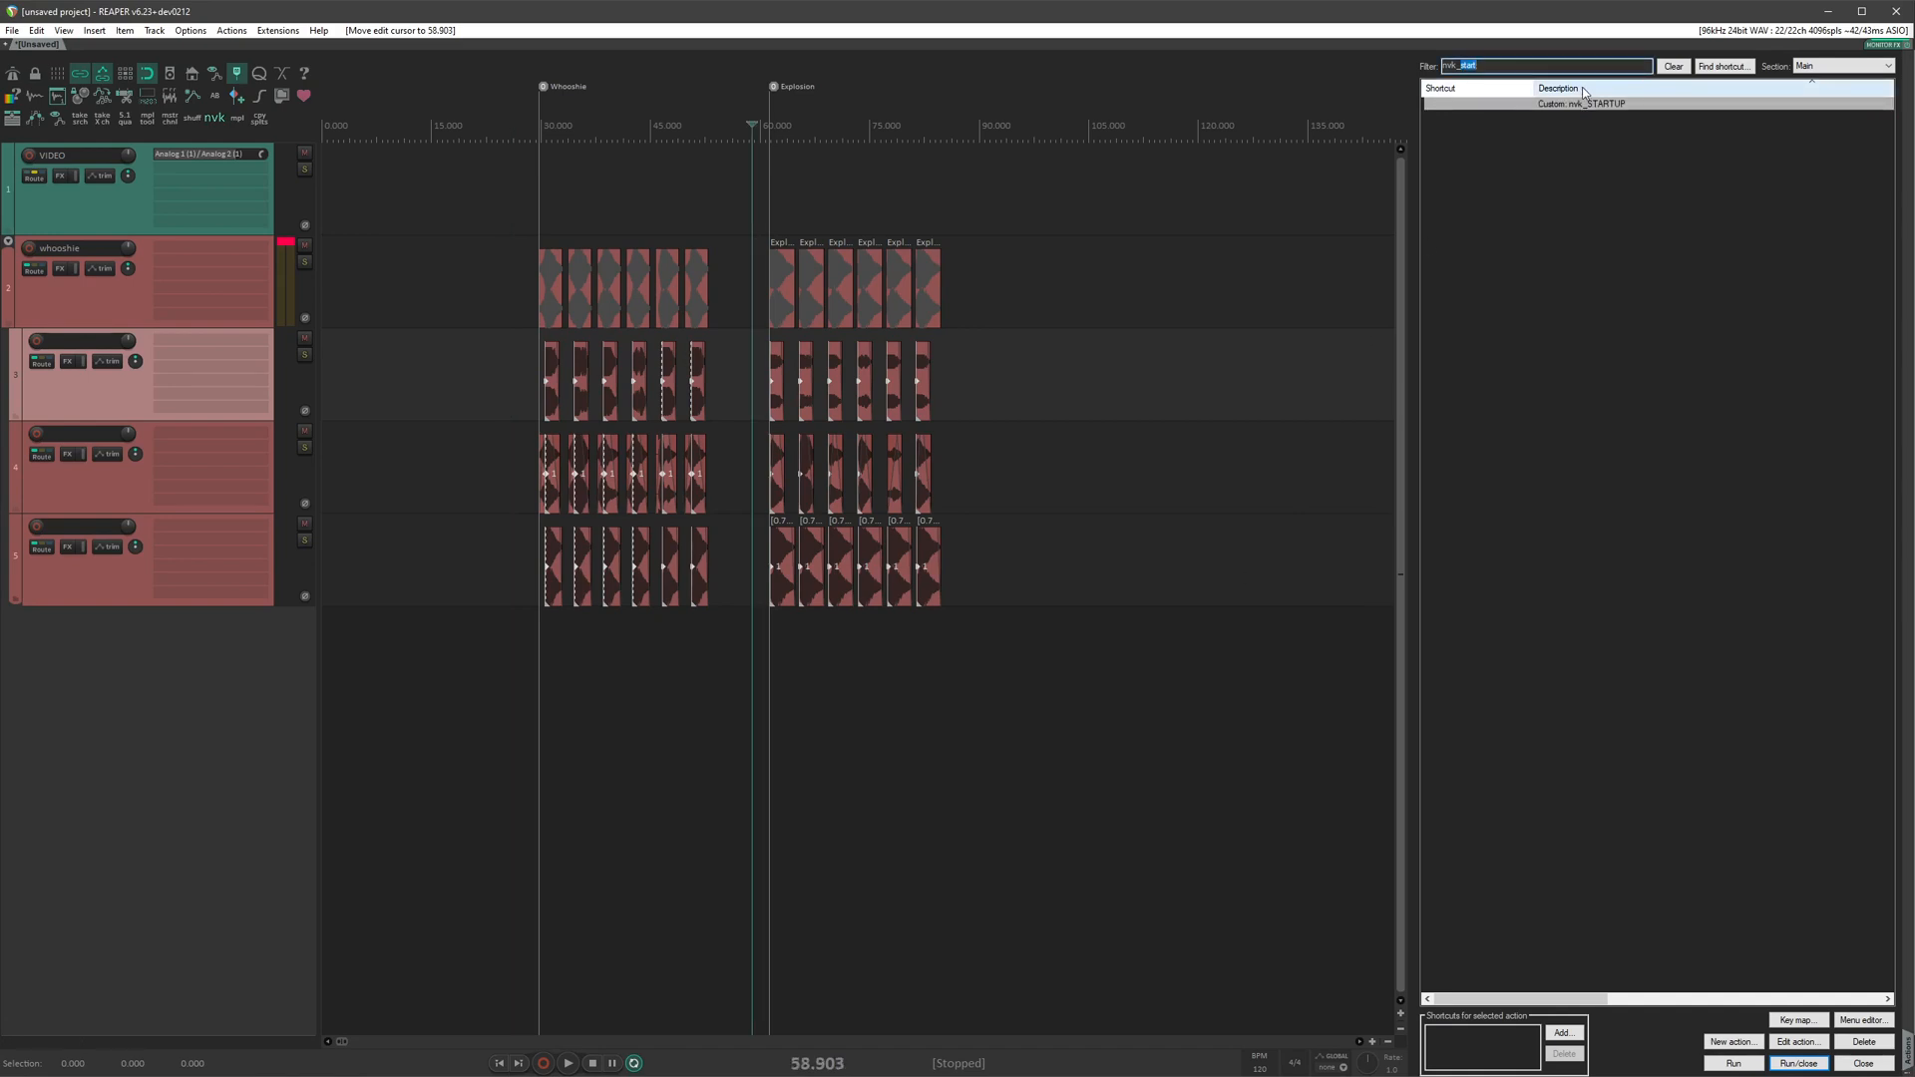
type("folder_item")
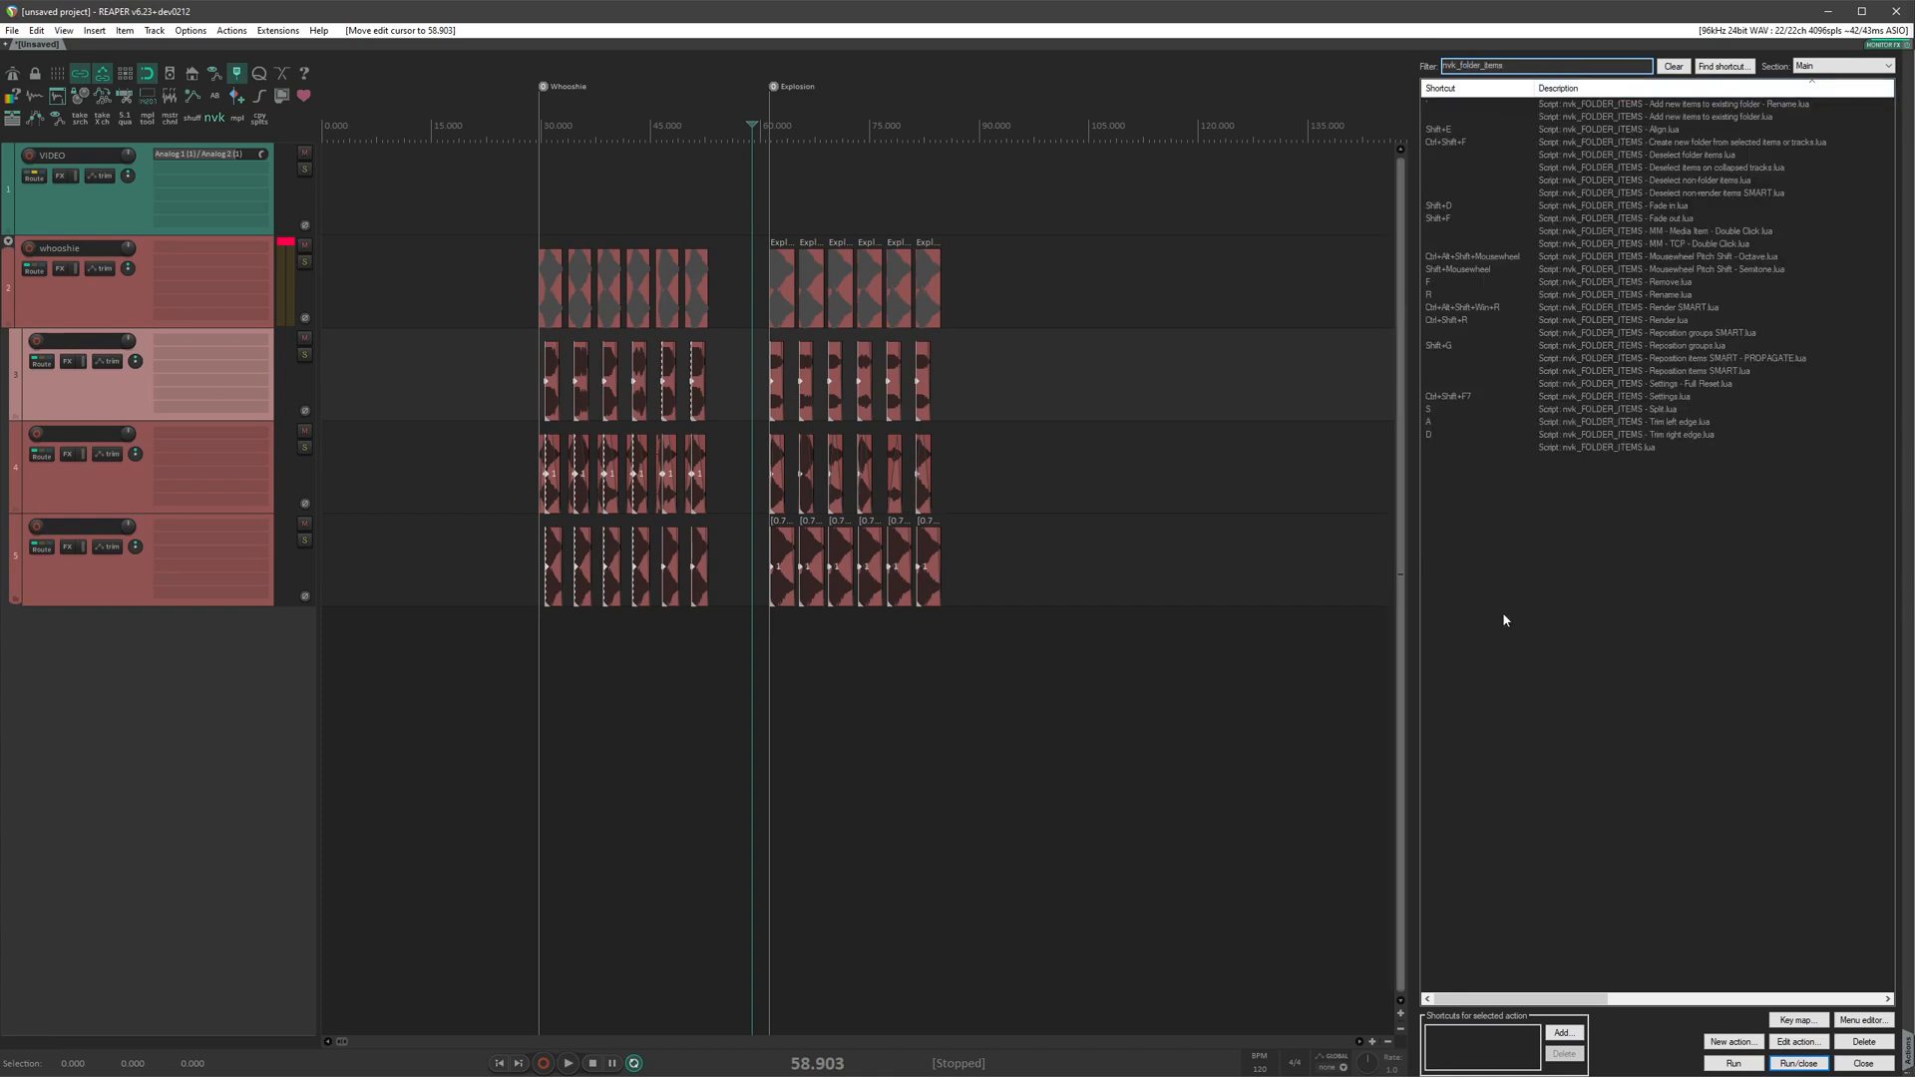
double_click(1615, 397)
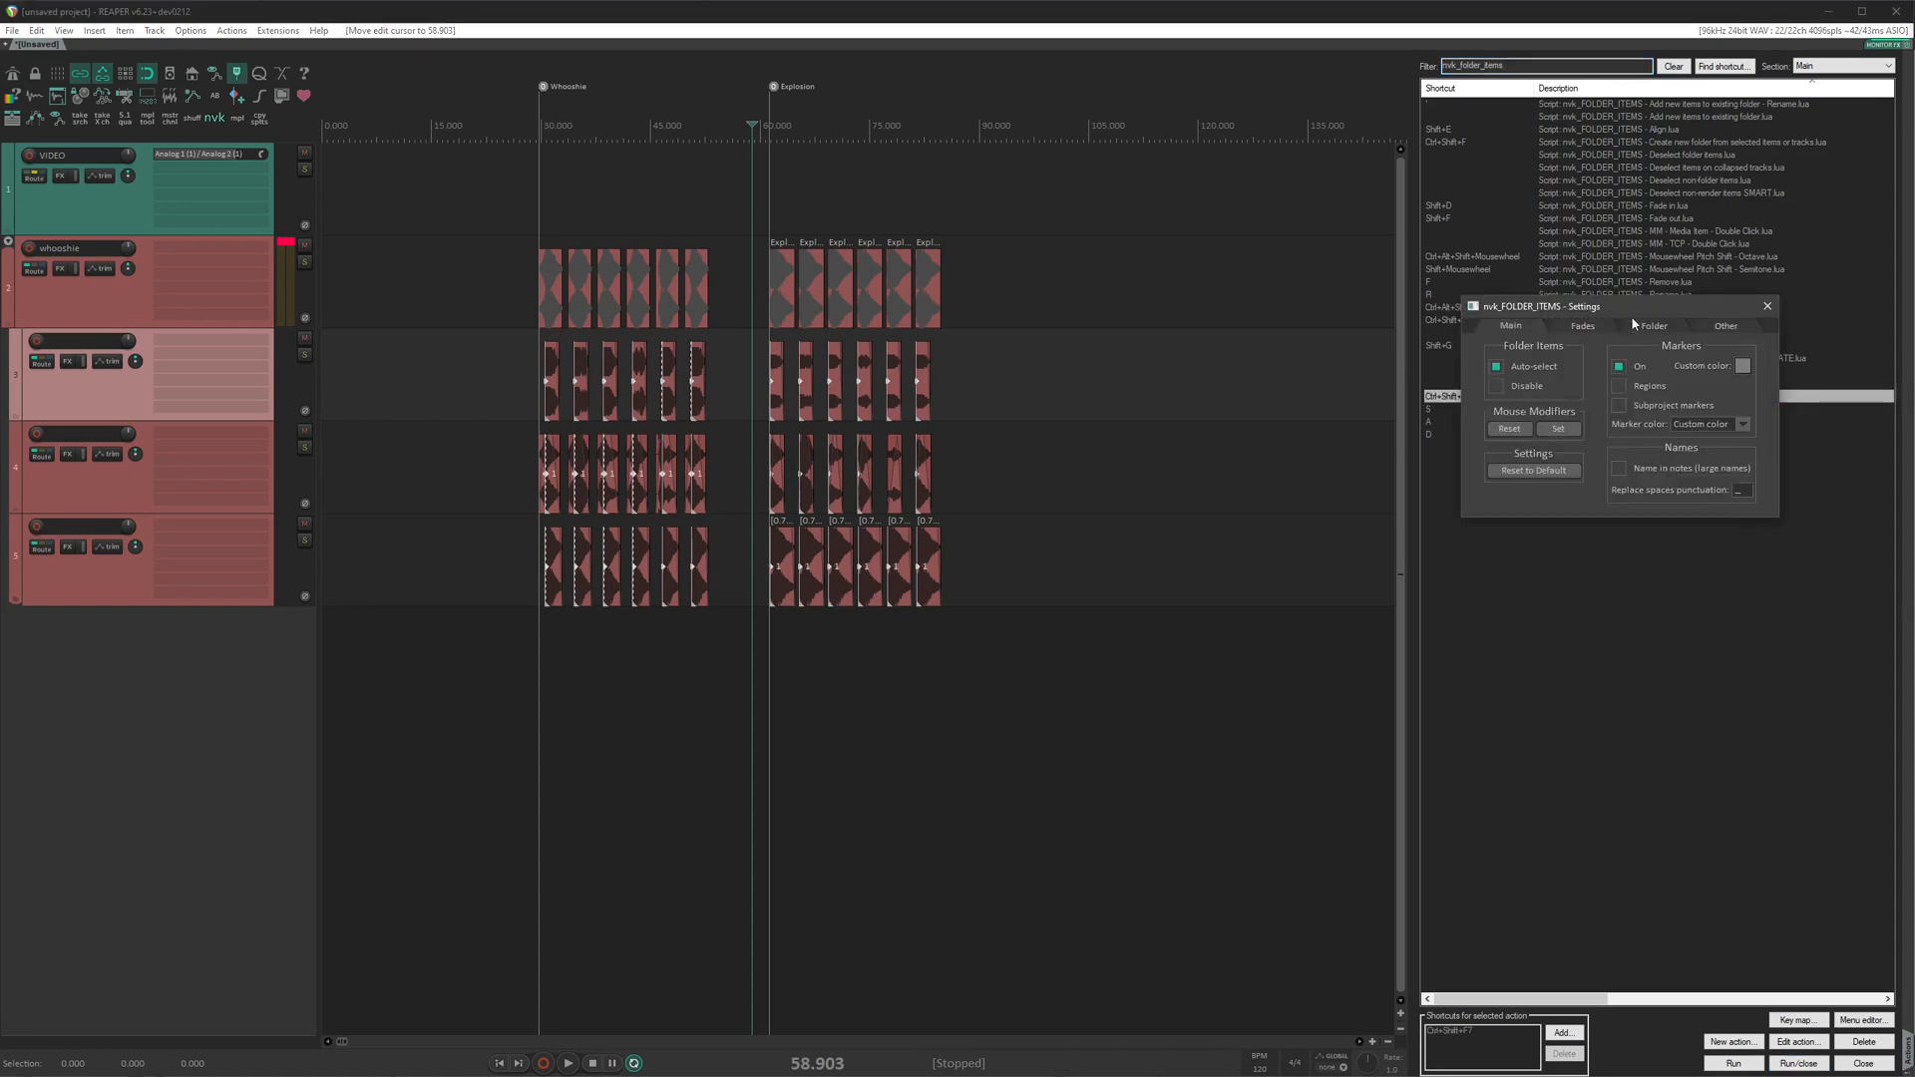
left_click_drag(1623, 317, 1129, 406)
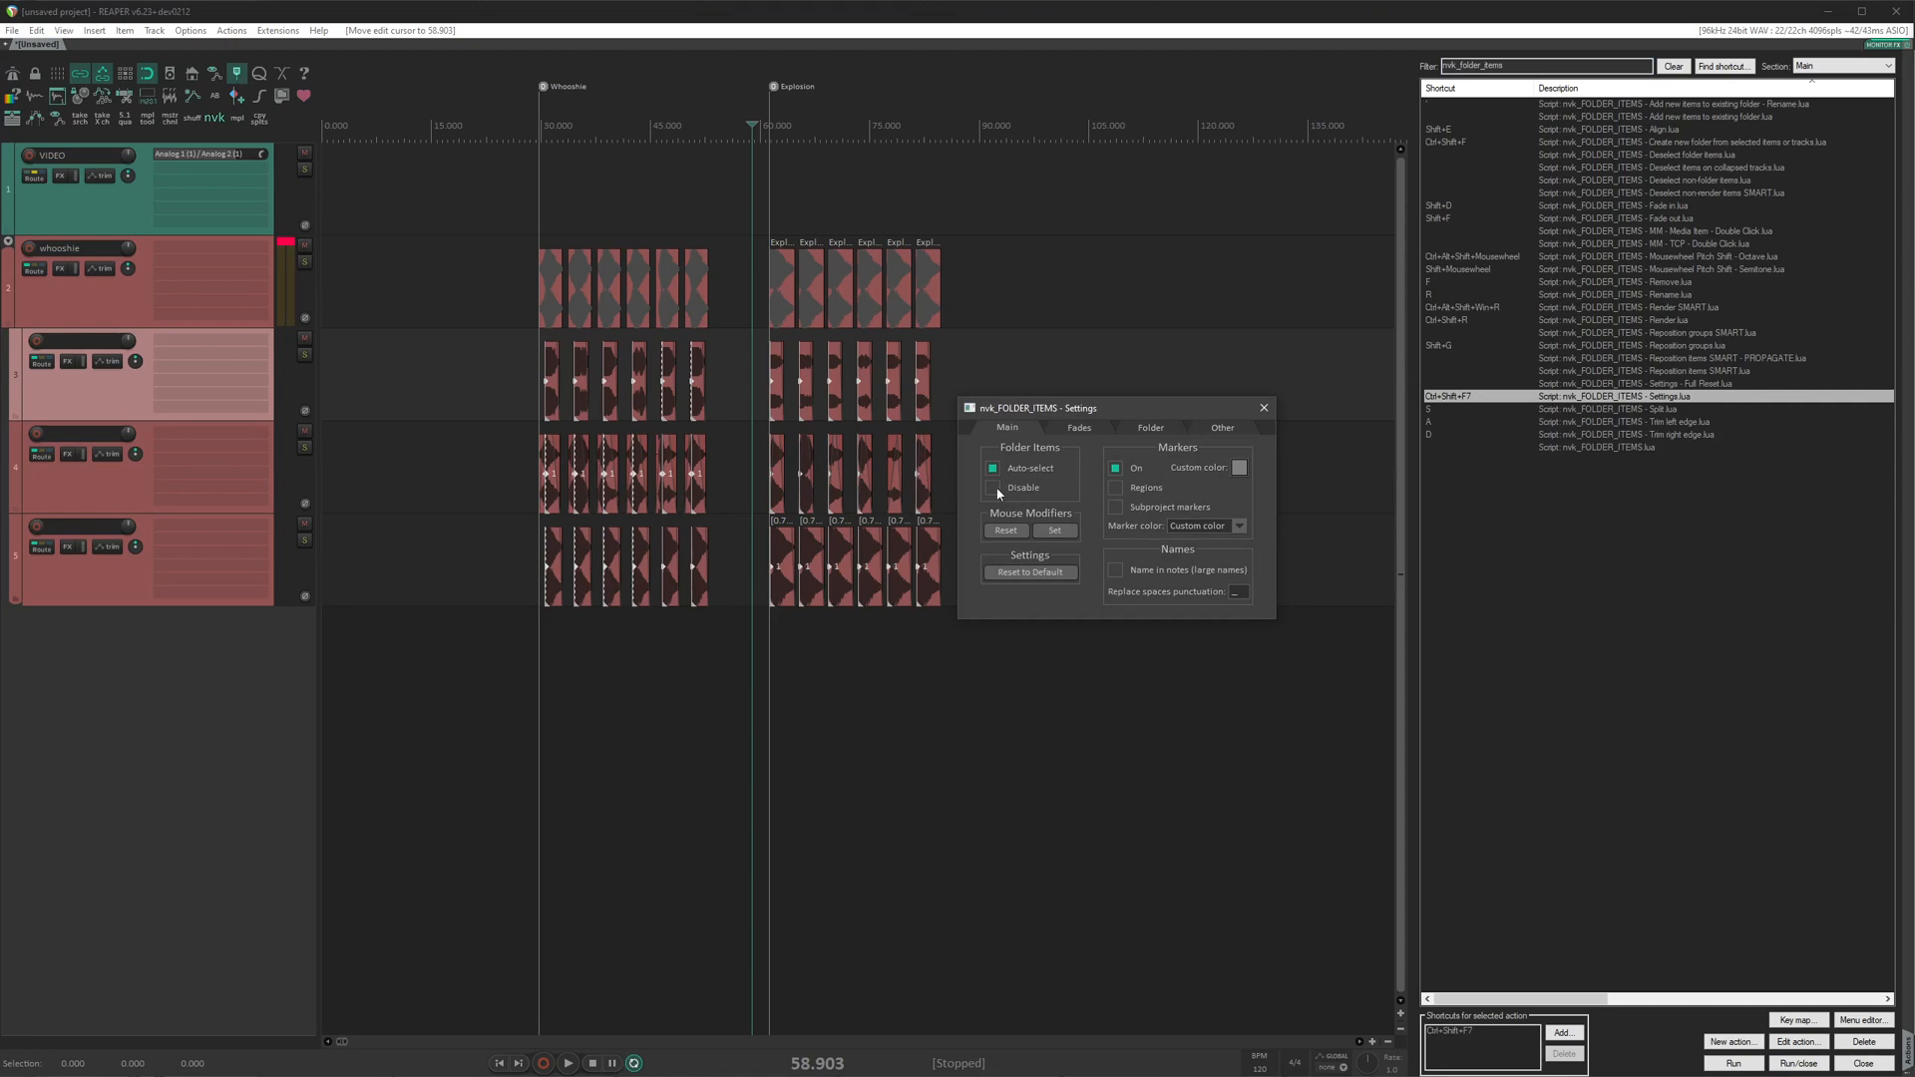
Select several Whooshie folder items in turn to examine how auto-select includes the child items beneath them.
left_click(781, 308)
left_click(705, 299)
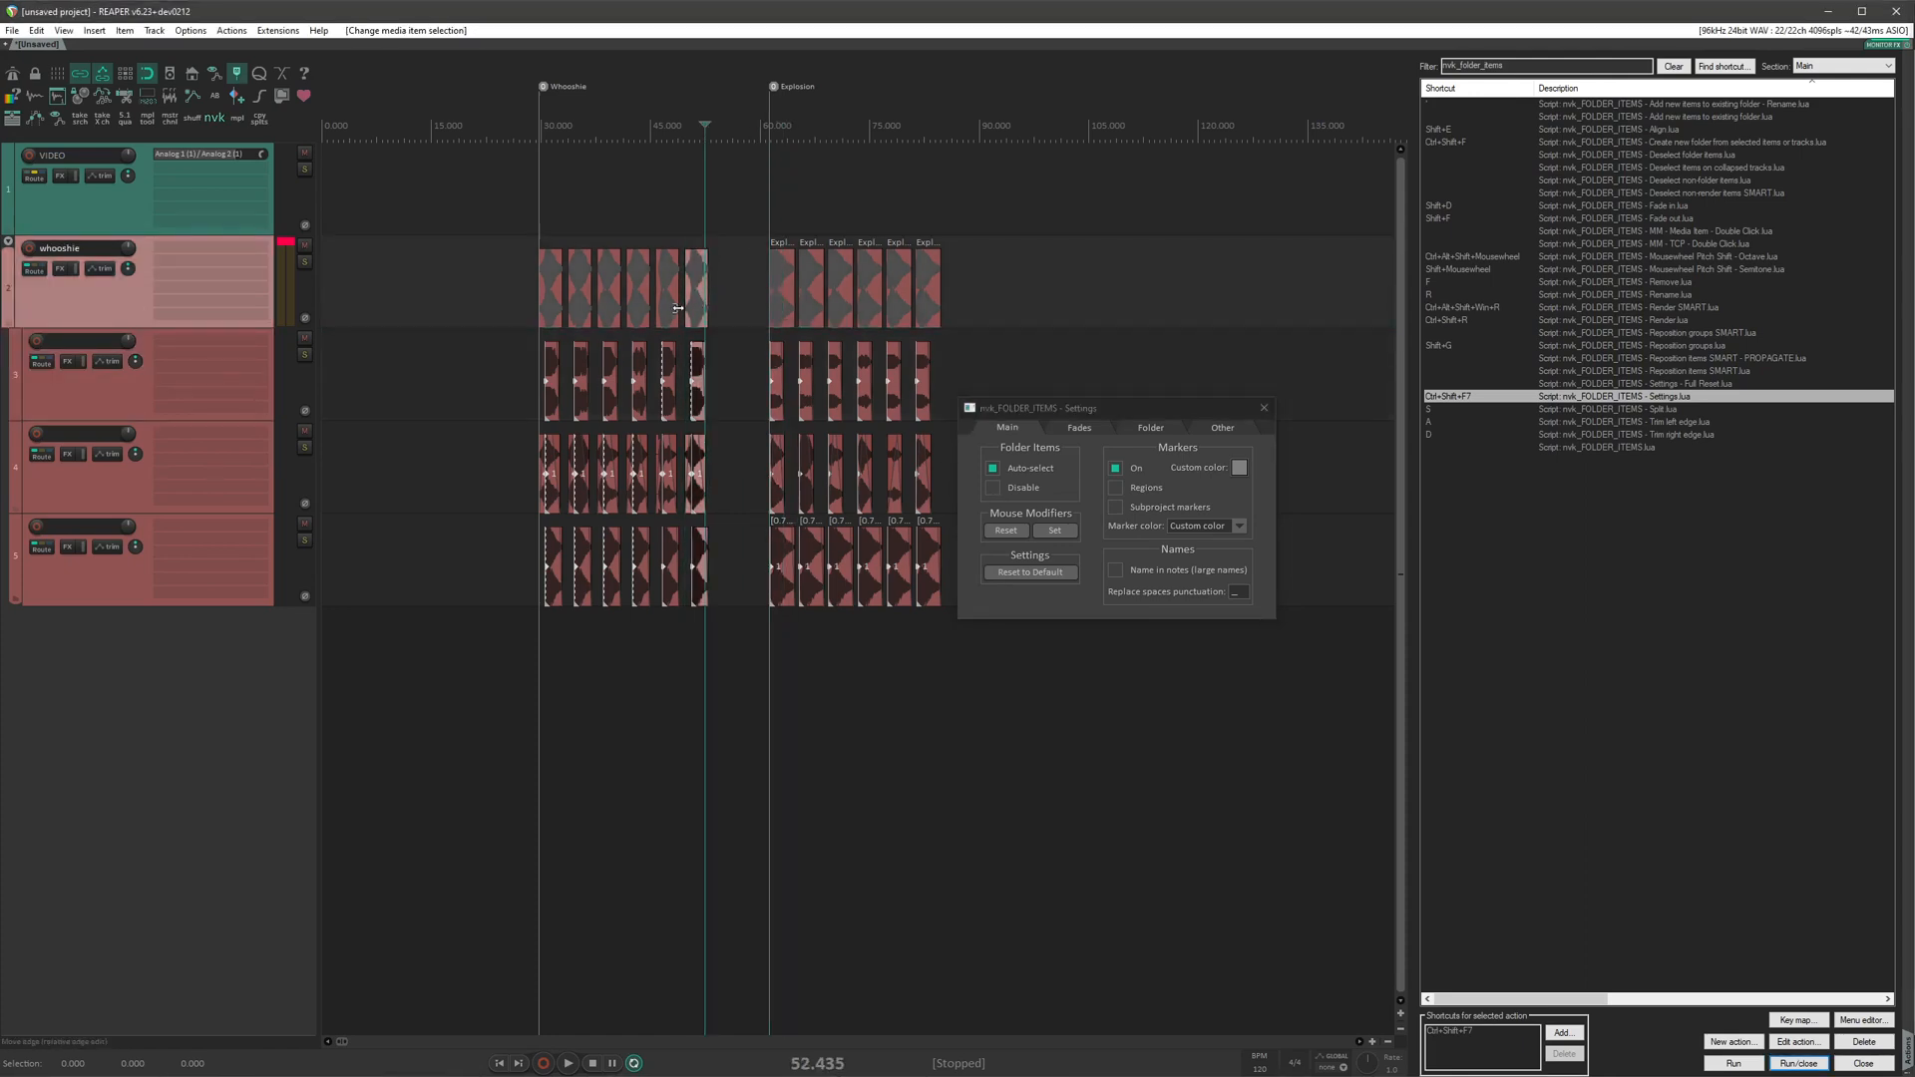
left_click(661, 305)
left_click(618, 304)
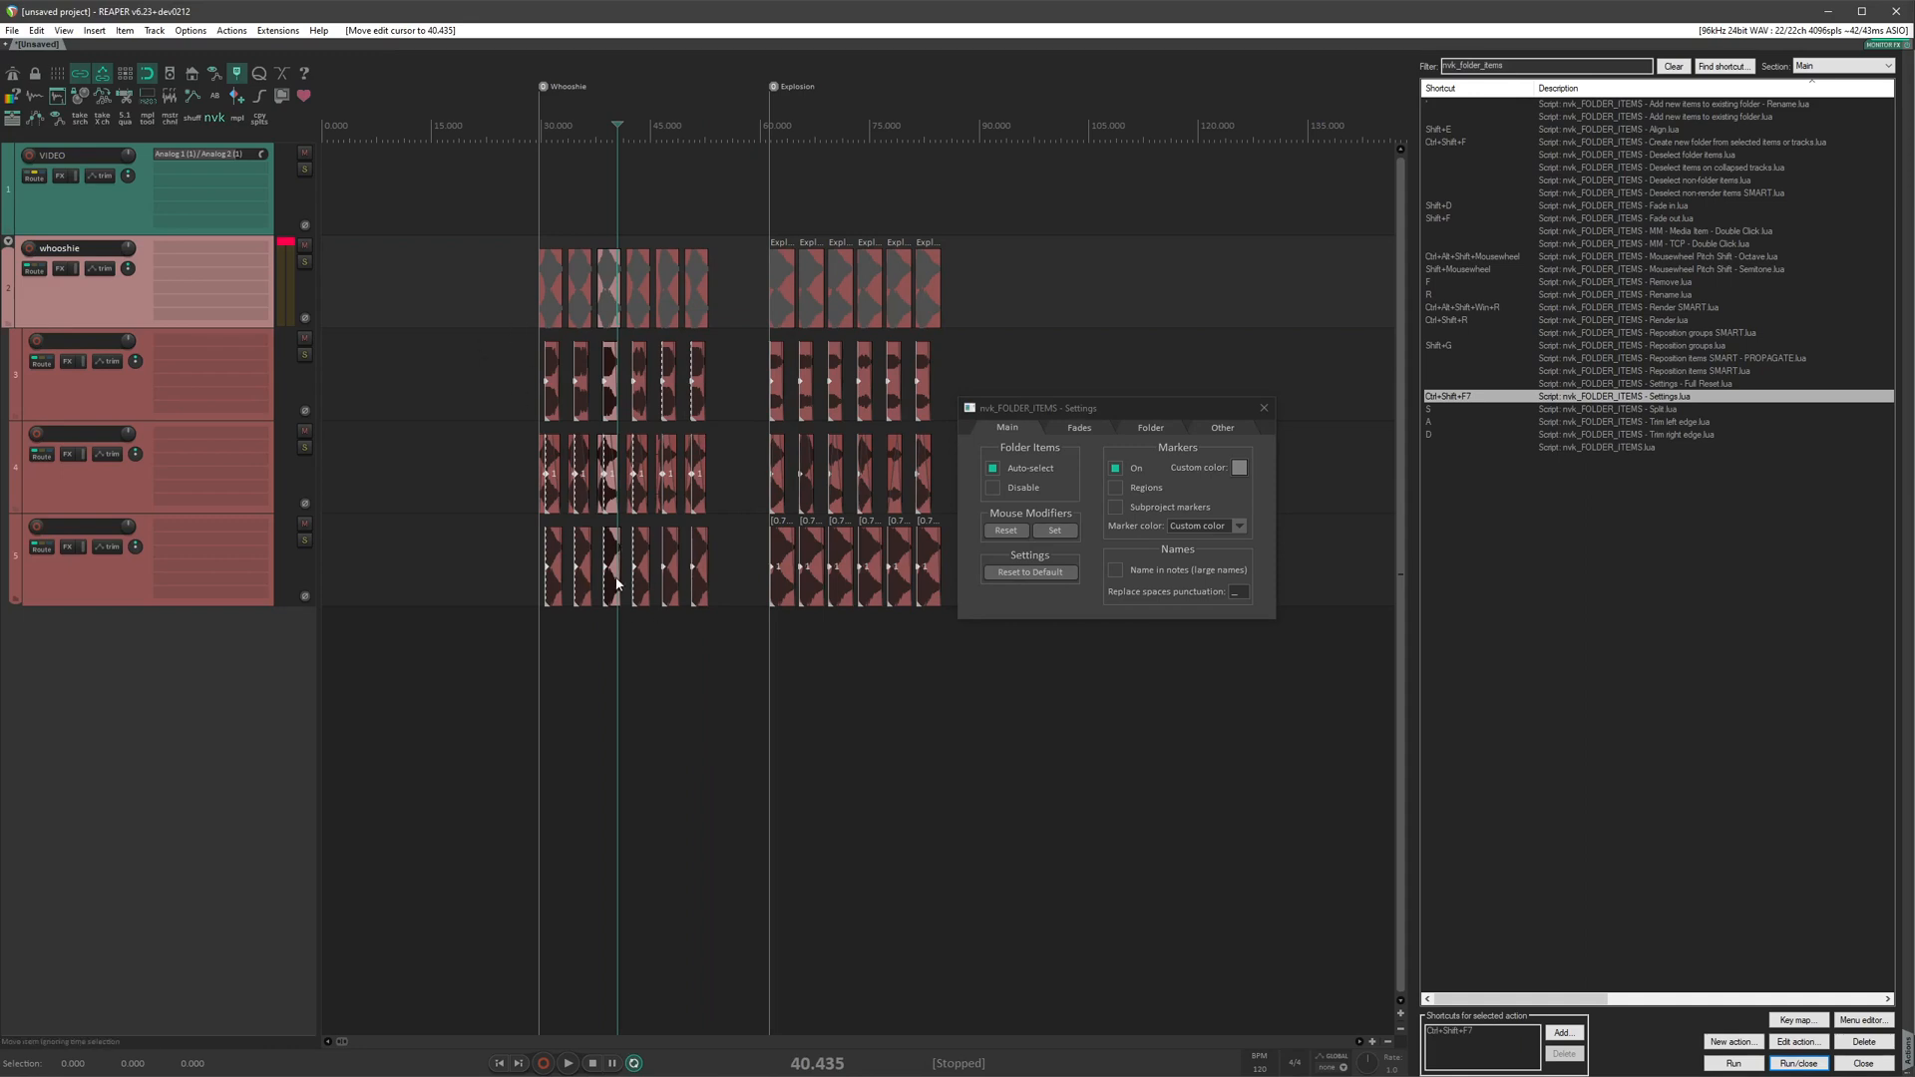
scroll(833, 680, "up", 5)
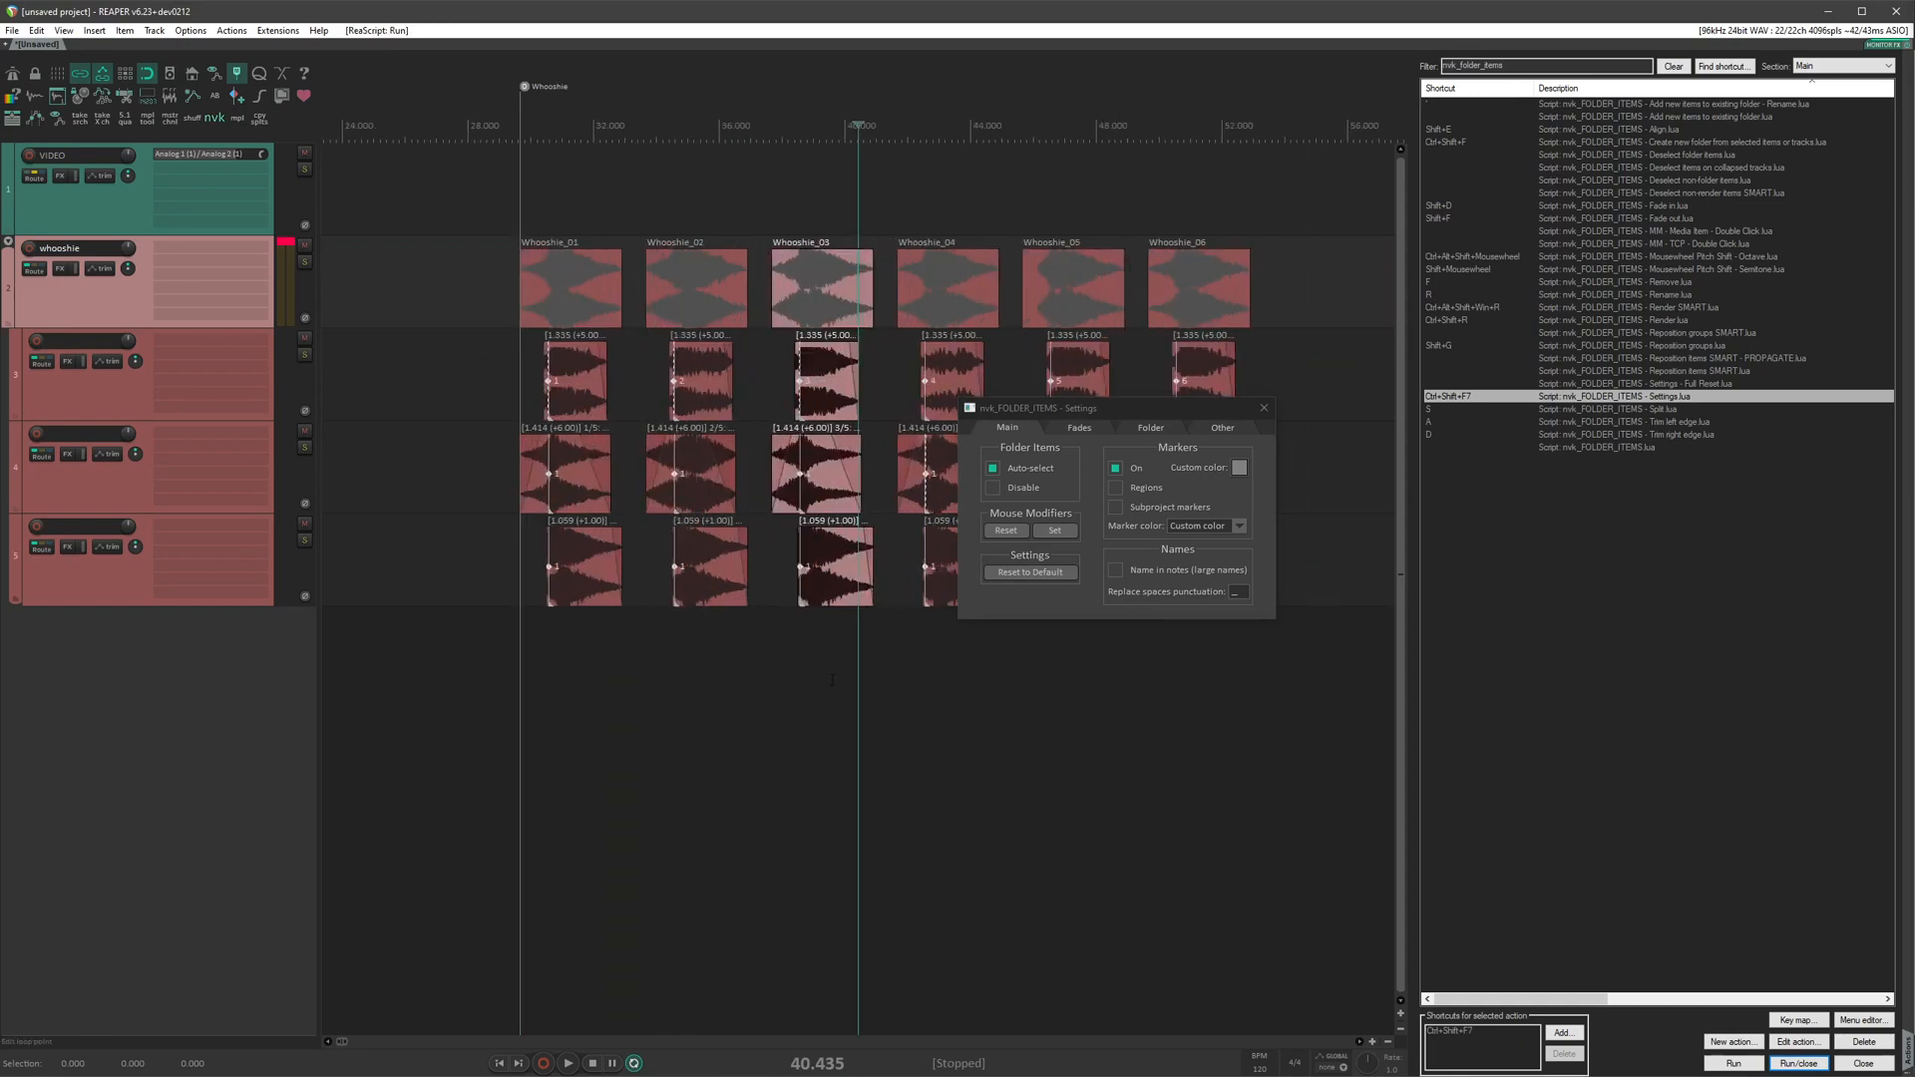
With folder items set to Disable, copy the child items of Whooshie_01 into the empty space before them and remove the copied group.
left_click(993, 488)
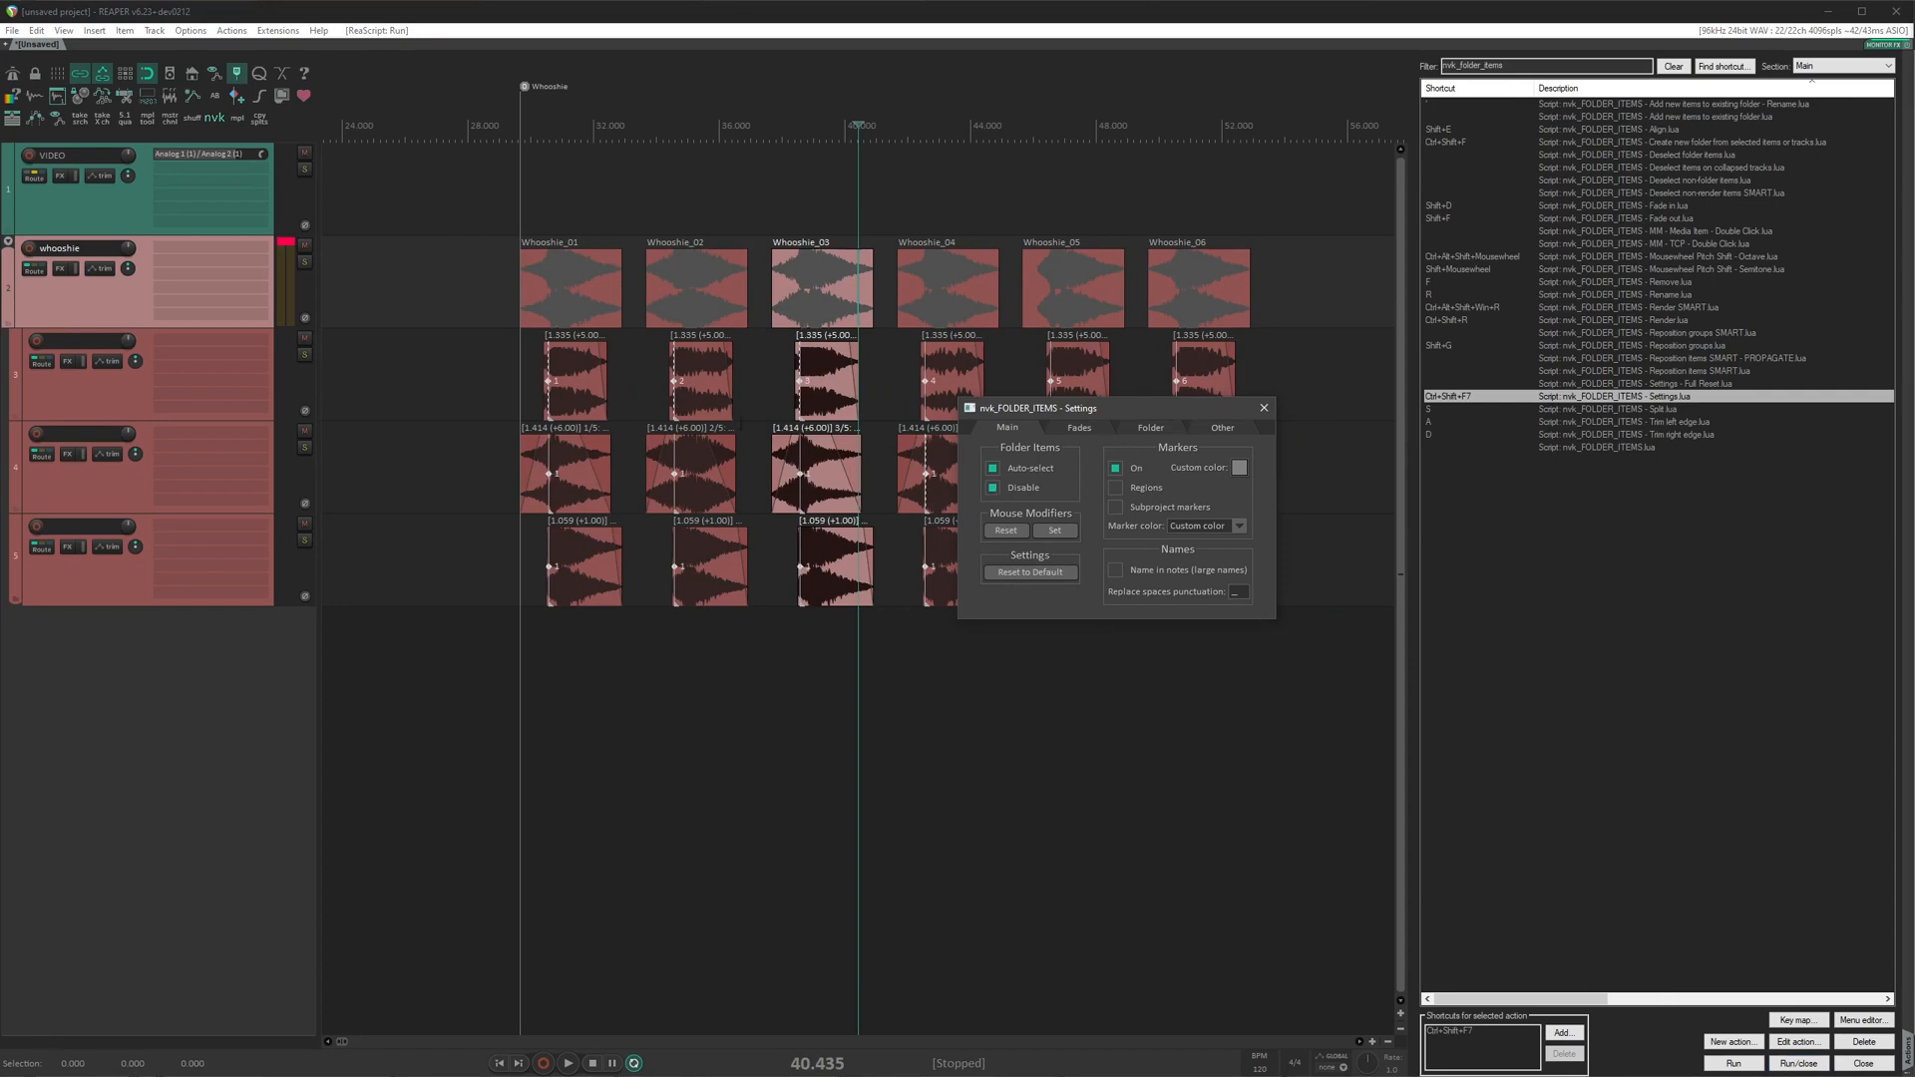
left_click(451, 311)
left_click_drag(480, 354, 566, 560)
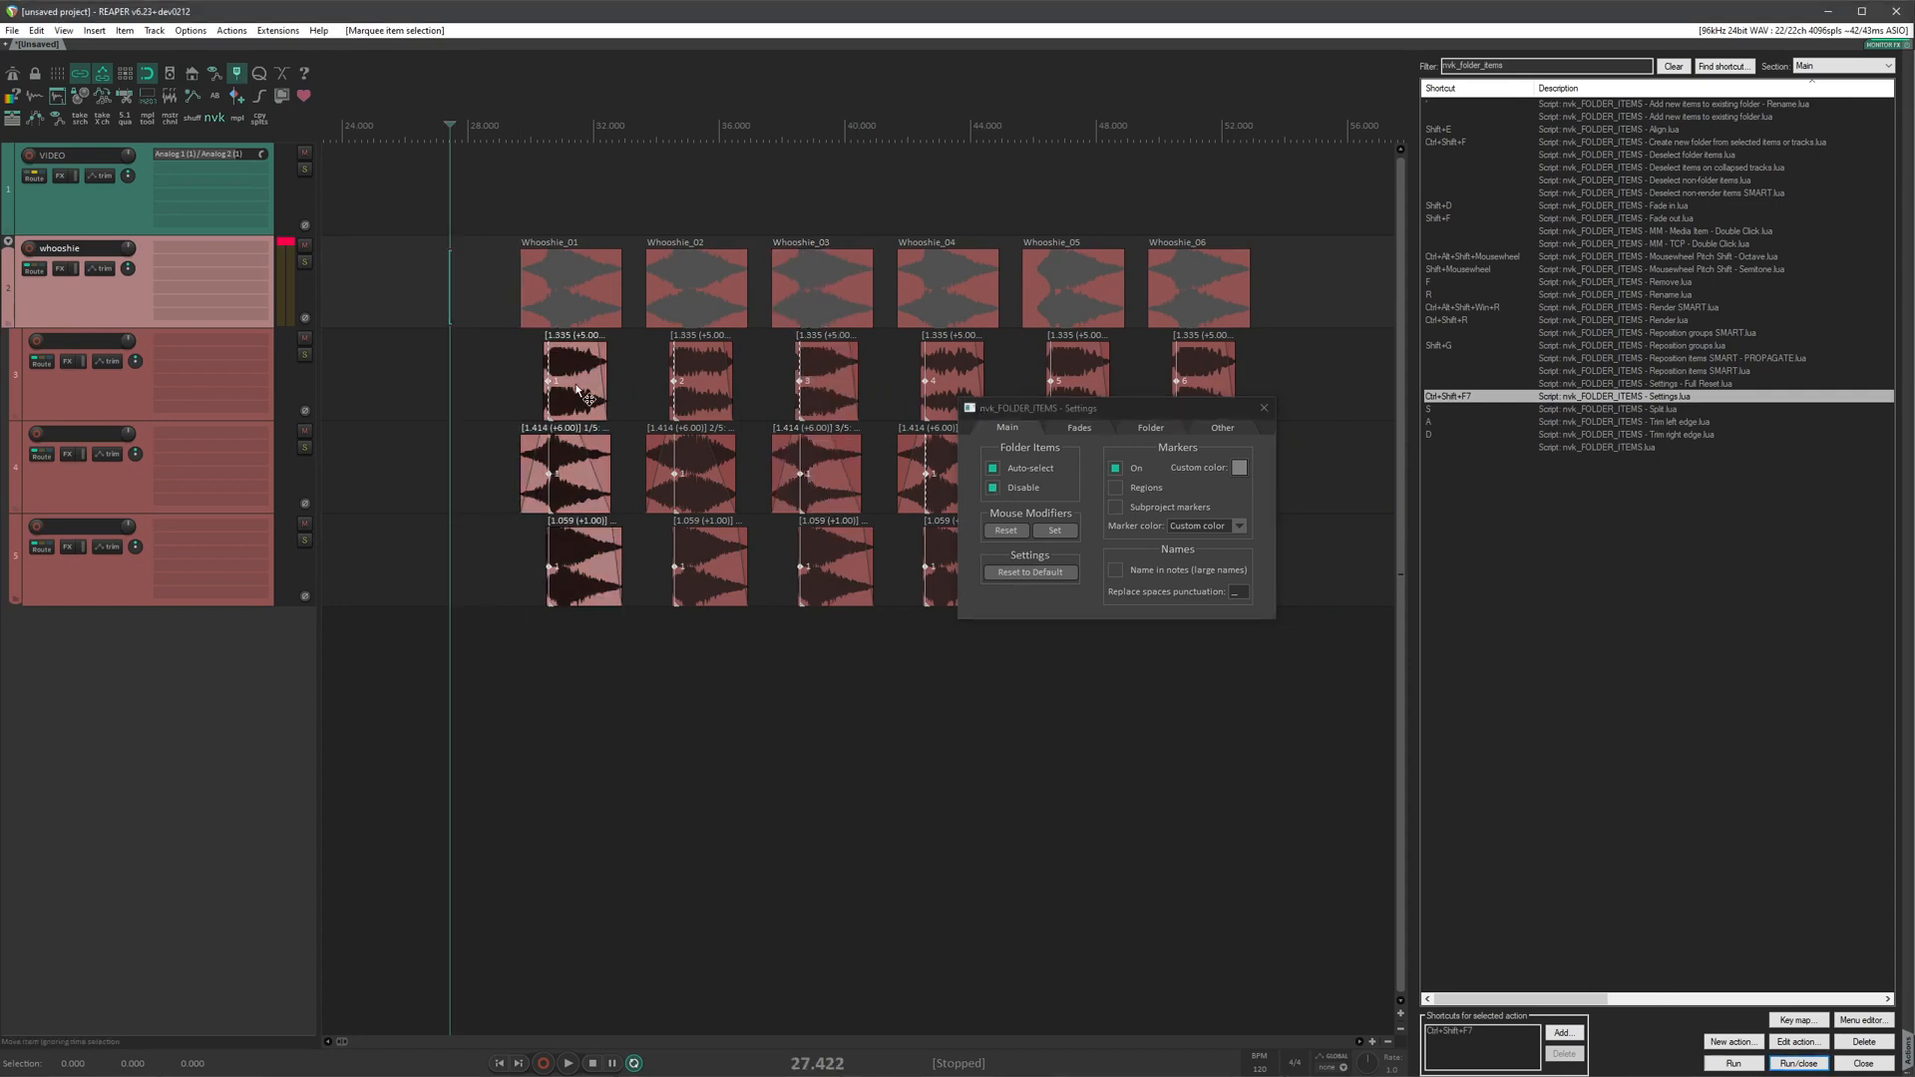
left_click_drag(576, 385, 447, 417)
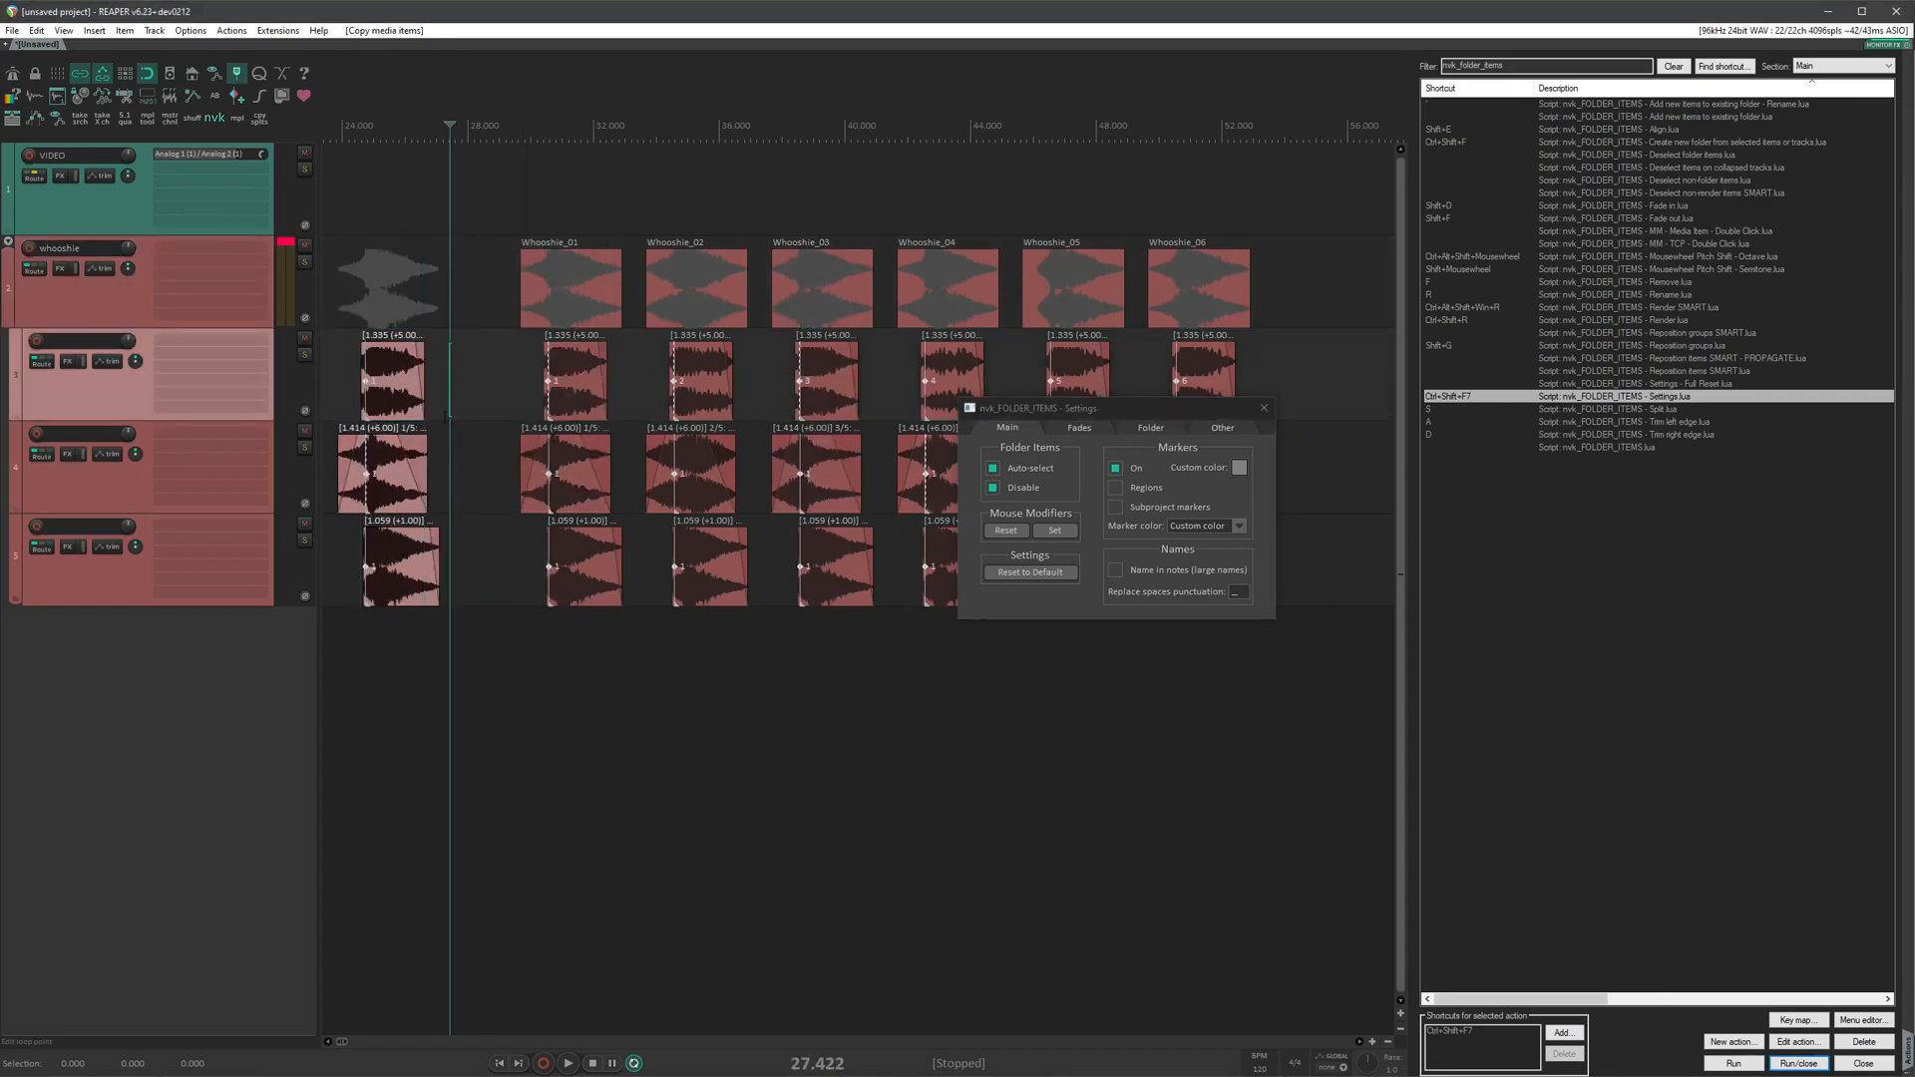
left_click(466, 323)
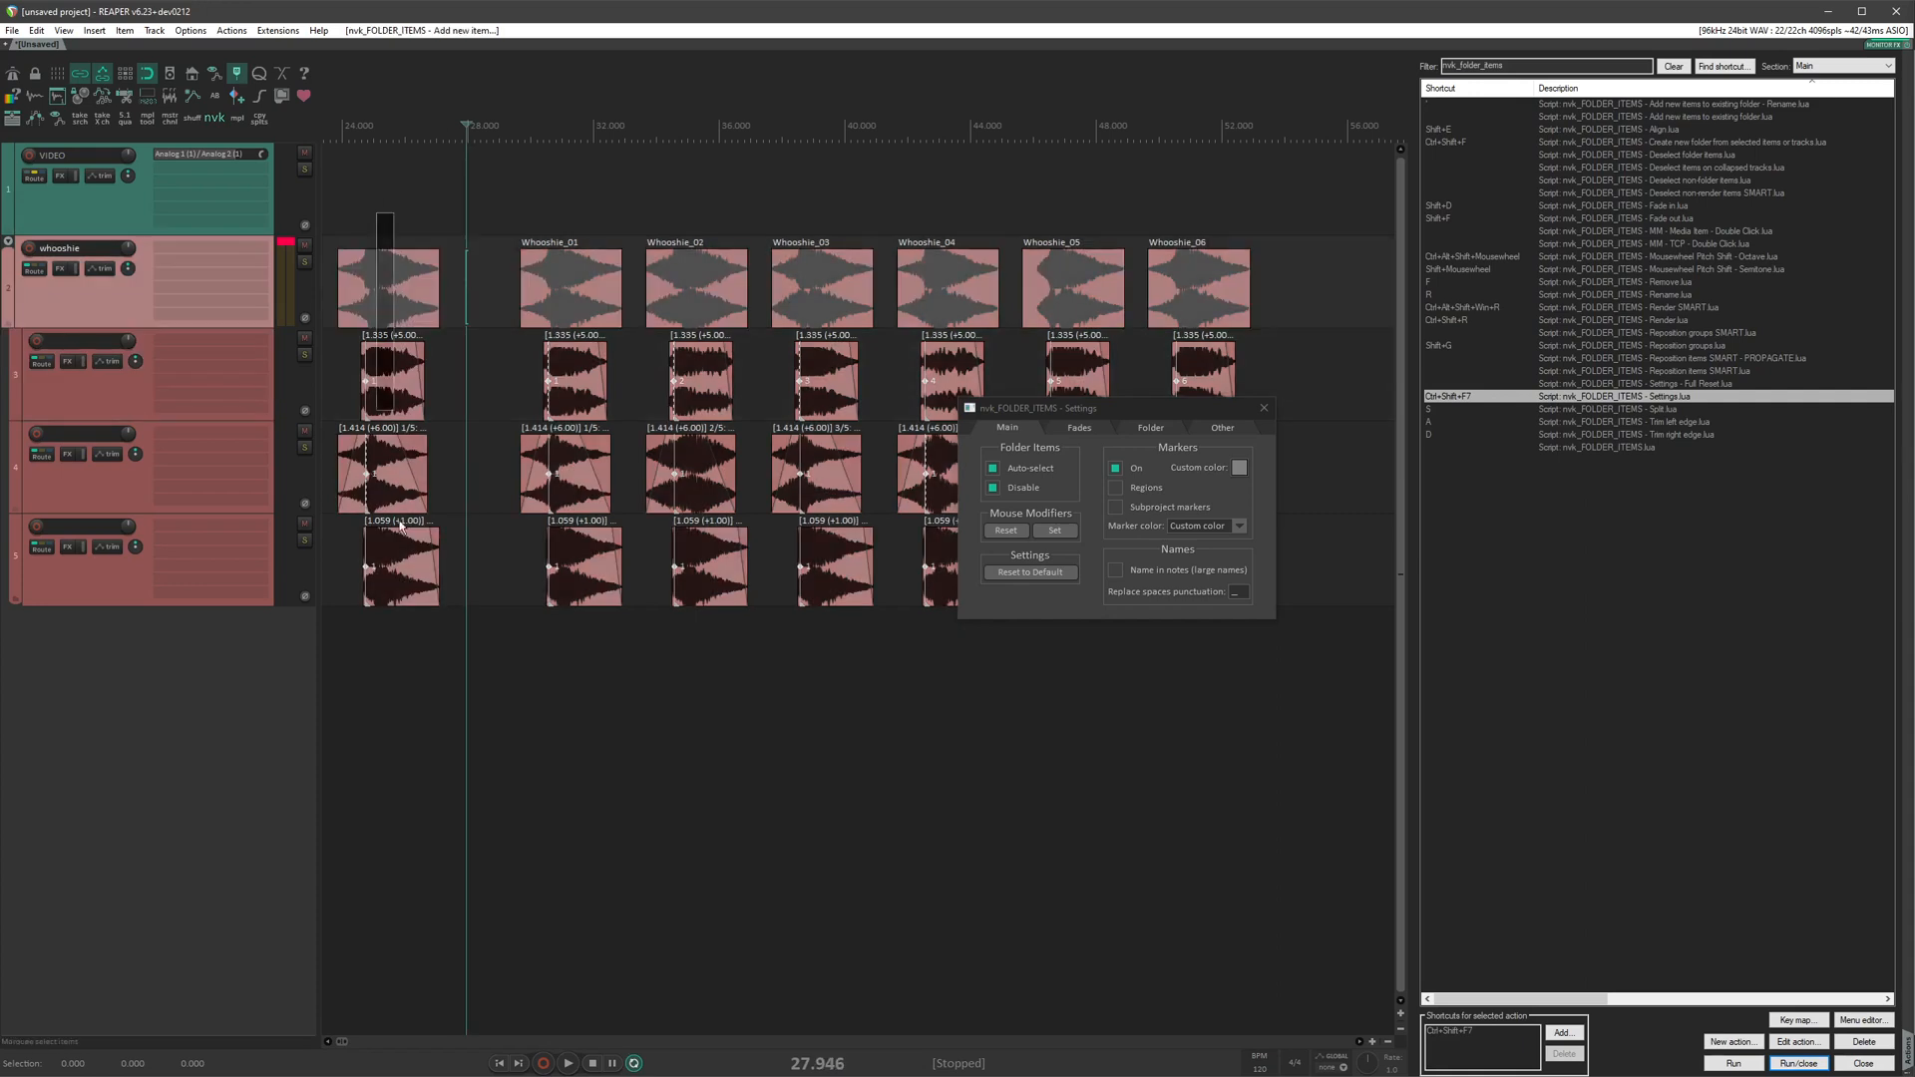
key("ctrl+x")
Select the Whooshie folder items one after another to check which child items are selected with them.
left_click(572, 300)
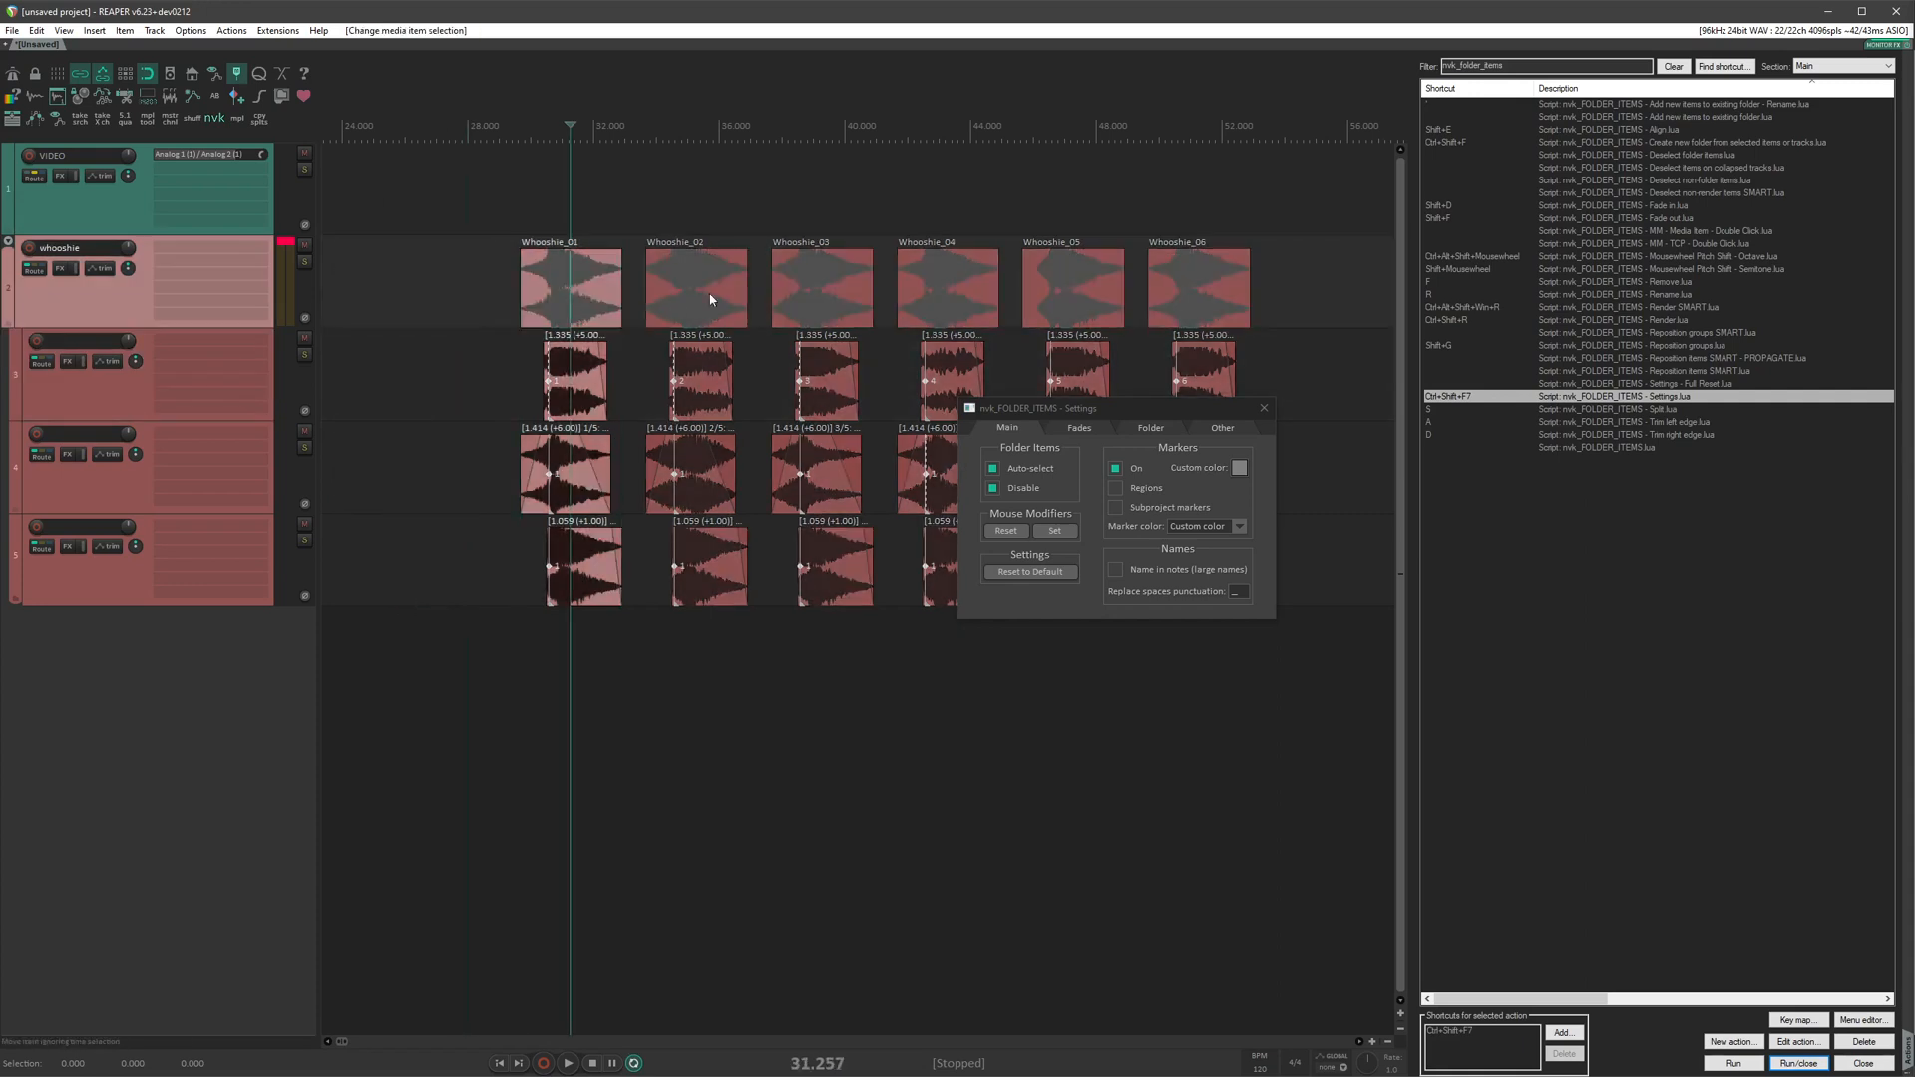
left_click(719, 297)
left_click(622, 302)
left_click(700, 303)
left_click(849, 304)
left_click(954, 305)
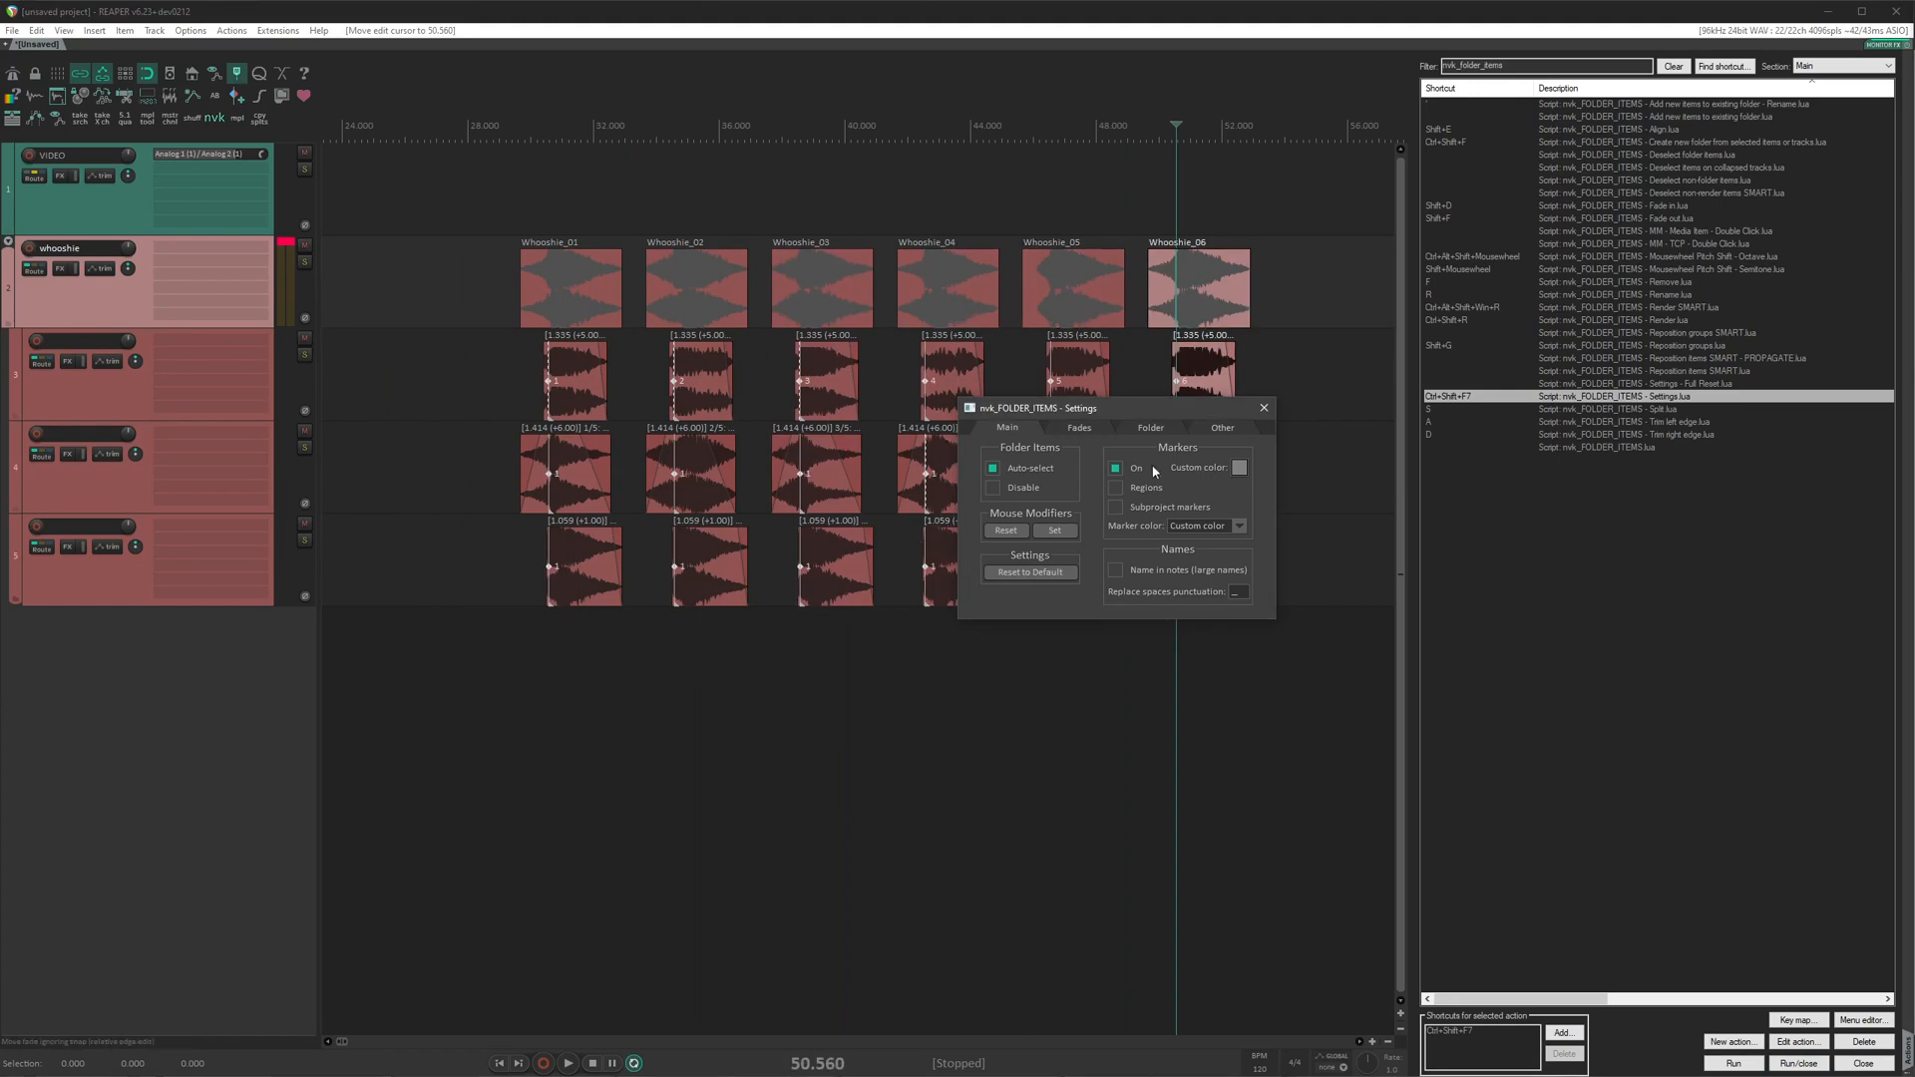
Move the settings window clear of the folder items and shift the first Whooshie folder item slightly earlier on the timeline.
left_click_drag(1177, 414, 1045, 555)
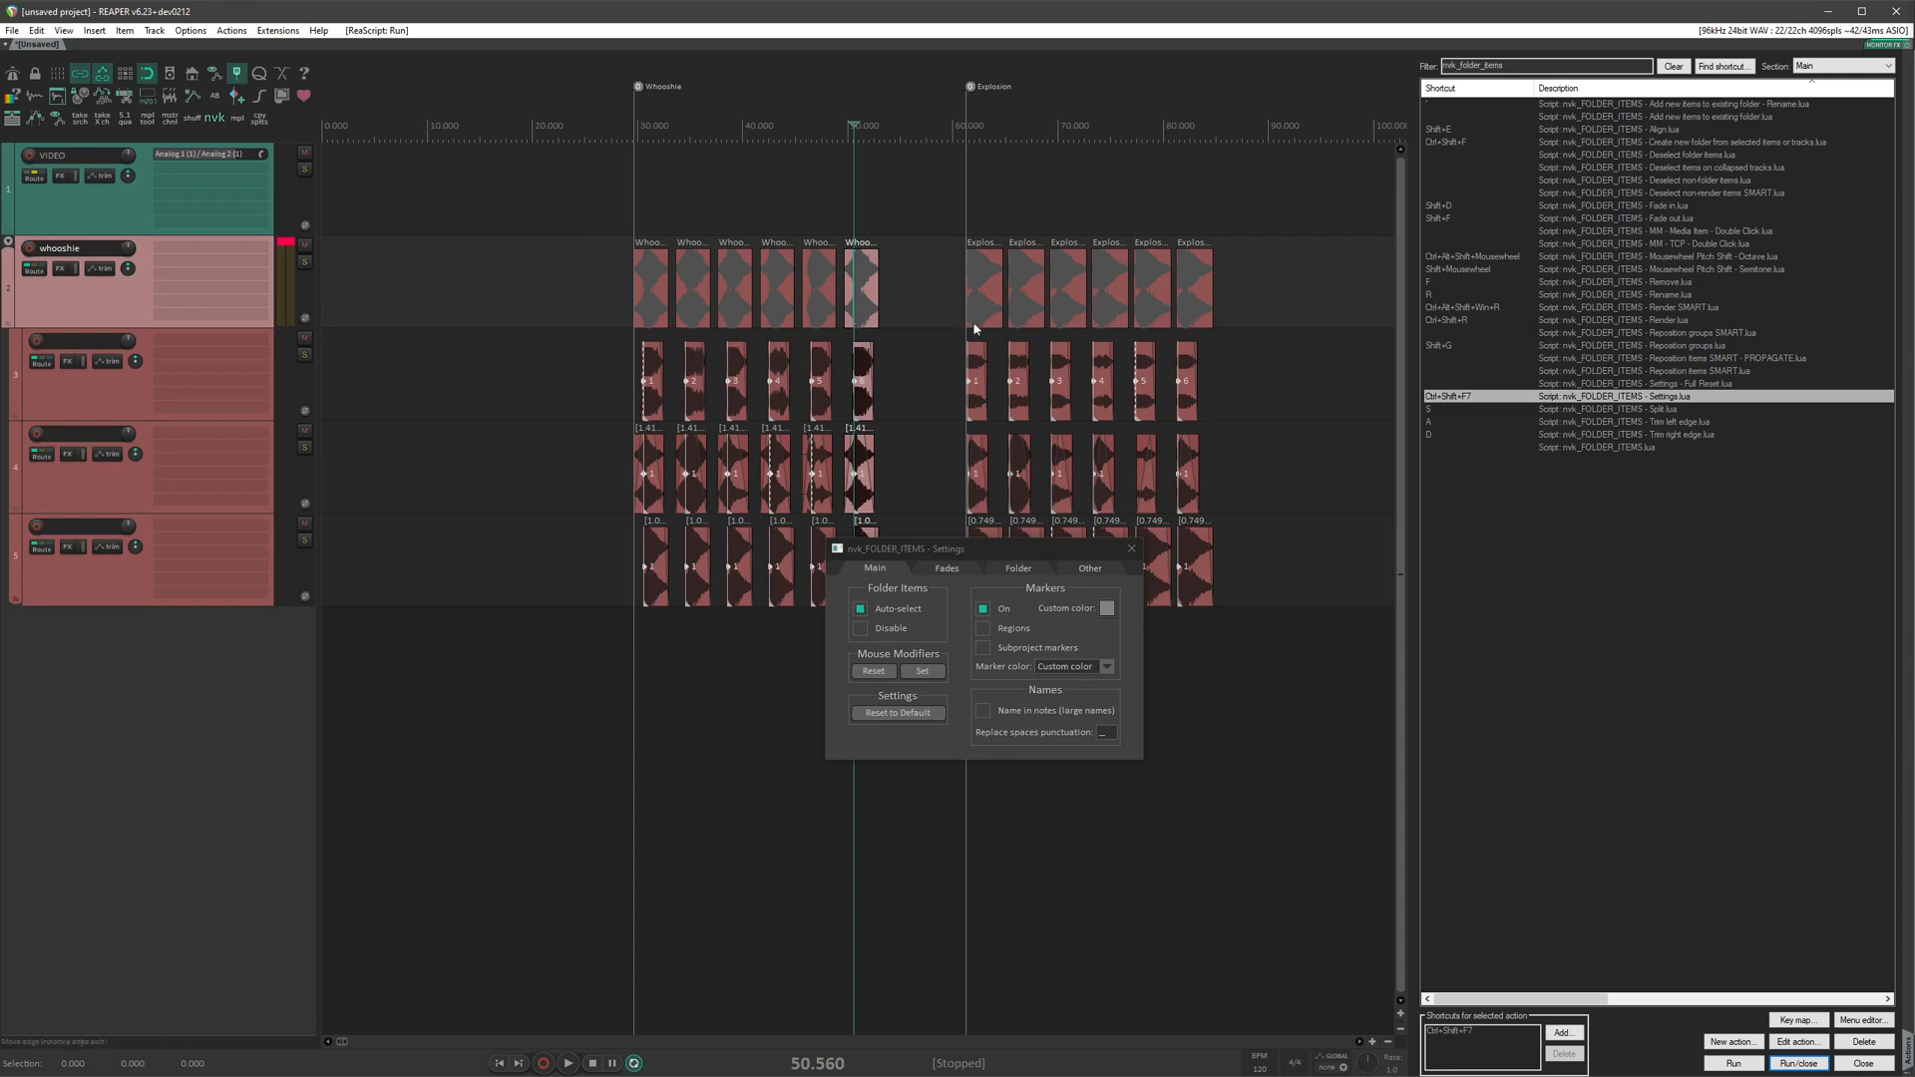
mouse_move(642, 293)
left_mouse_down()
mouse_move(559, 294)
mouse_move(653, 296)
mouse_move(632, 296)
left_mouse_up()
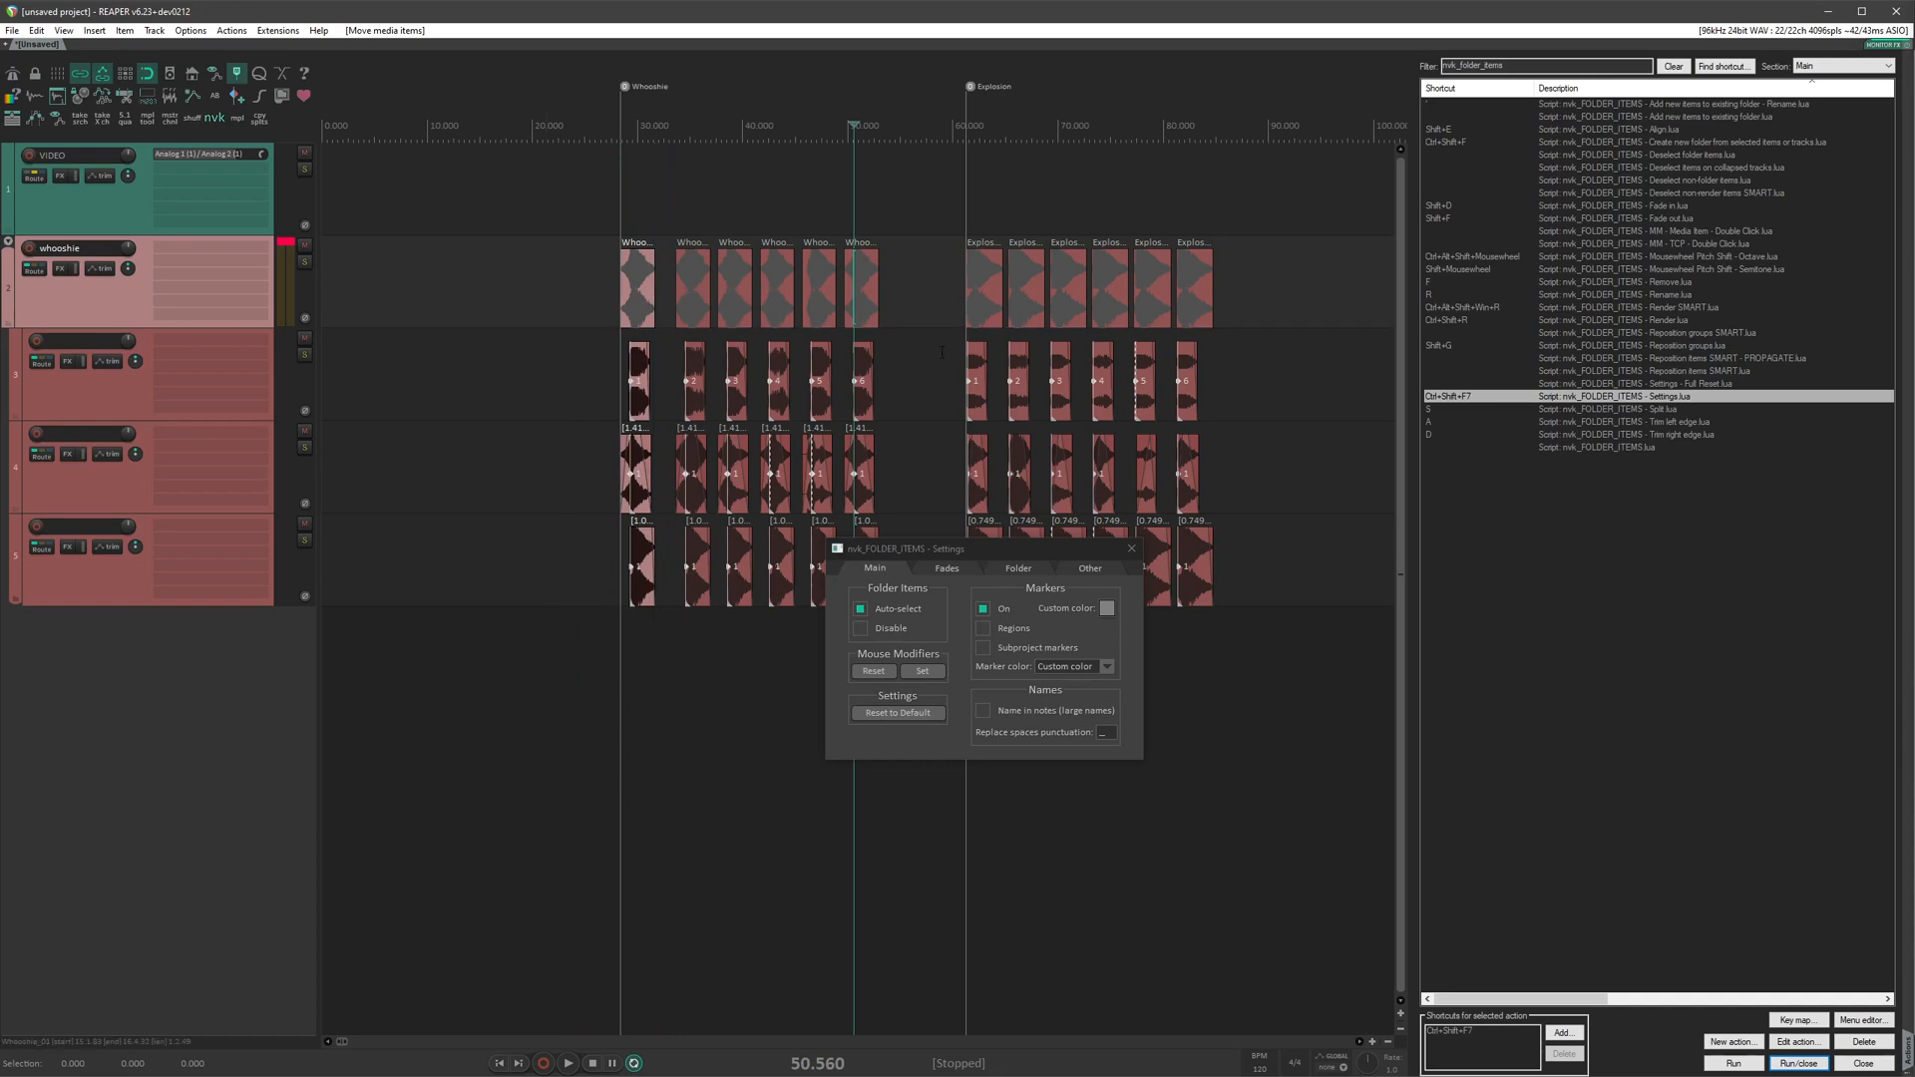
Switch the folder item markers off, refresh the arrange area and switch the markers back on.
left_click(982, 609)
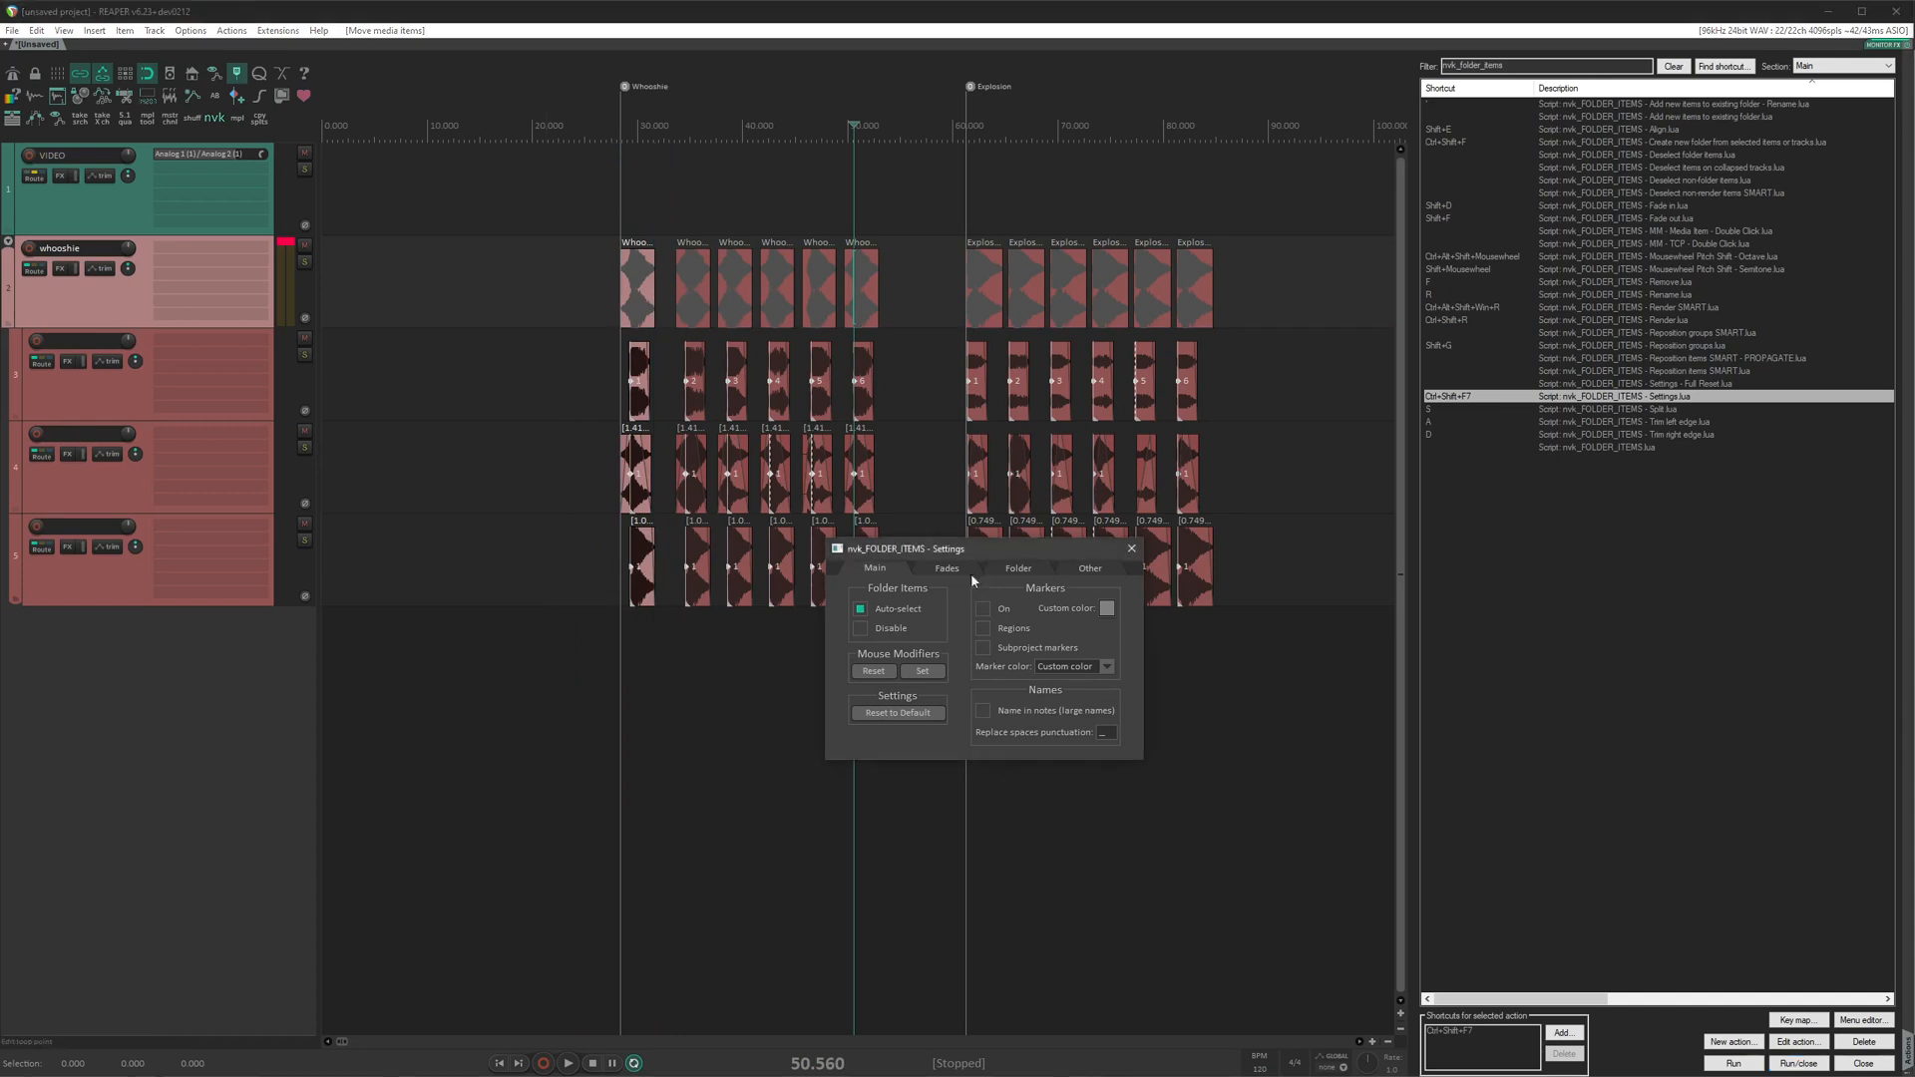
left_click(904, 357)
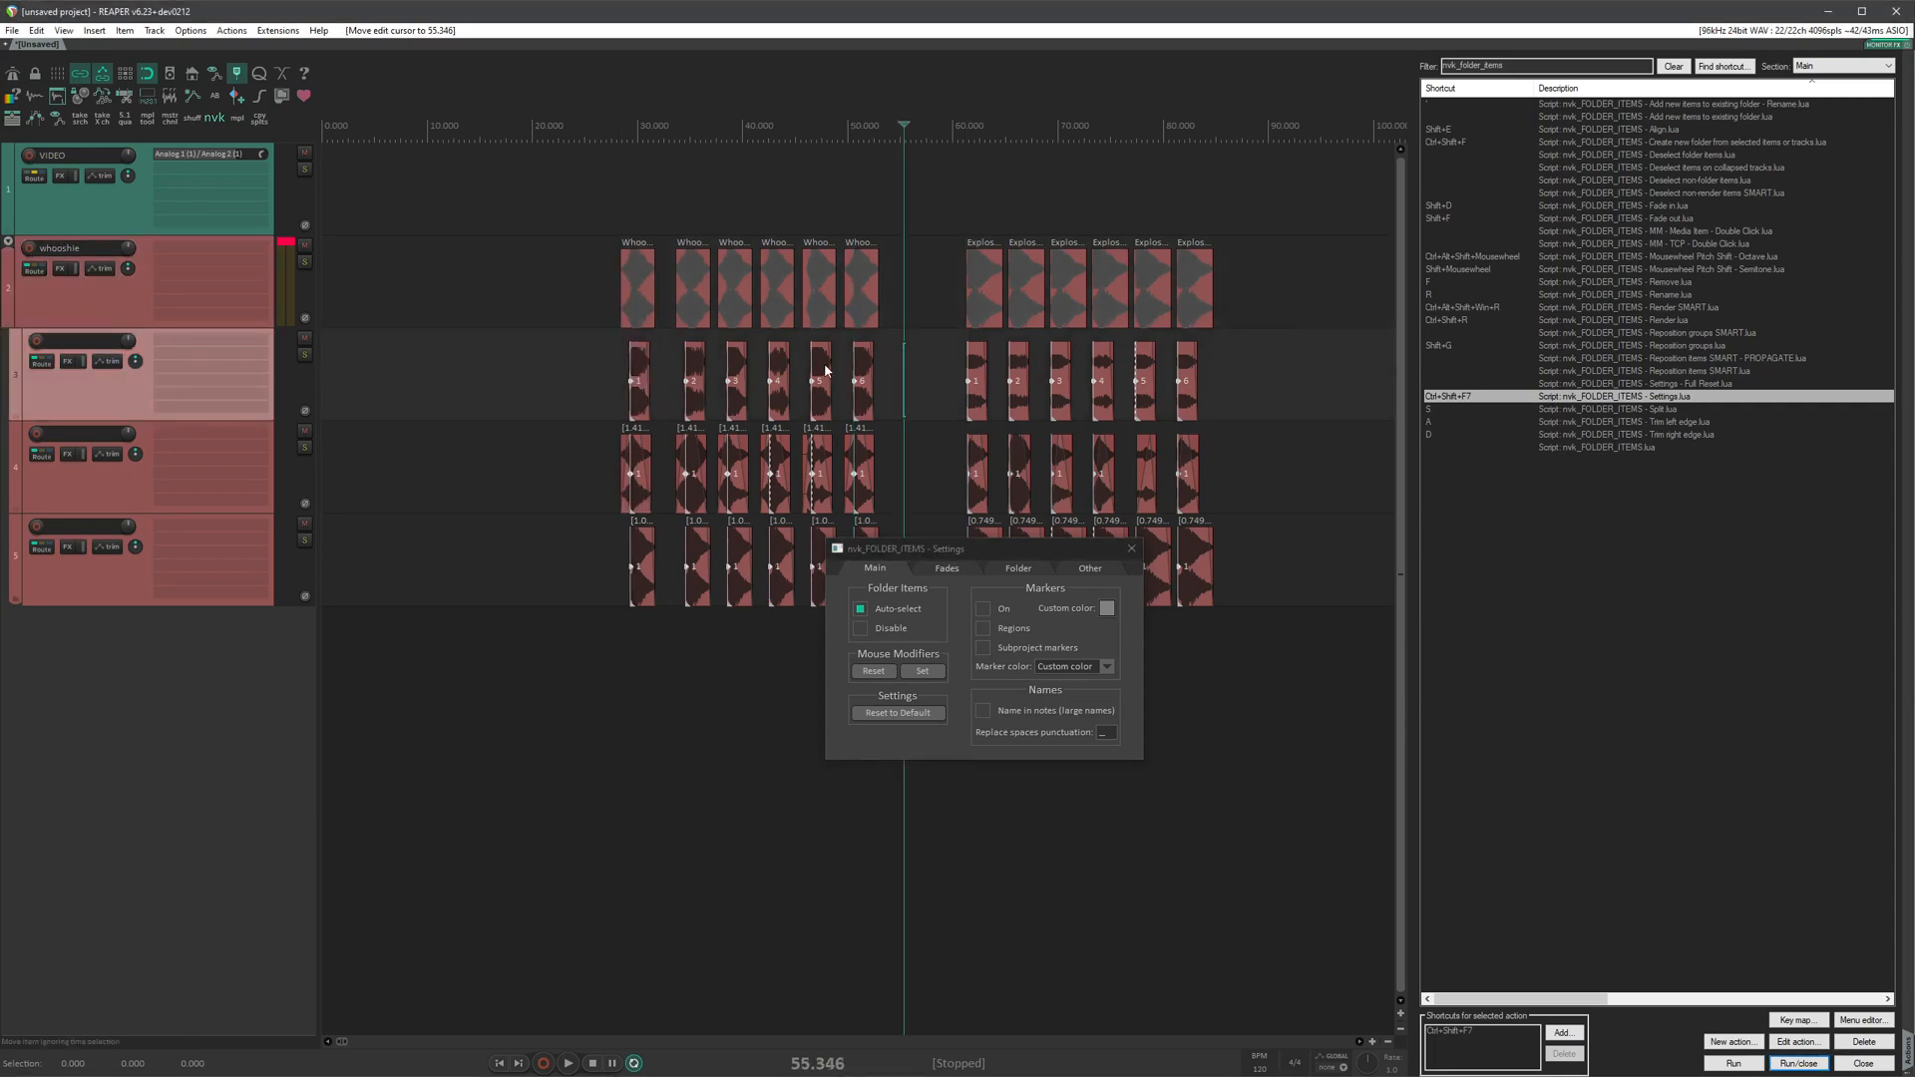
left_click(983, 611)
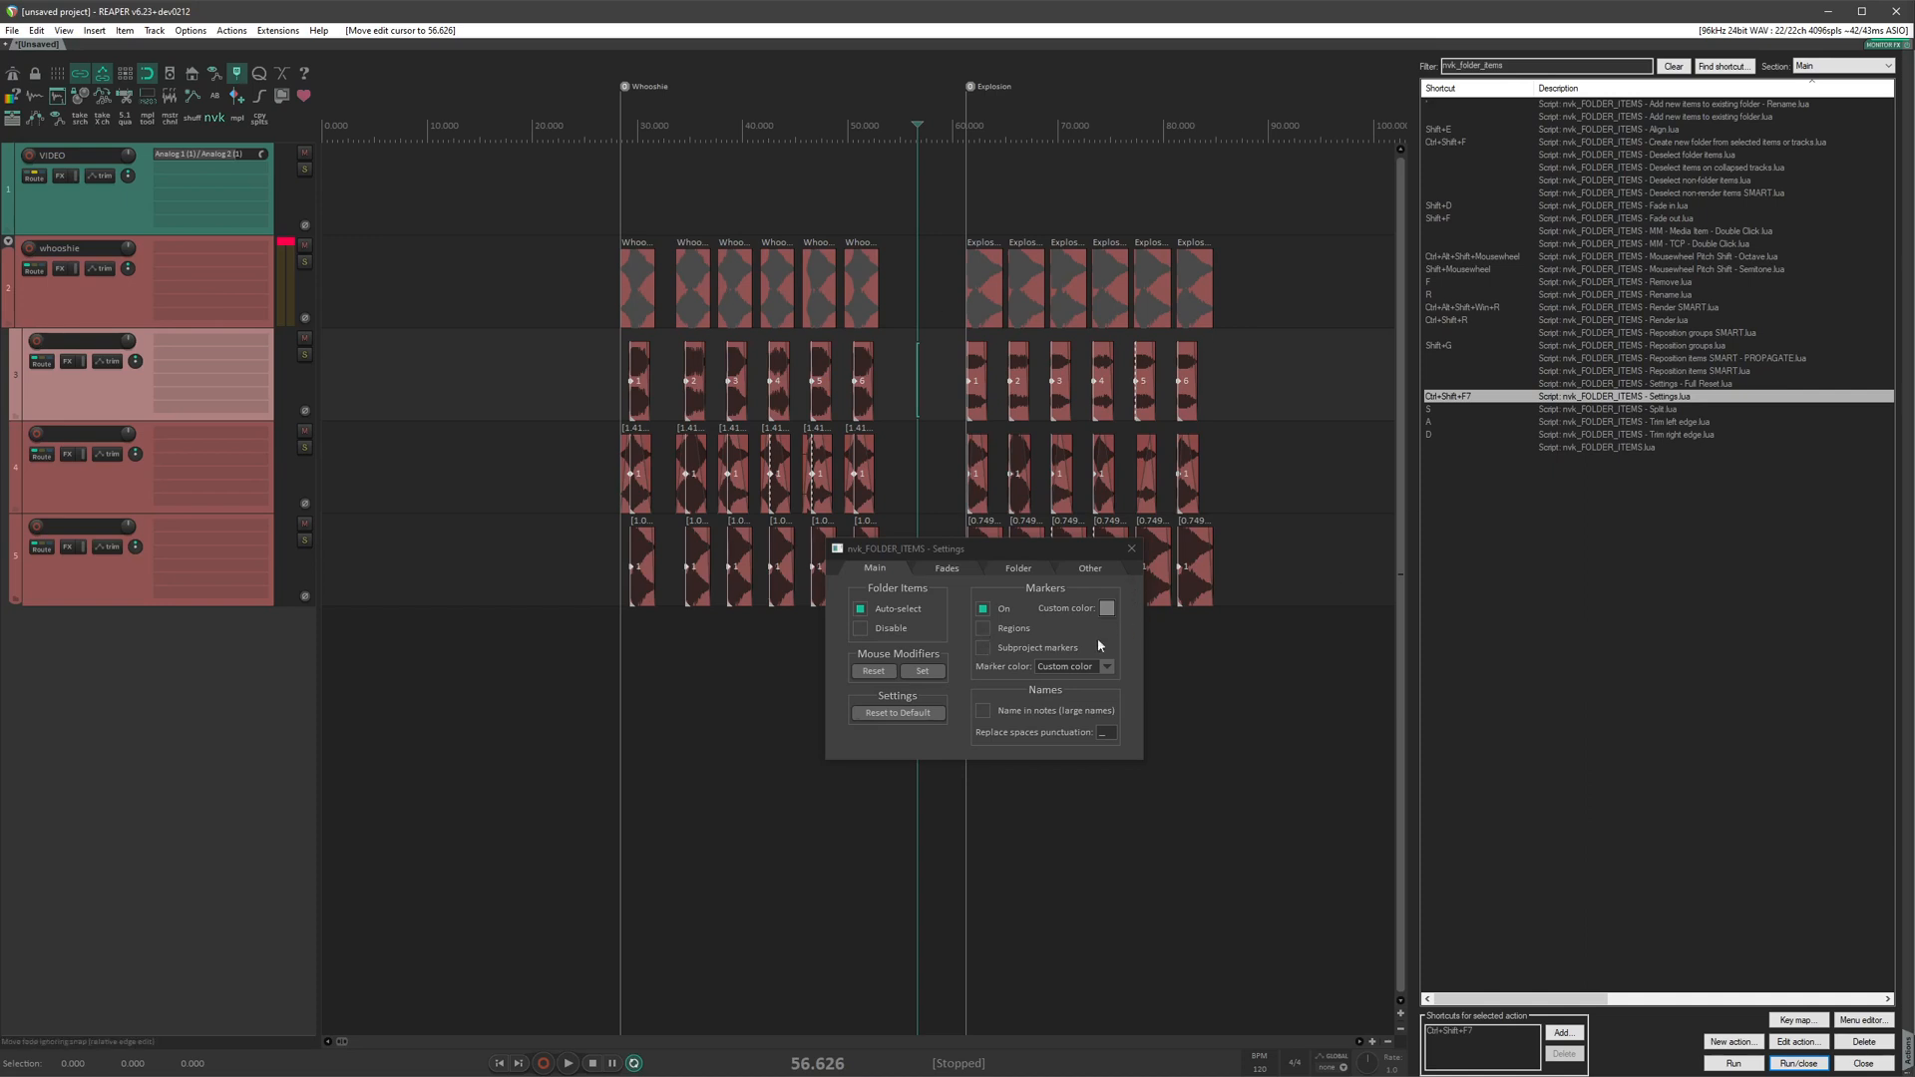
Try the Regions option for the folder markers in the project and switch it back off.
left_click(983, 630)
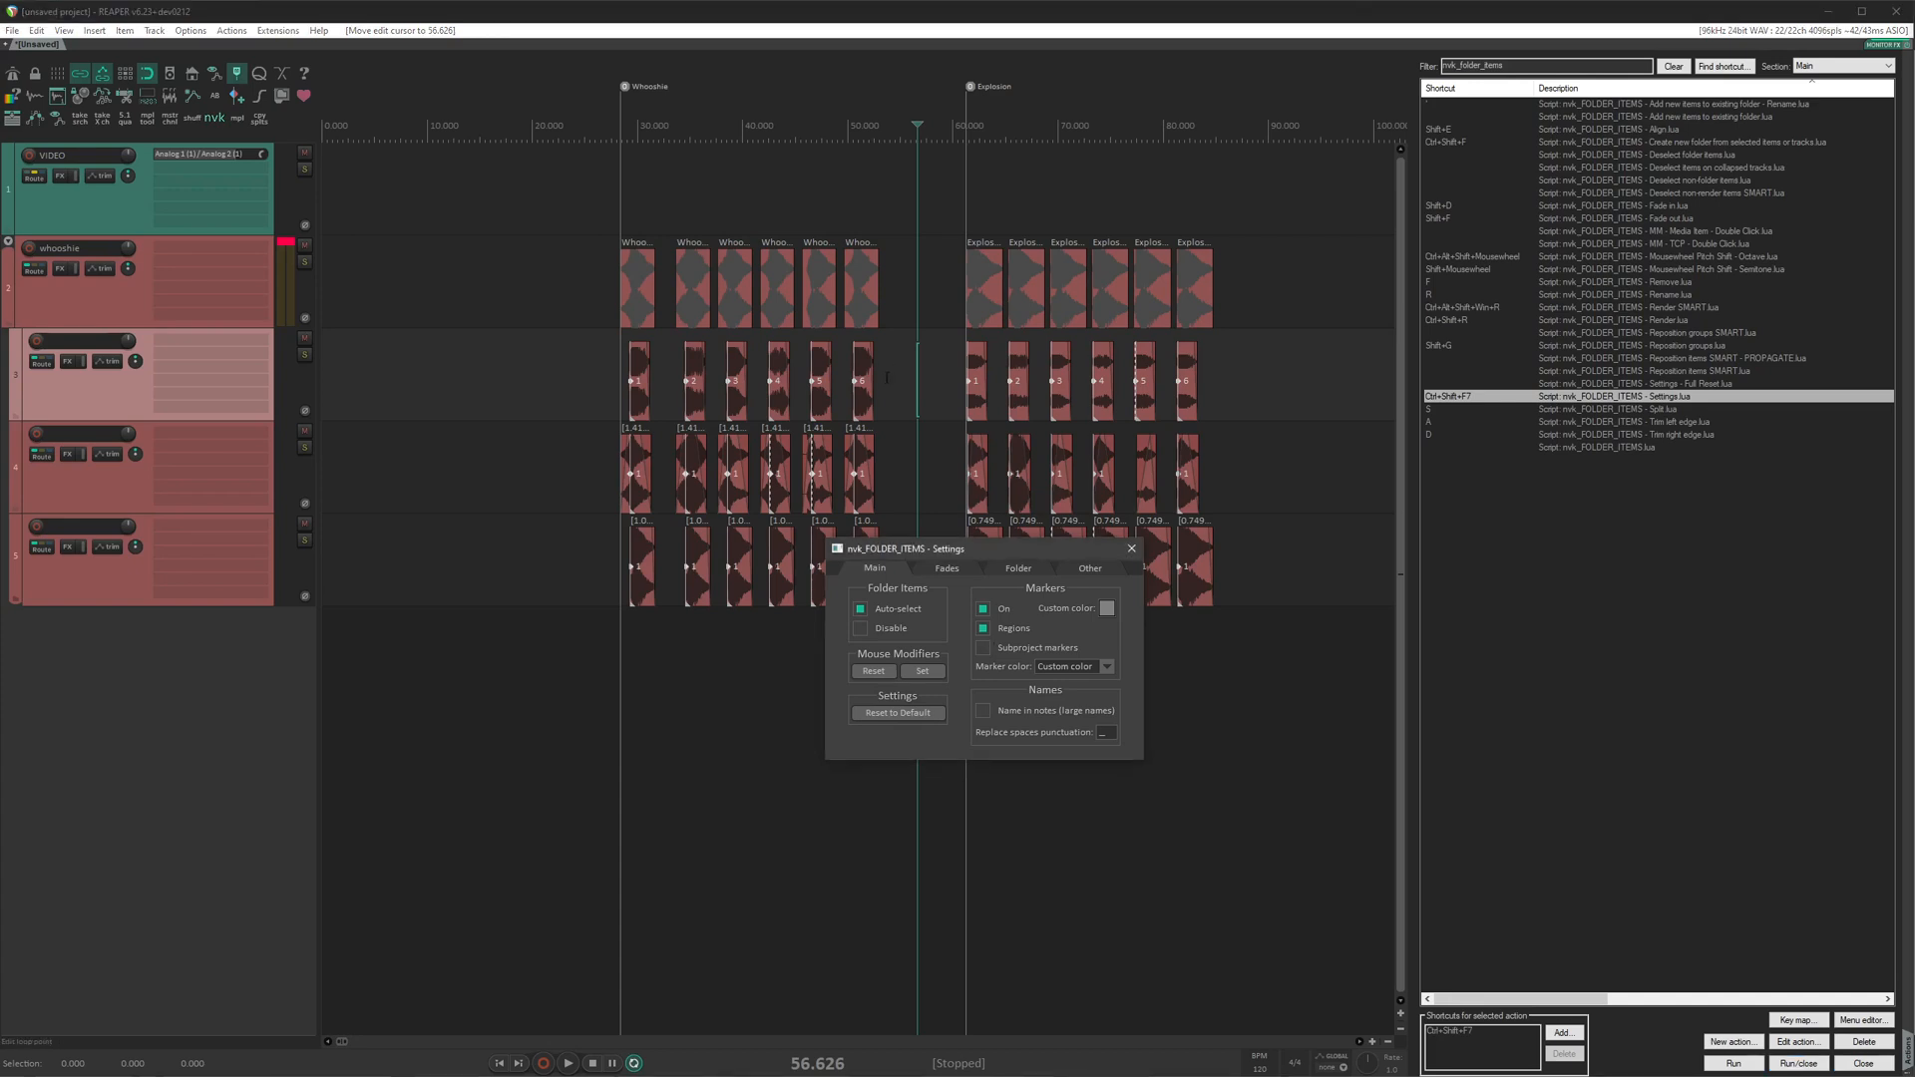
left_click(606, 413)
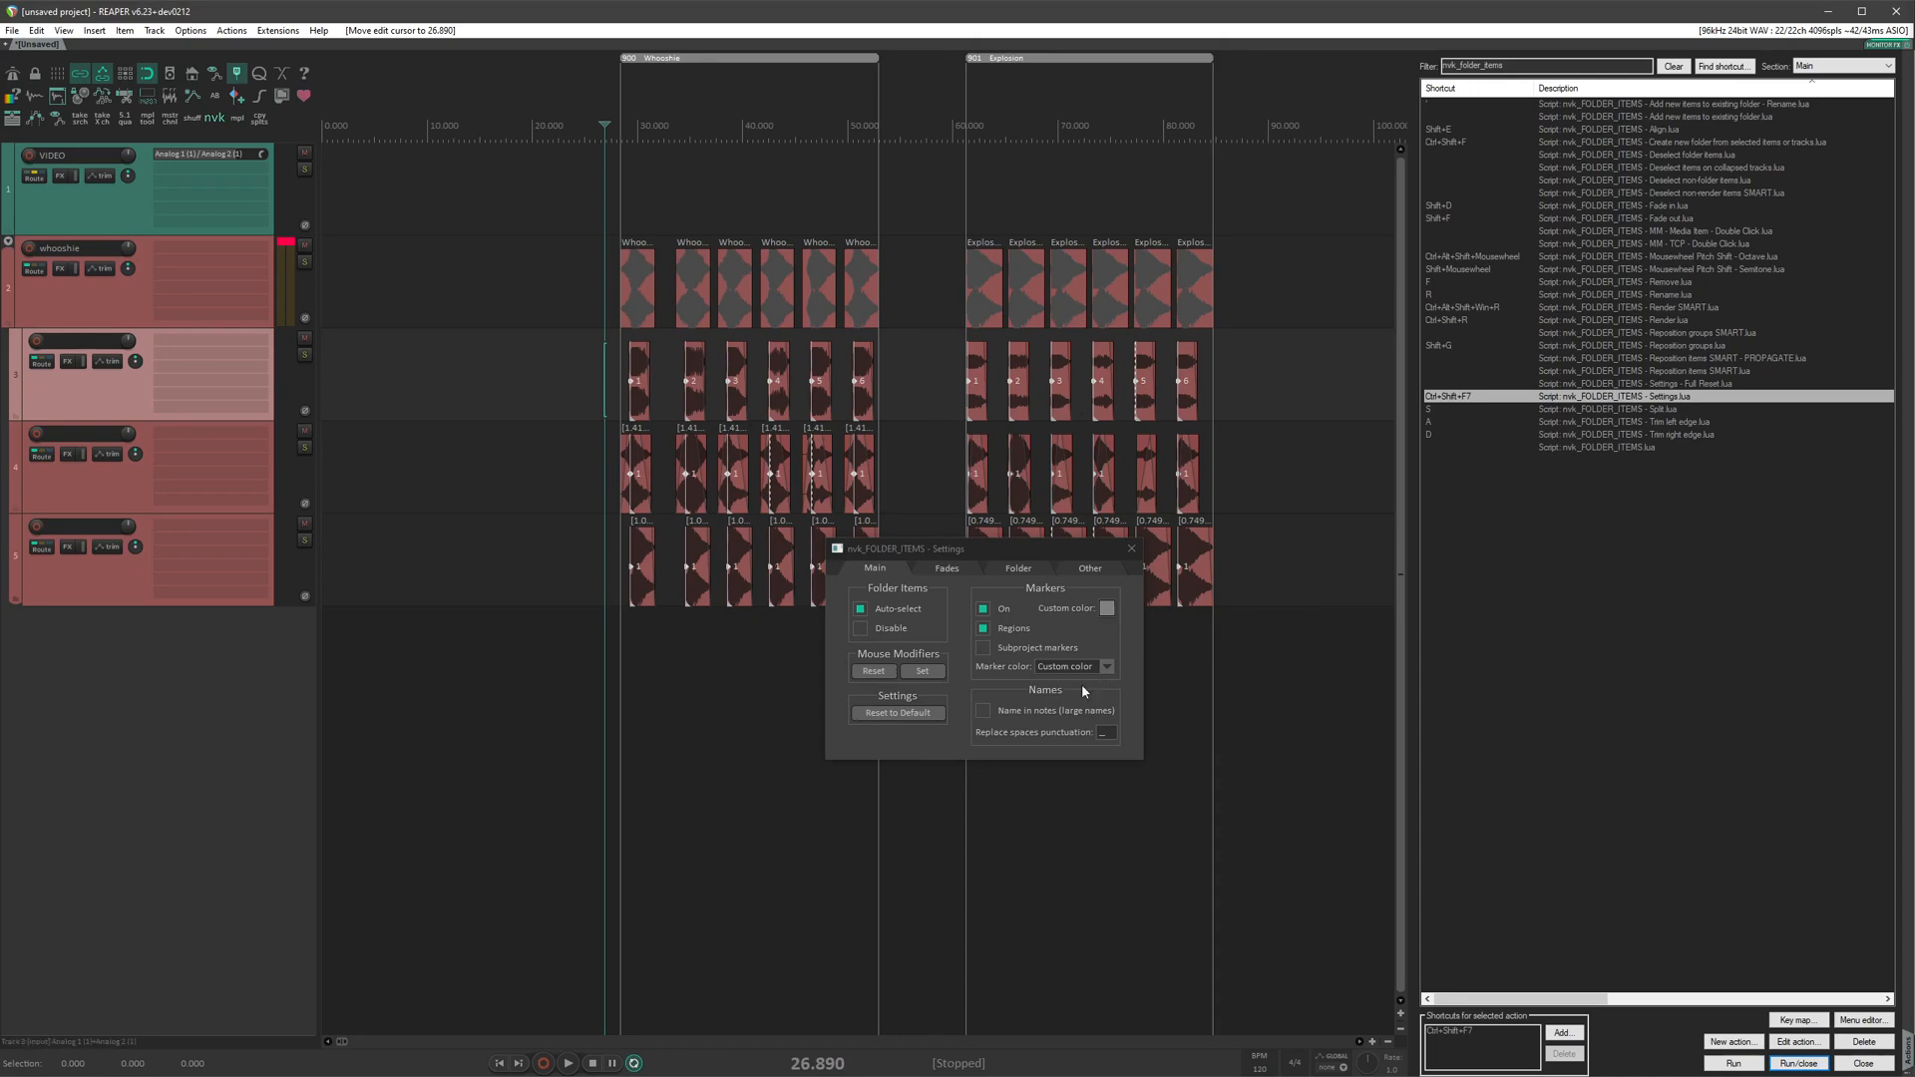
left_click(983, 628)
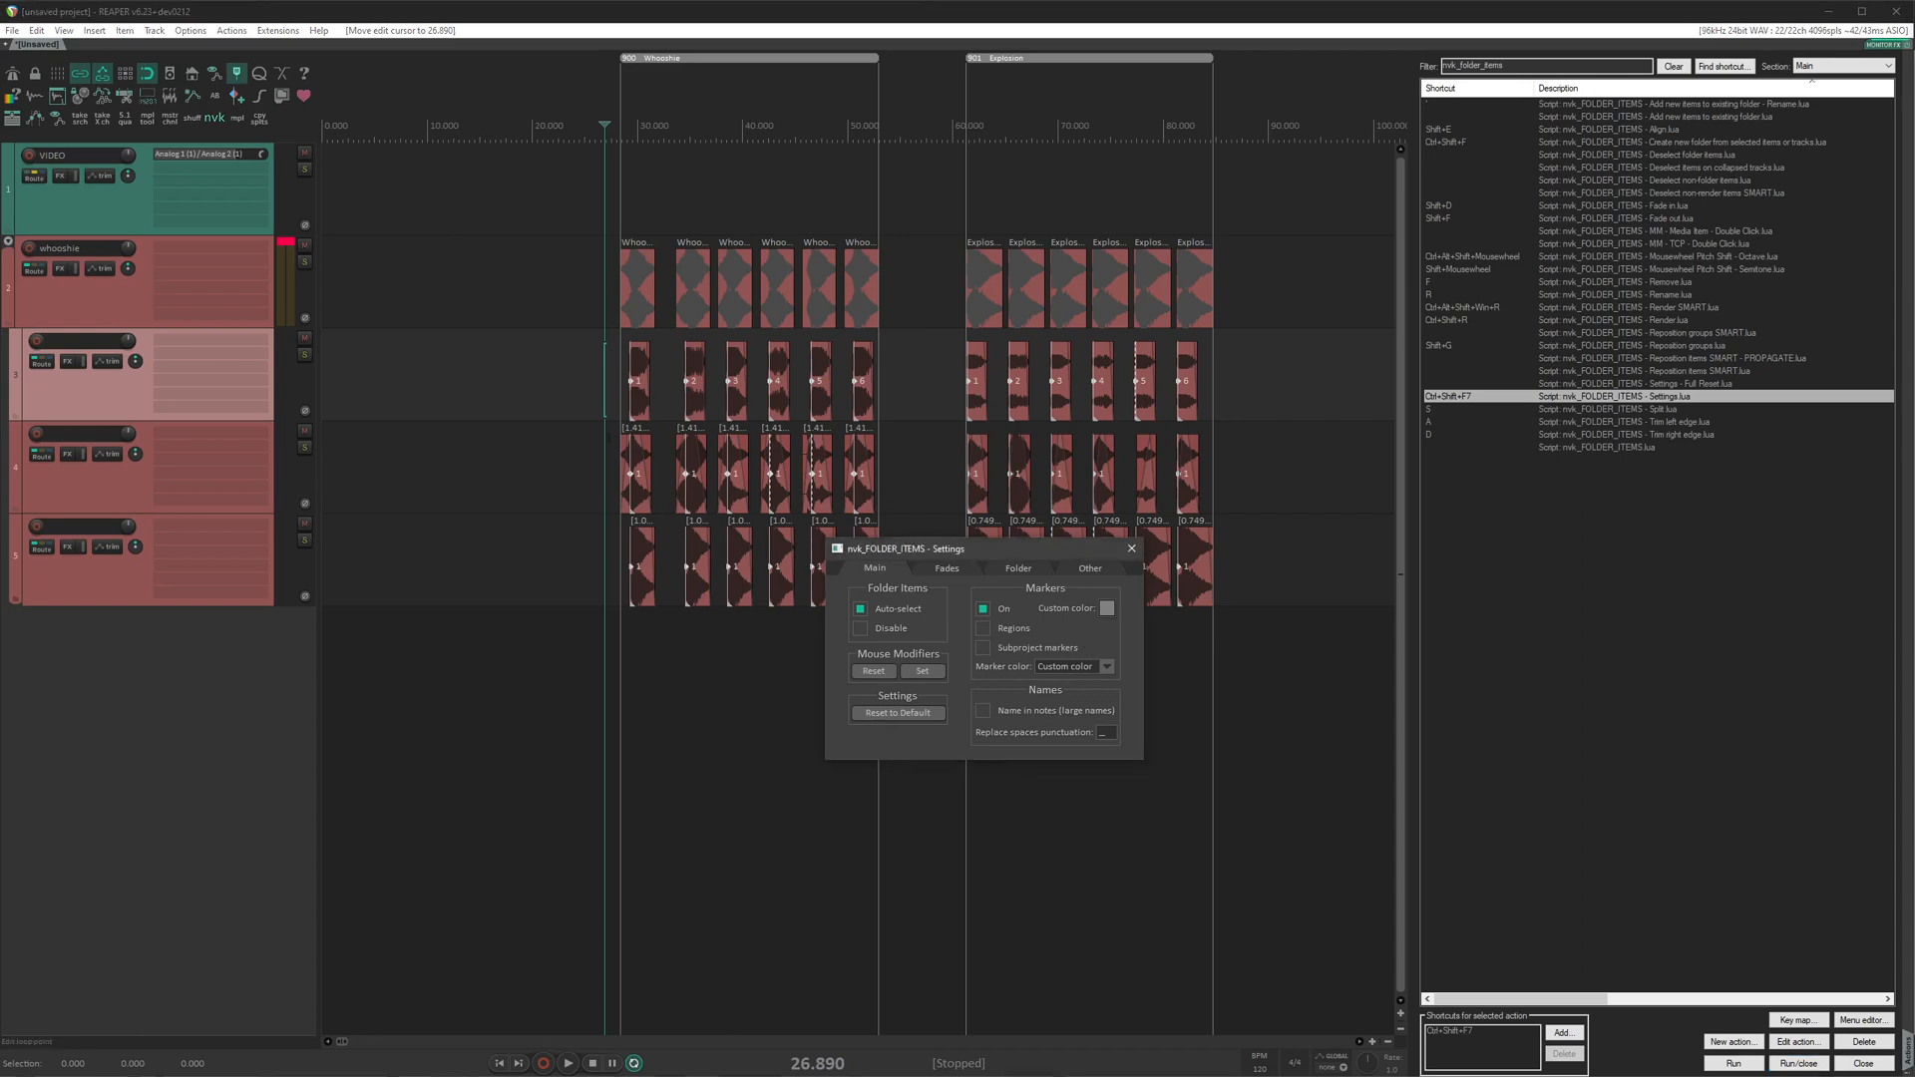
left_click(558, 283)
left_click(891, 587)
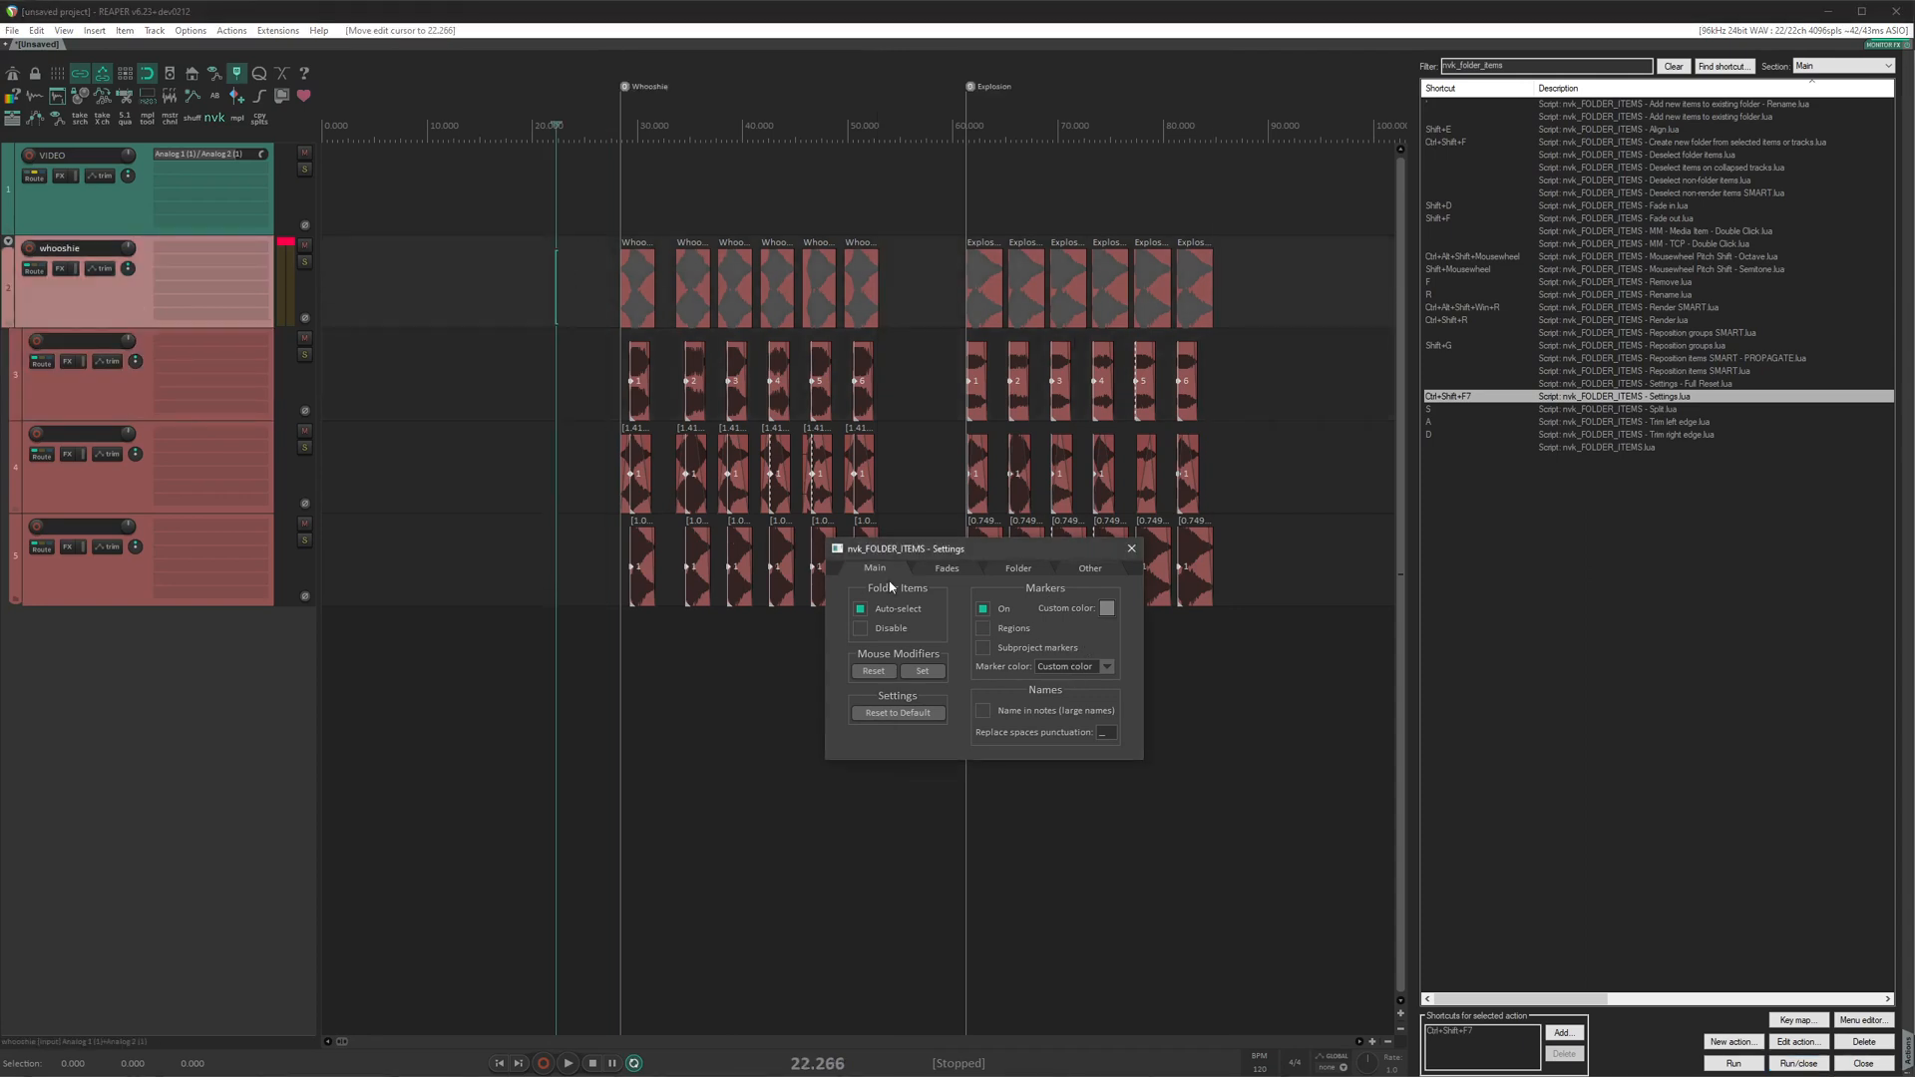
Enable Rename folder track after creation, create a new folder from the Whooshie items on the two lowest tracks, and undo the folder.
left_click(1019, 568)
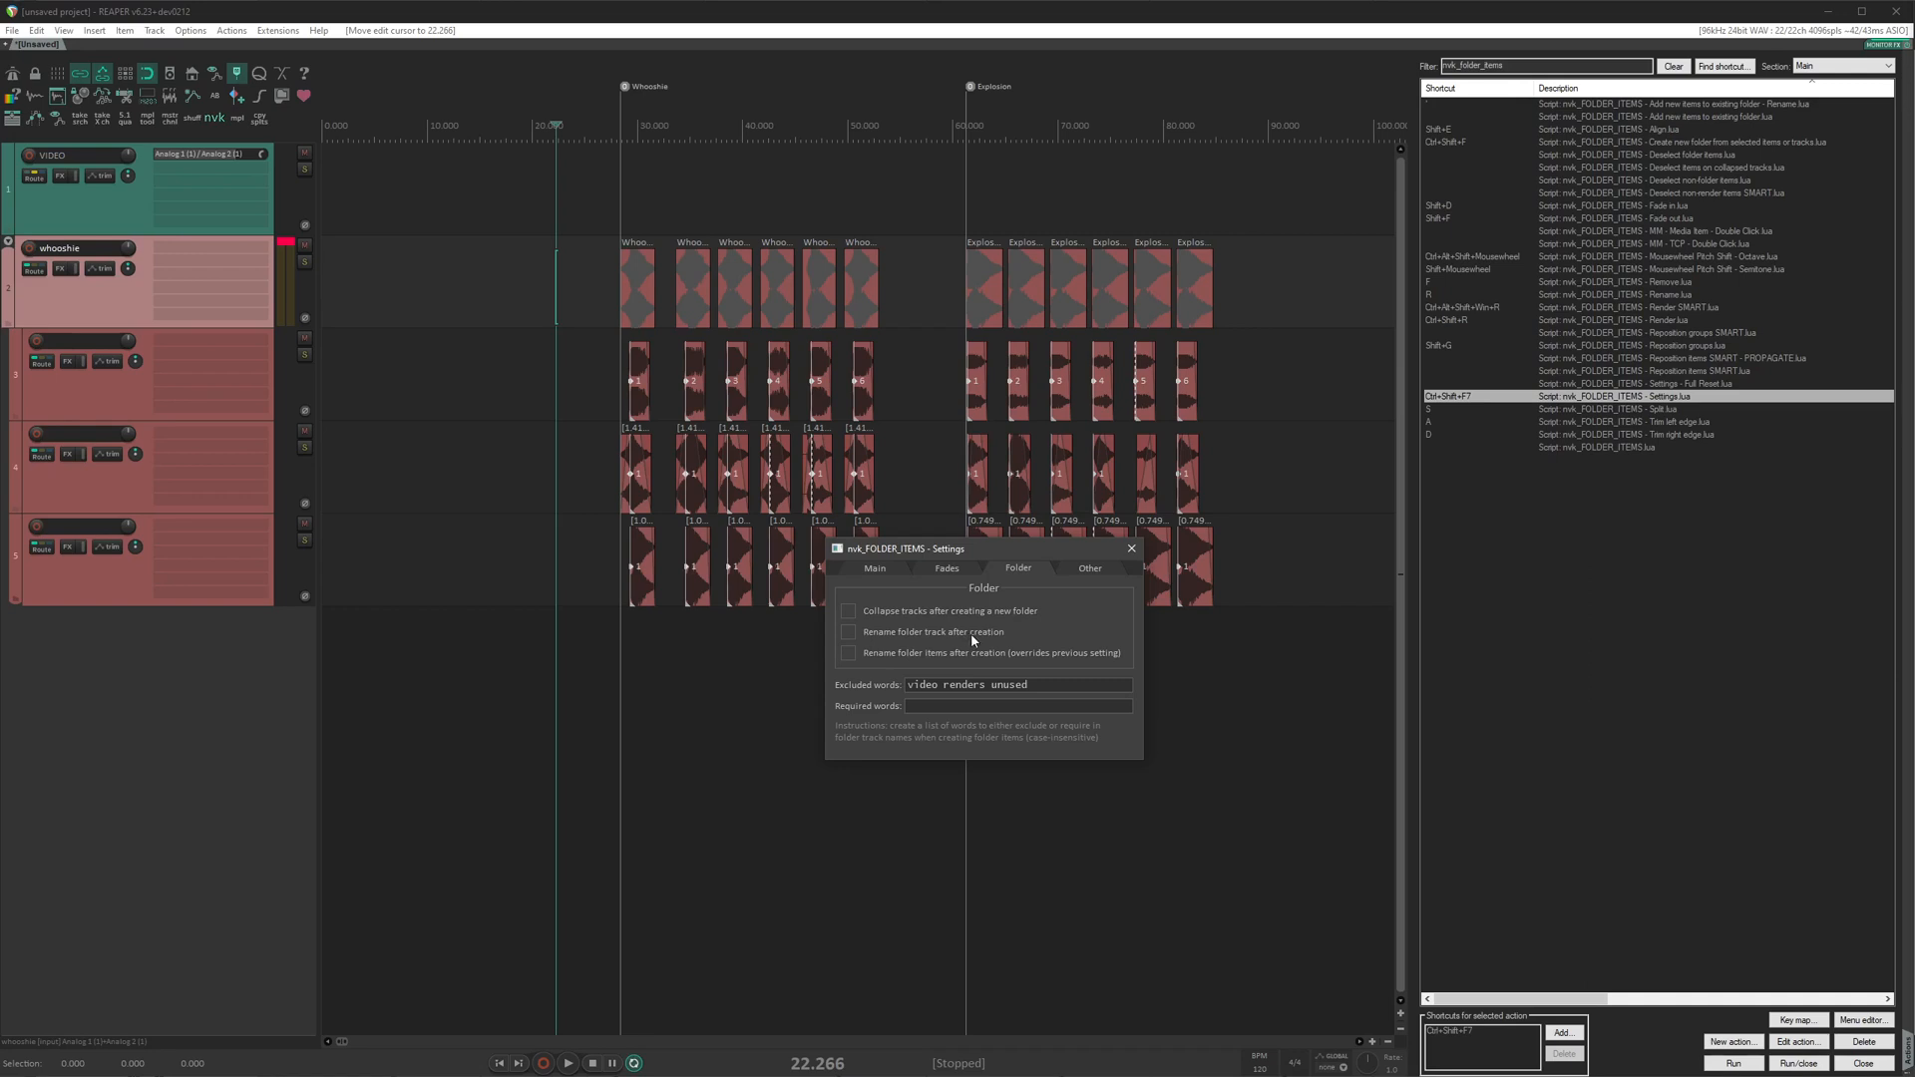
left_click(853, 631)
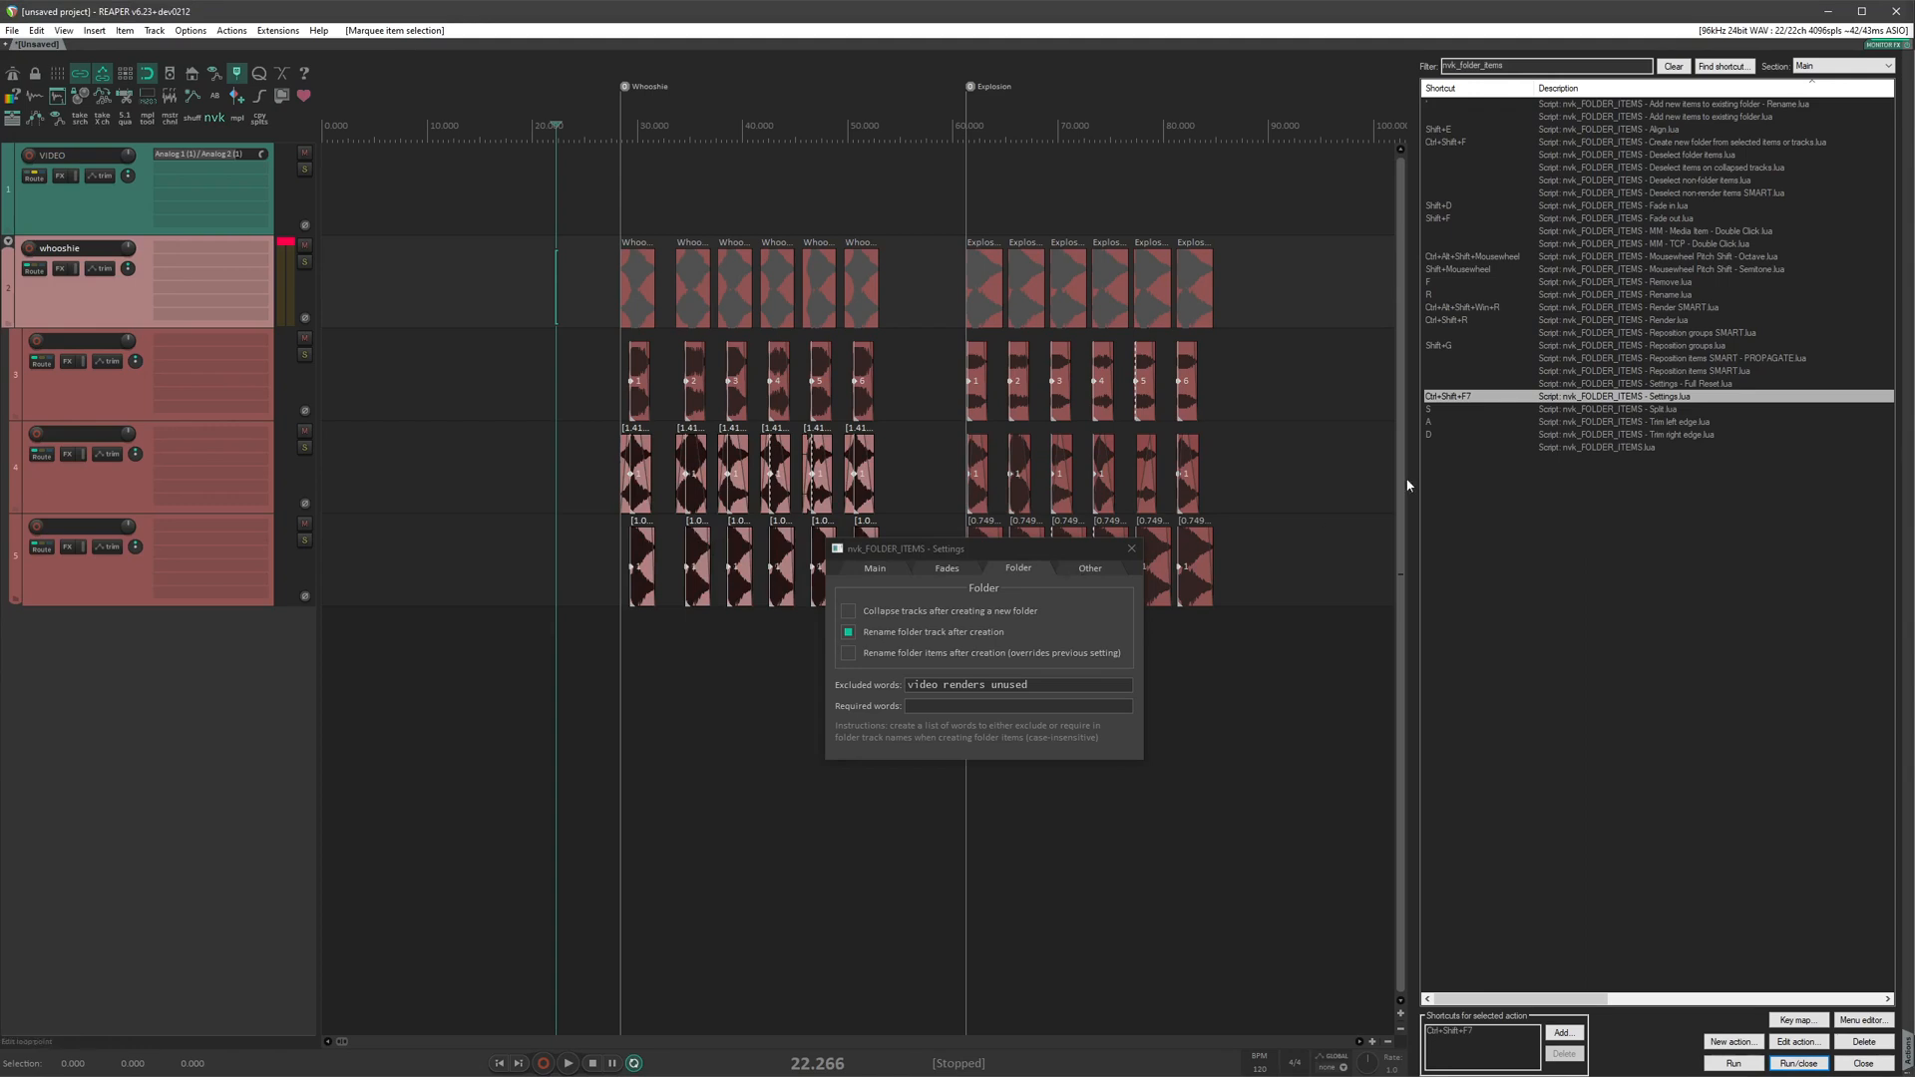
left_click(1676, 143)
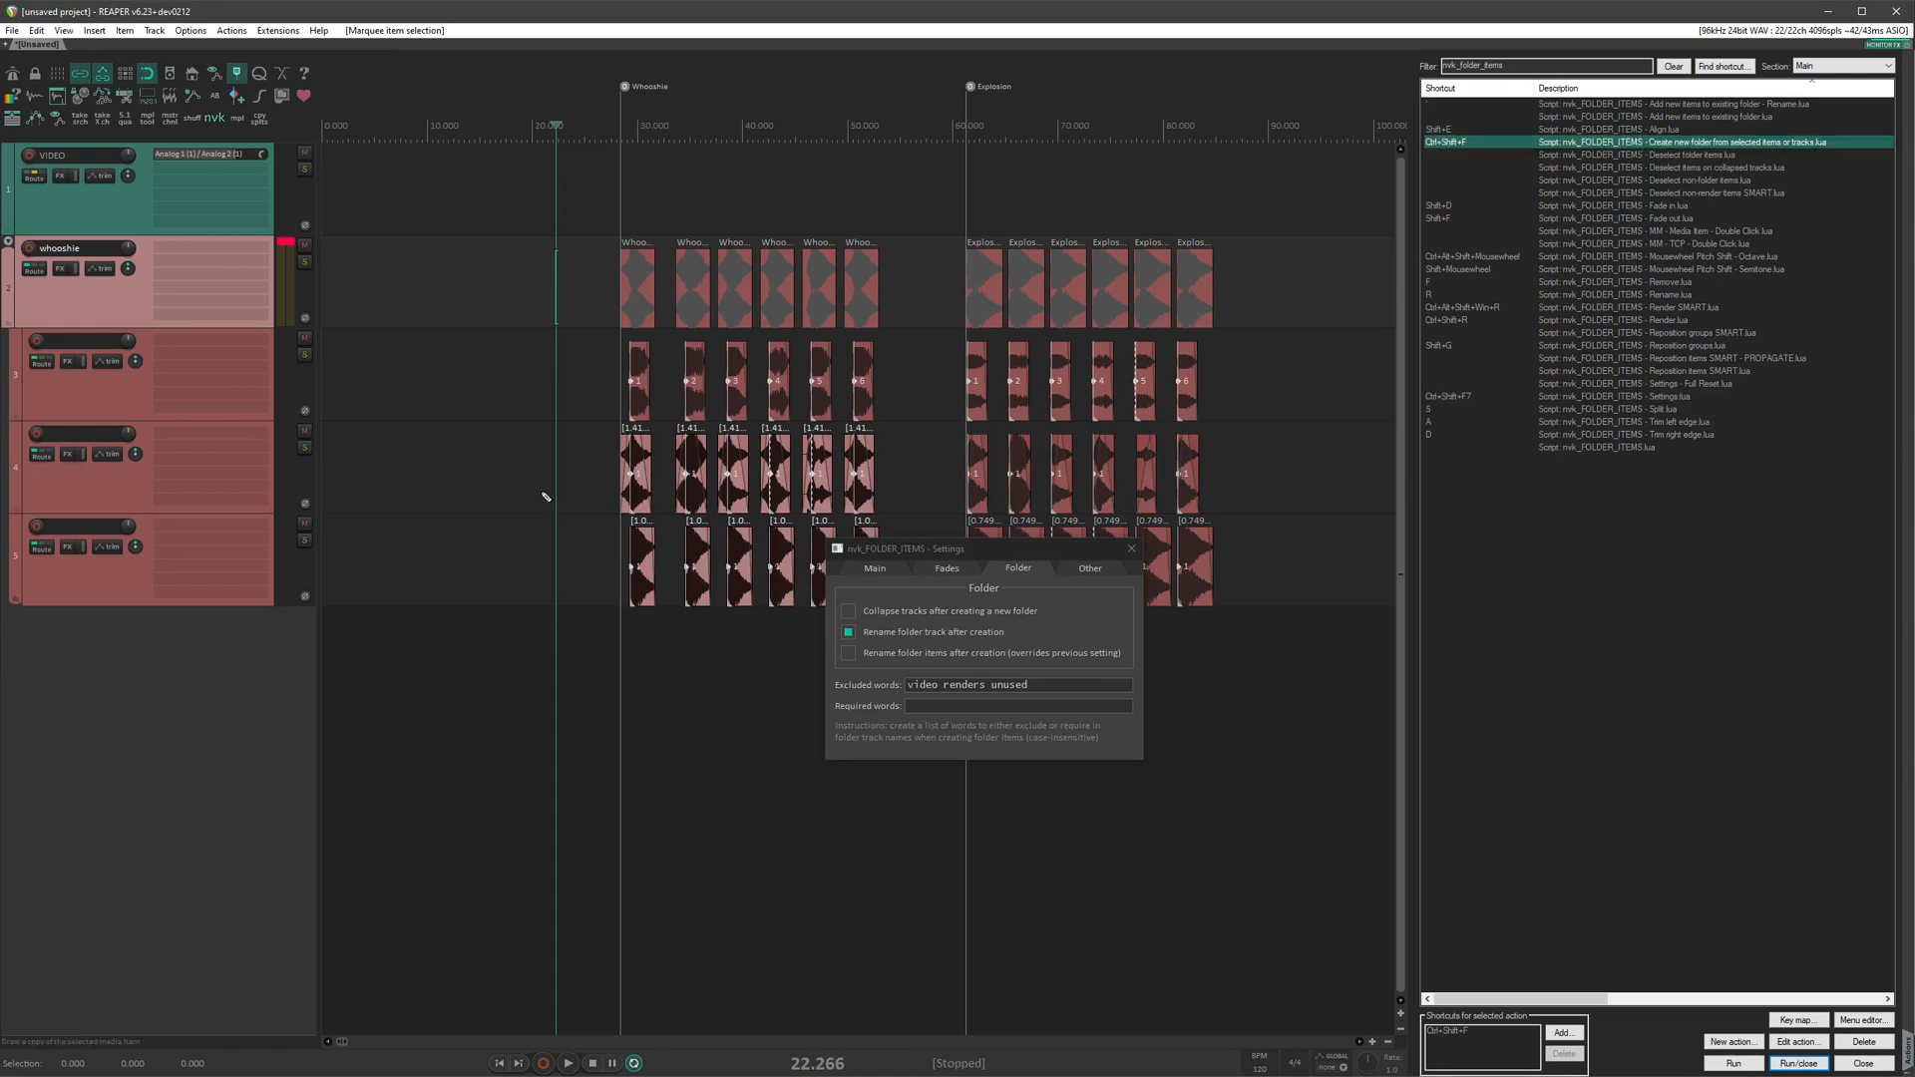
key("ctrl+shift+f")
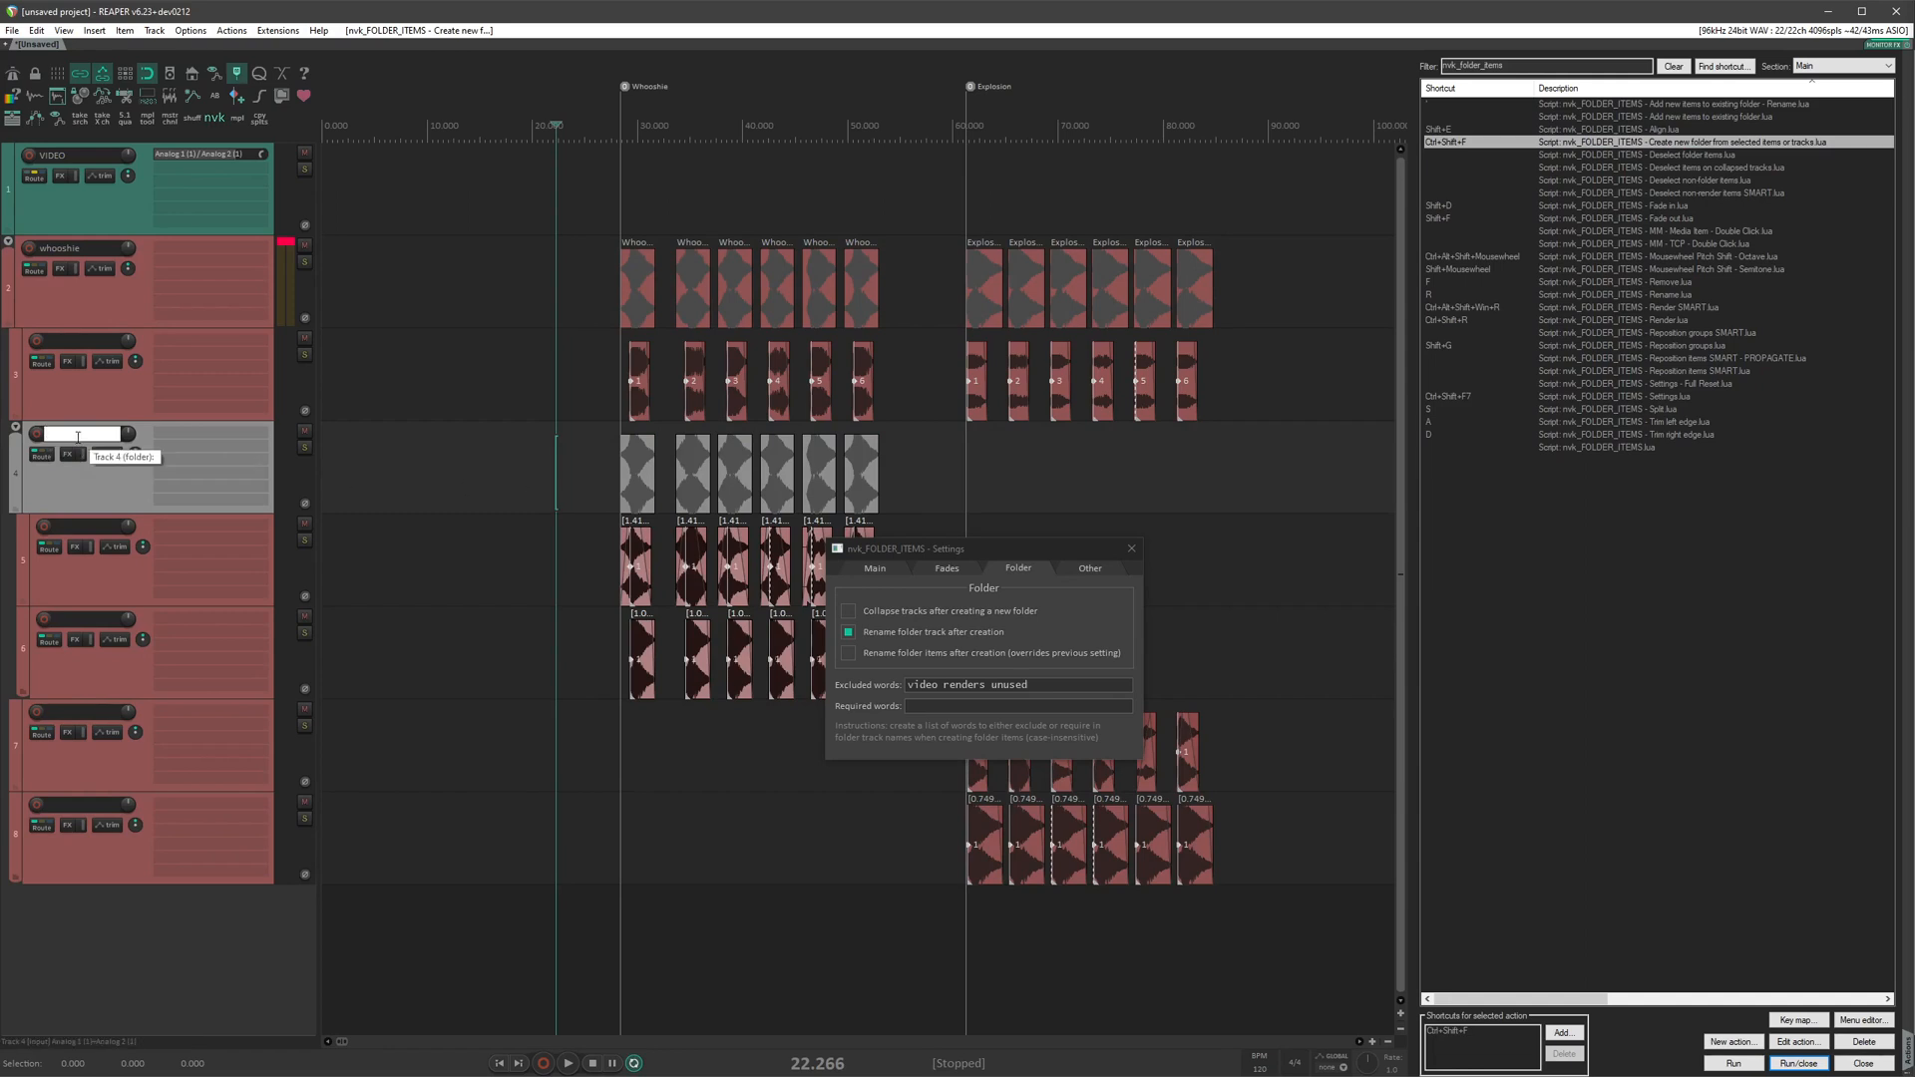
key("ctrl+z")
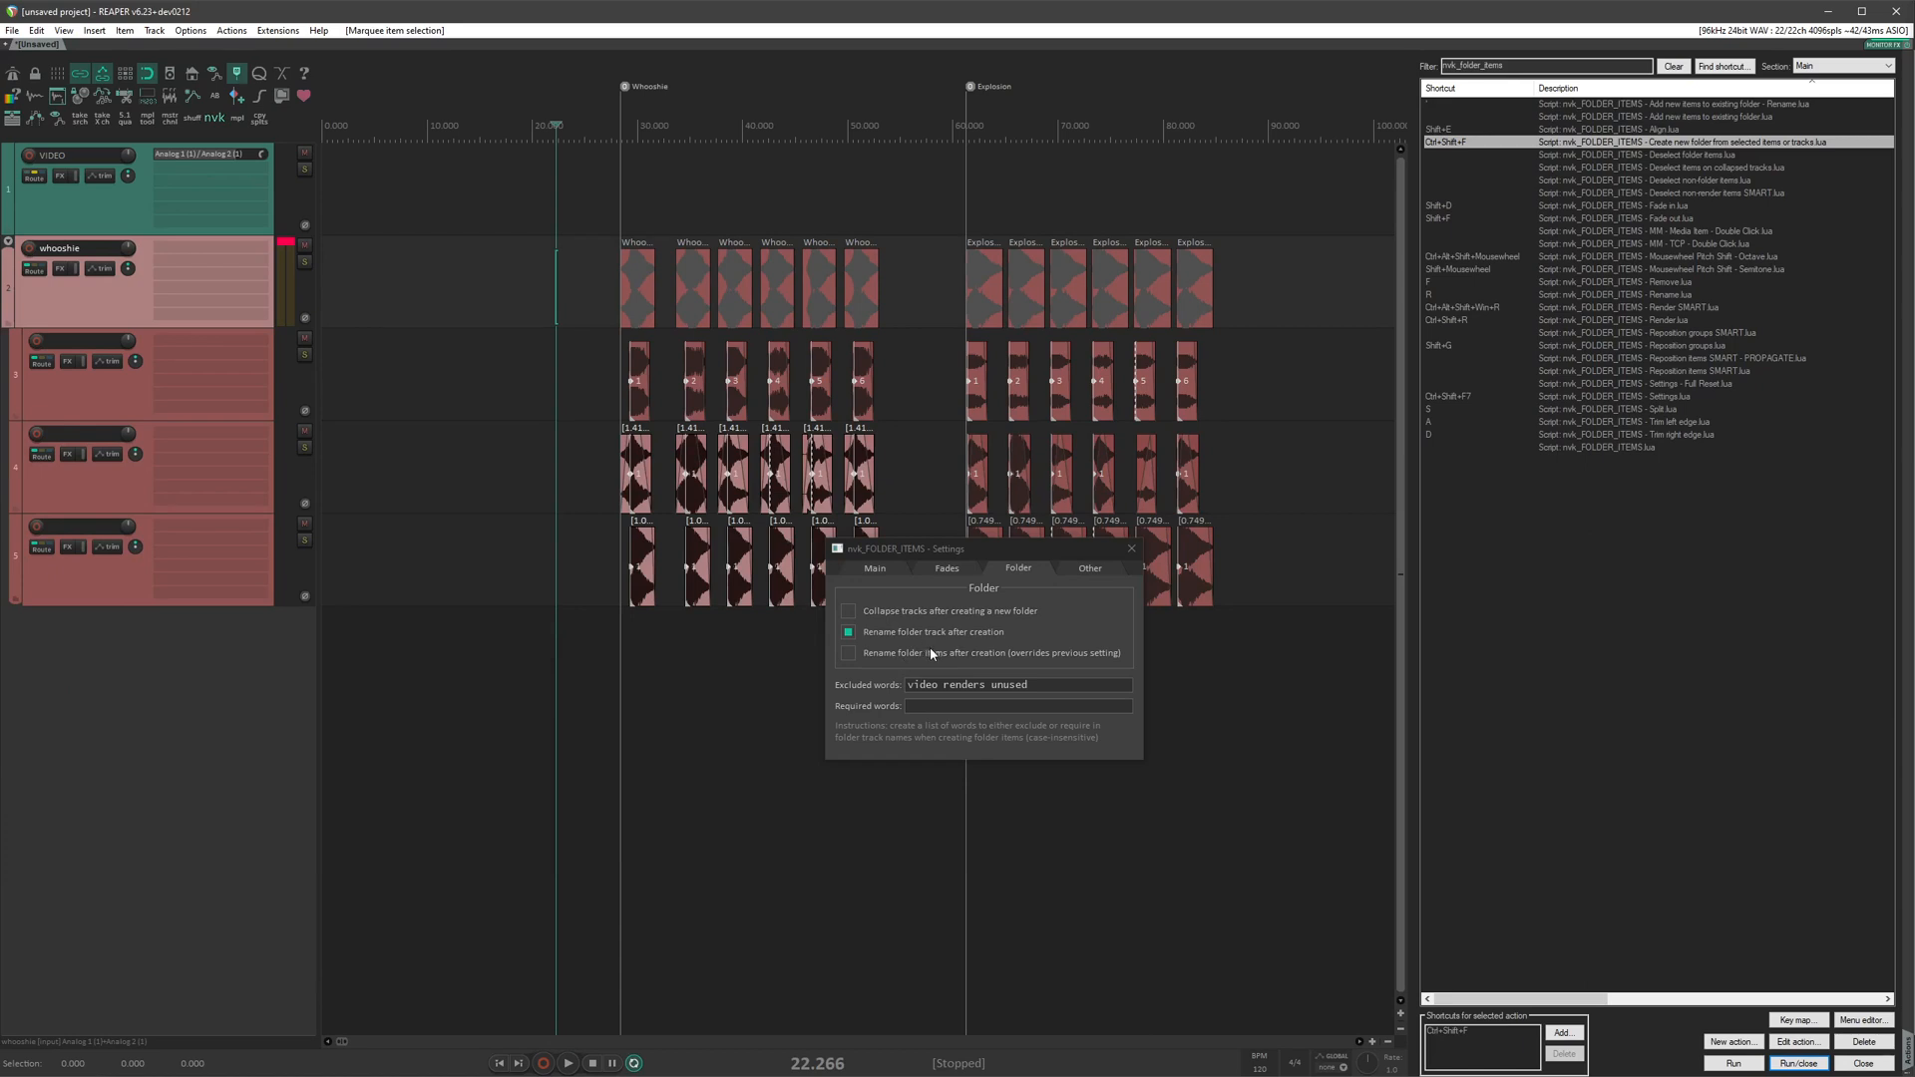
Enable Rename folder items after creation and create a new folder from the selected Whooshie items, naming its folder items Impact.
left_click(848, 654)
left_click_drag(592, 476, 902, 683)
key("ctrl+shift+f")
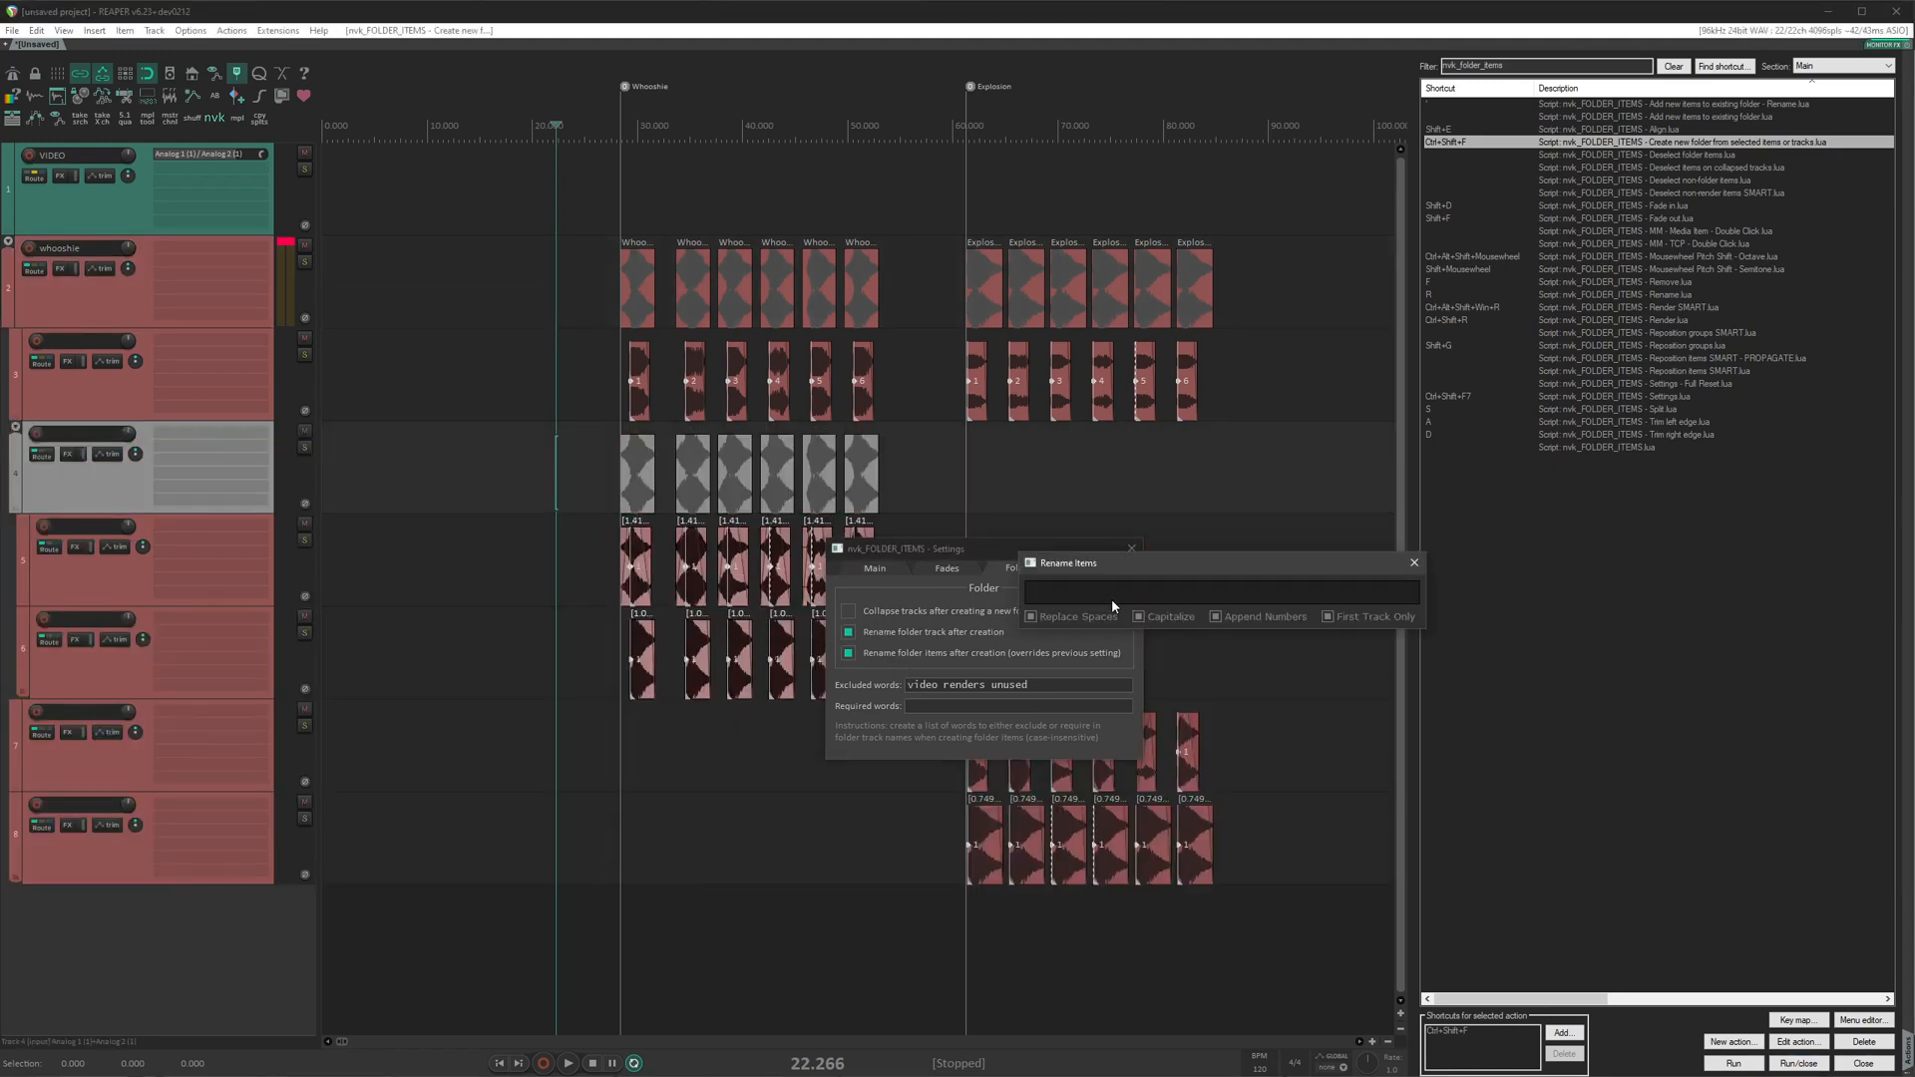
type("Impact")
key("Return")
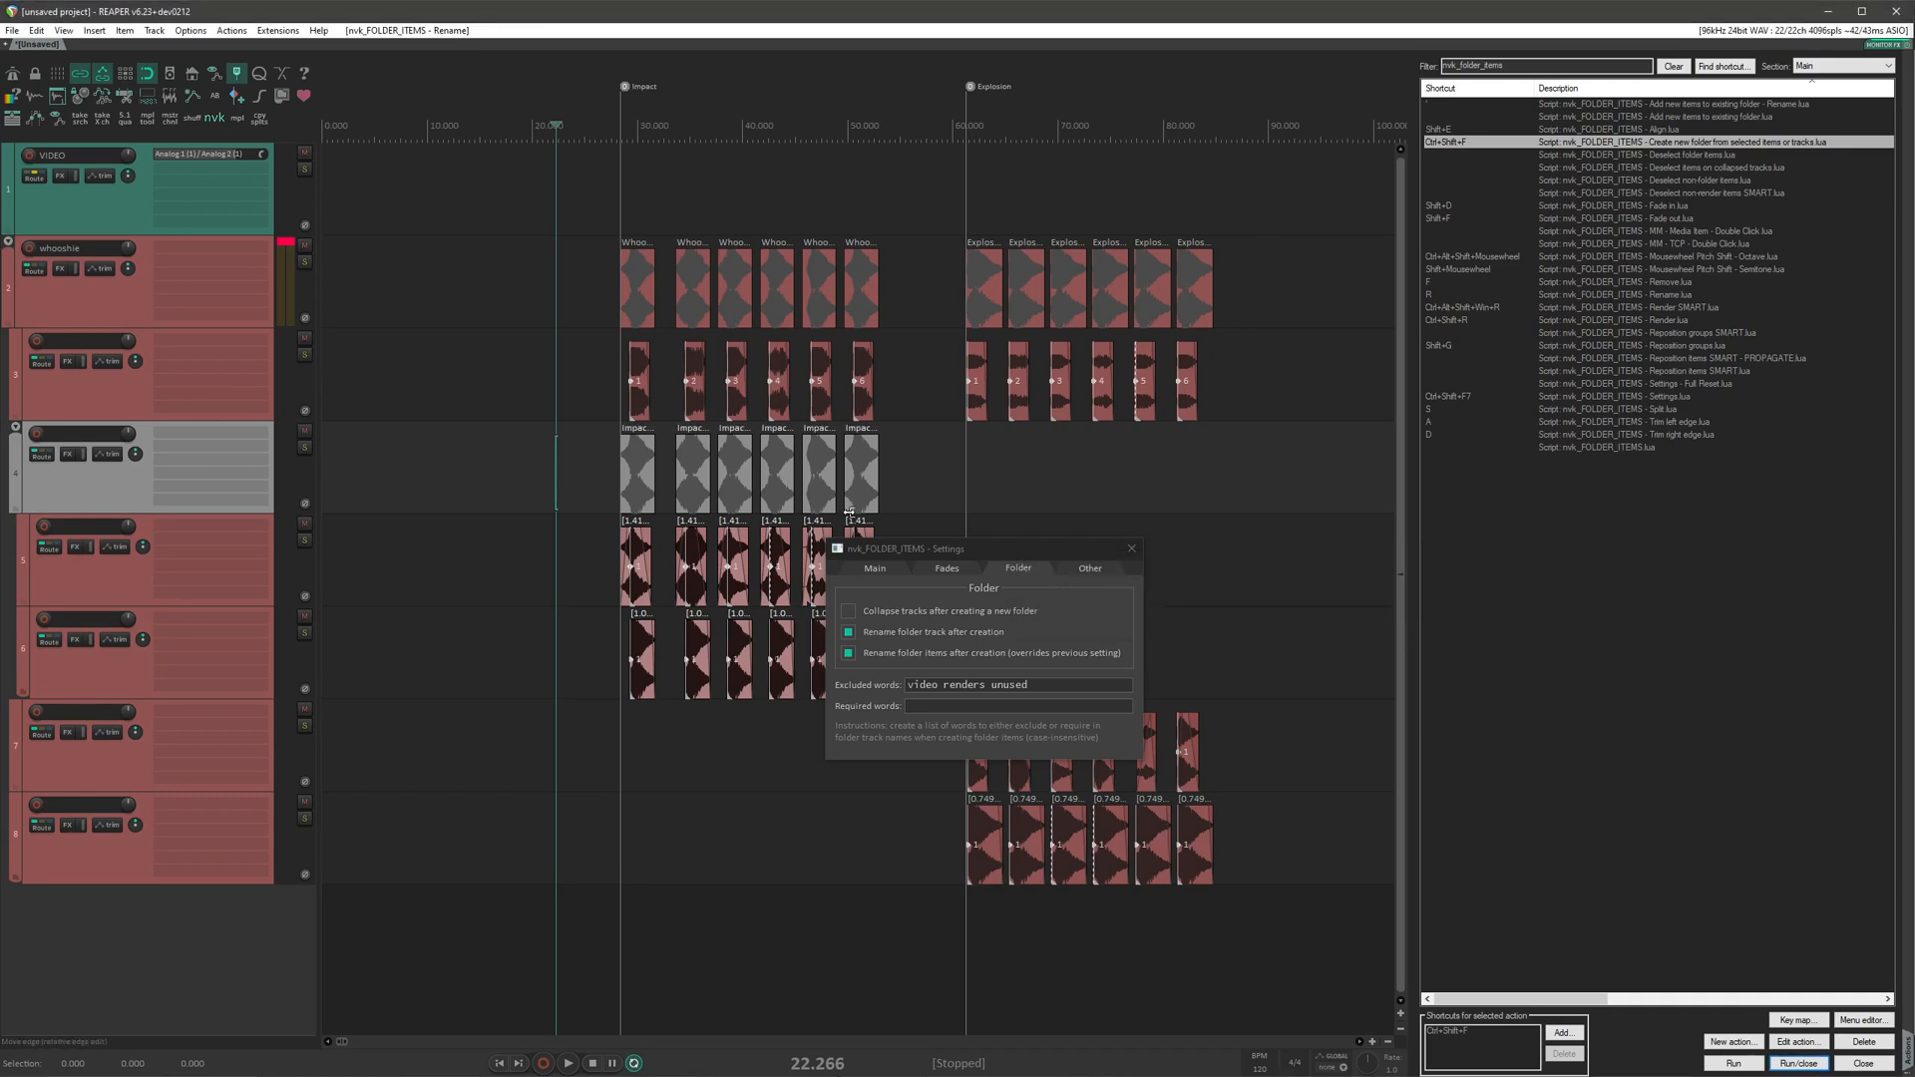
Undo the Impact renaming and the creation of the new folder.
left_click(577, 474)
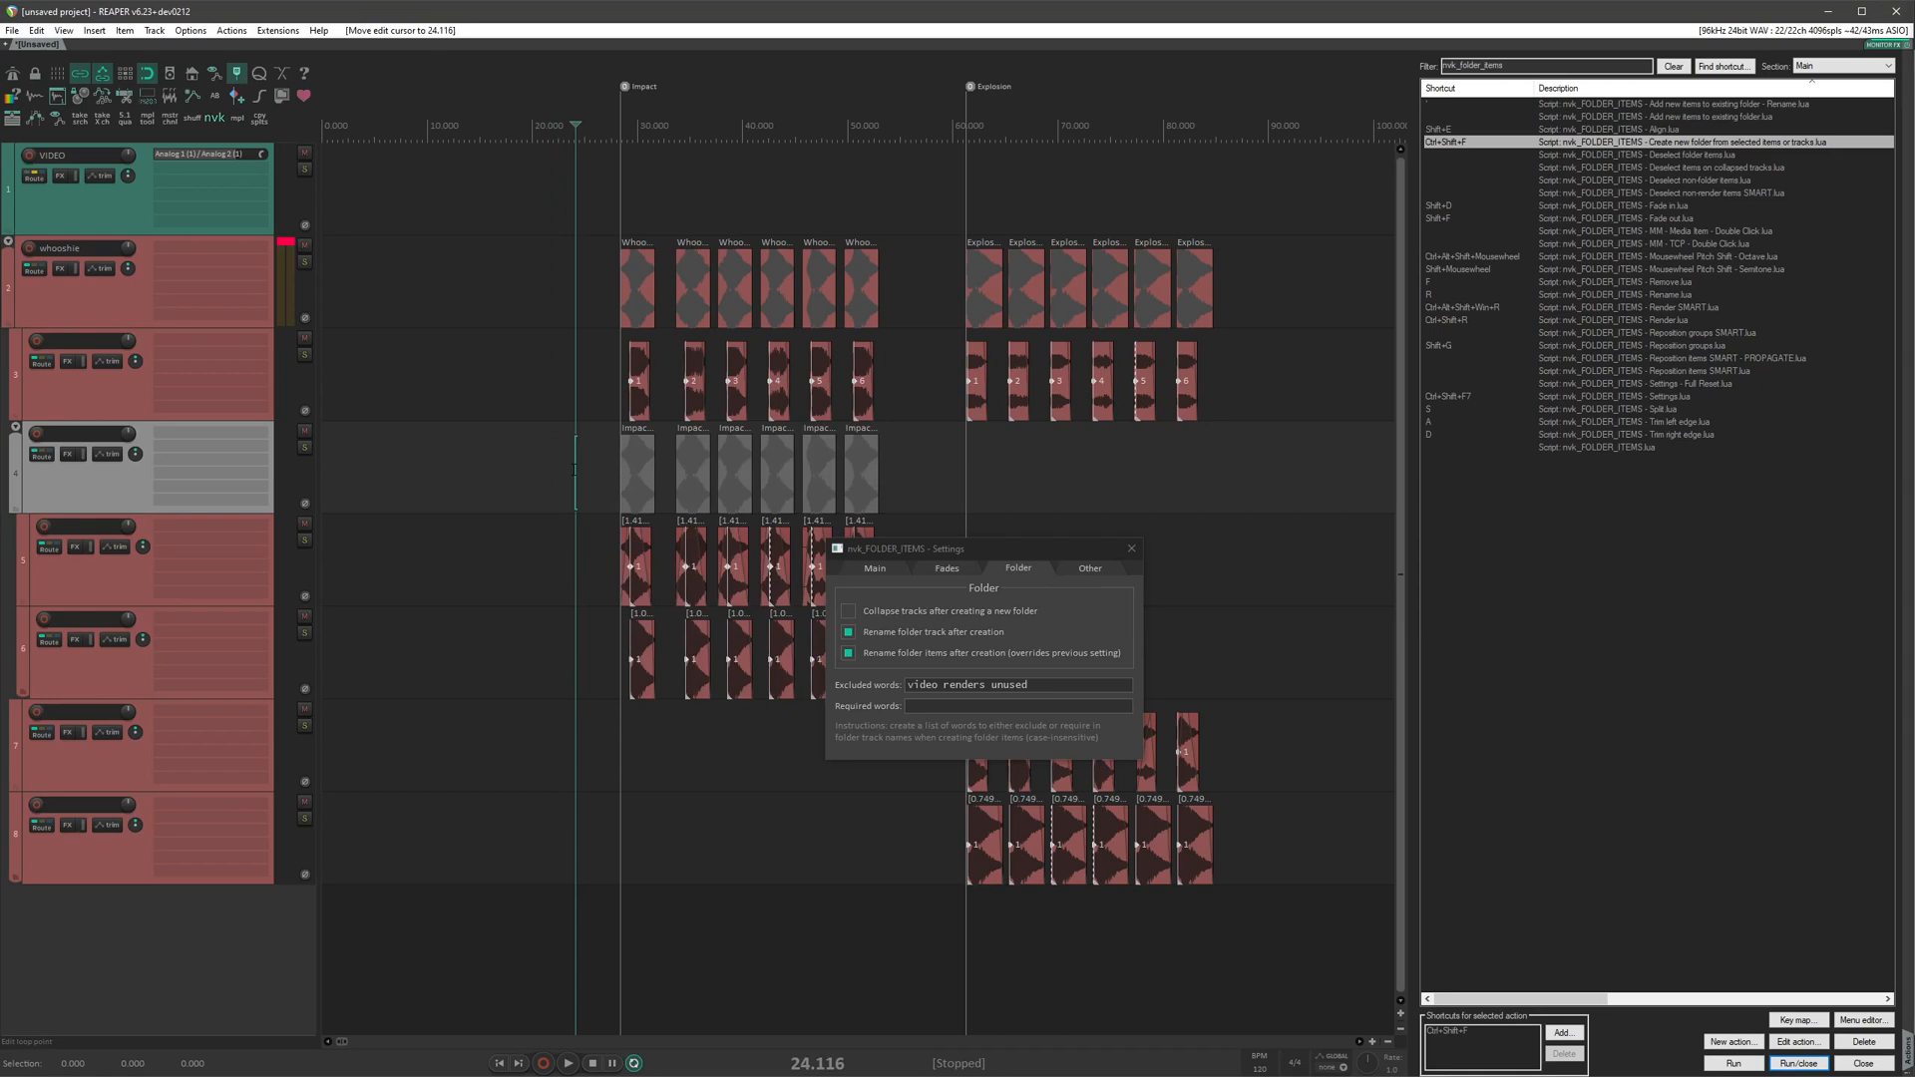
key("ctrl+z")
key("ctrl+z")
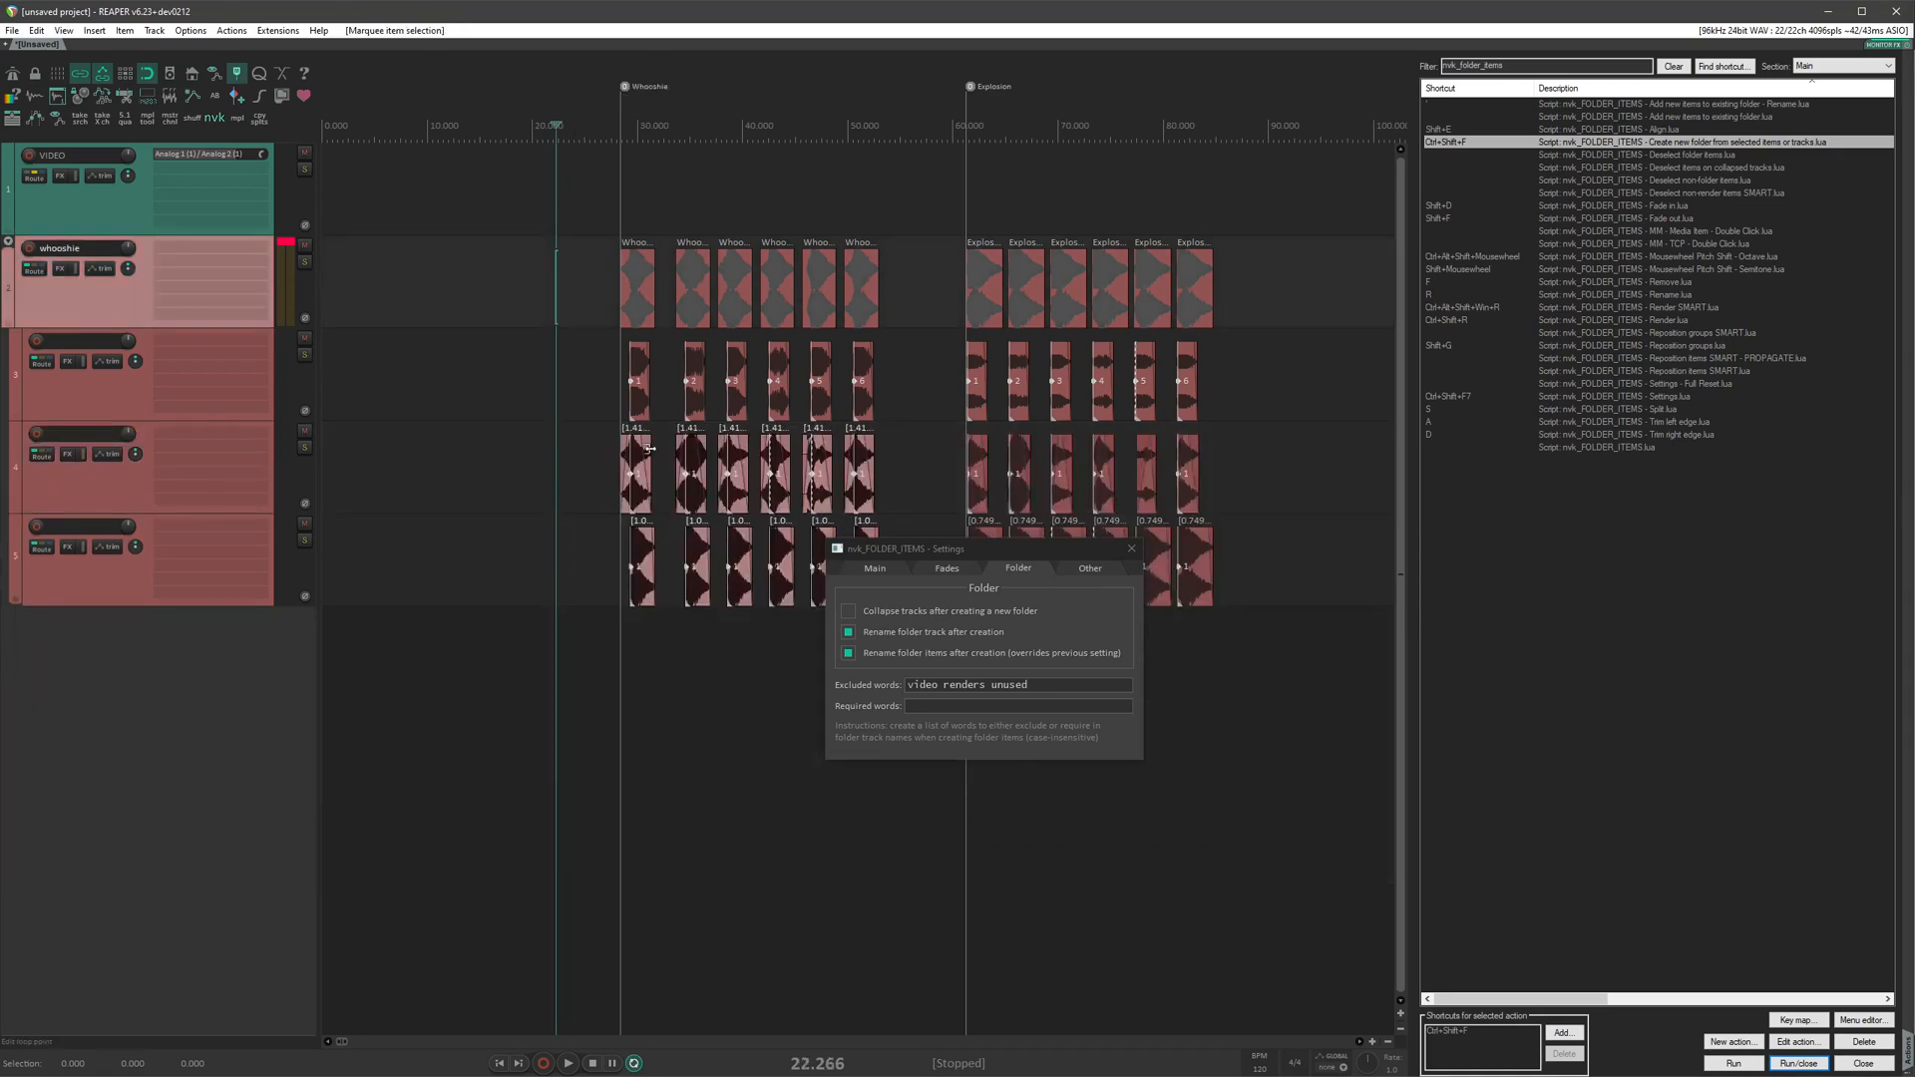
Rename the whooshie folder track to the excluded word unused, then collapse and expand the folder to check its contents.
left_click_drag(972, 553, 804, 645)
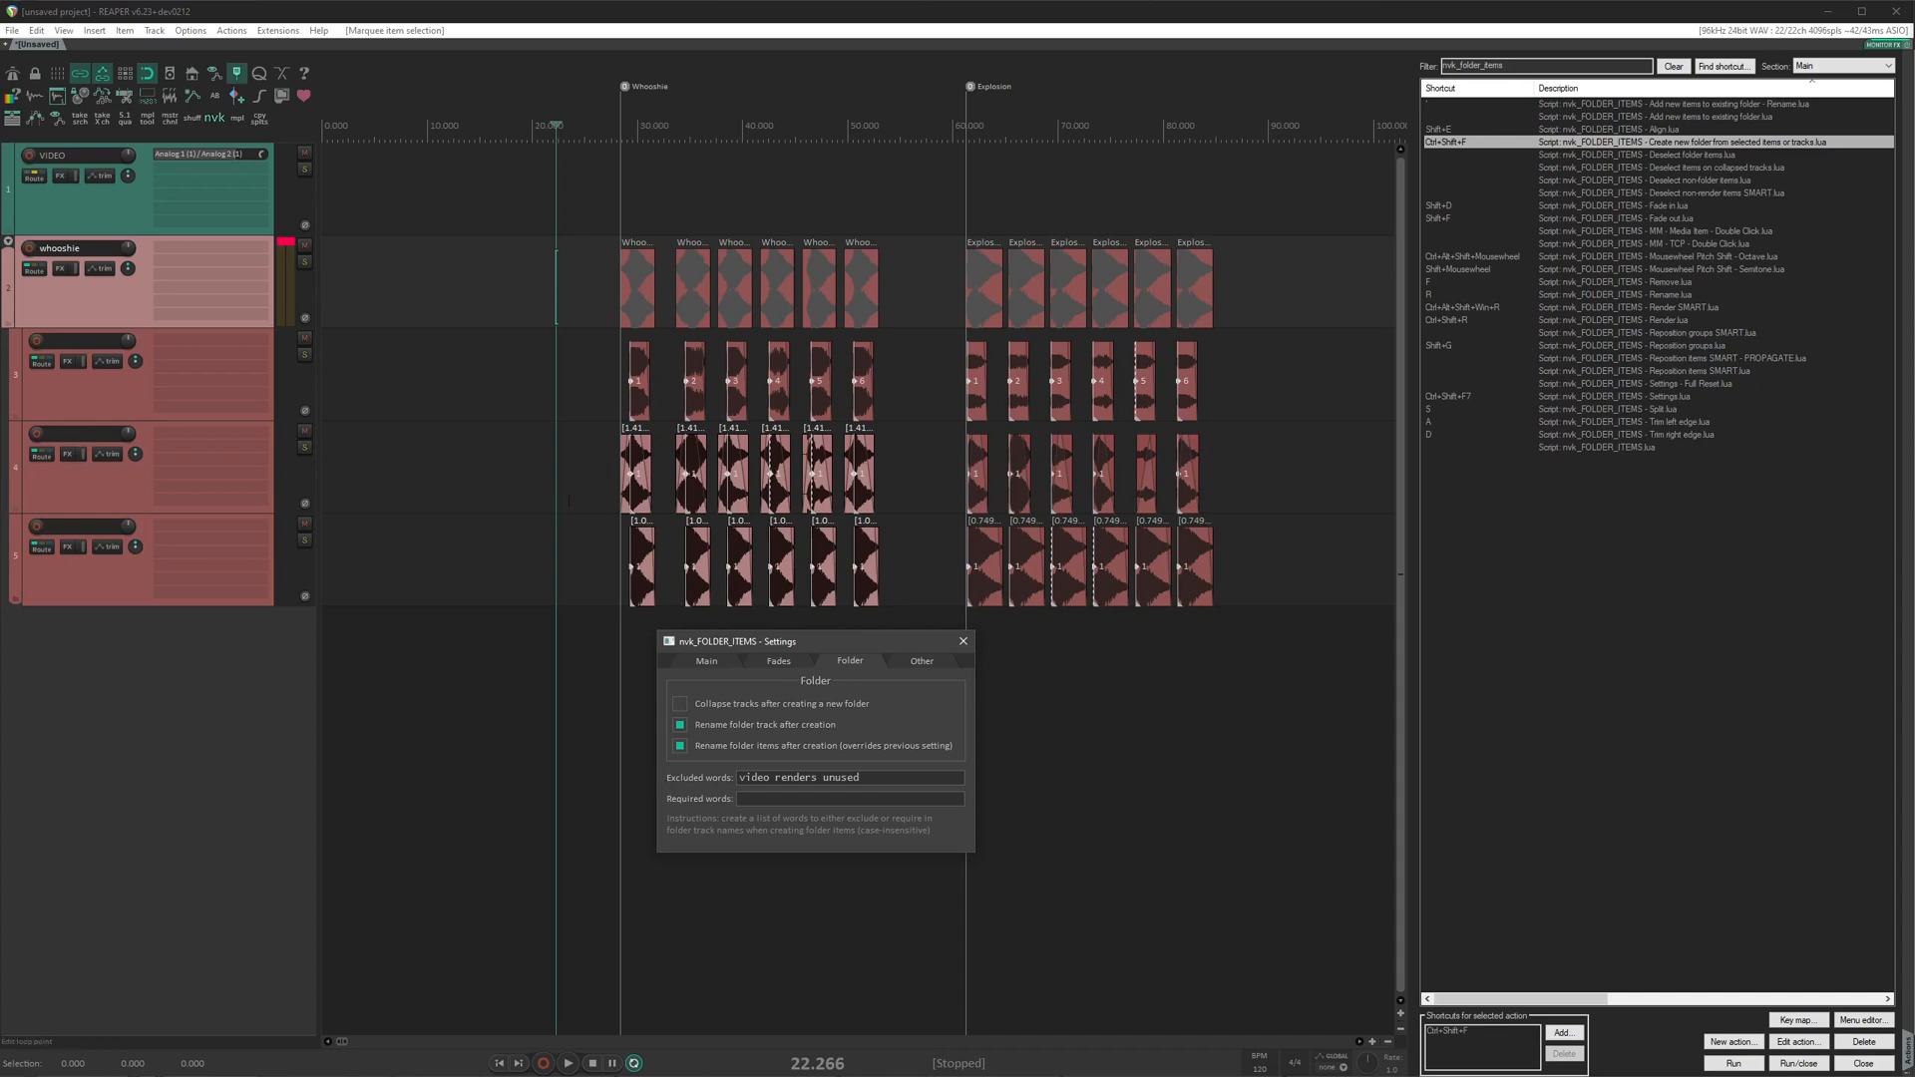
left_click(576, 333)
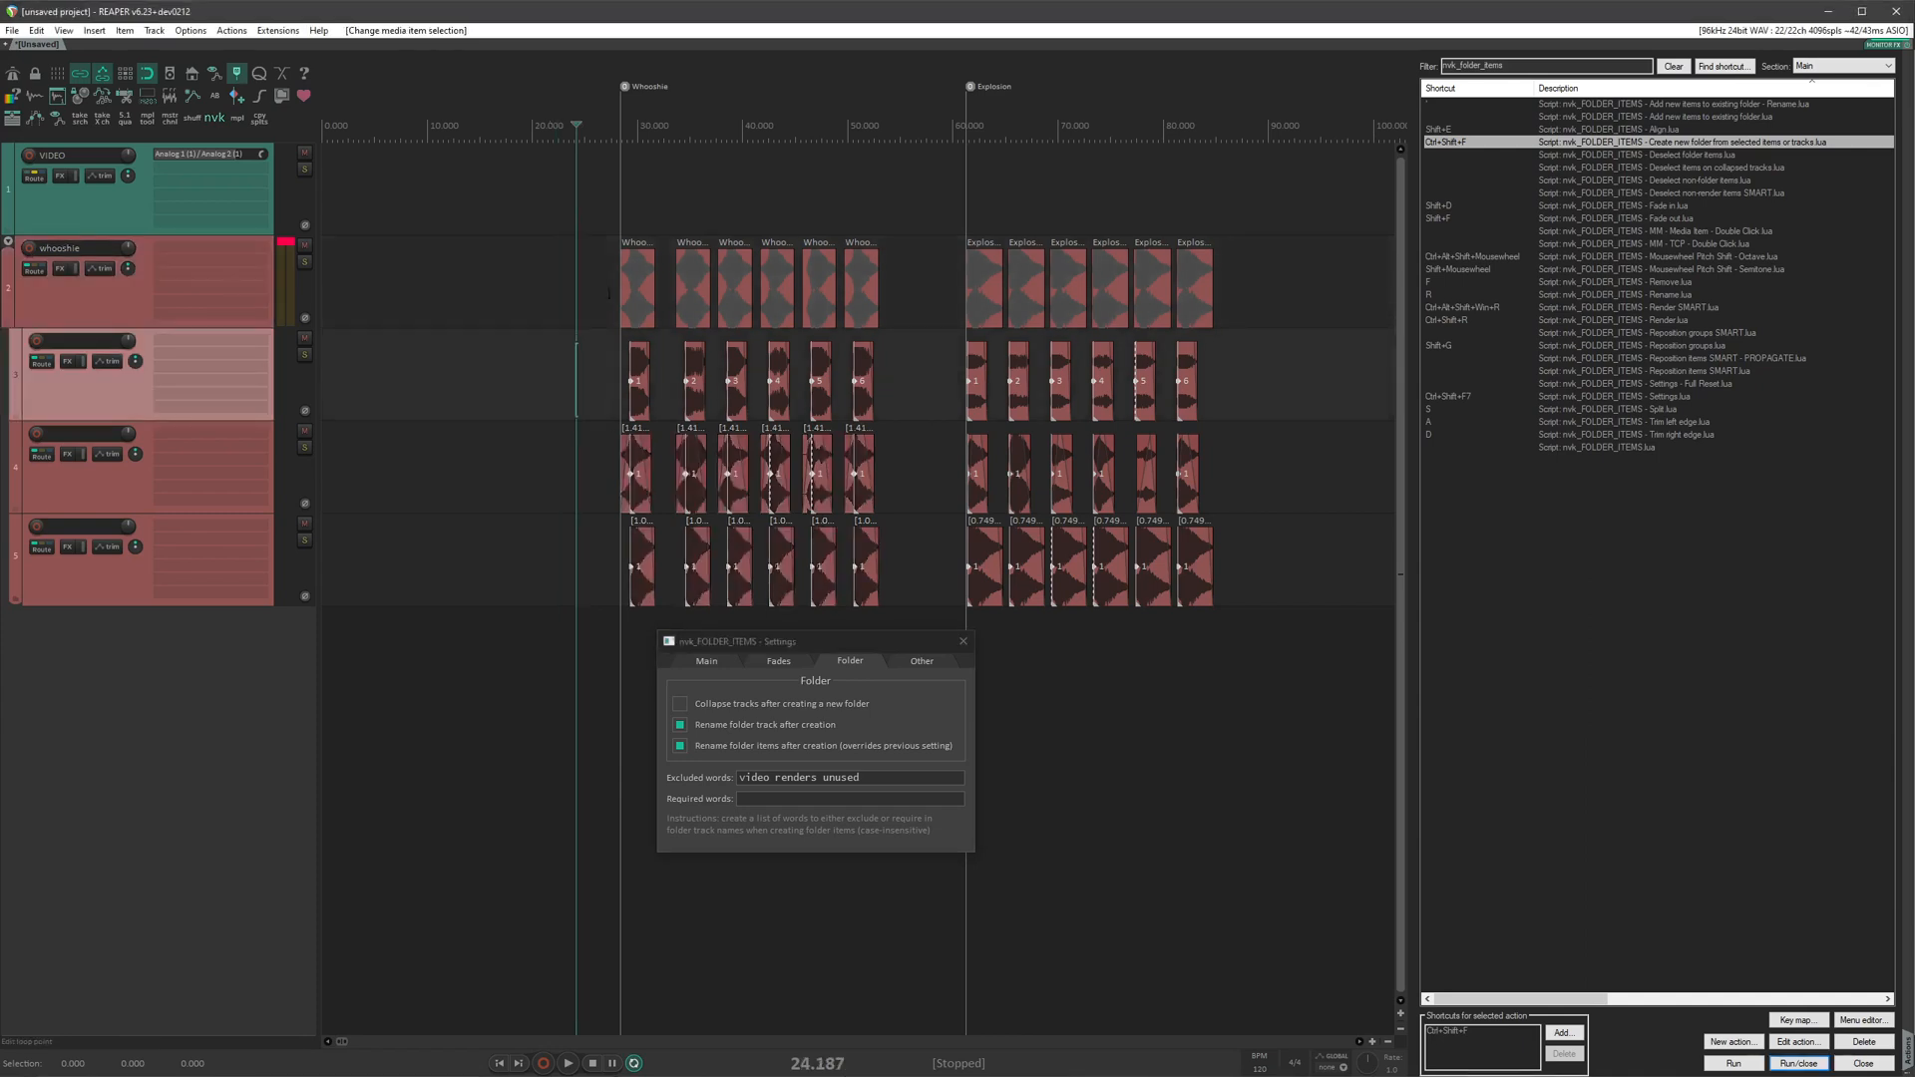
double_click(69, 246)
type("unu")
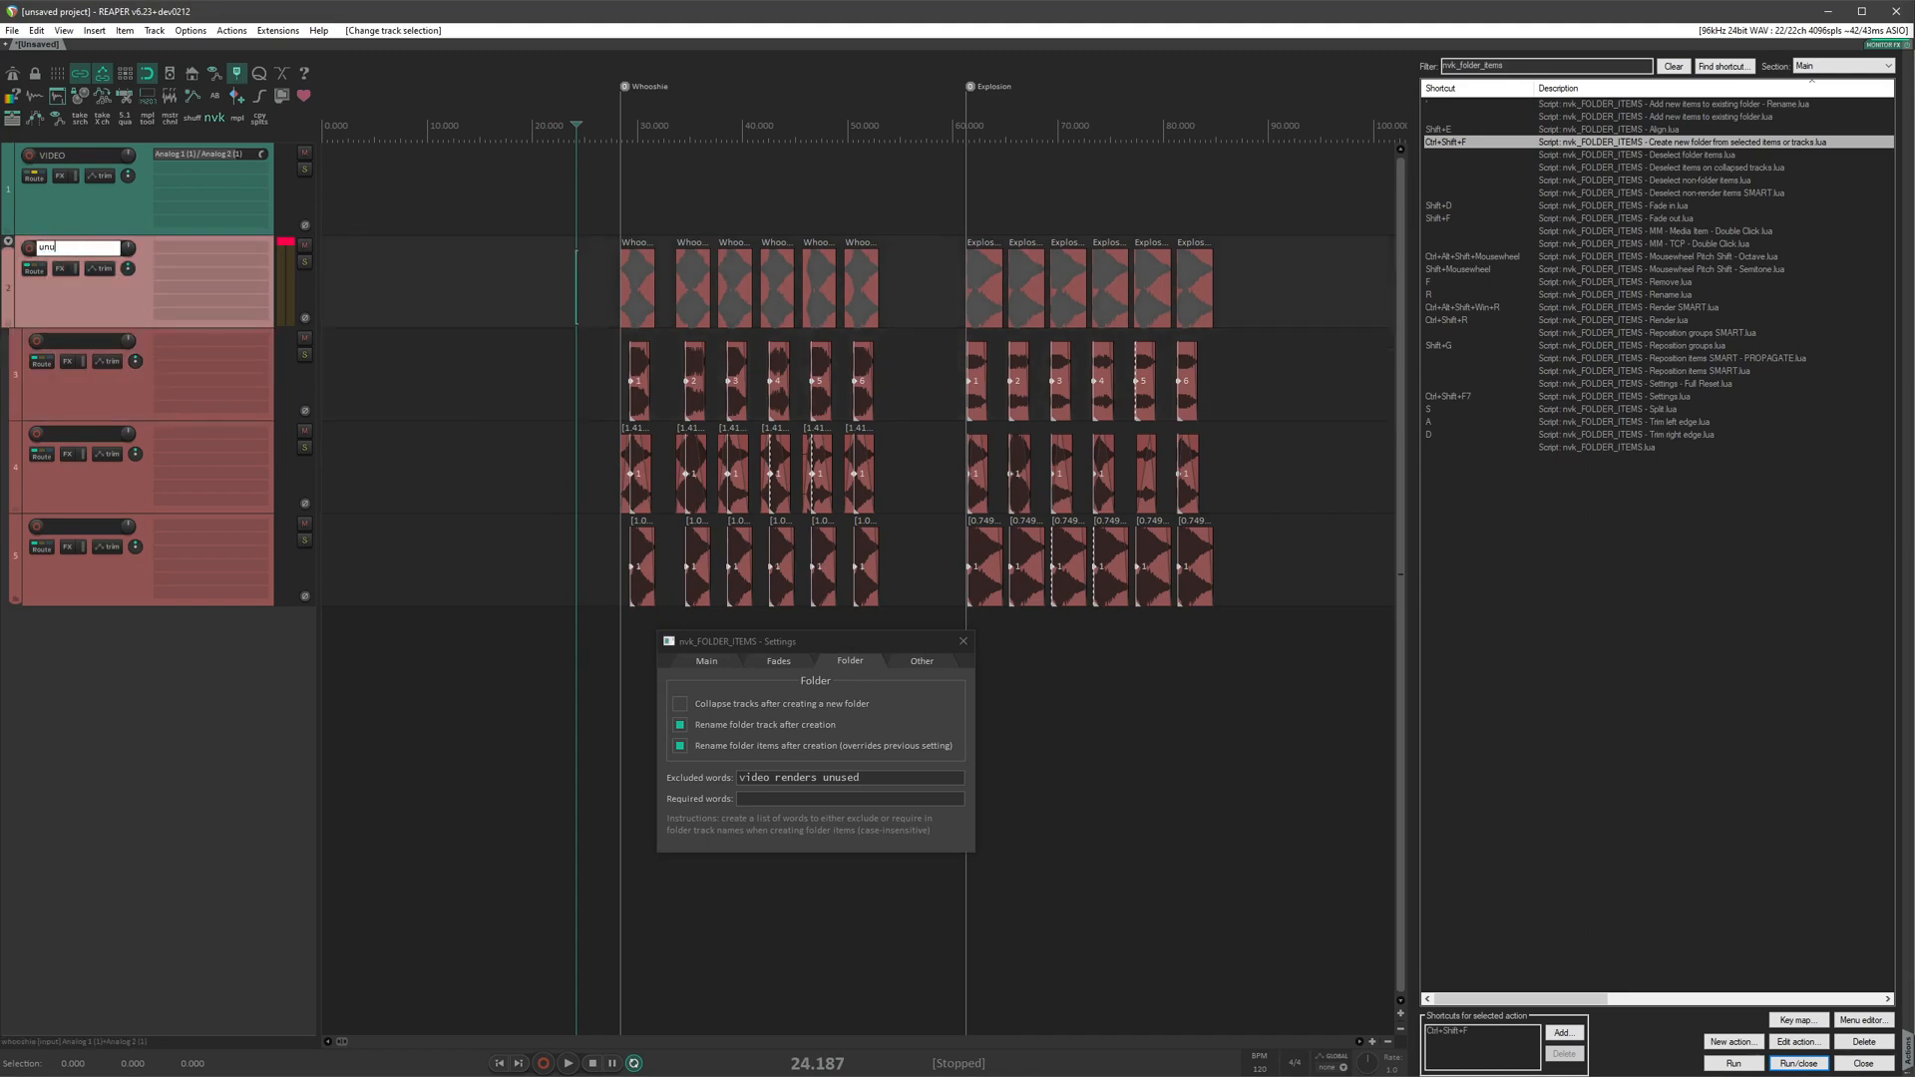
type("sed")
key("Return")
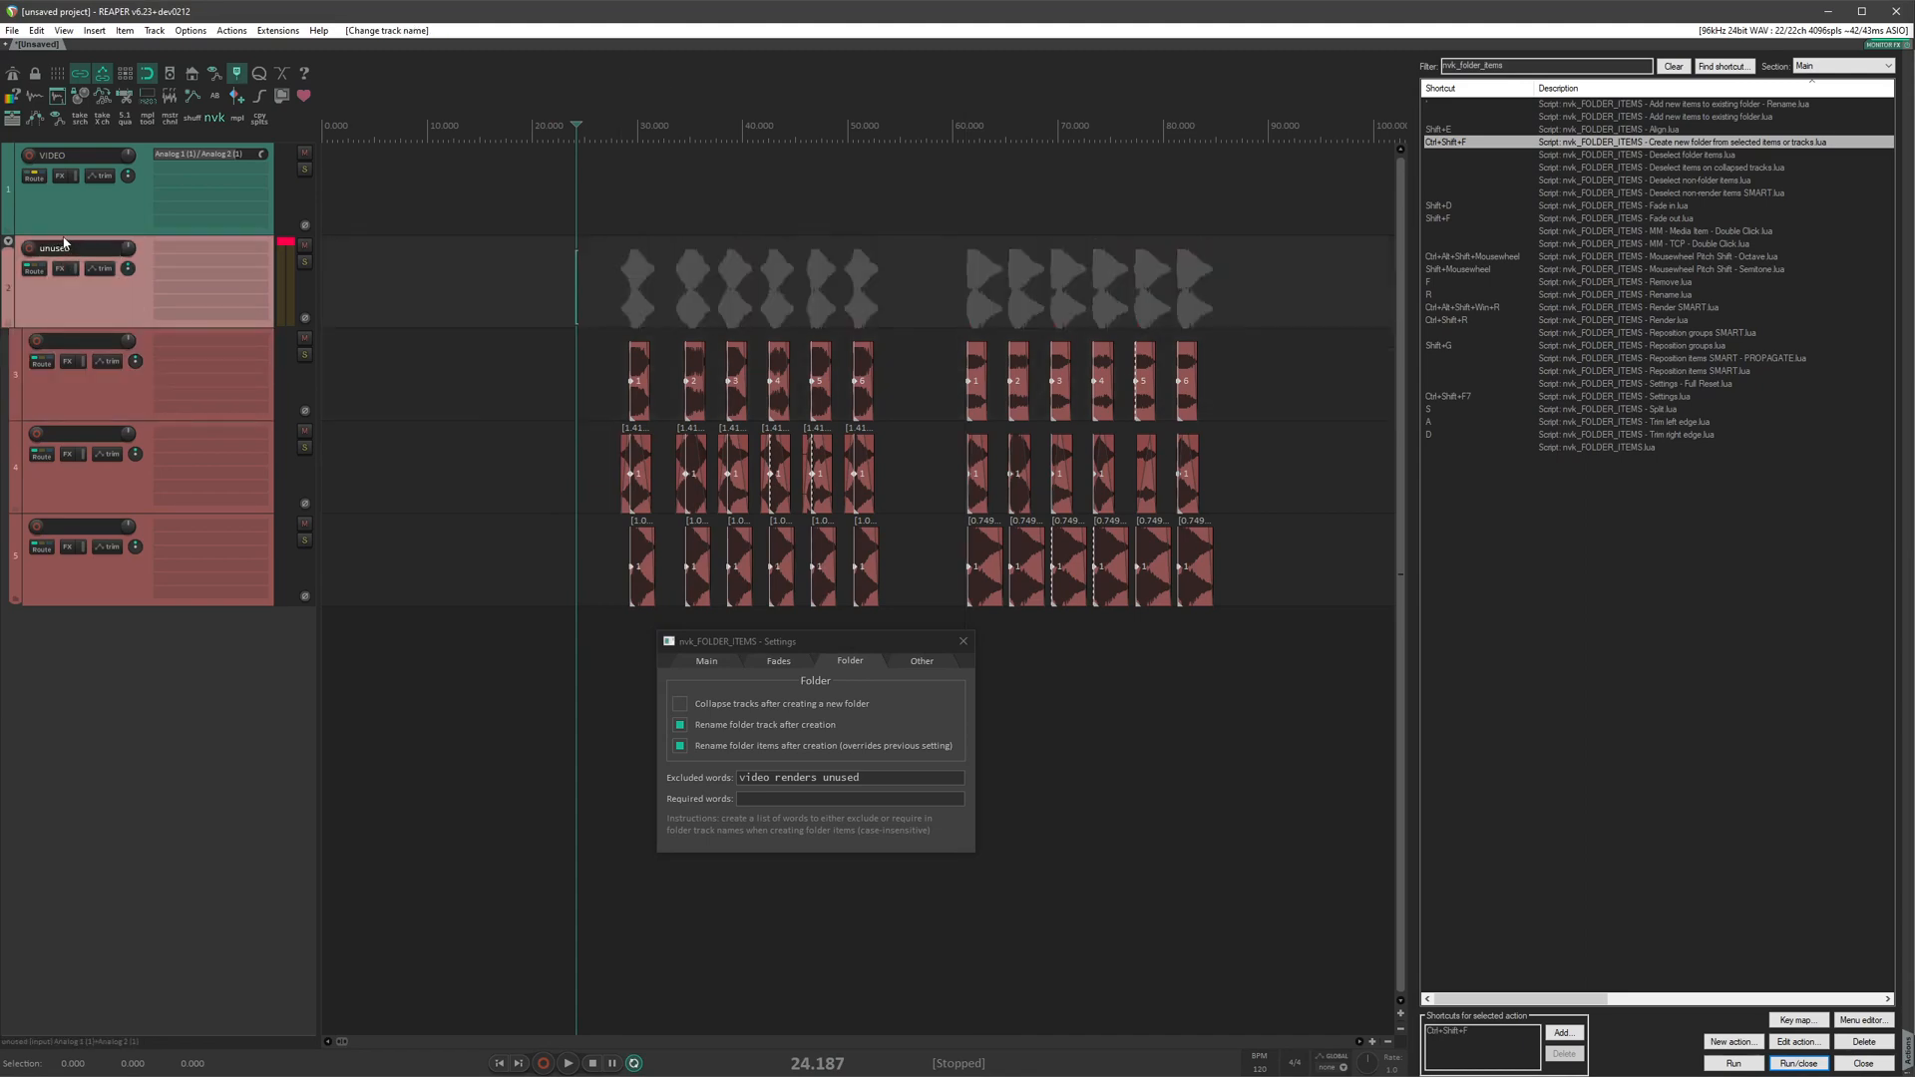
double_click(98, 313)
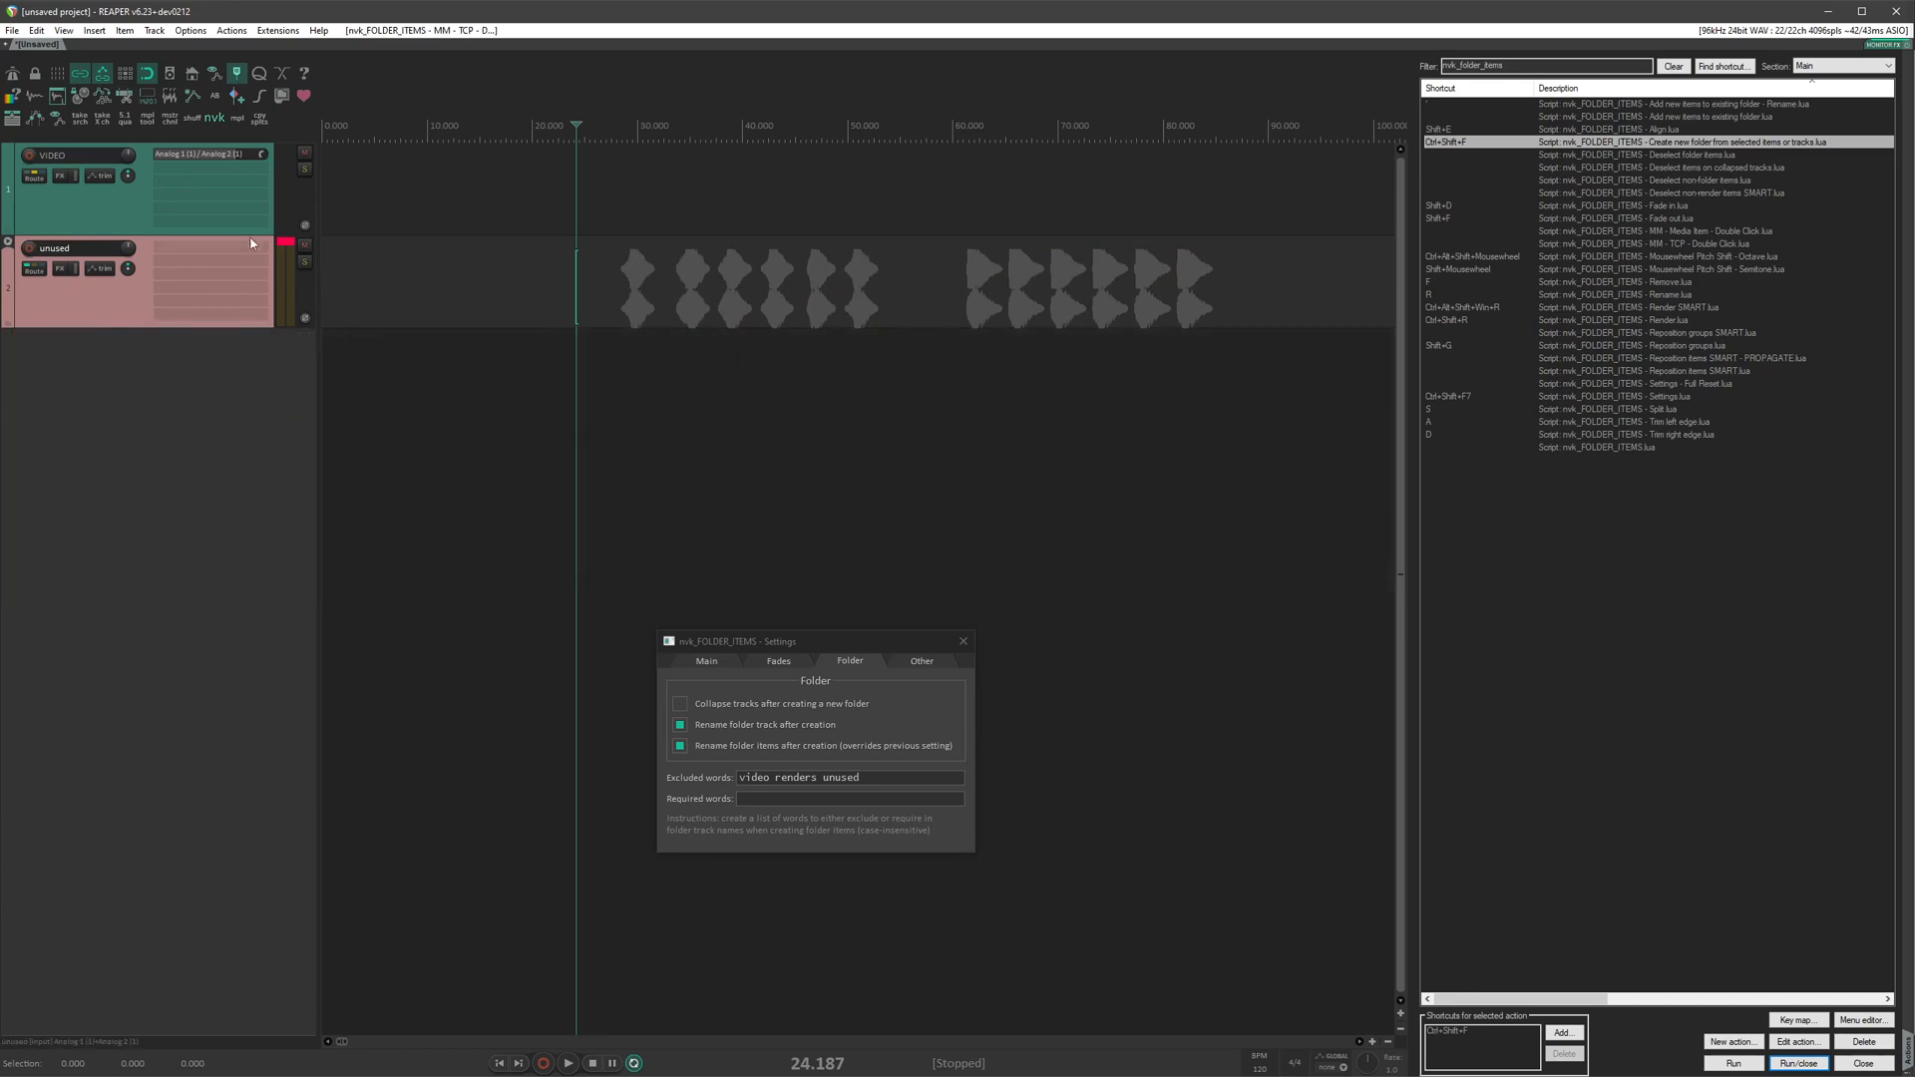
double_click(115, 312)
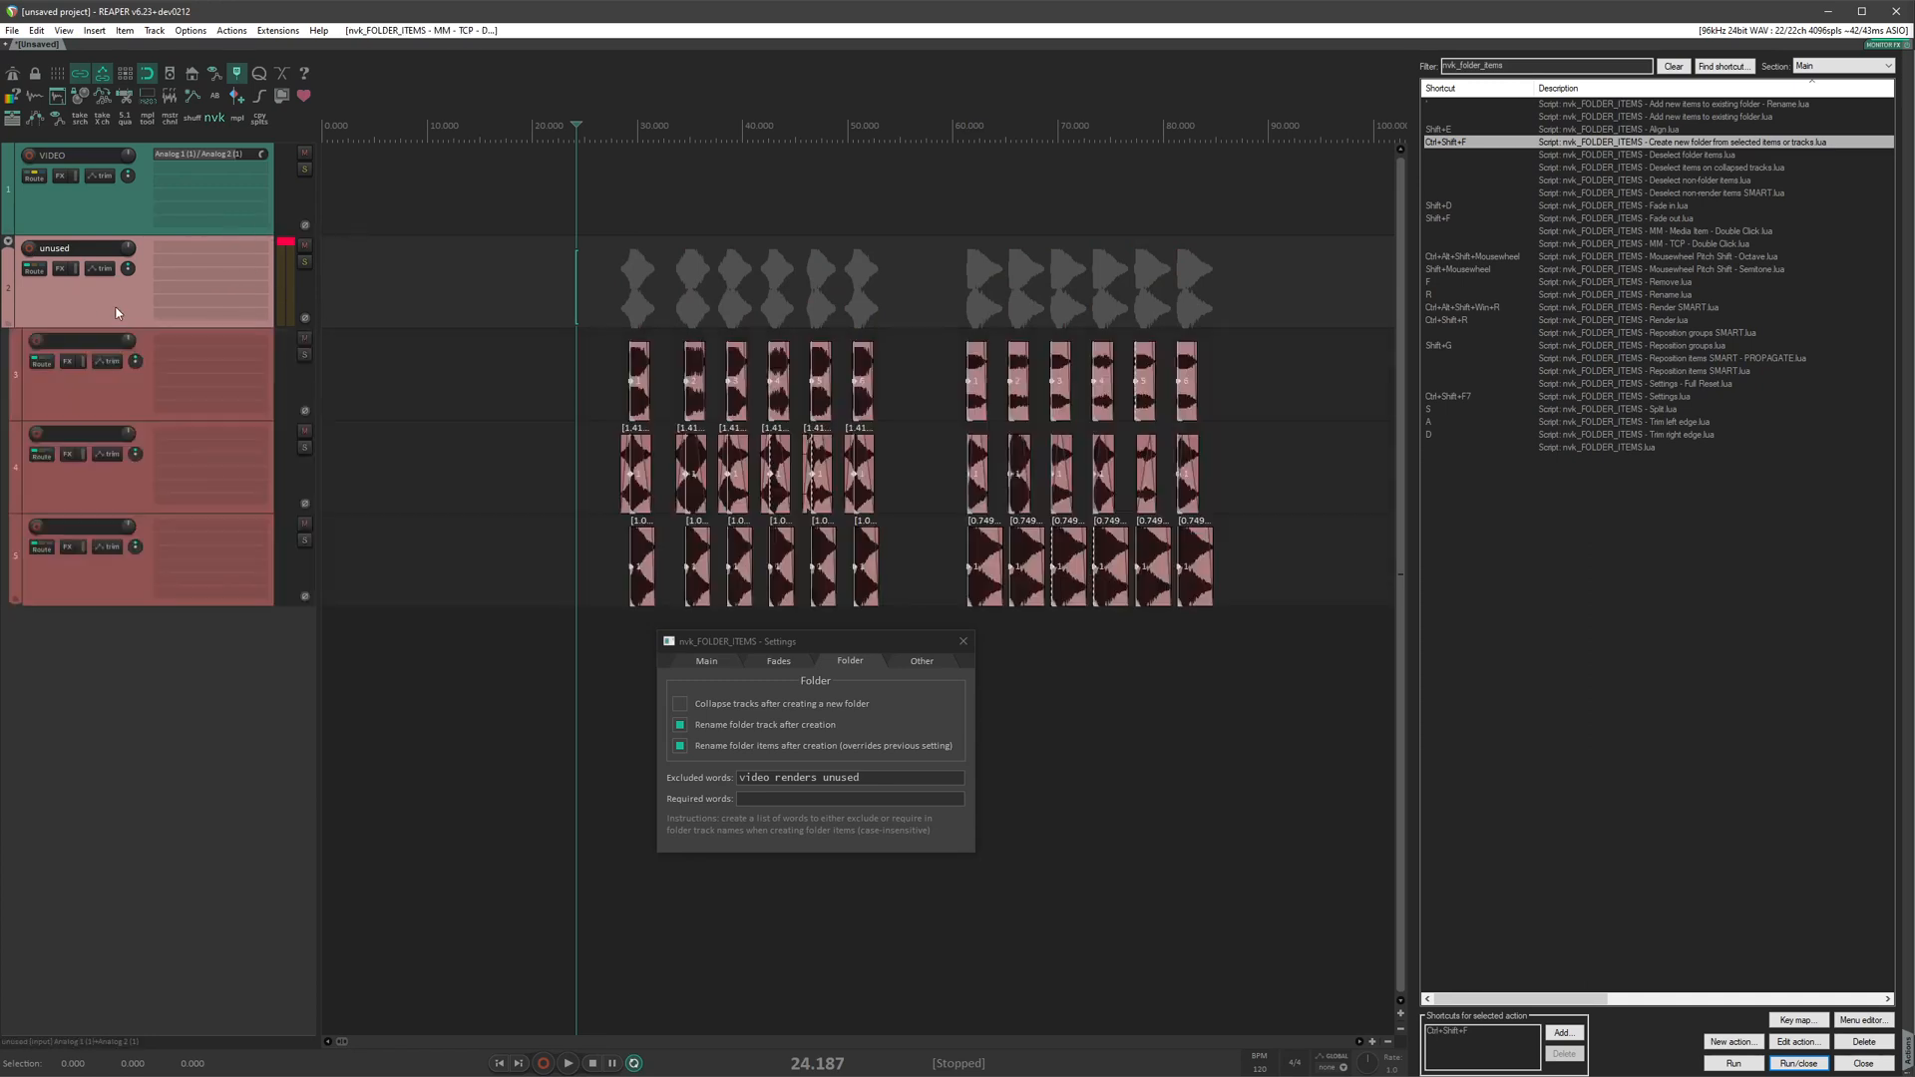
Clear the name of the unused folder track and set Required words to sfx in the folder settings.
double_click(89, 246)
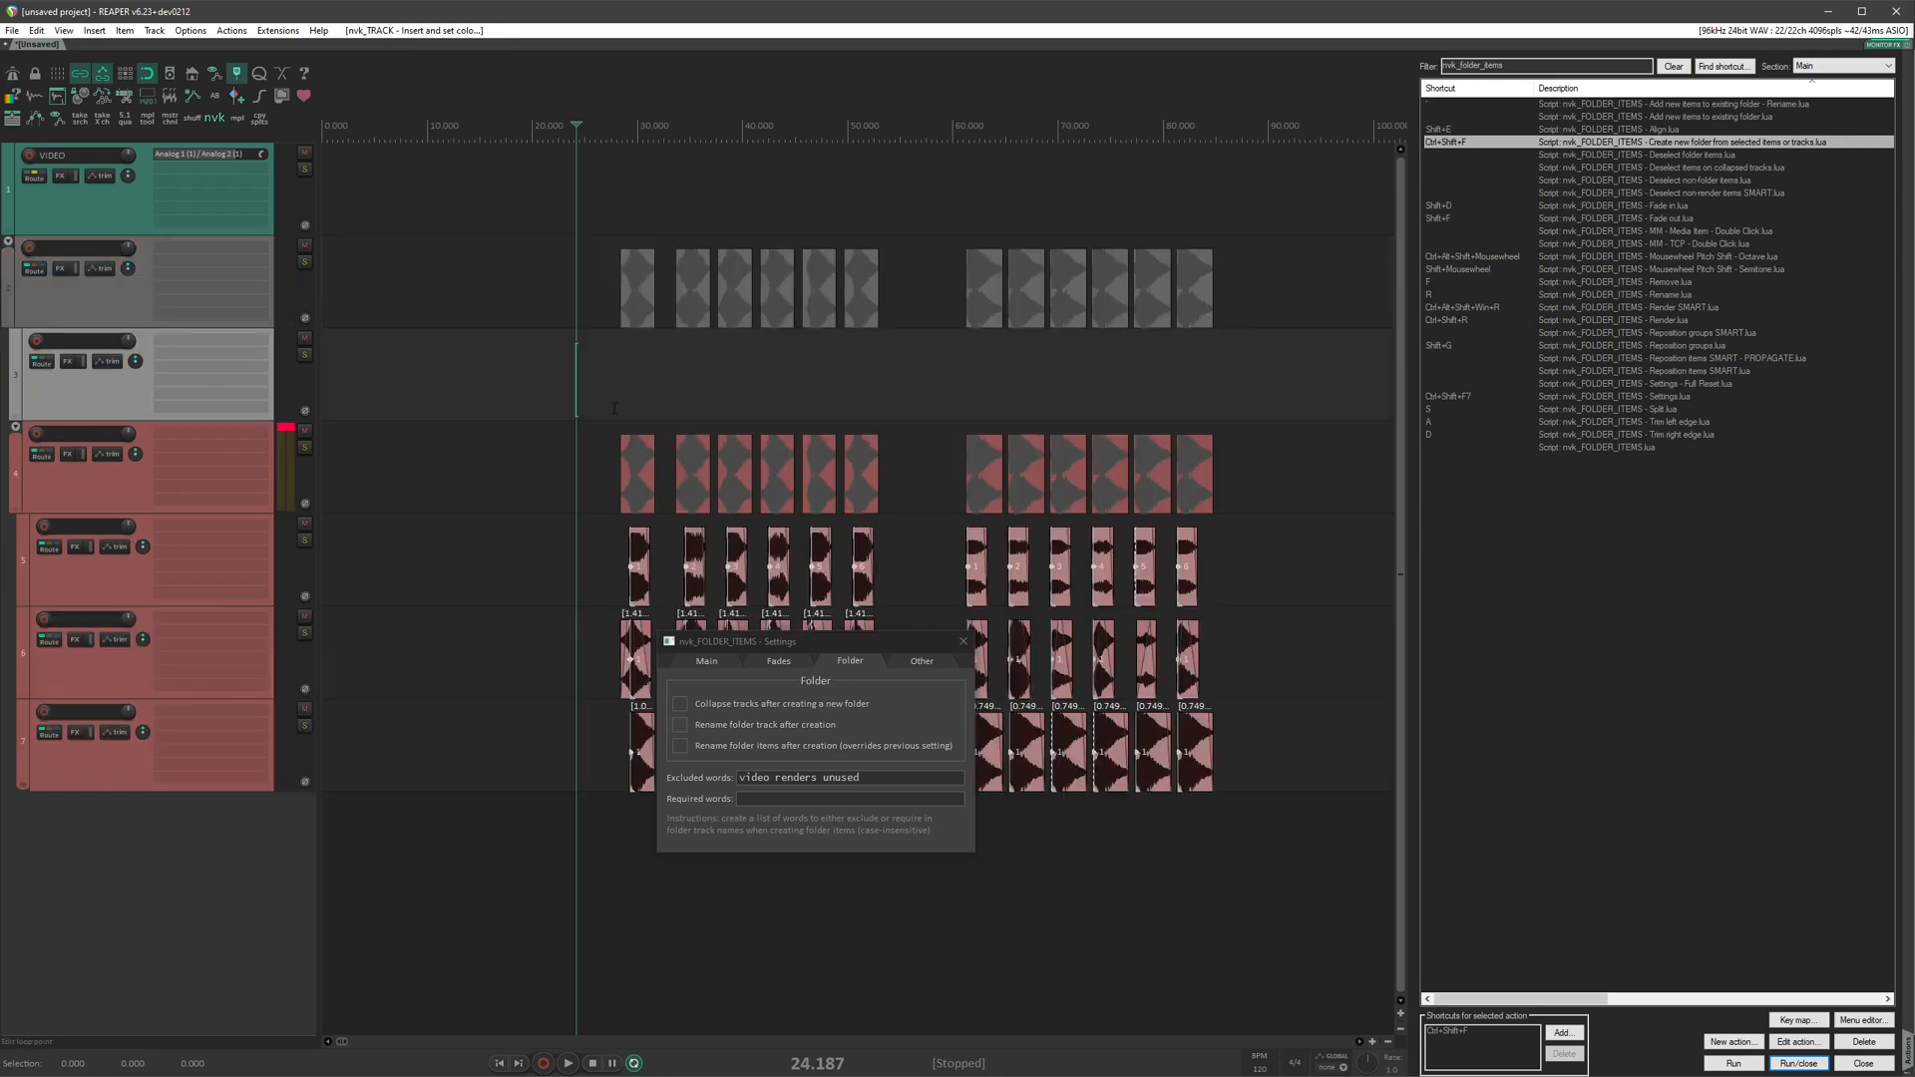
left_click(756, 798)
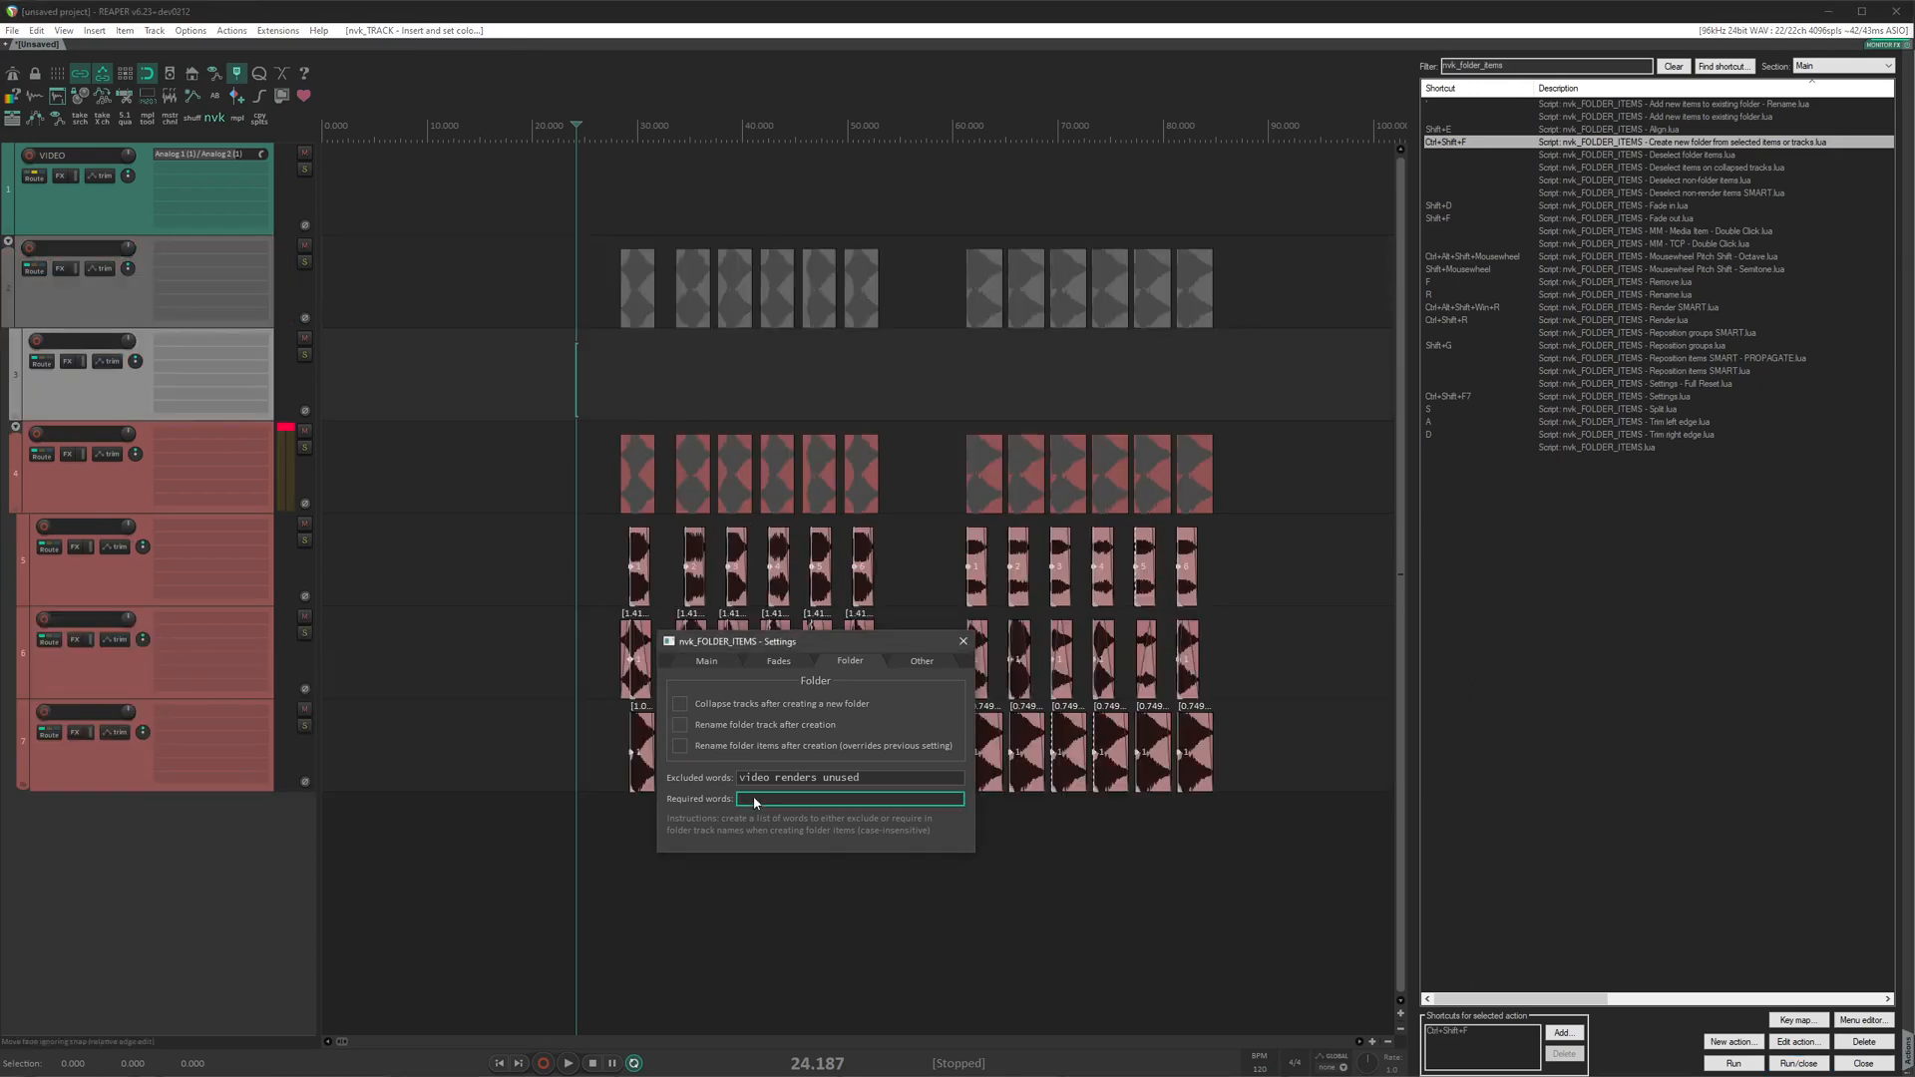
type("sfx")
key("Return")
left_click(539, 608)
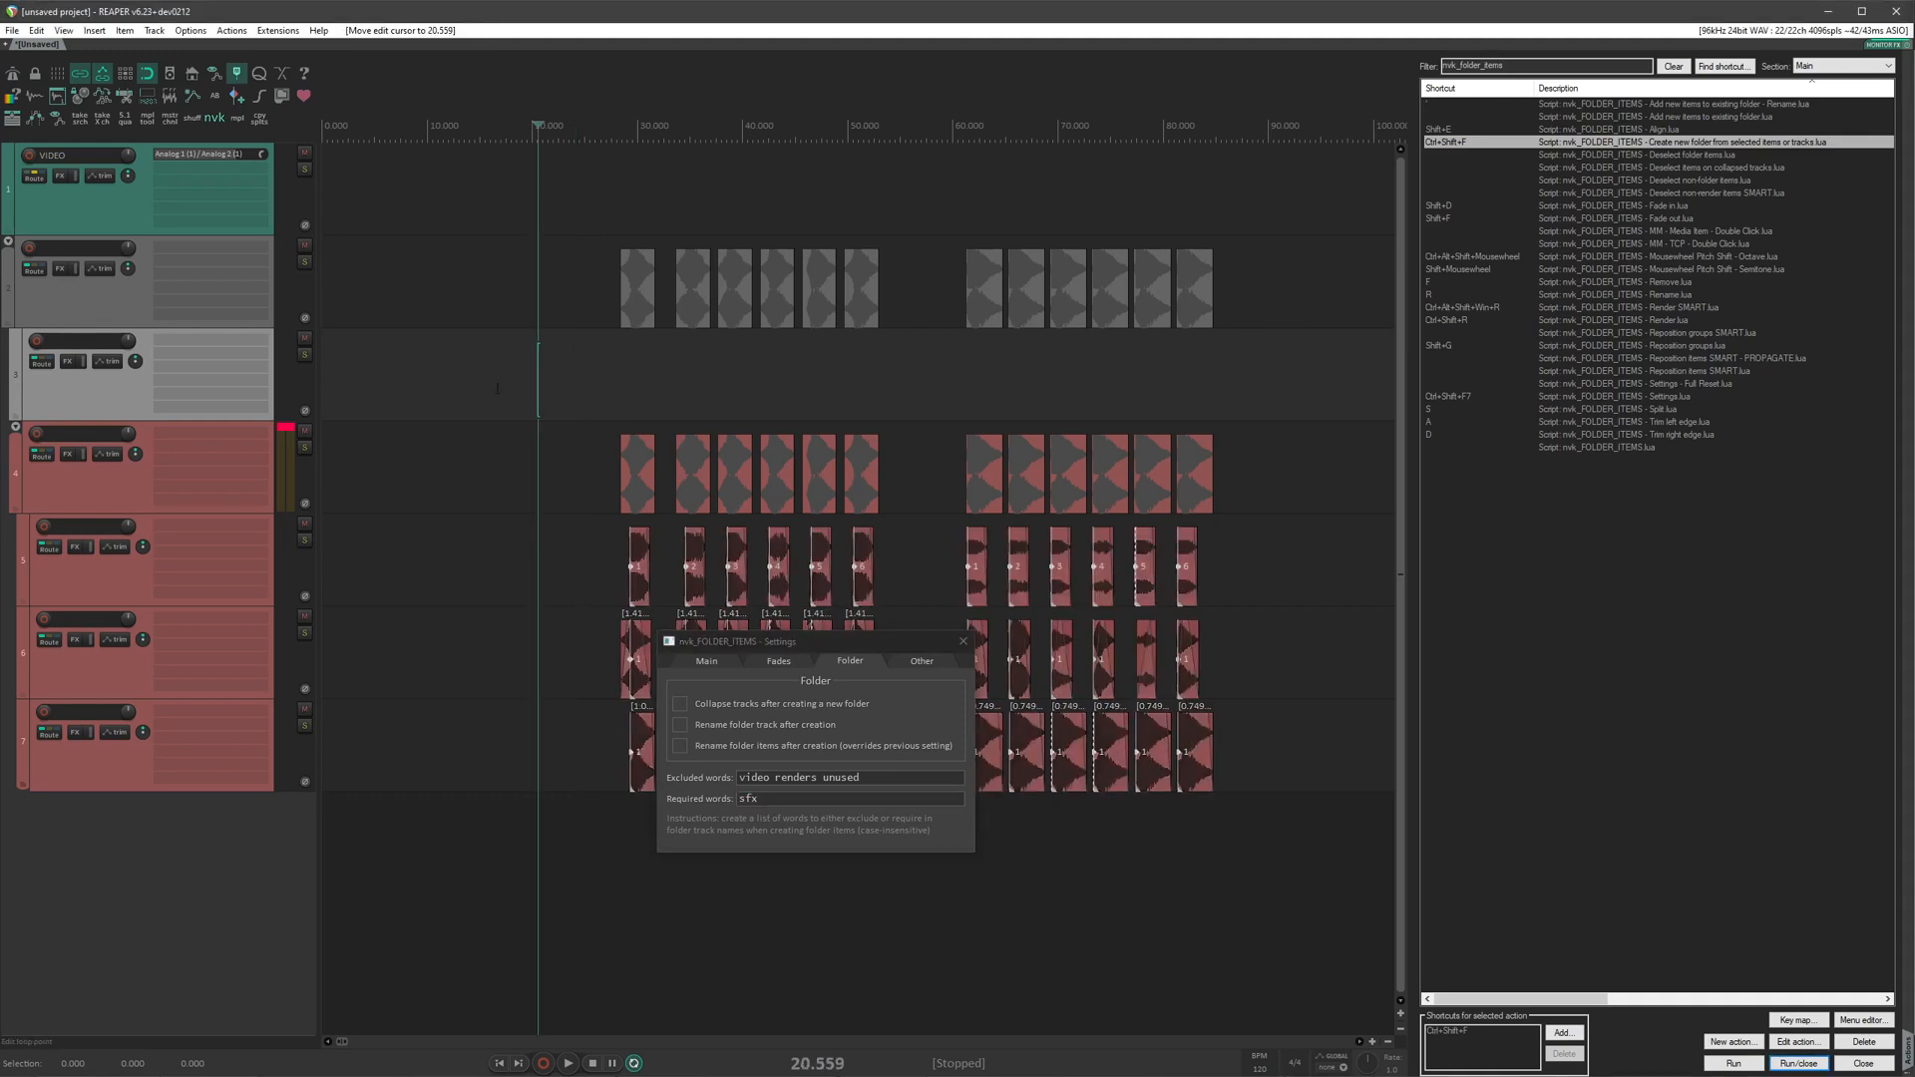
Rename the parent folder track below the VIDEO track sfx.
double_click(88, 262)
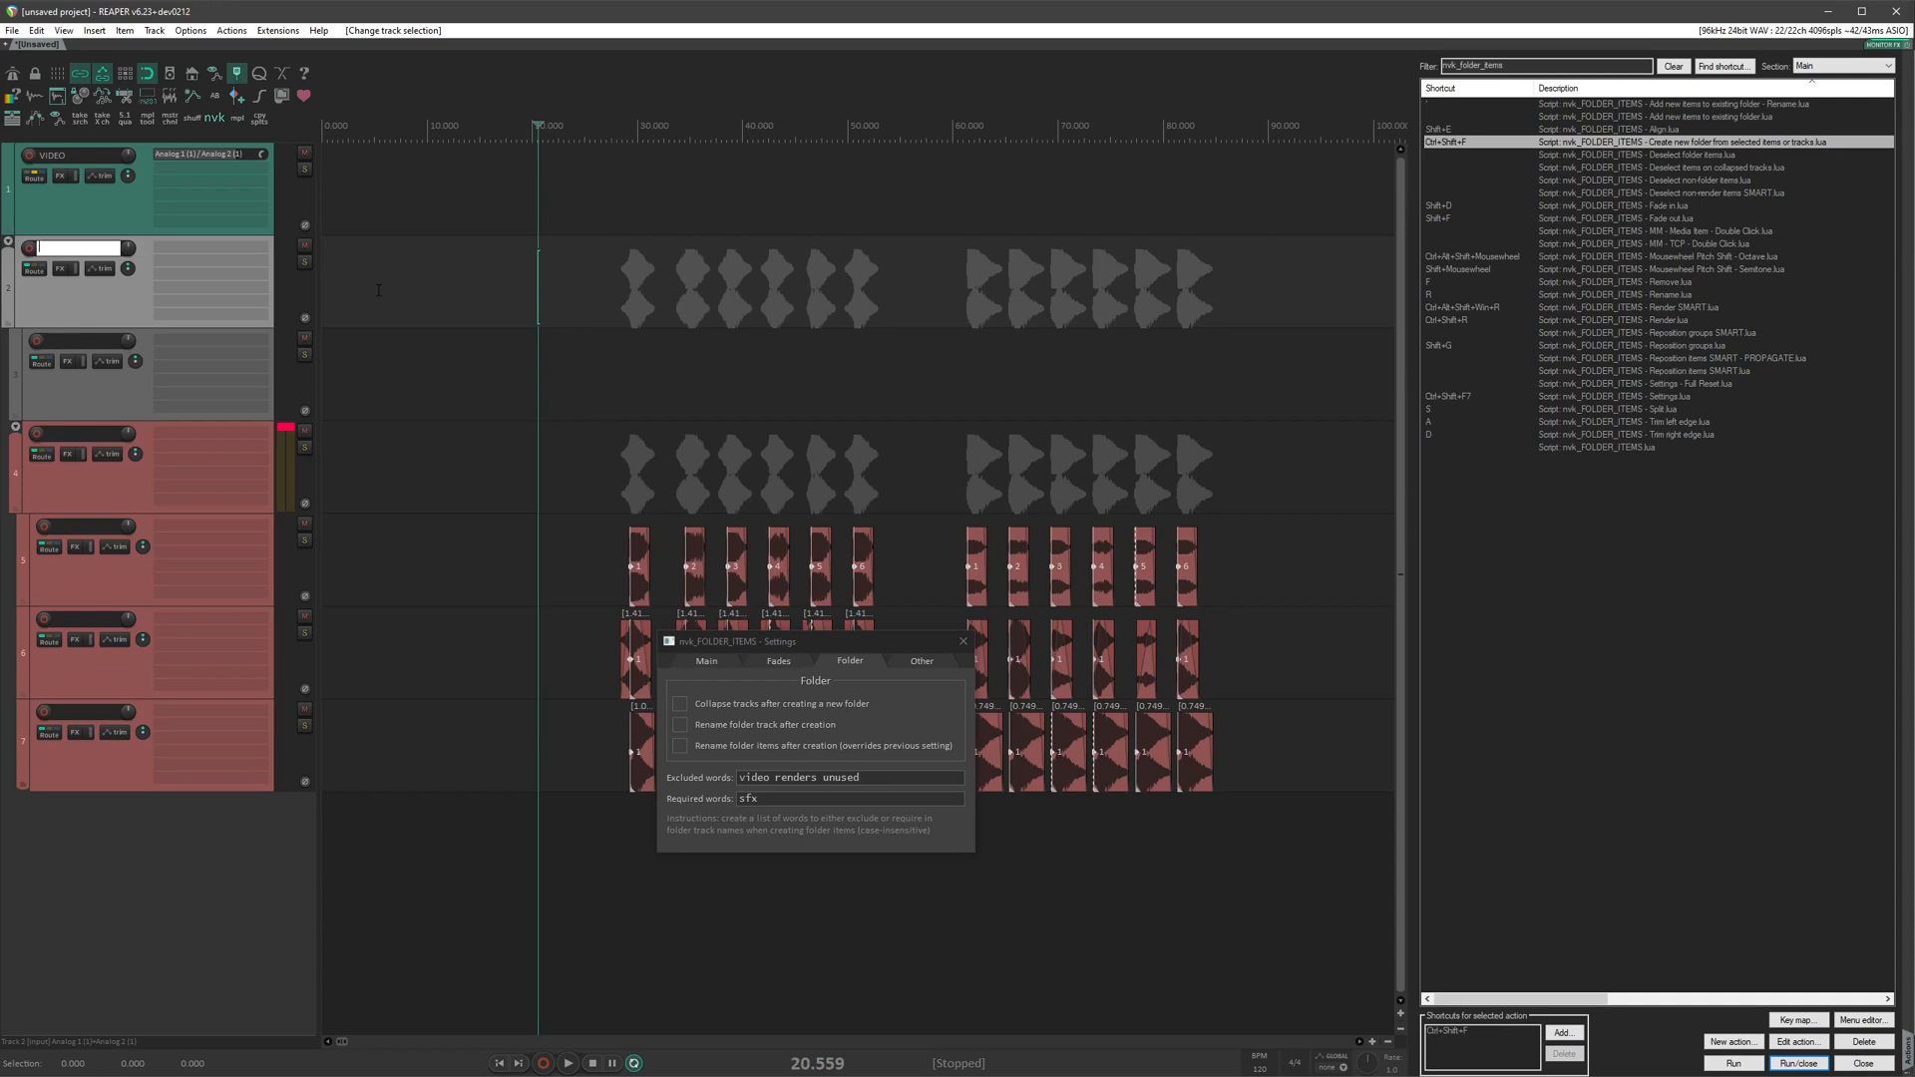
type("sfx")
key("Return")
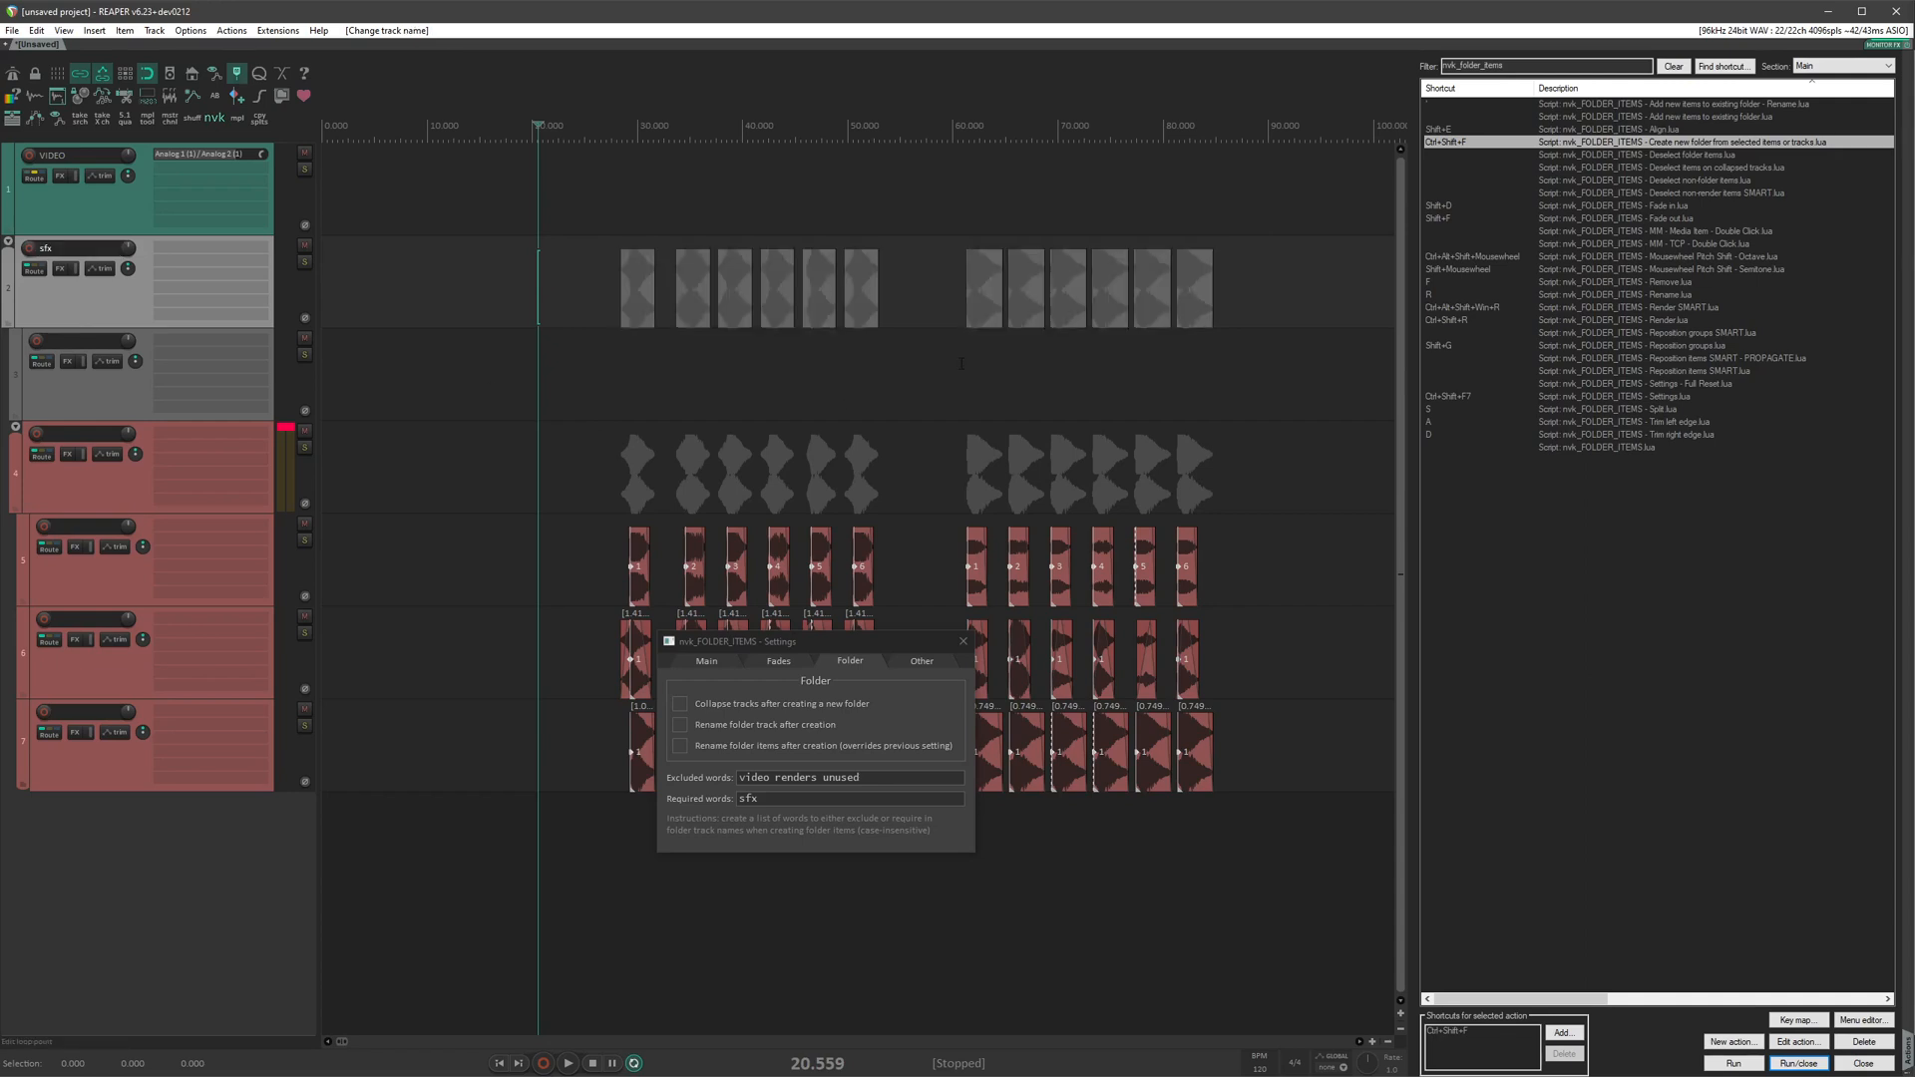
Copy the first Whooshie item from the track below onto the nested folder track and place another copy over the second folder item.
left_click_drag(547, 475, 1025, 925)
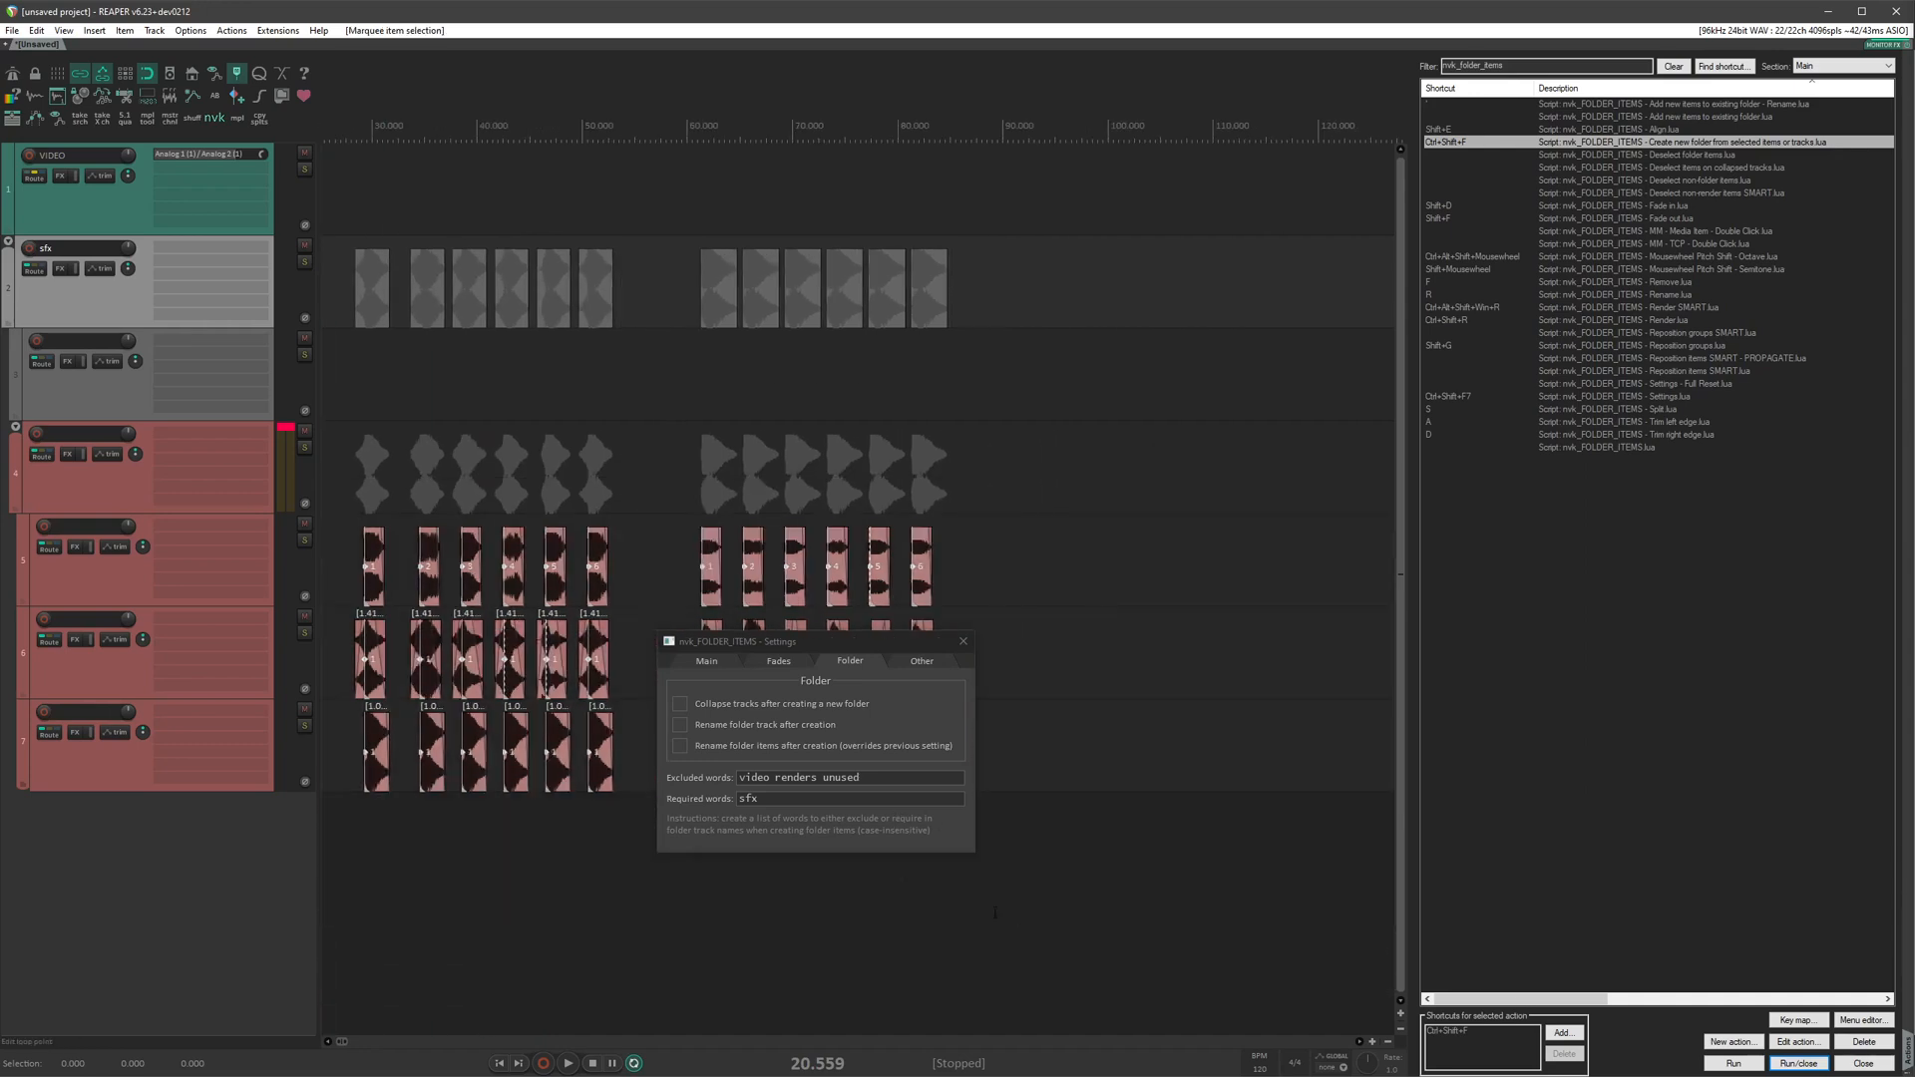
left_click(464, 483)
scroll(466, 485, "down", 2)
left_click_drag(541, 567, 539, 478)
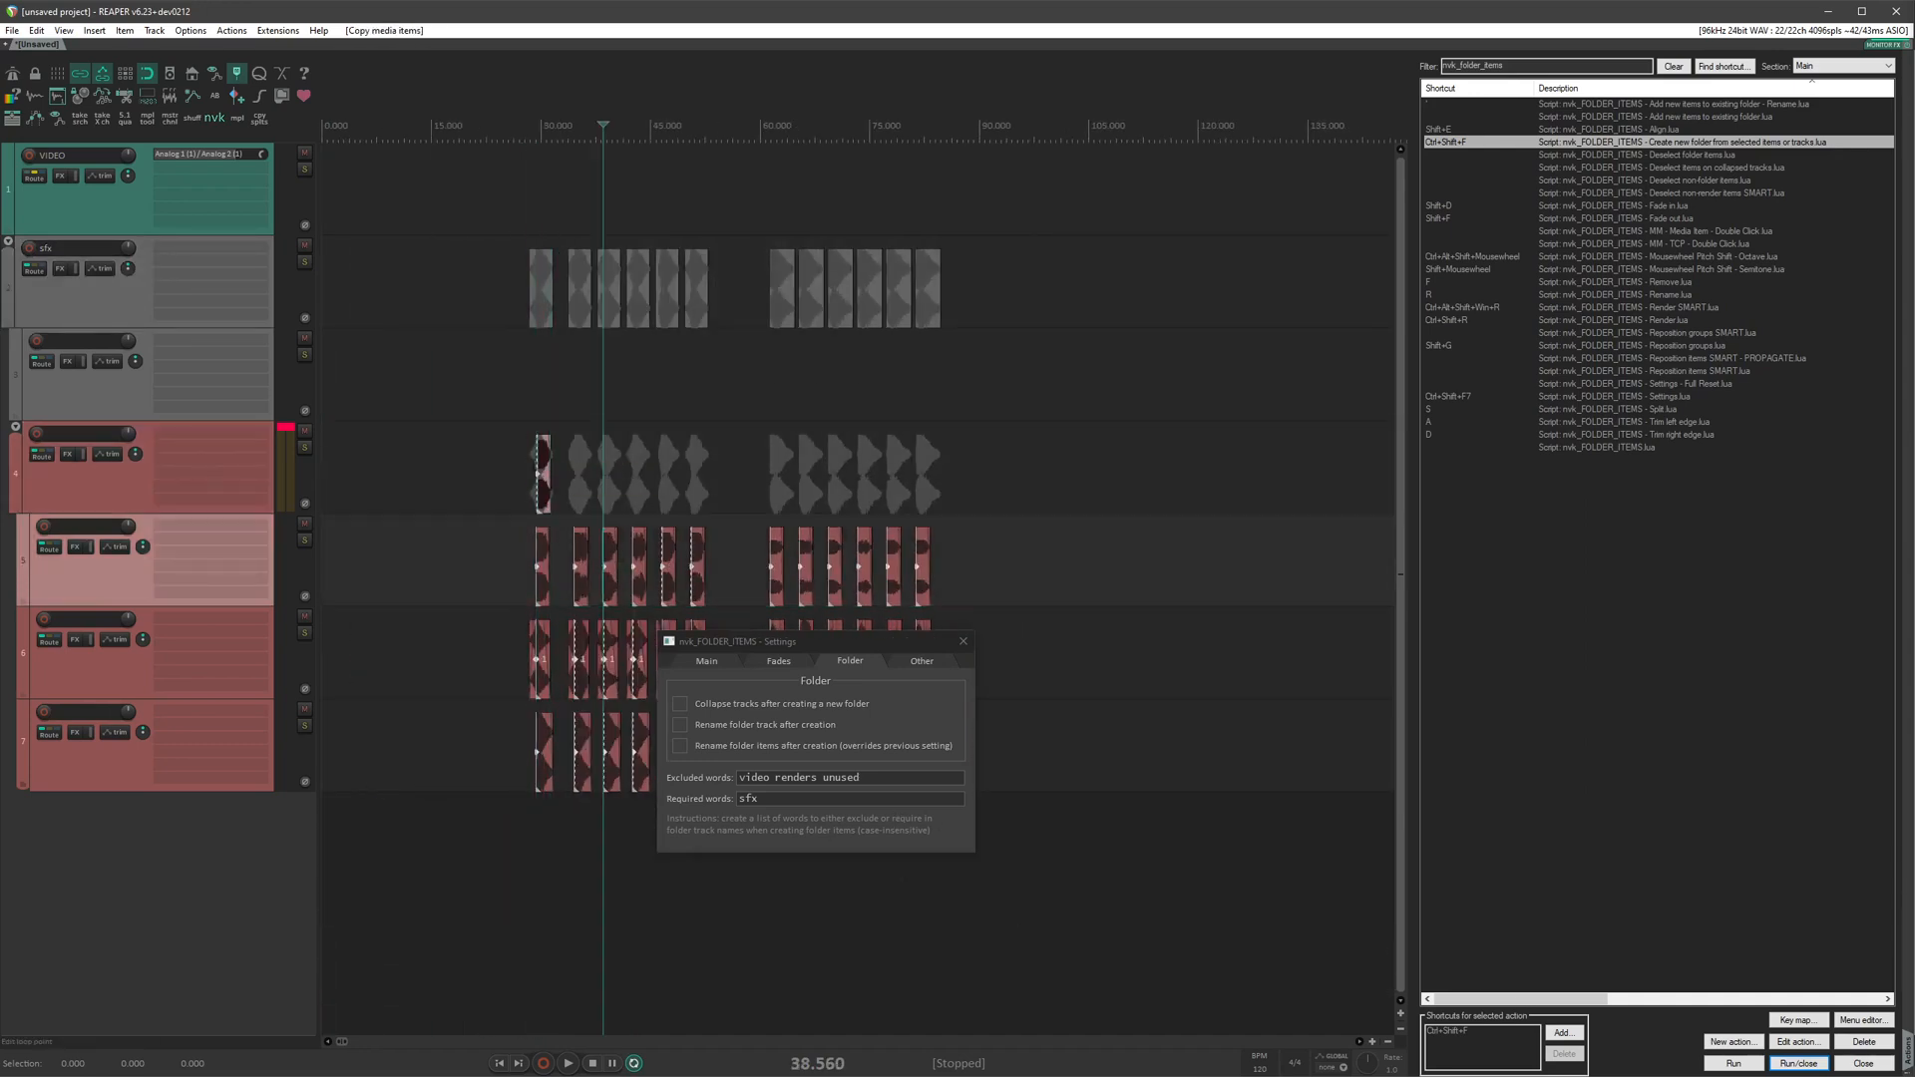
left_click(544, 479)
scroll(543, 479, "up", 3)
left_click_drag(867, 490, 987, 489)
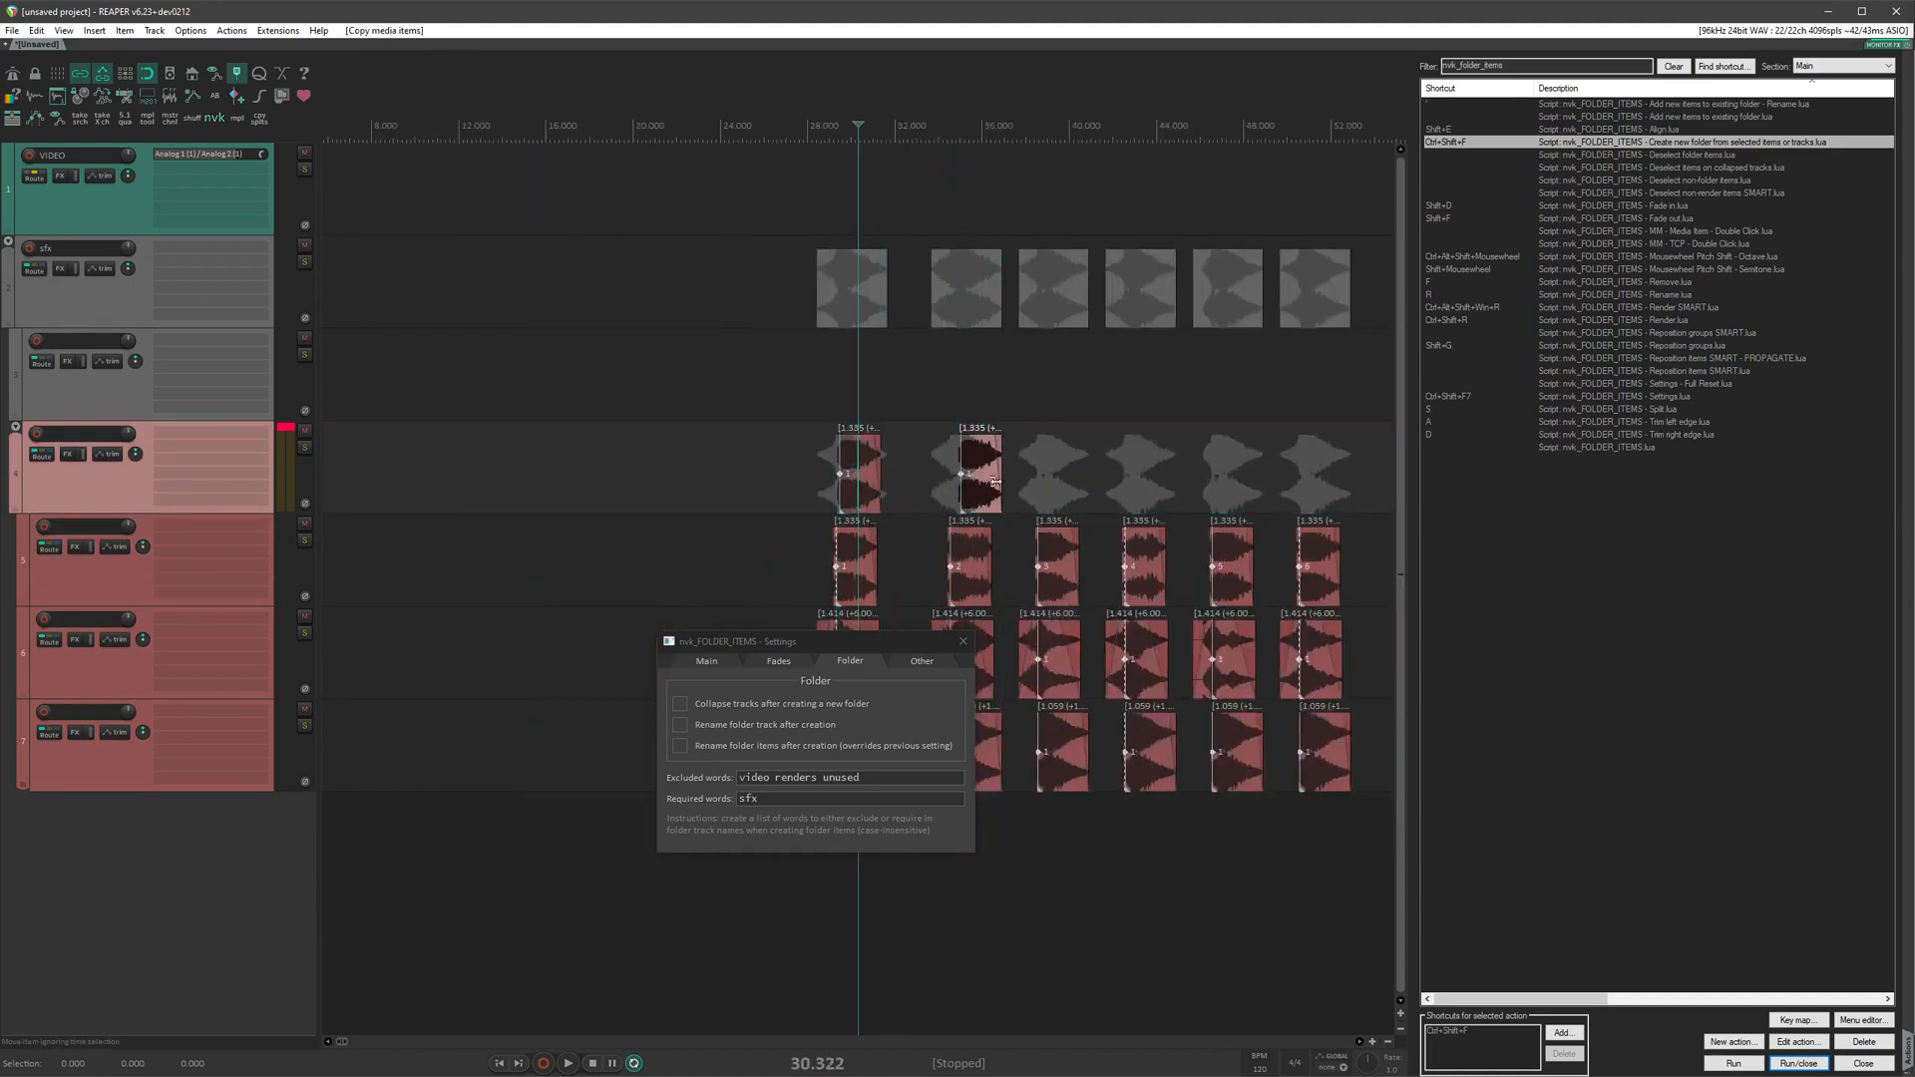
scroll(893, 501, "down", 3)
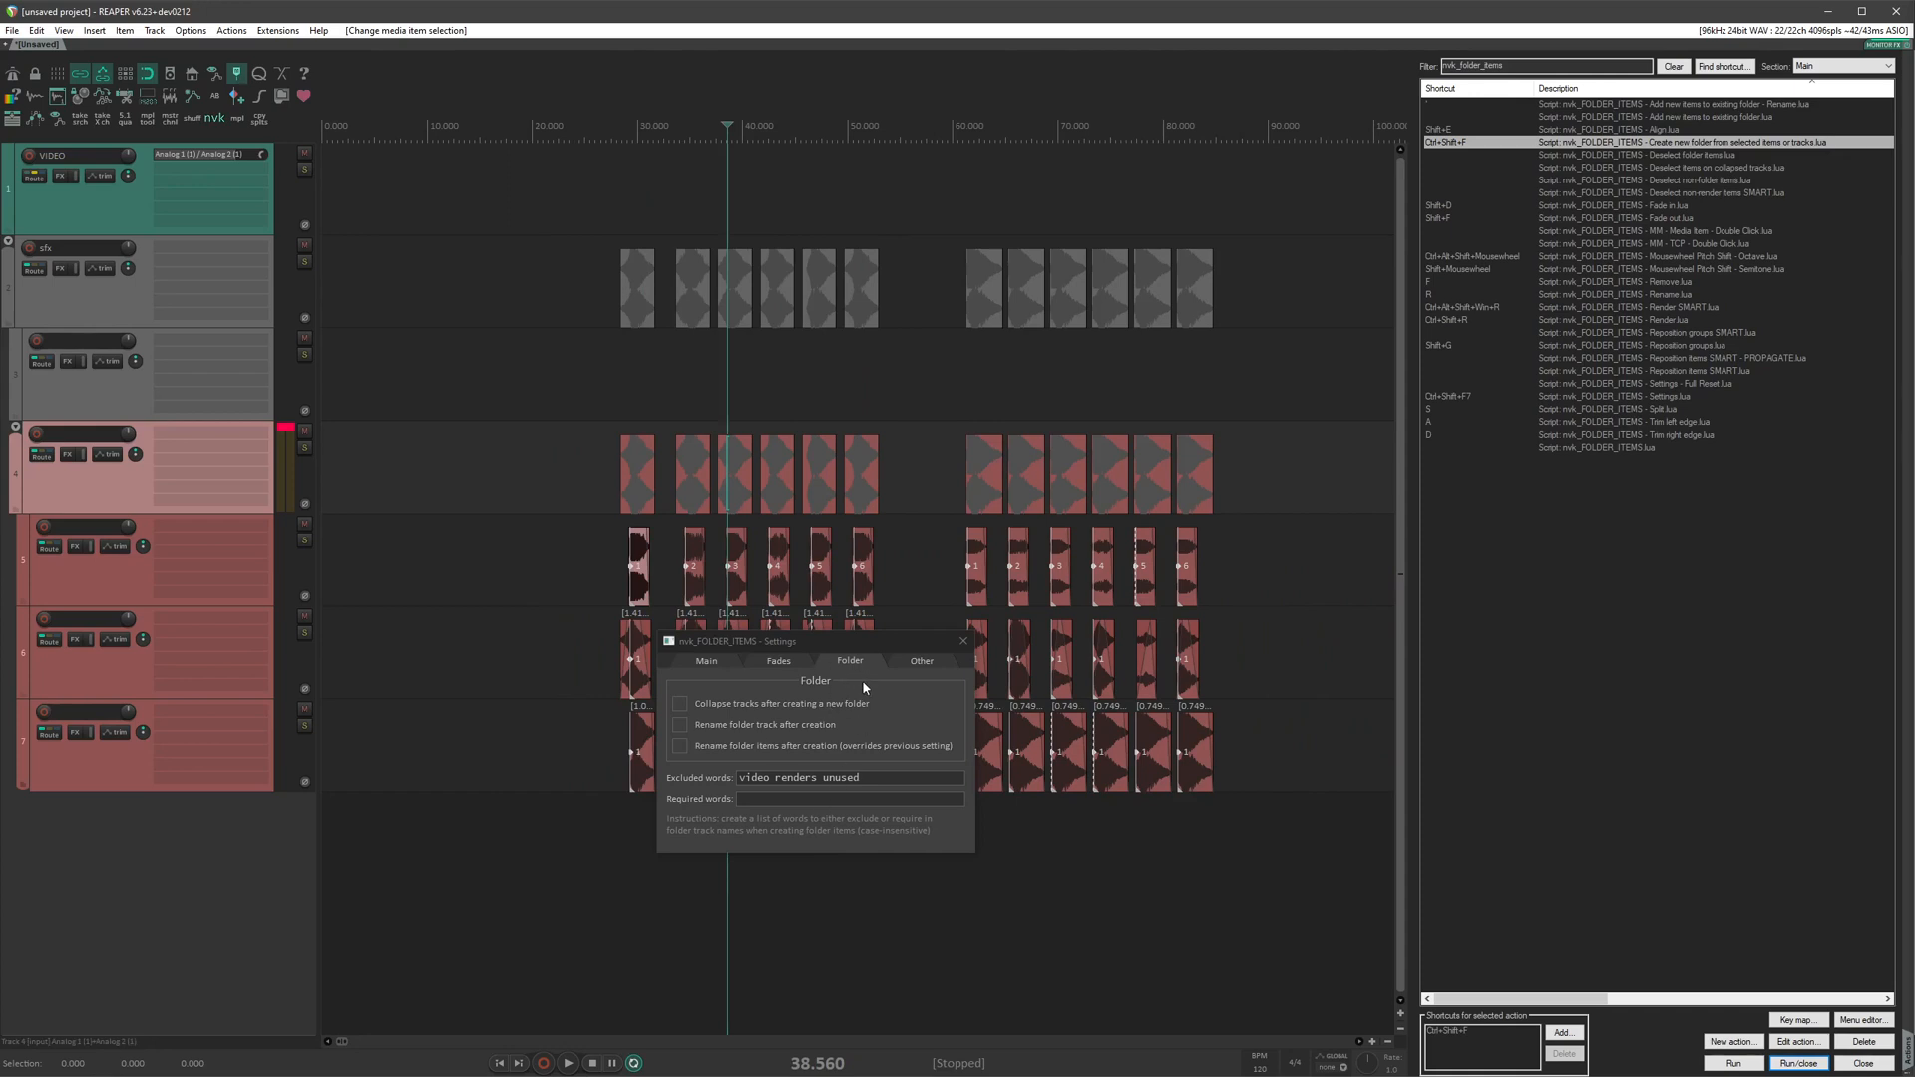
Close the folder settings, select all Whooshie and Explosion items, and run the nvk_FOLDER_ITEMS - Render SMART script on them.
left_click(963, 641)
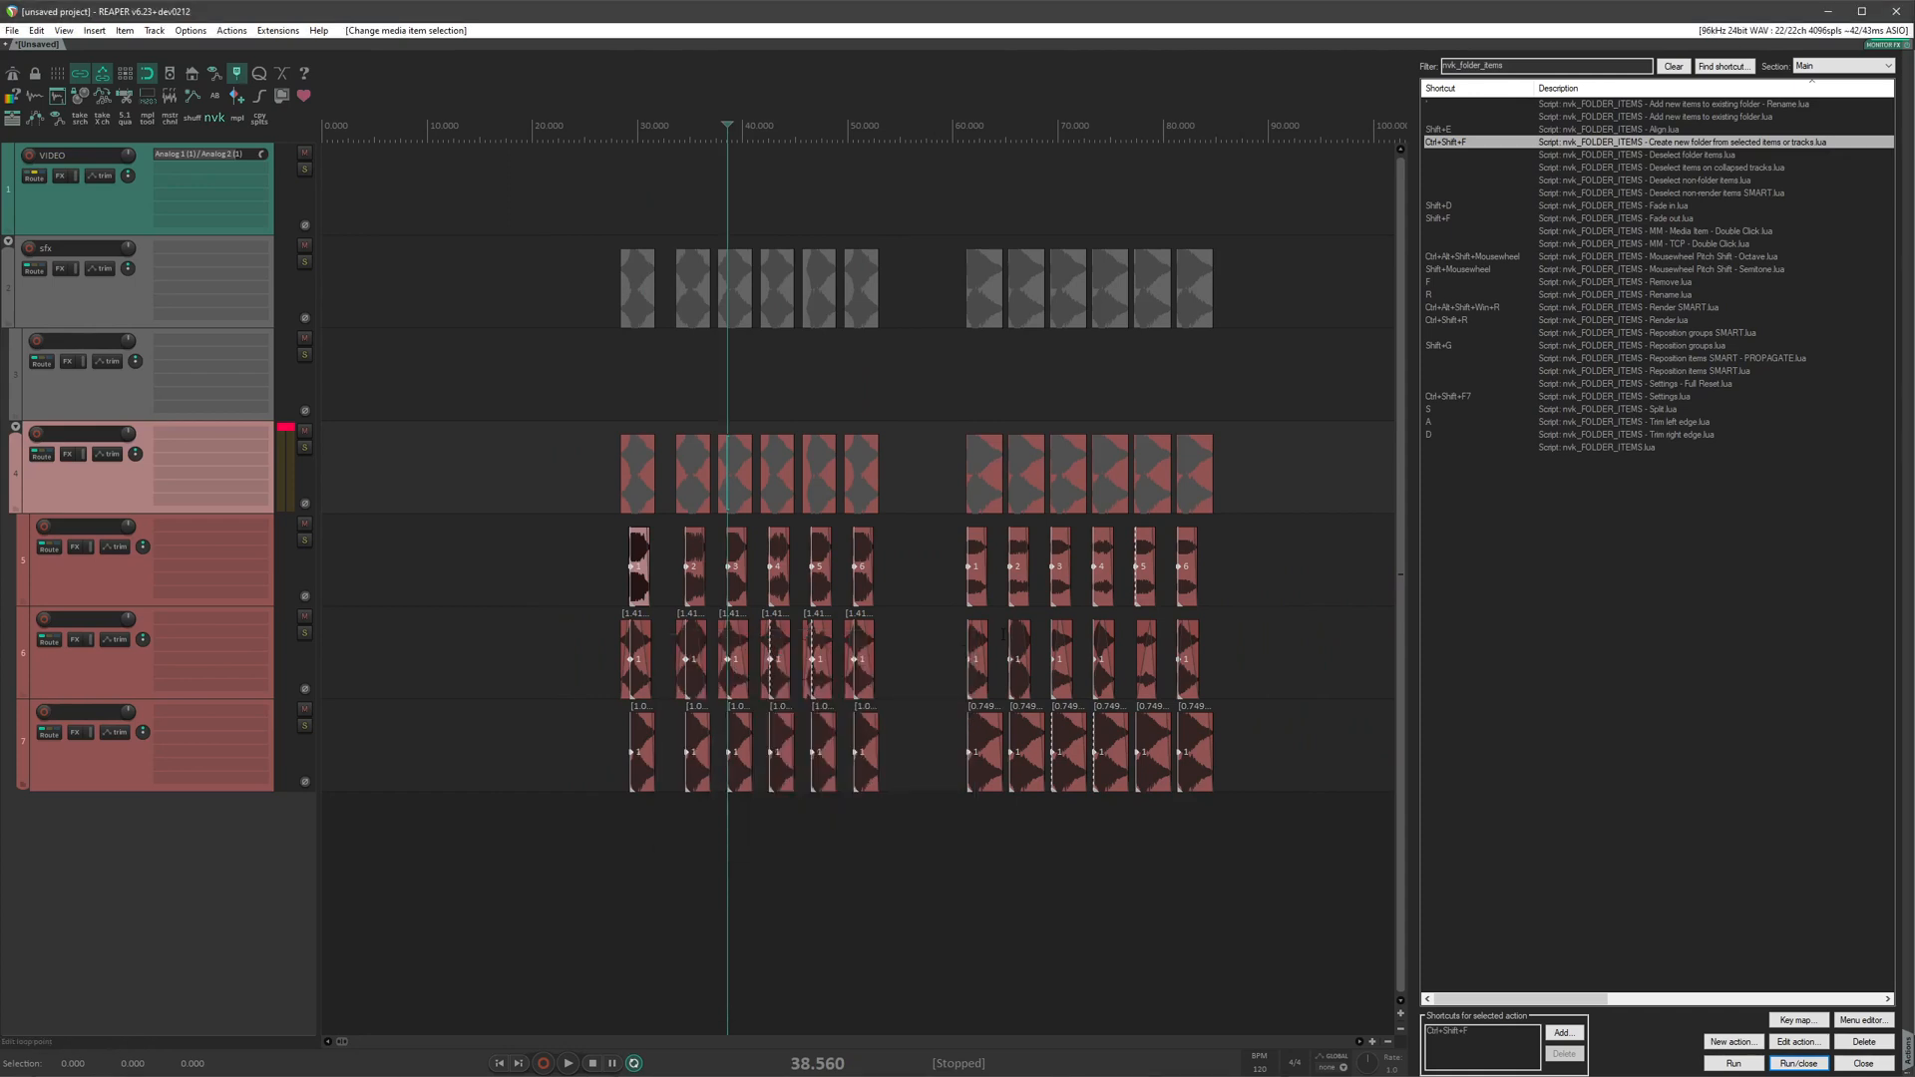
left_click(1581, 308)
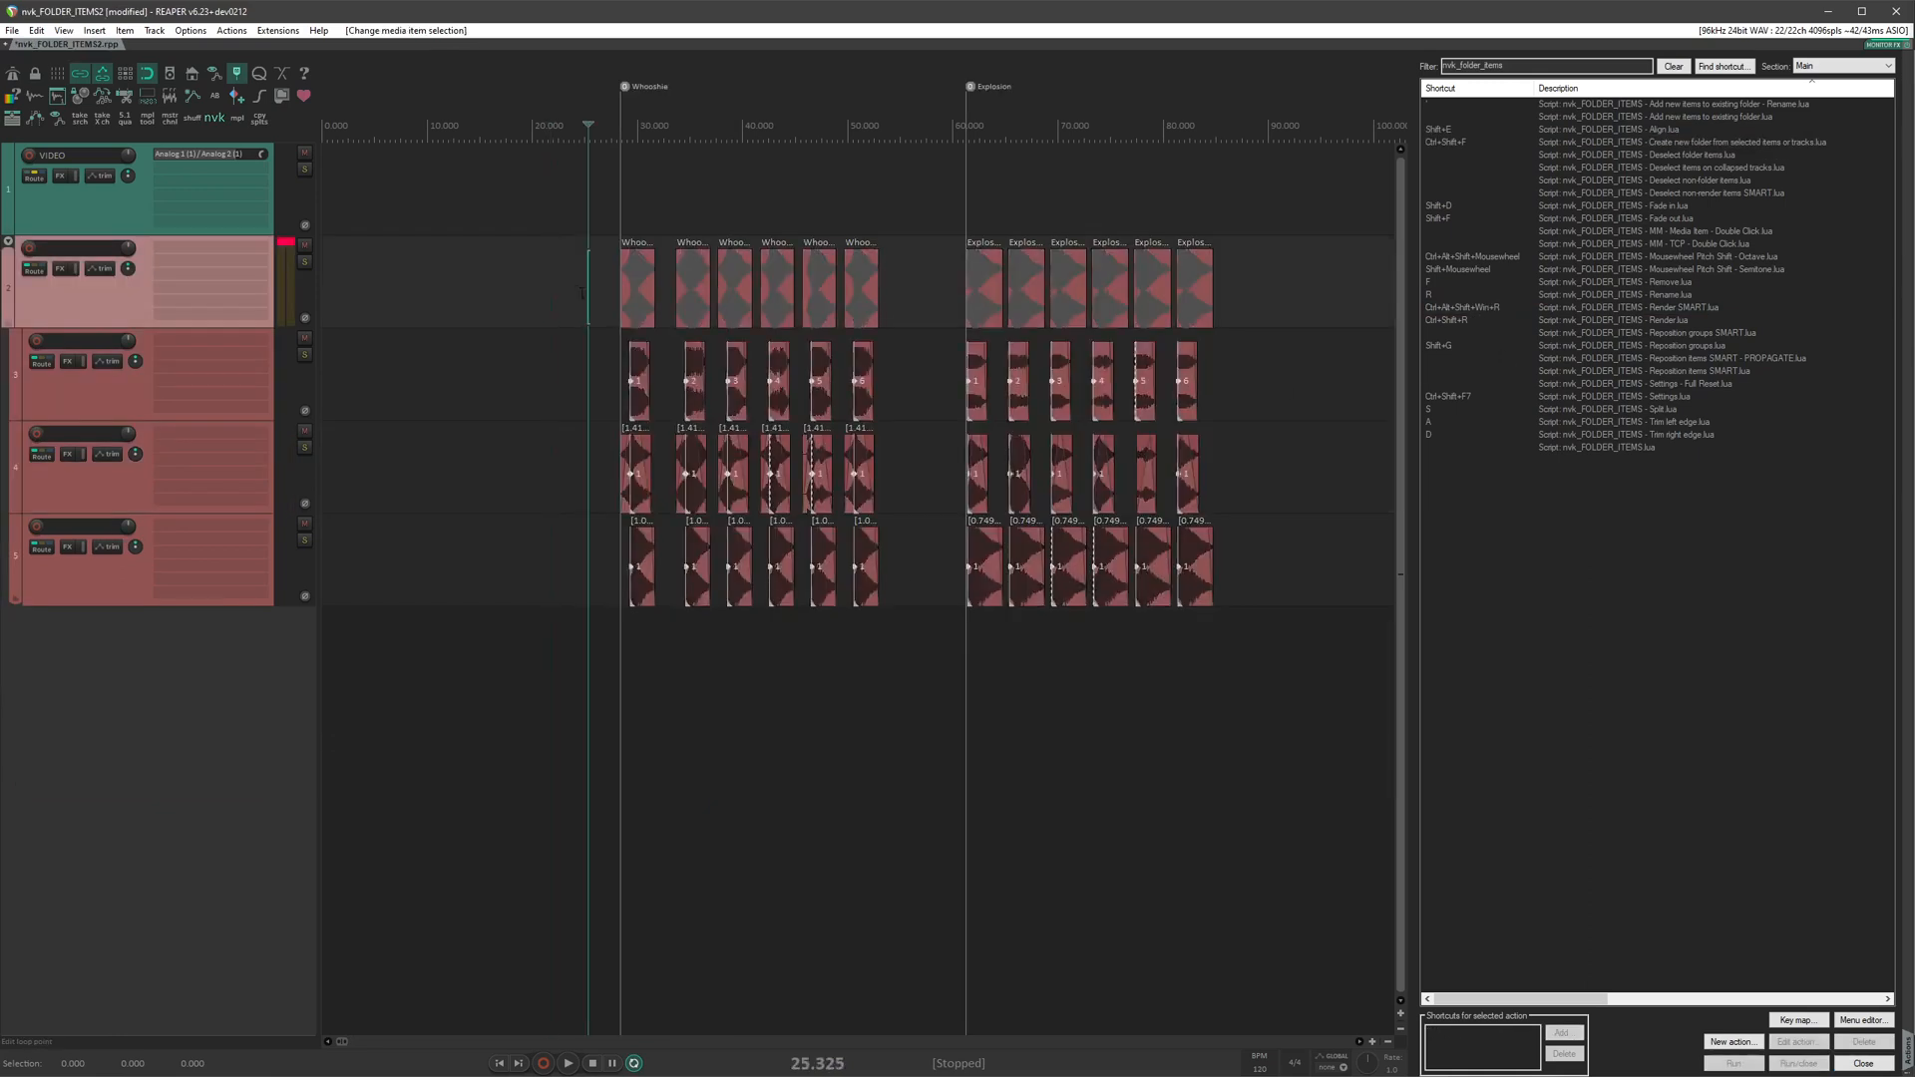
left_click_drag(548, 258, 1272, 692)
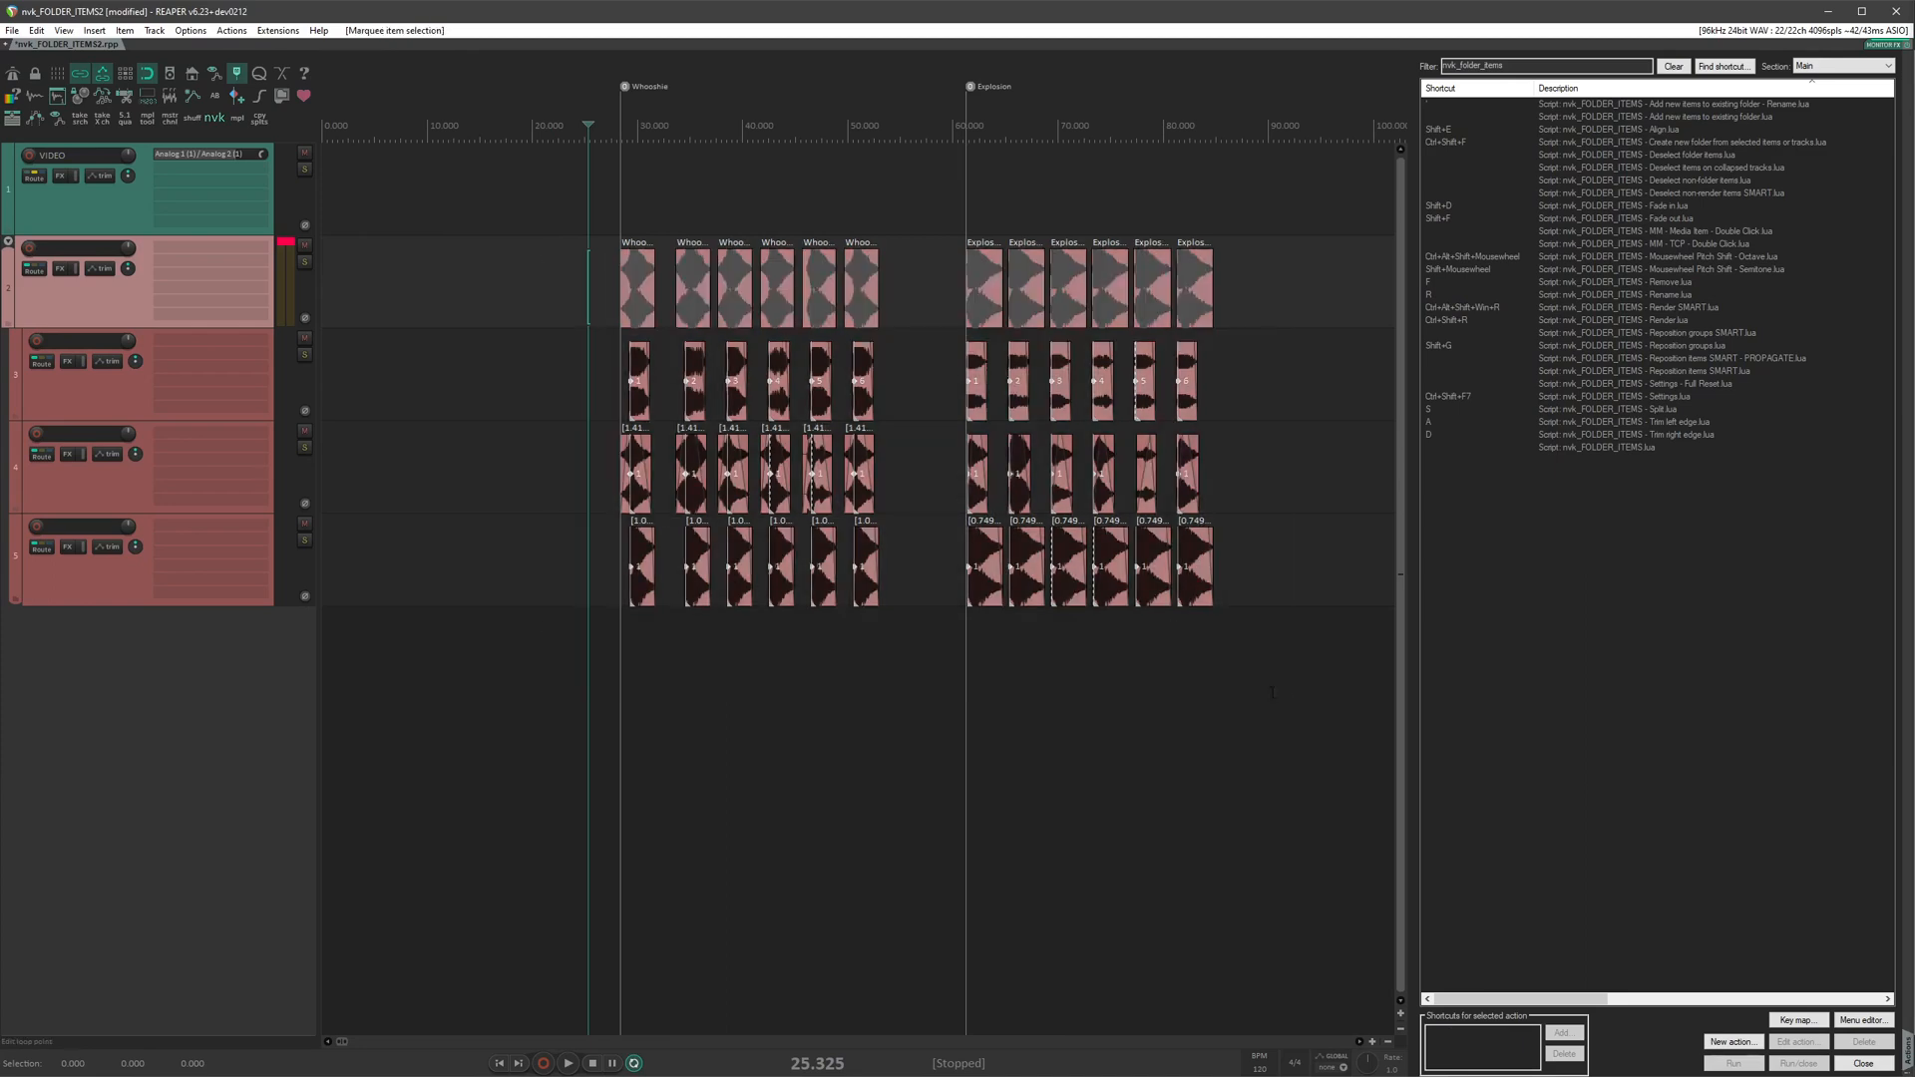
left_click(1584, 309)
double_click(1584, 309)
left_click_drag(1590, 209, 872, 377)
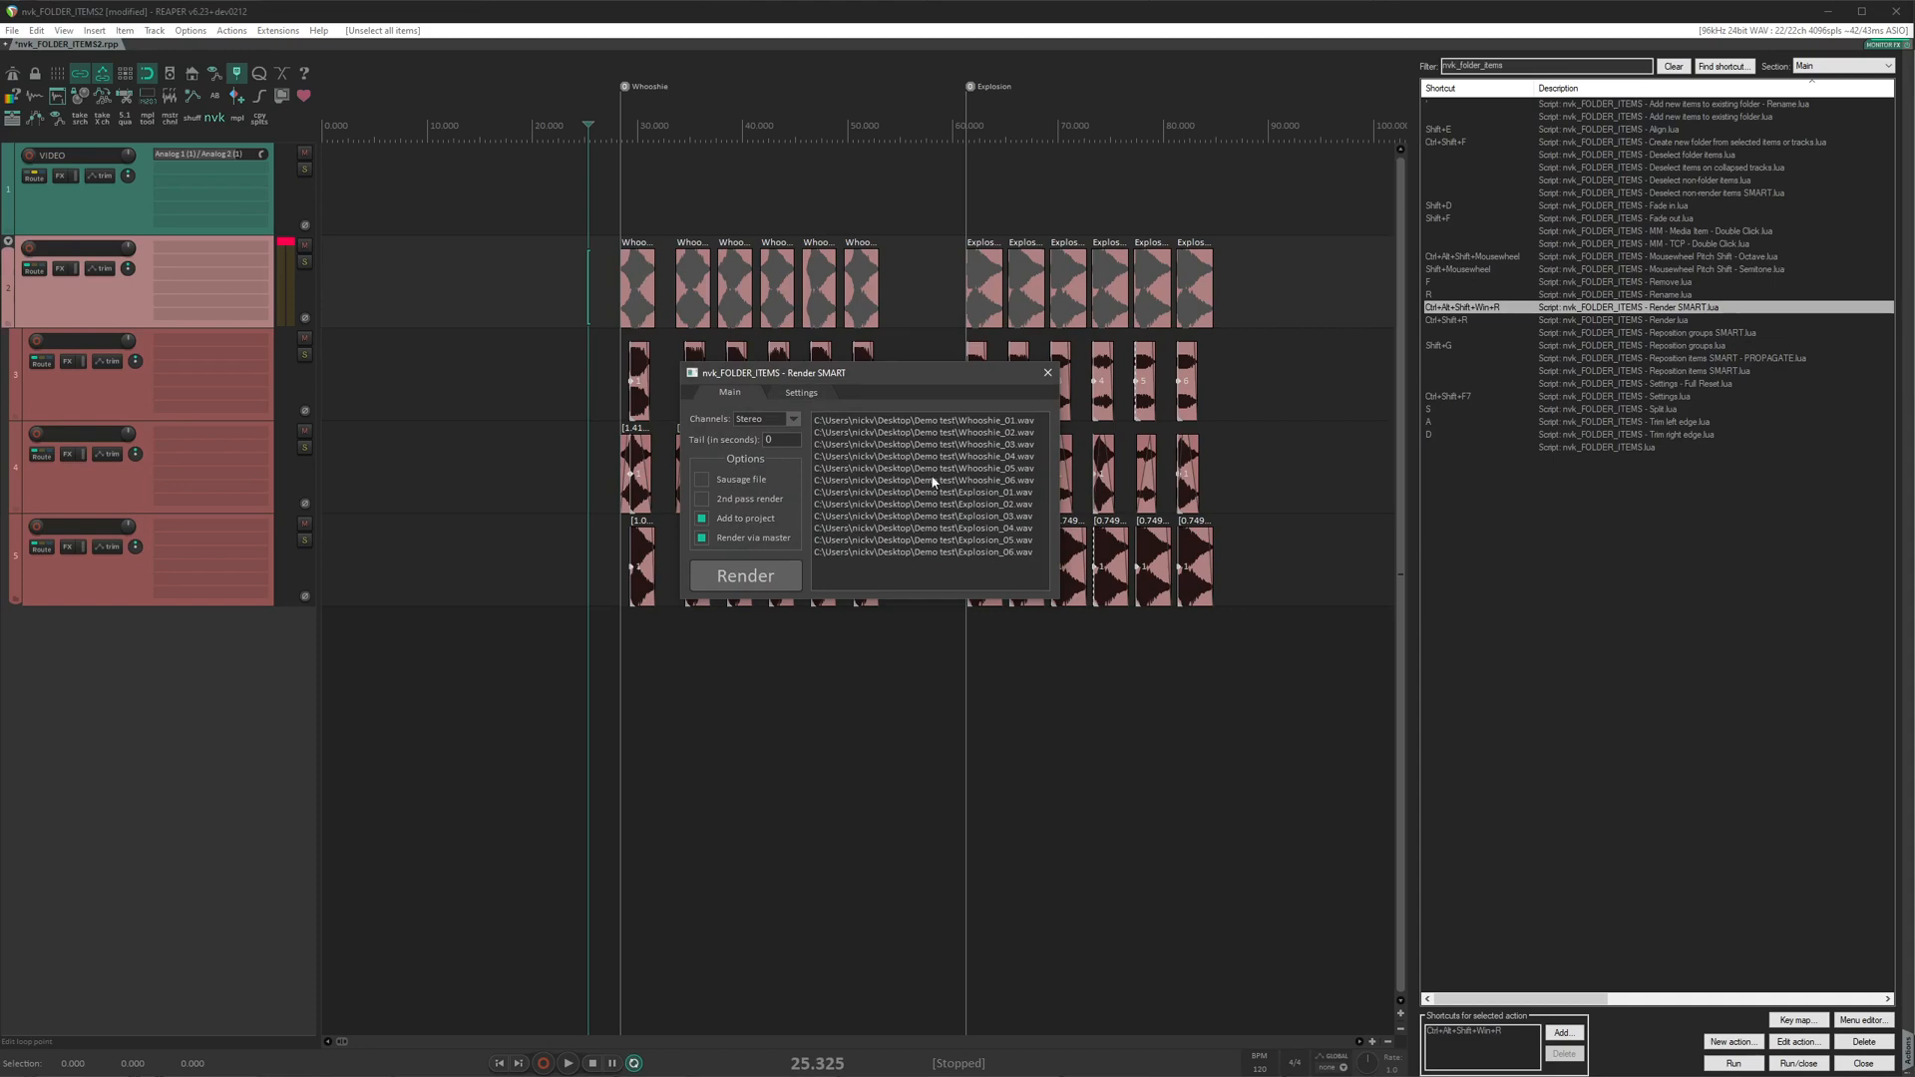
Review the Render SMART render and sausage settings, and enable Sausage file for the selected items.
left_click(802, 394)
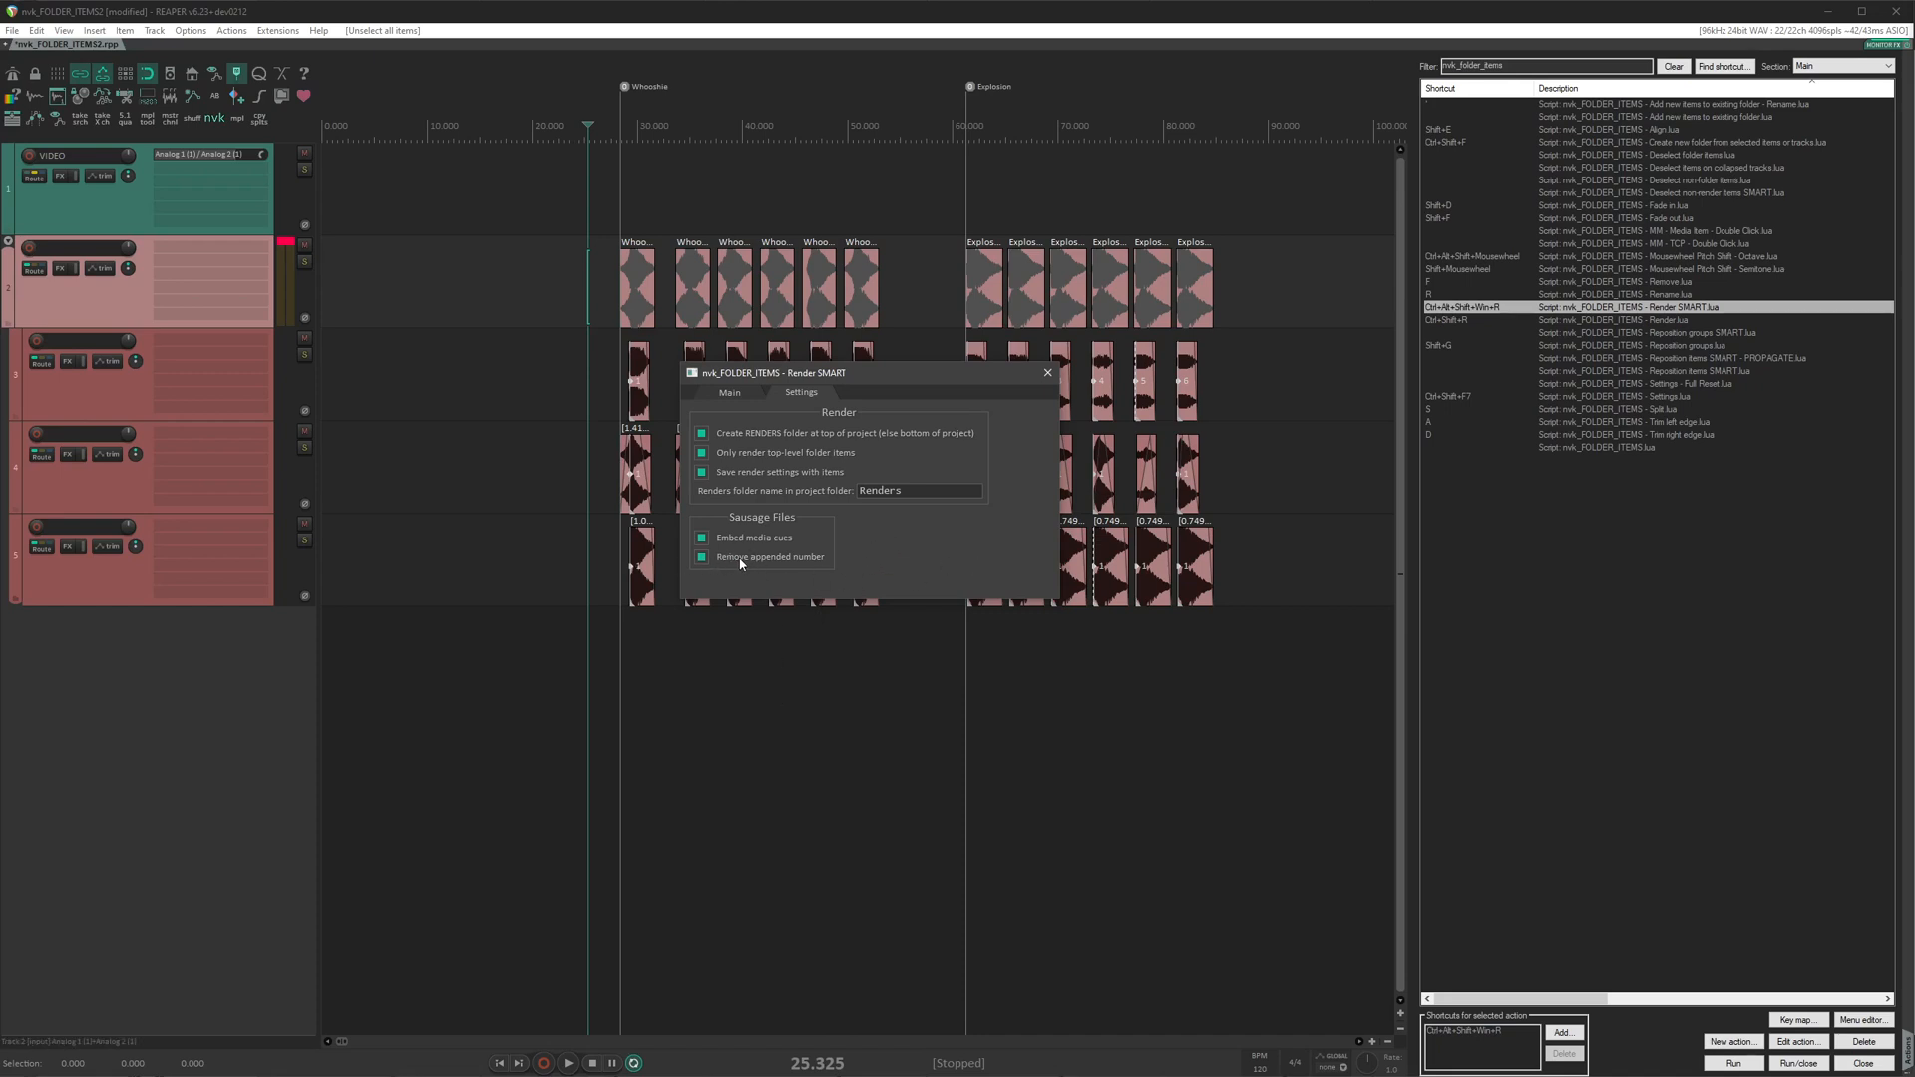
left_click(729, 392)
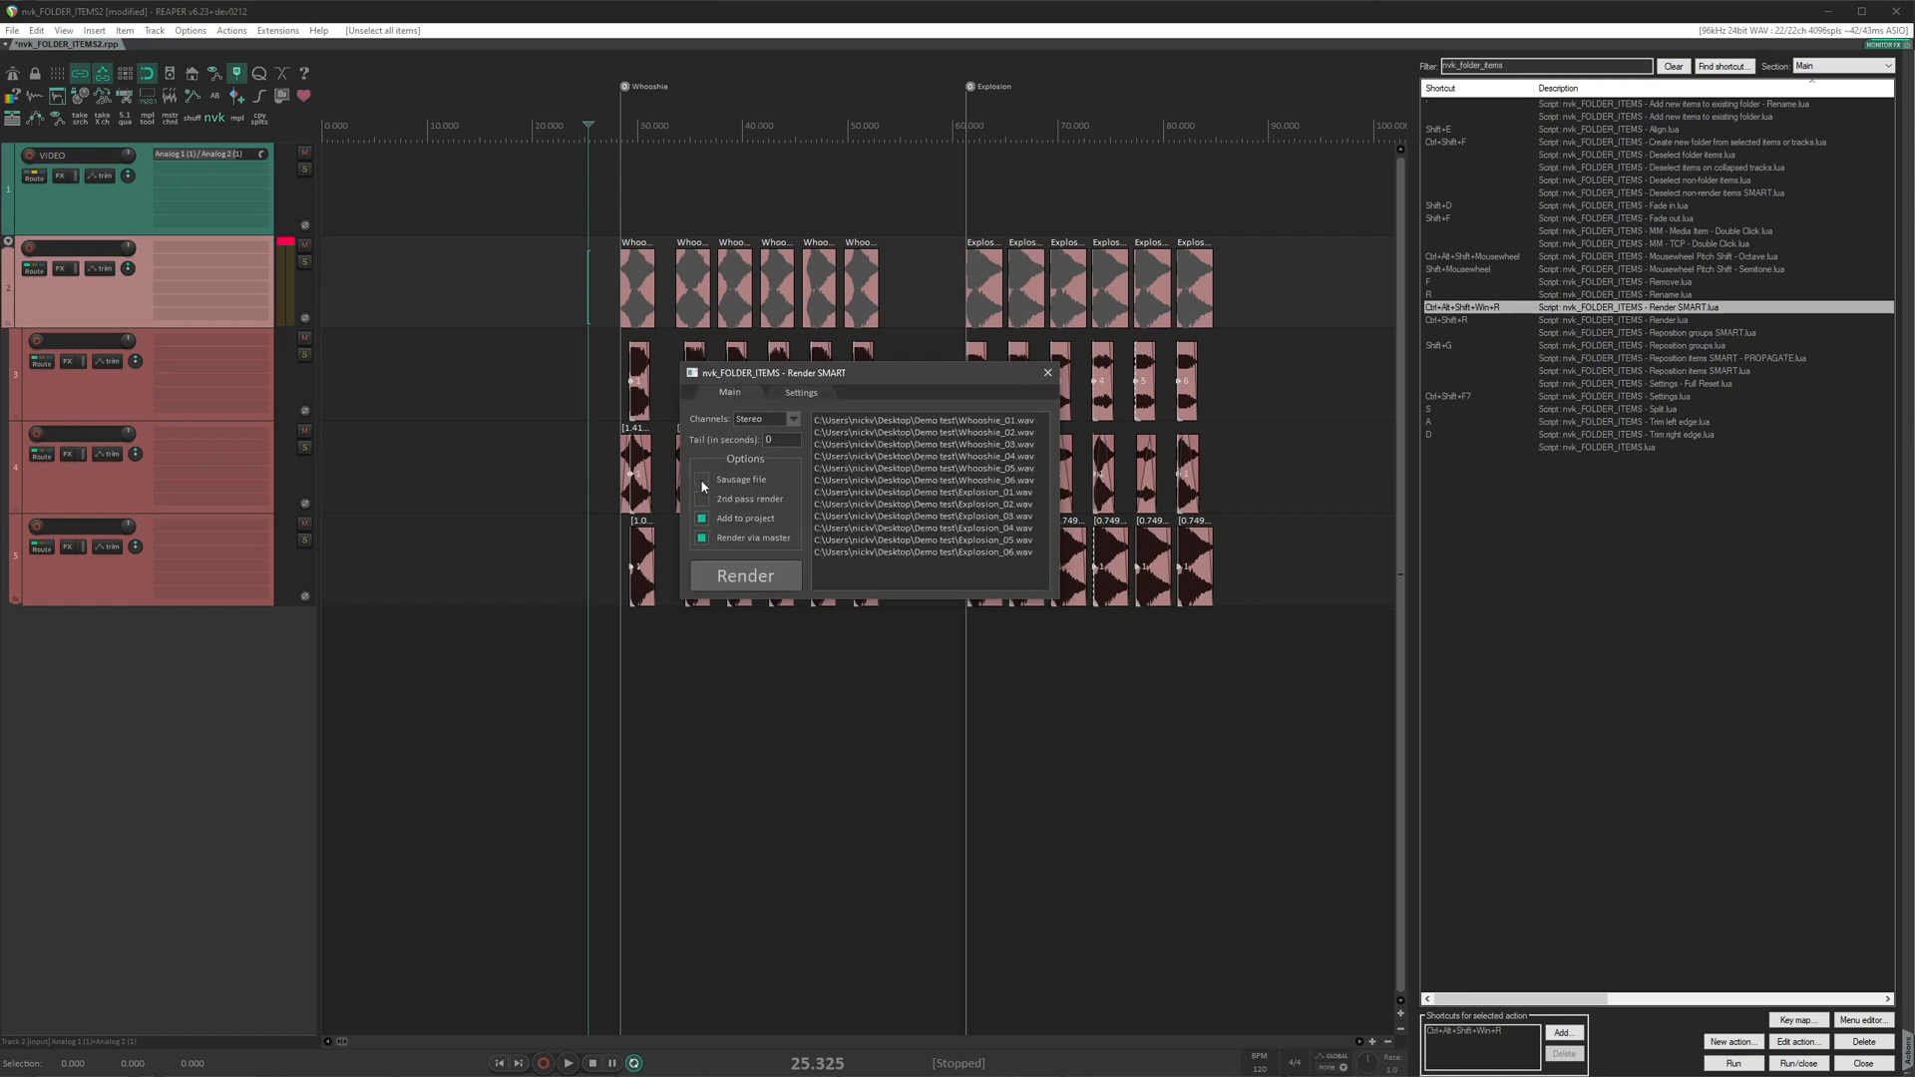
left_click(701, 480)
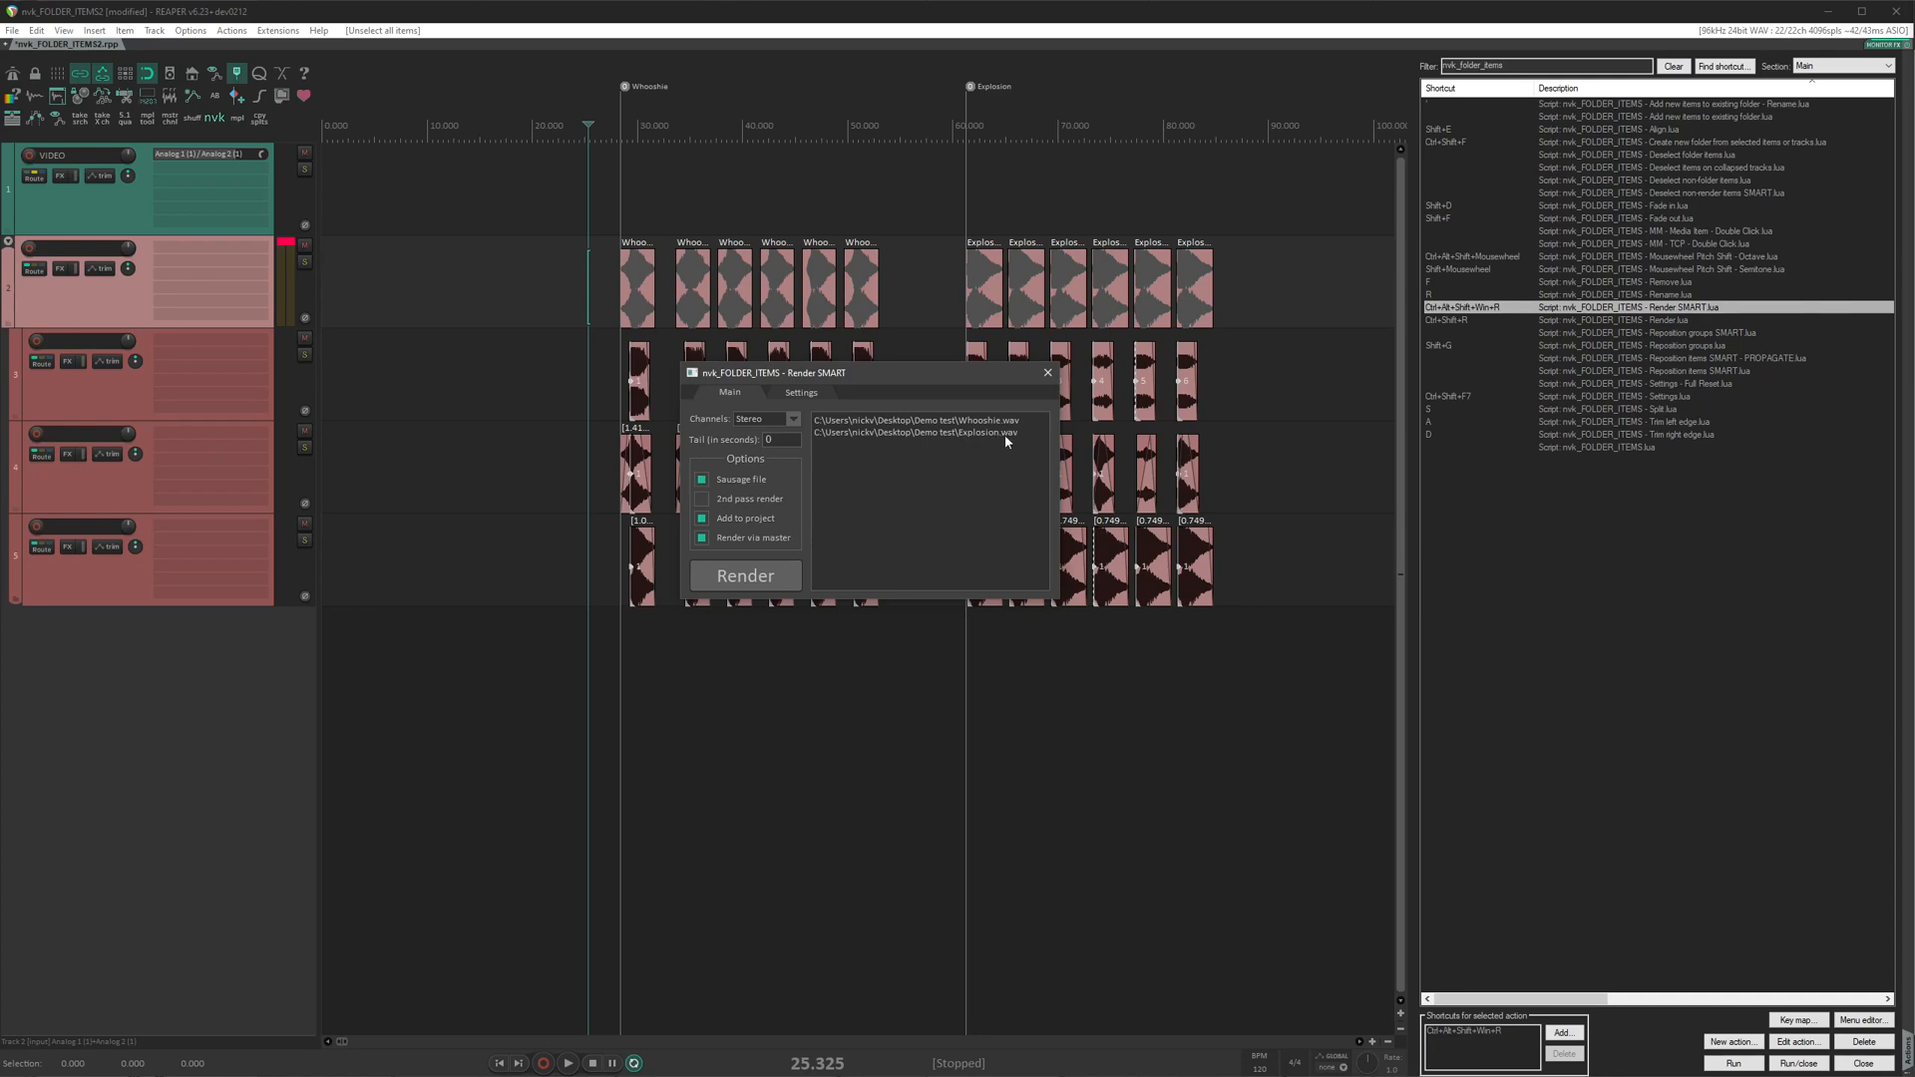
Turn Remove appended number off to compare the sausage file names, and turn it back on.
left_click(801, 393)
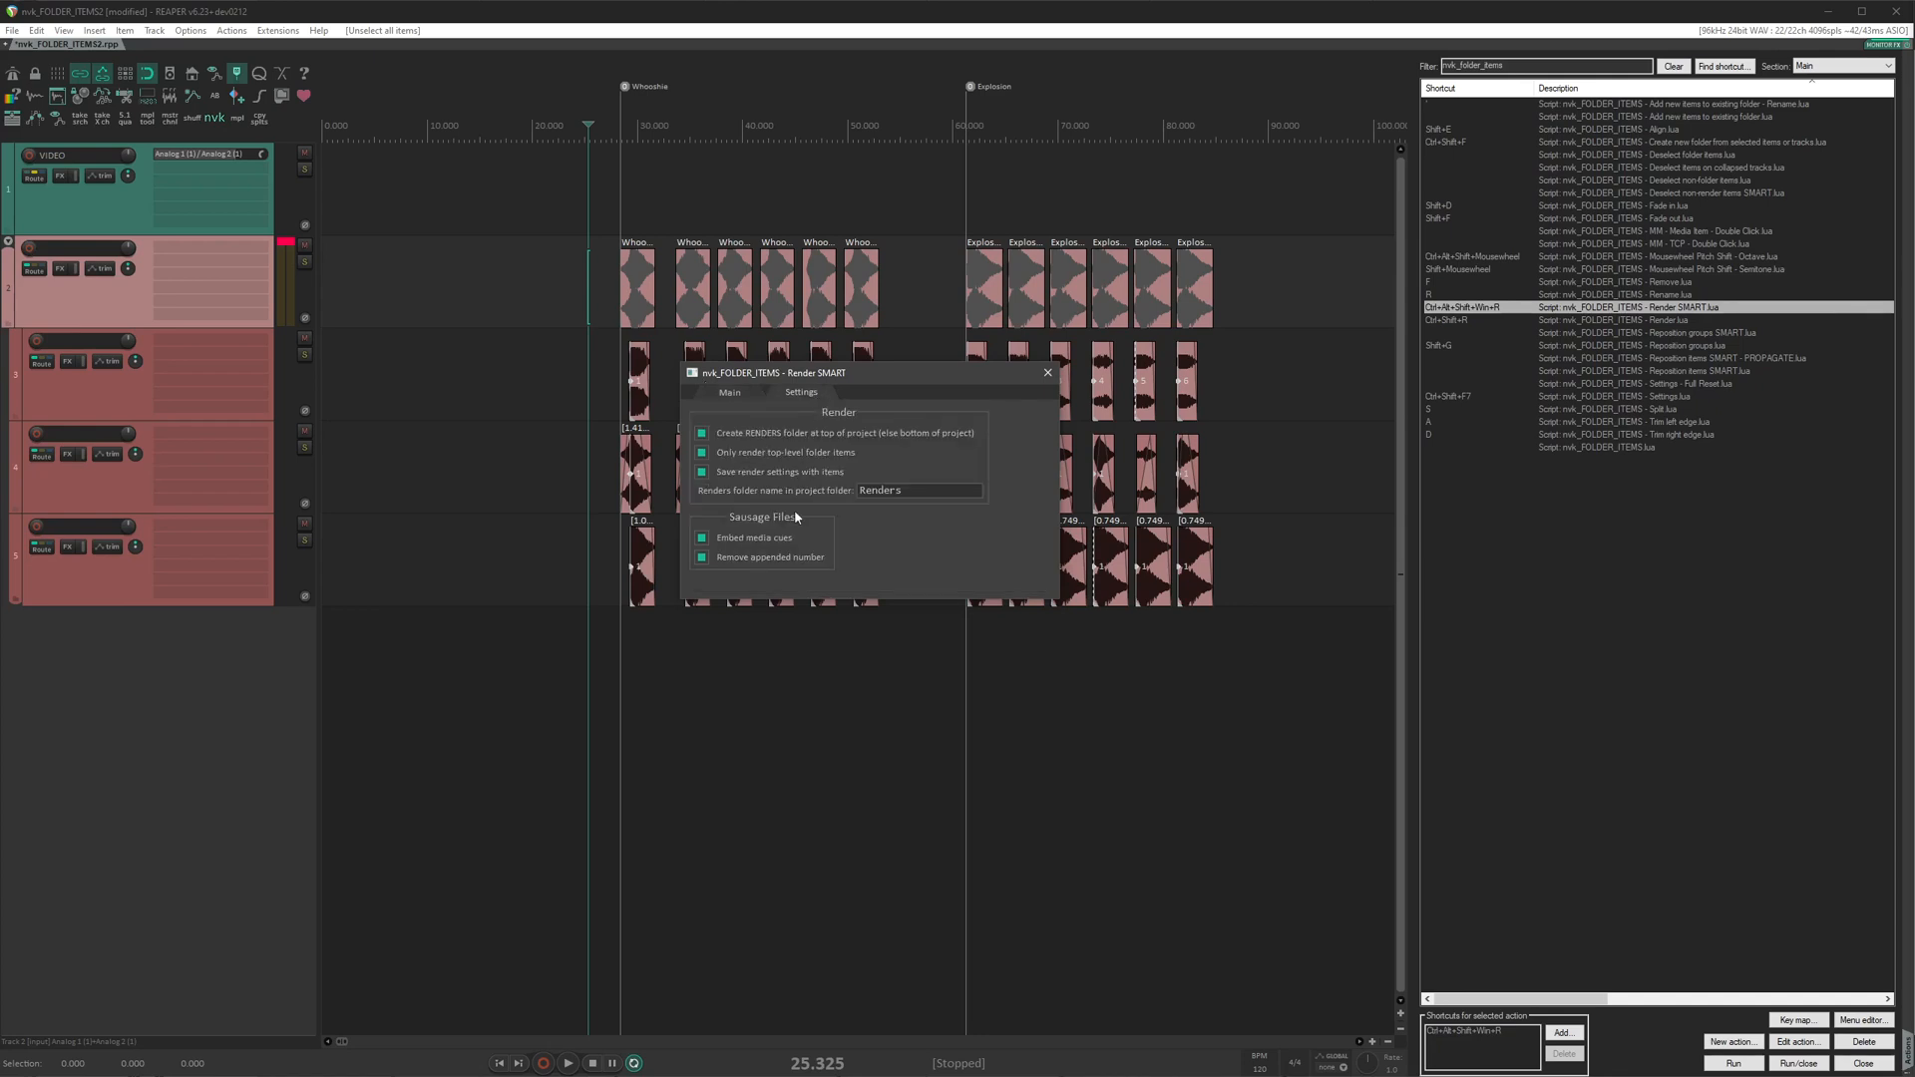
left_click(740, 395)
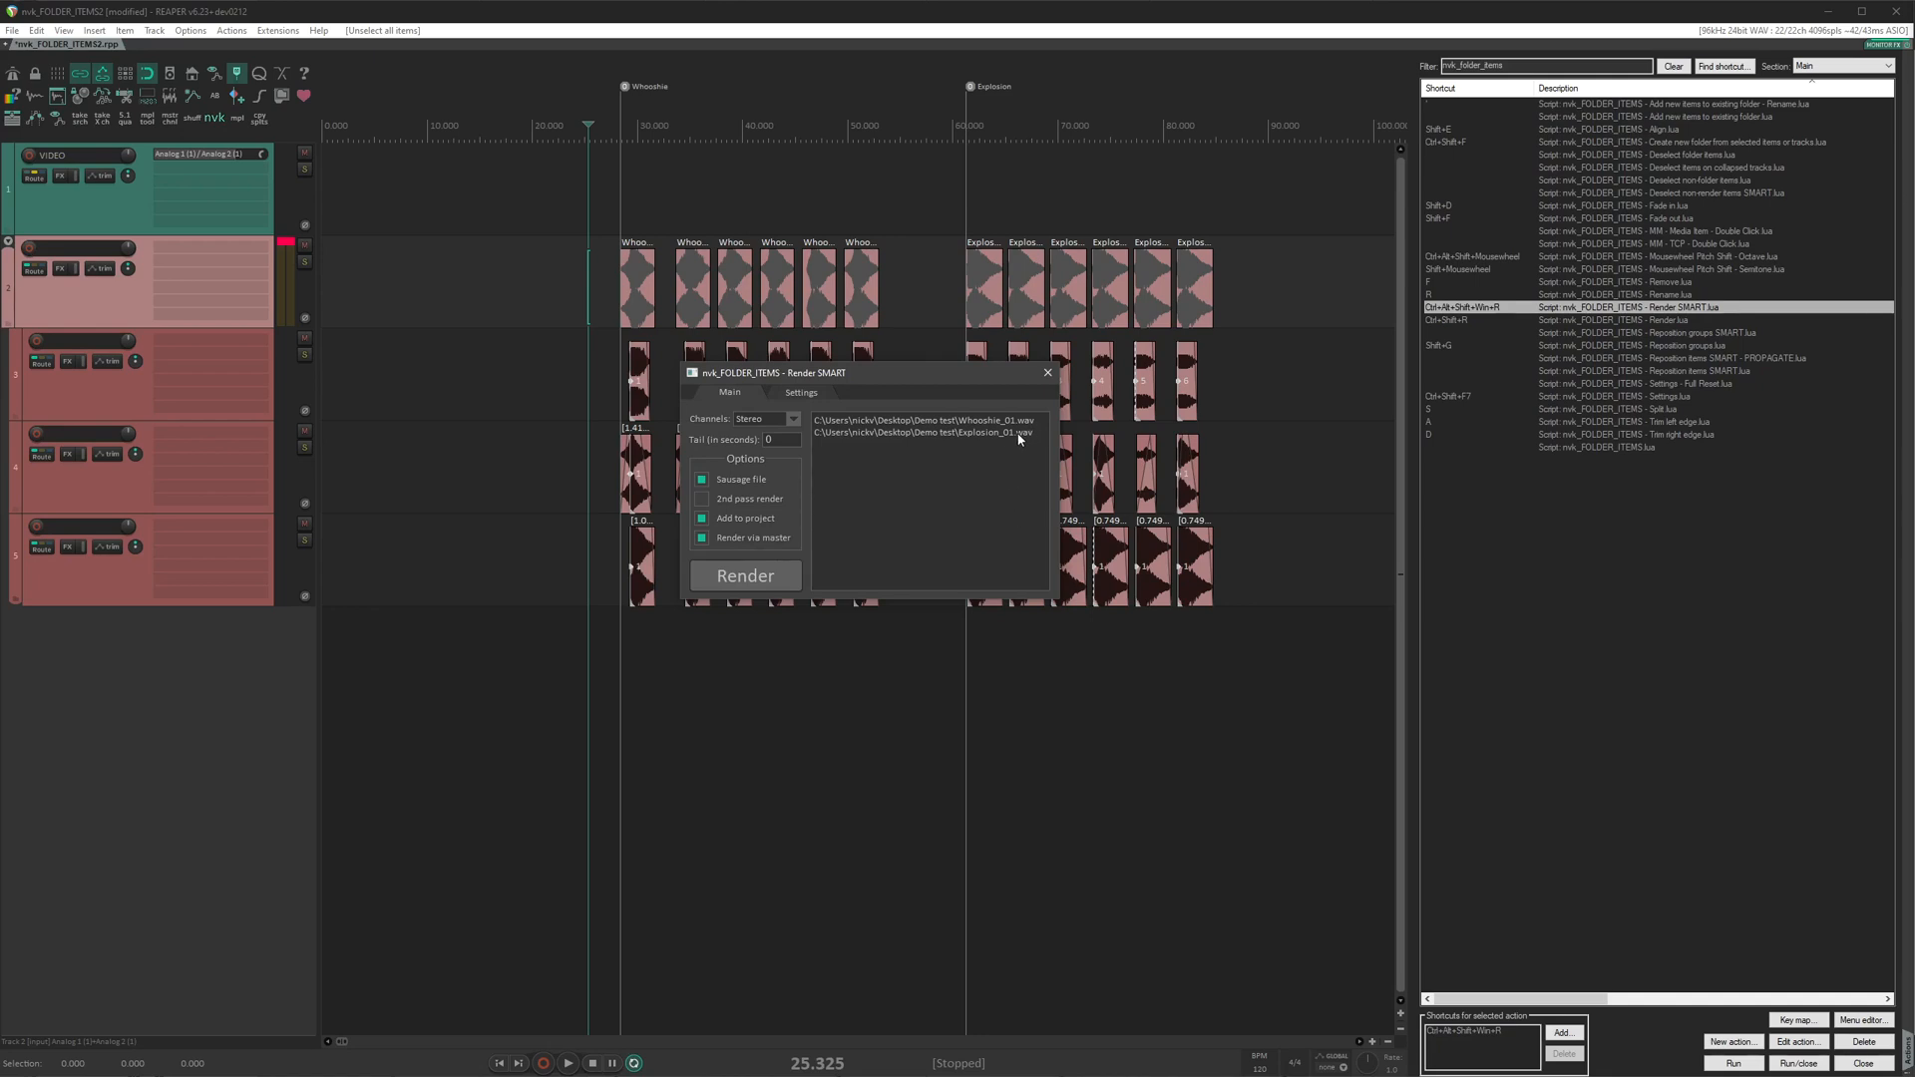
left_click(801, 393)
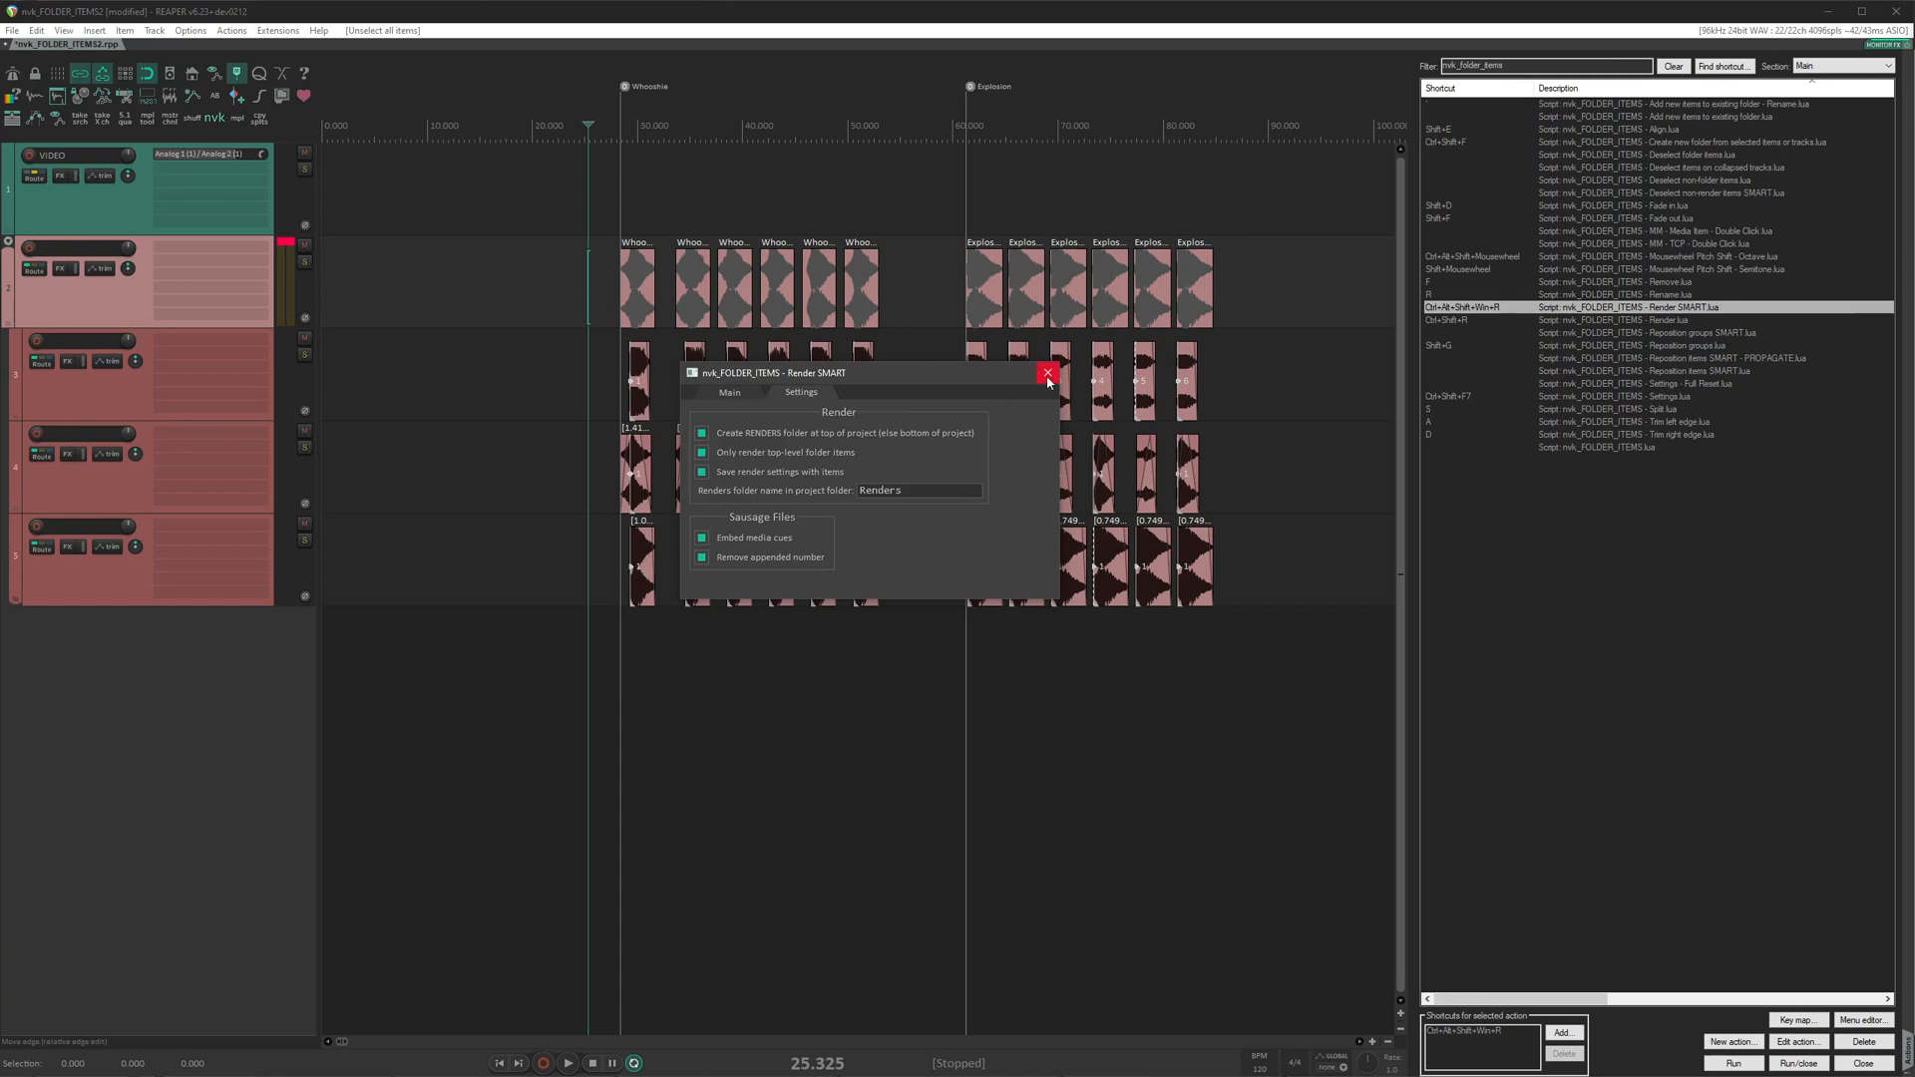
left_click(730, 394)
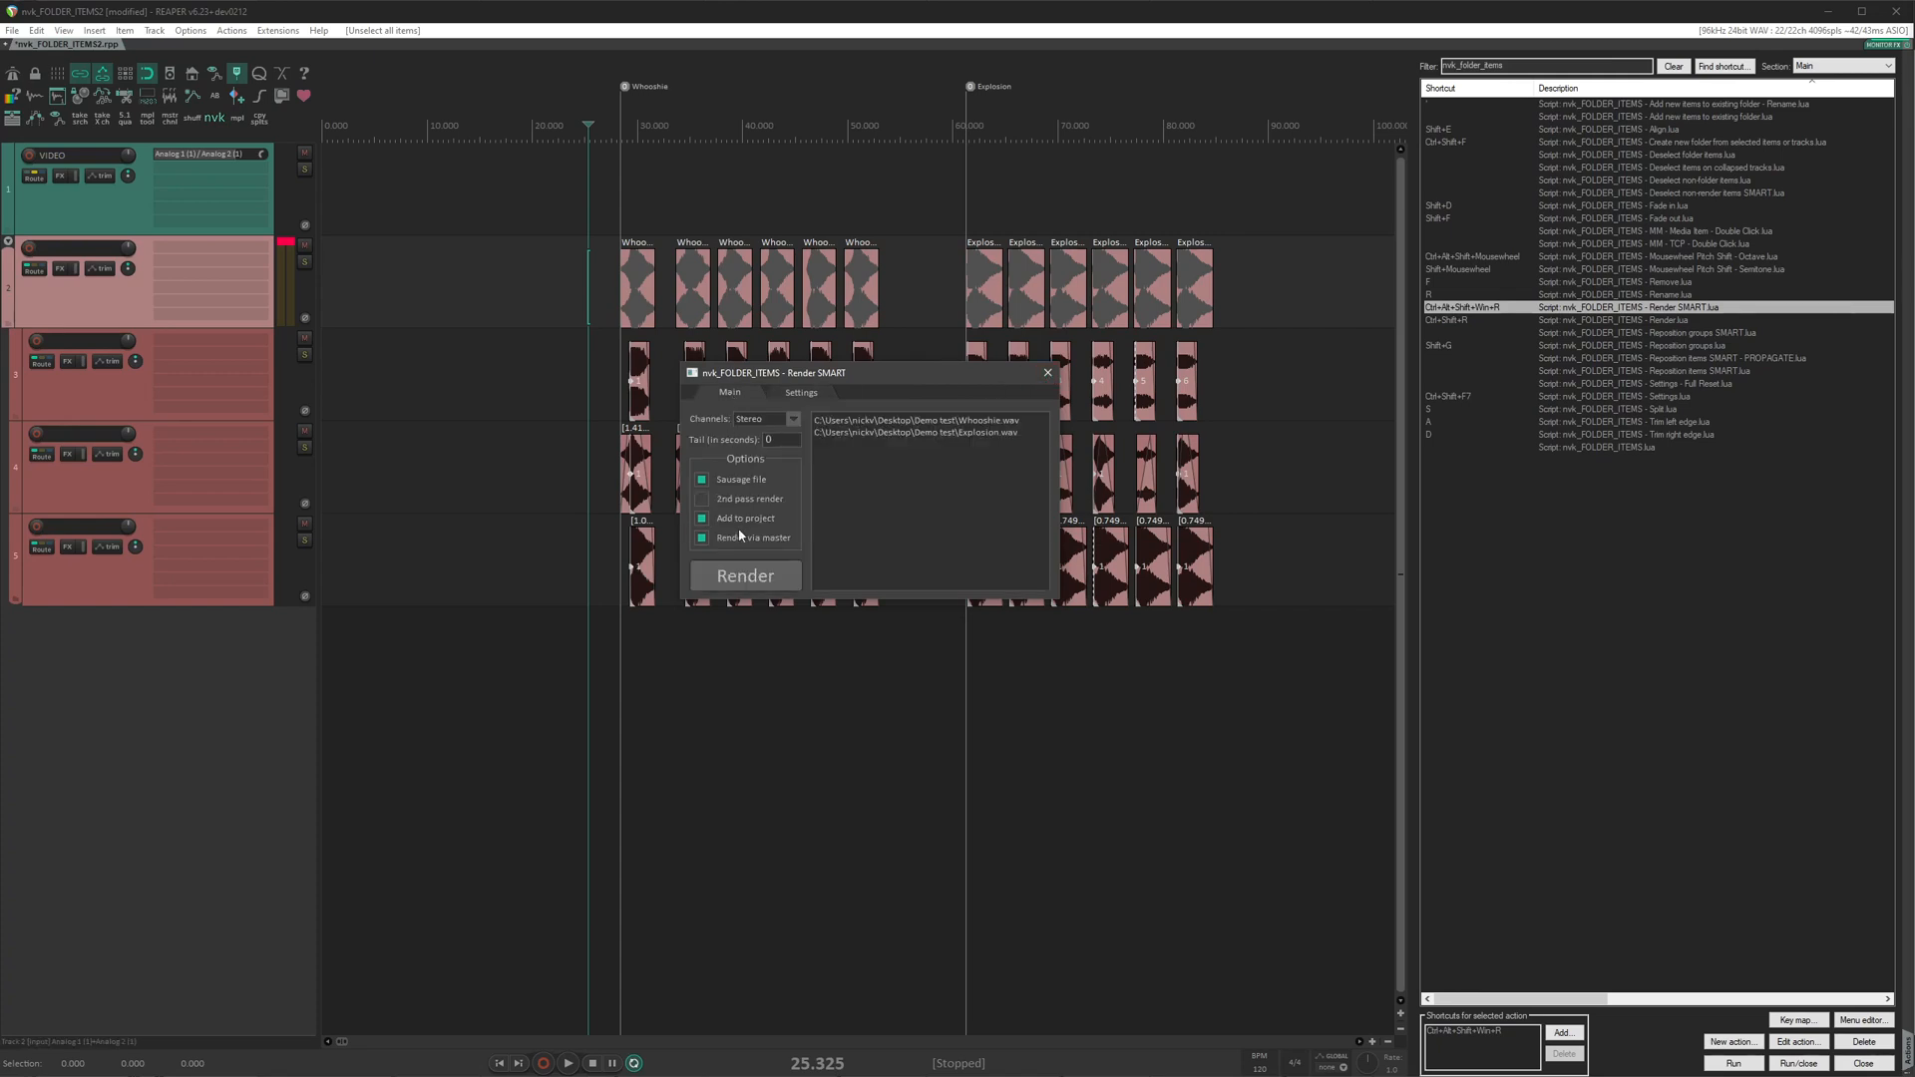
Render the Whooshie and Explosion sausage files with Add to project and Render via master enabled.
left_click(754, 587)
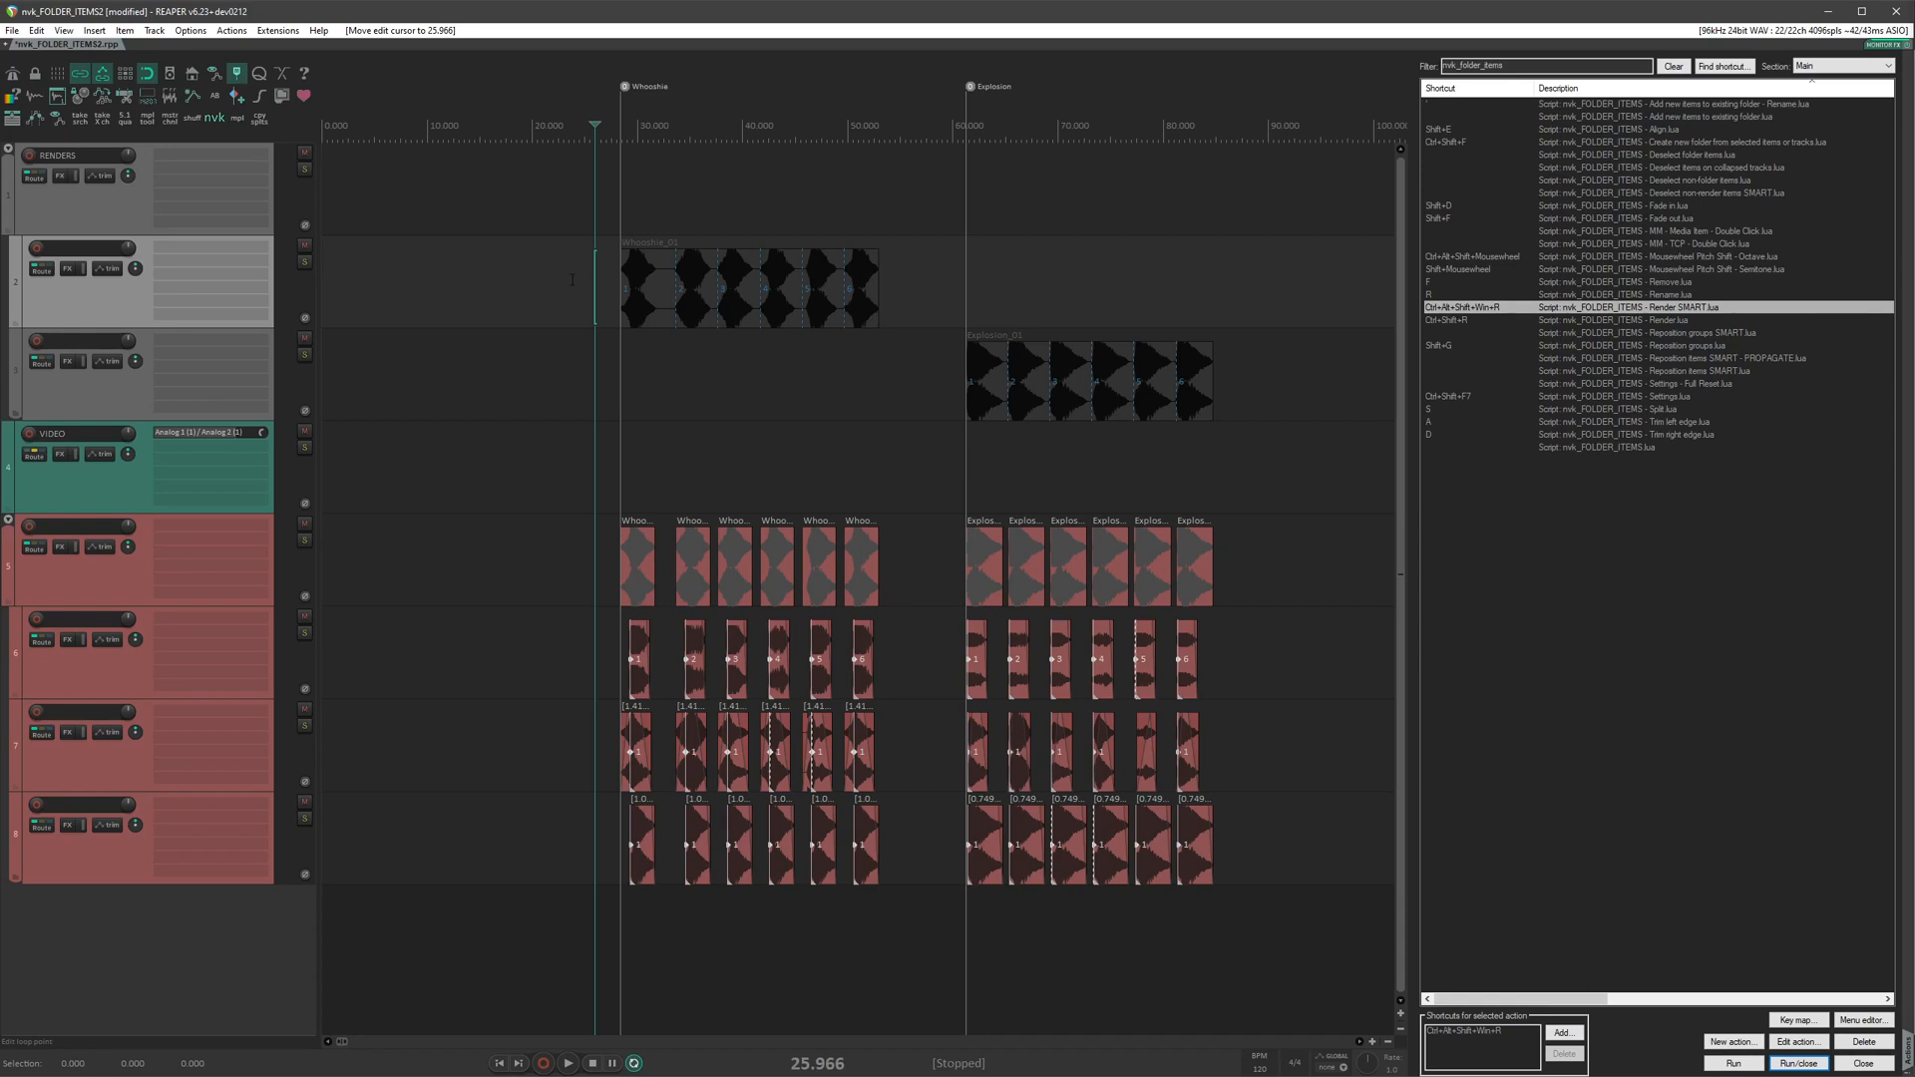
Run Render SMART again for all items, set the tail to 1 second, and render the sausage files.
key("ctrl+alt+shift+super+r")
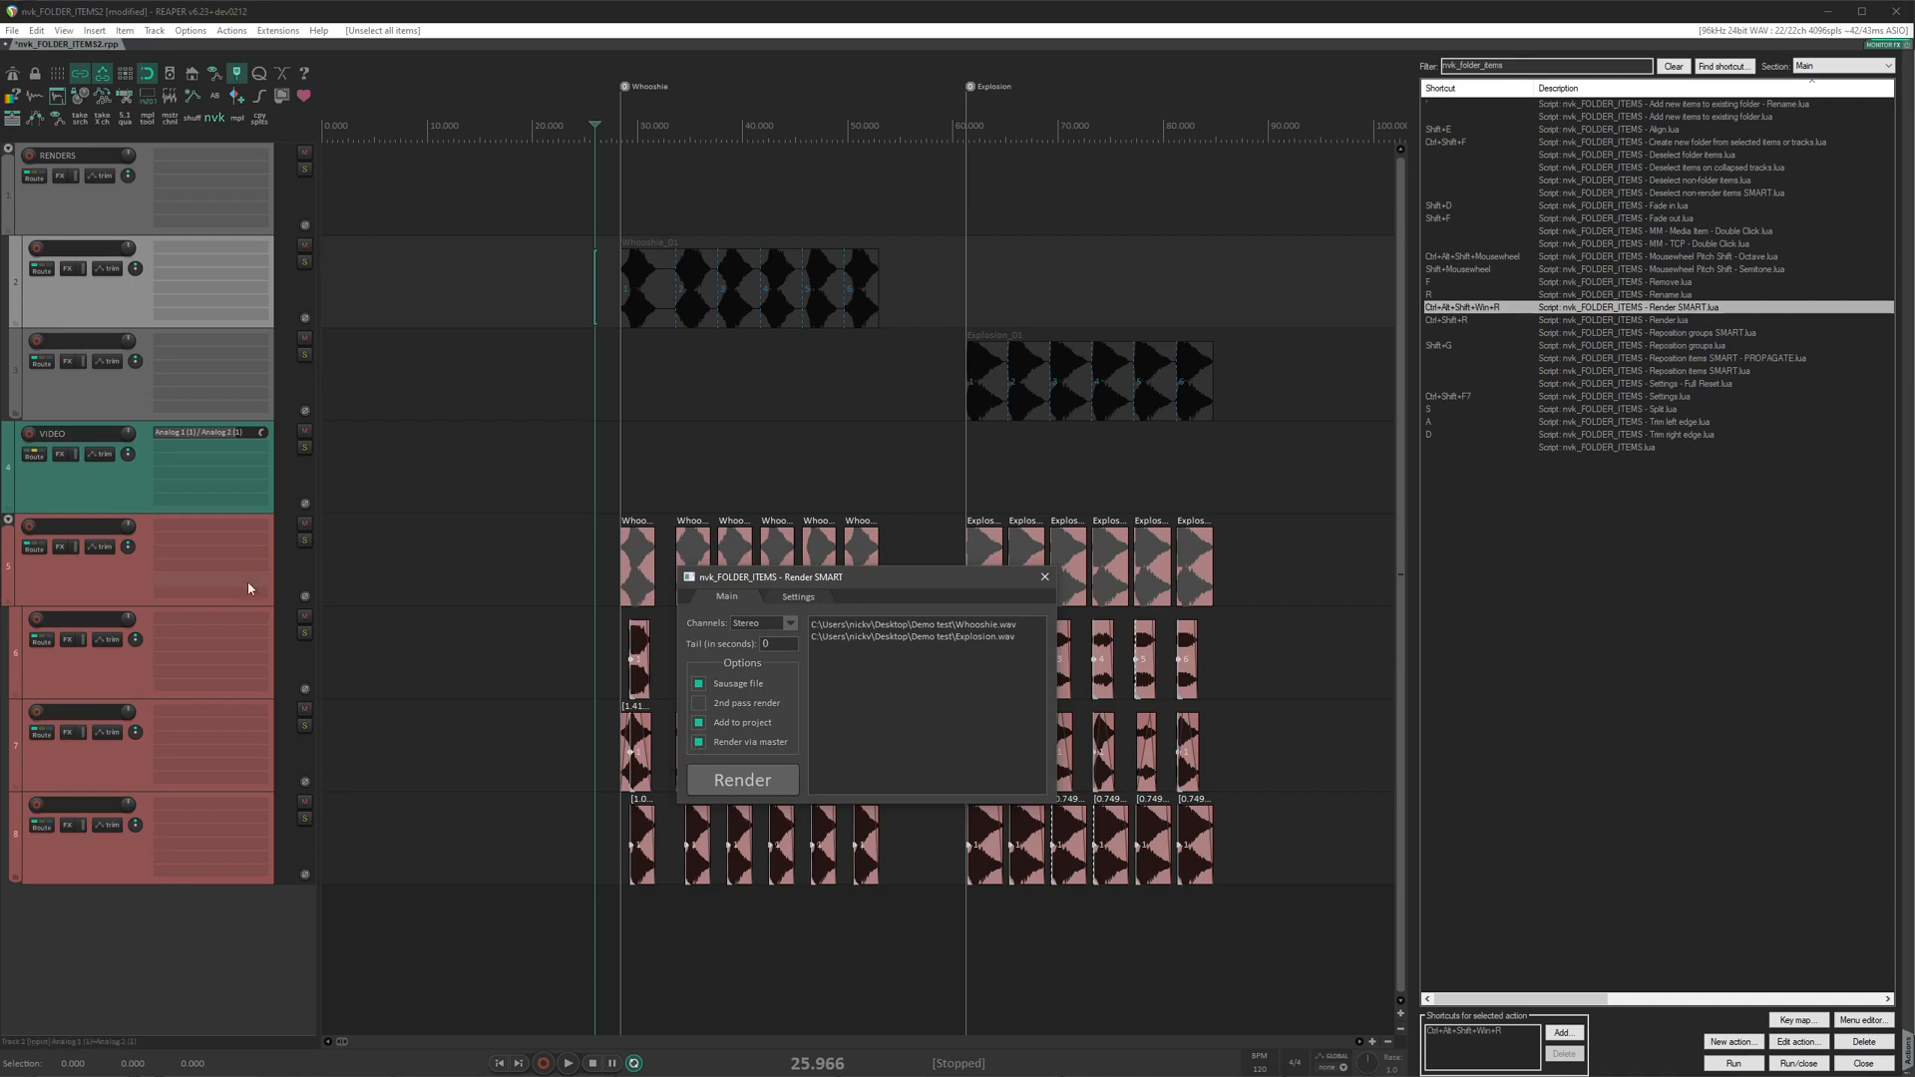
left_click(698, 742)
key("Tab")
type("1")
key("Return")
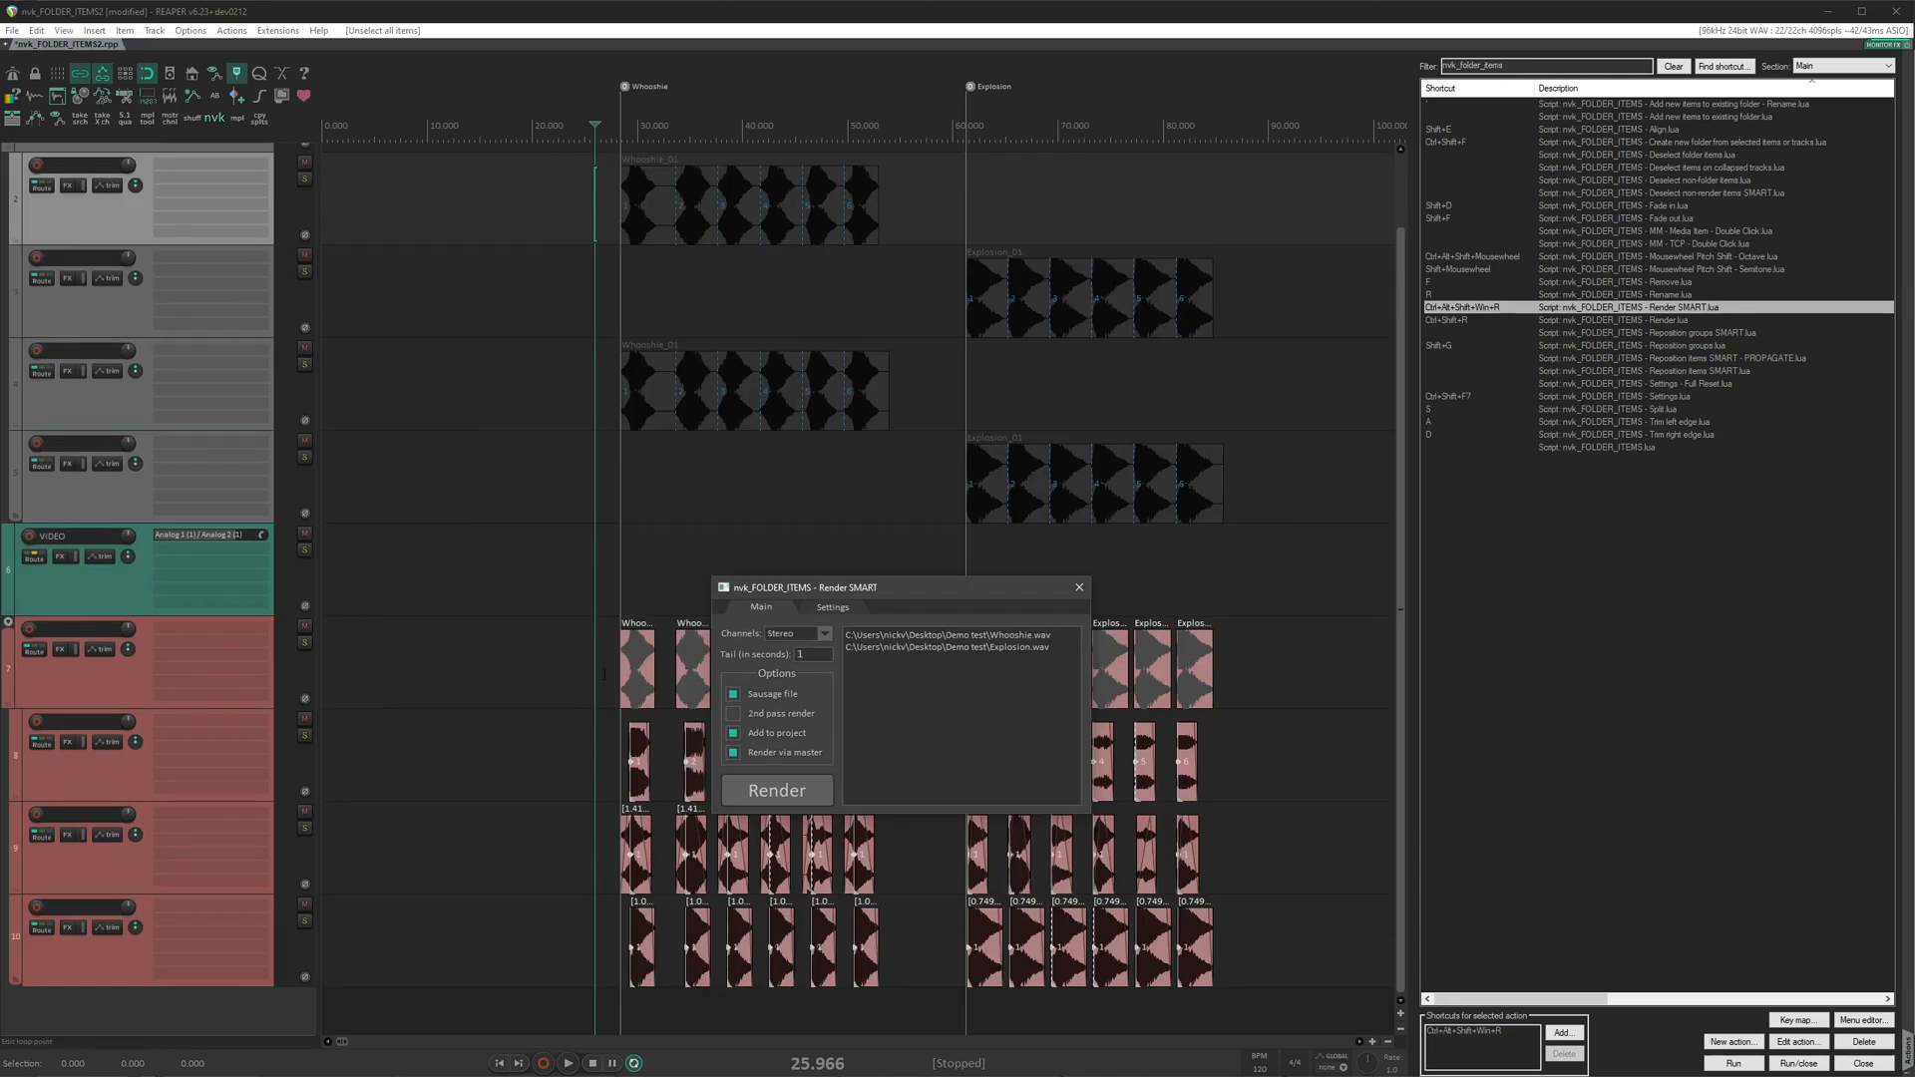
Select the Whooshie items and the Explosion items in turn to check the listed output files, and view the render settings.
left_click_drag(506, 644, 920, 1038)
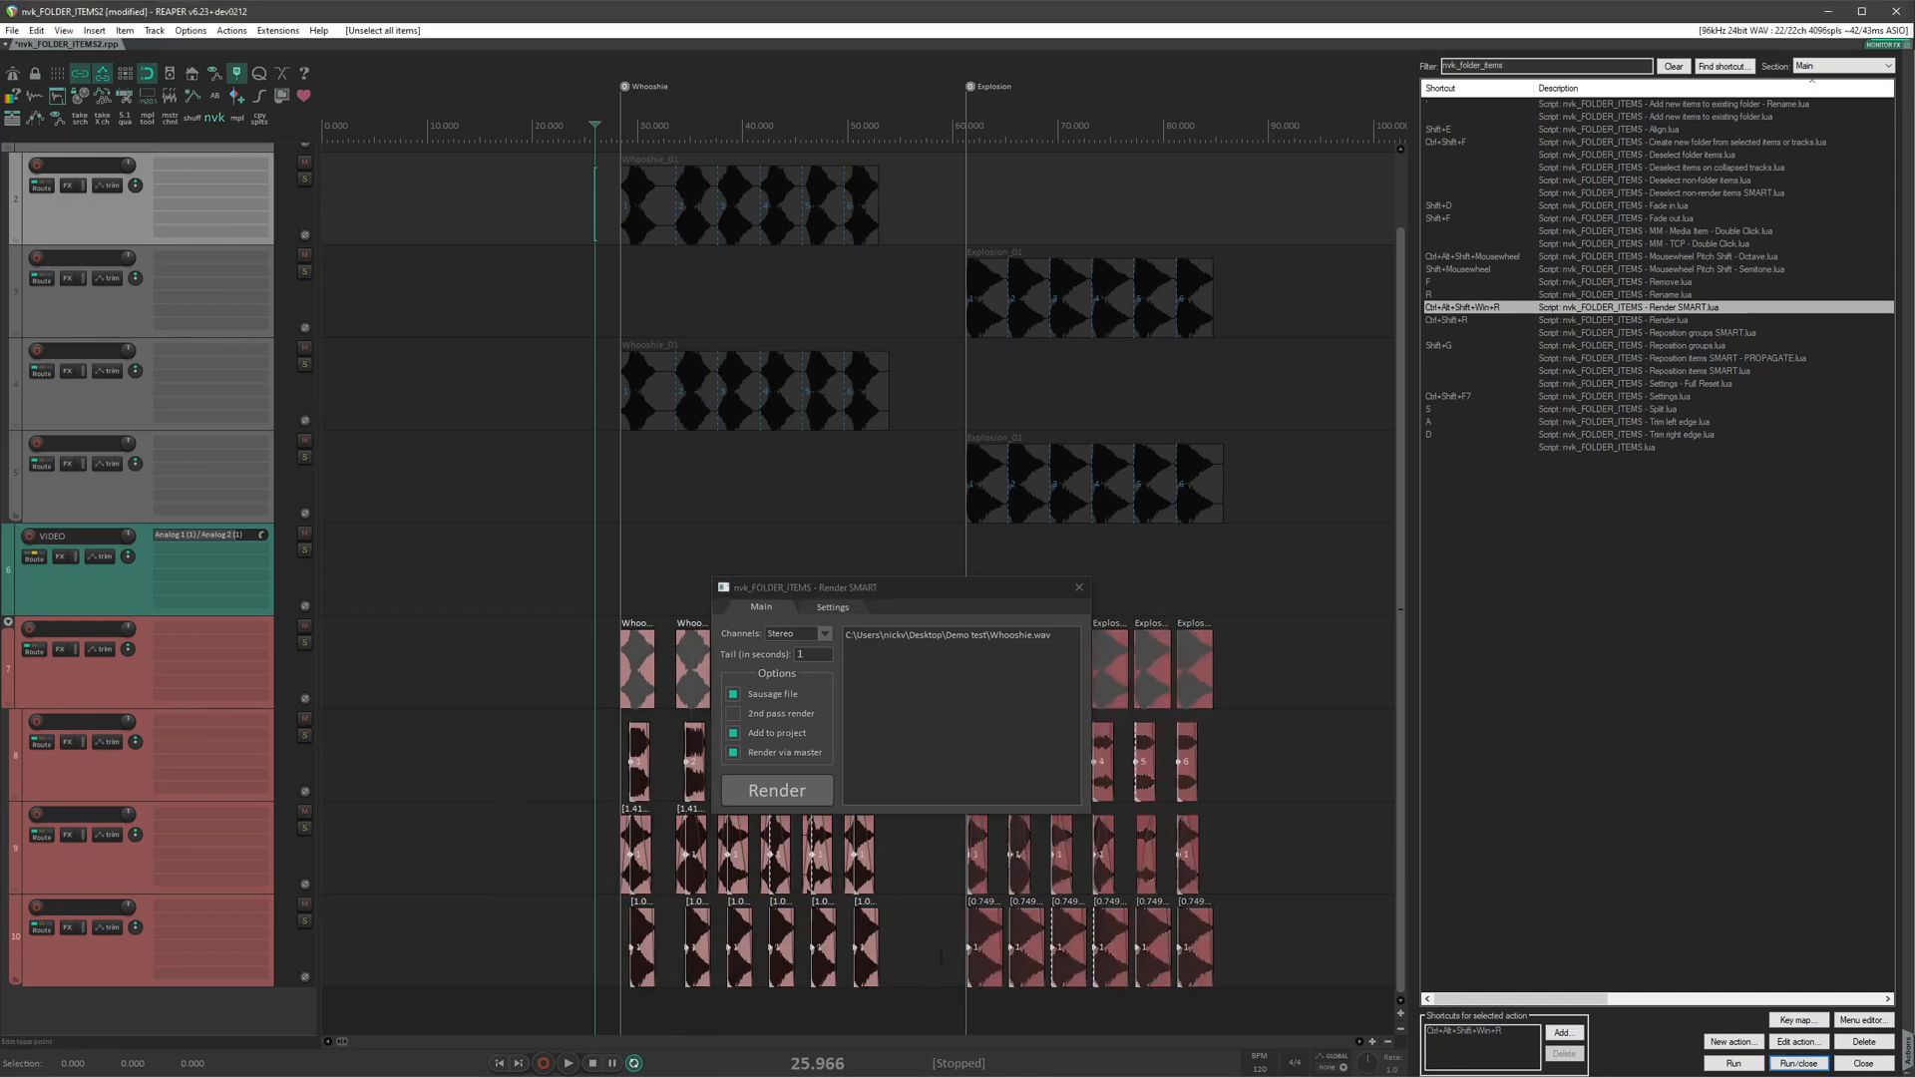
left_click_drag(997, 605, 965, 344)
left_click_drag(928, 617, 1311, 1001)
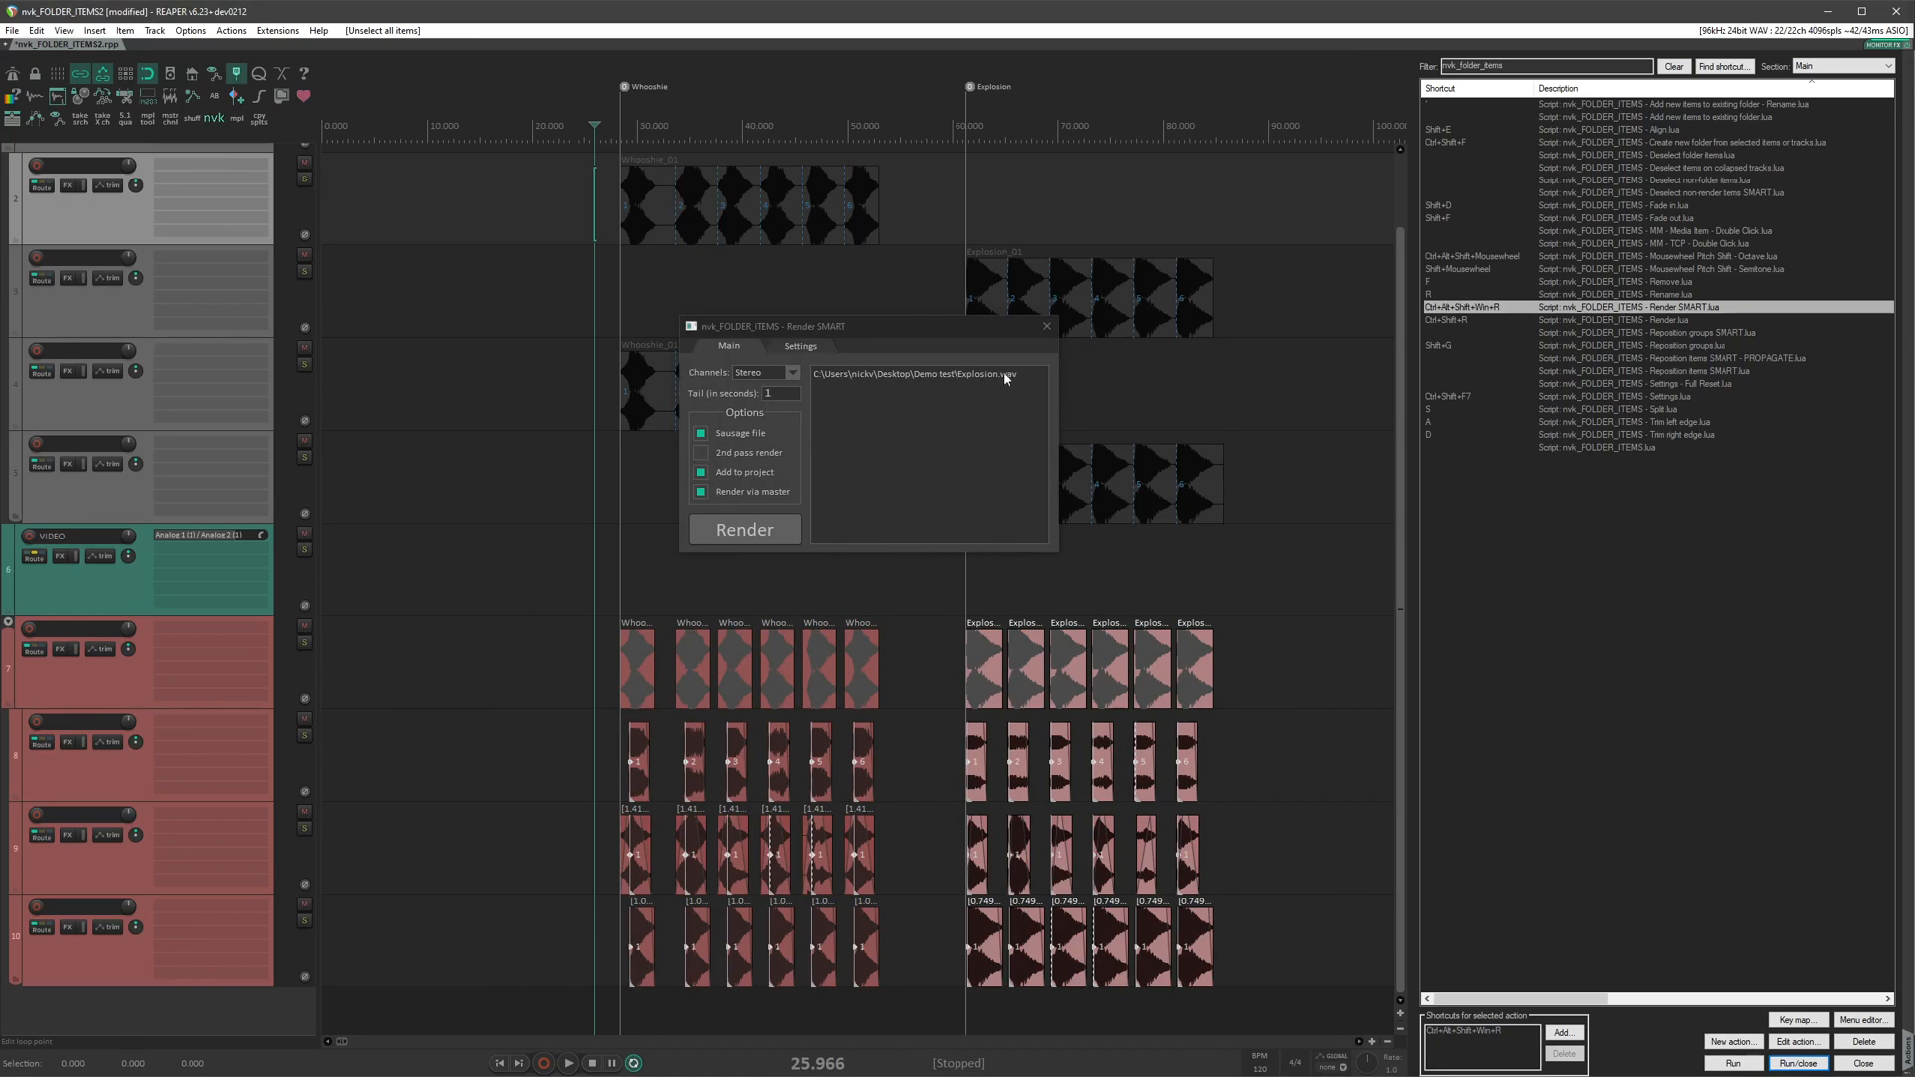
left_click(799, 345)
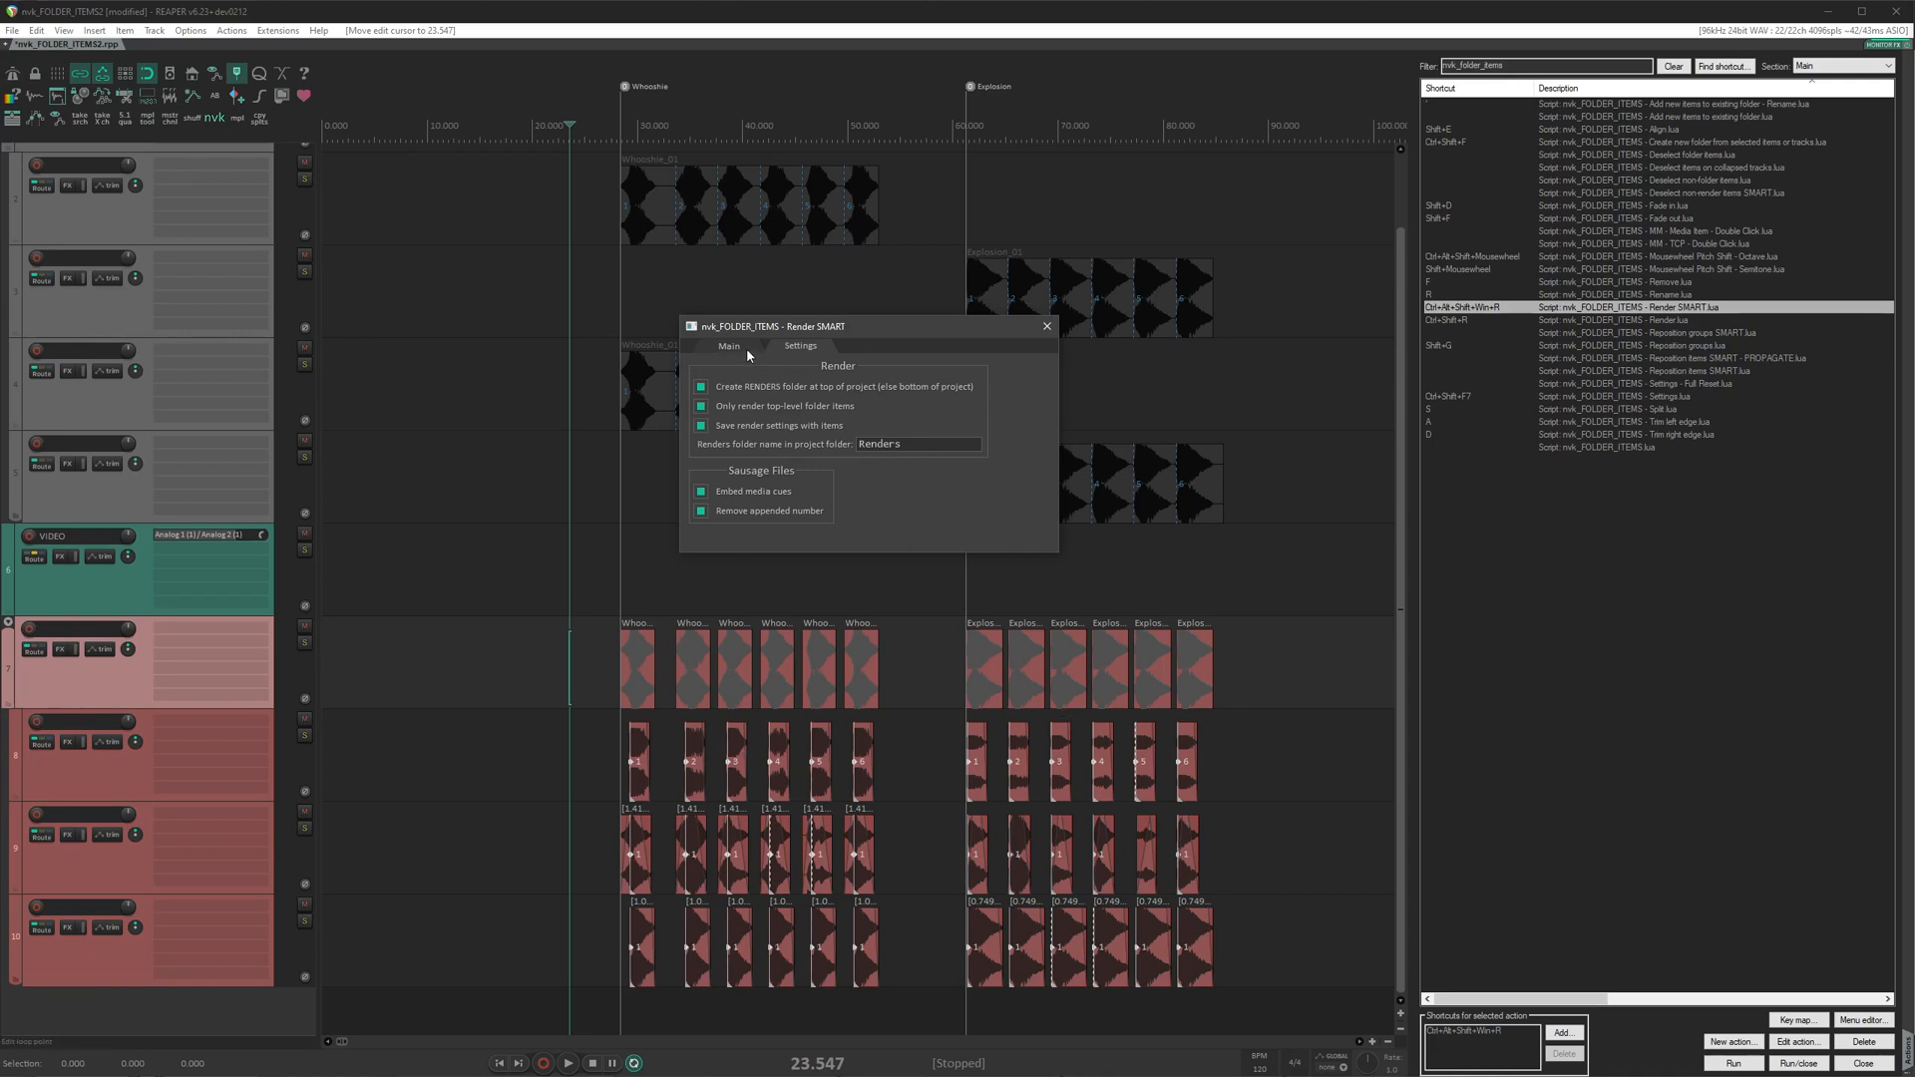
Render only the Whooshie items in Mono with a 3-second tail and 2nd pass render enabled.
left_click_drag(561, 639, 904, 1018)
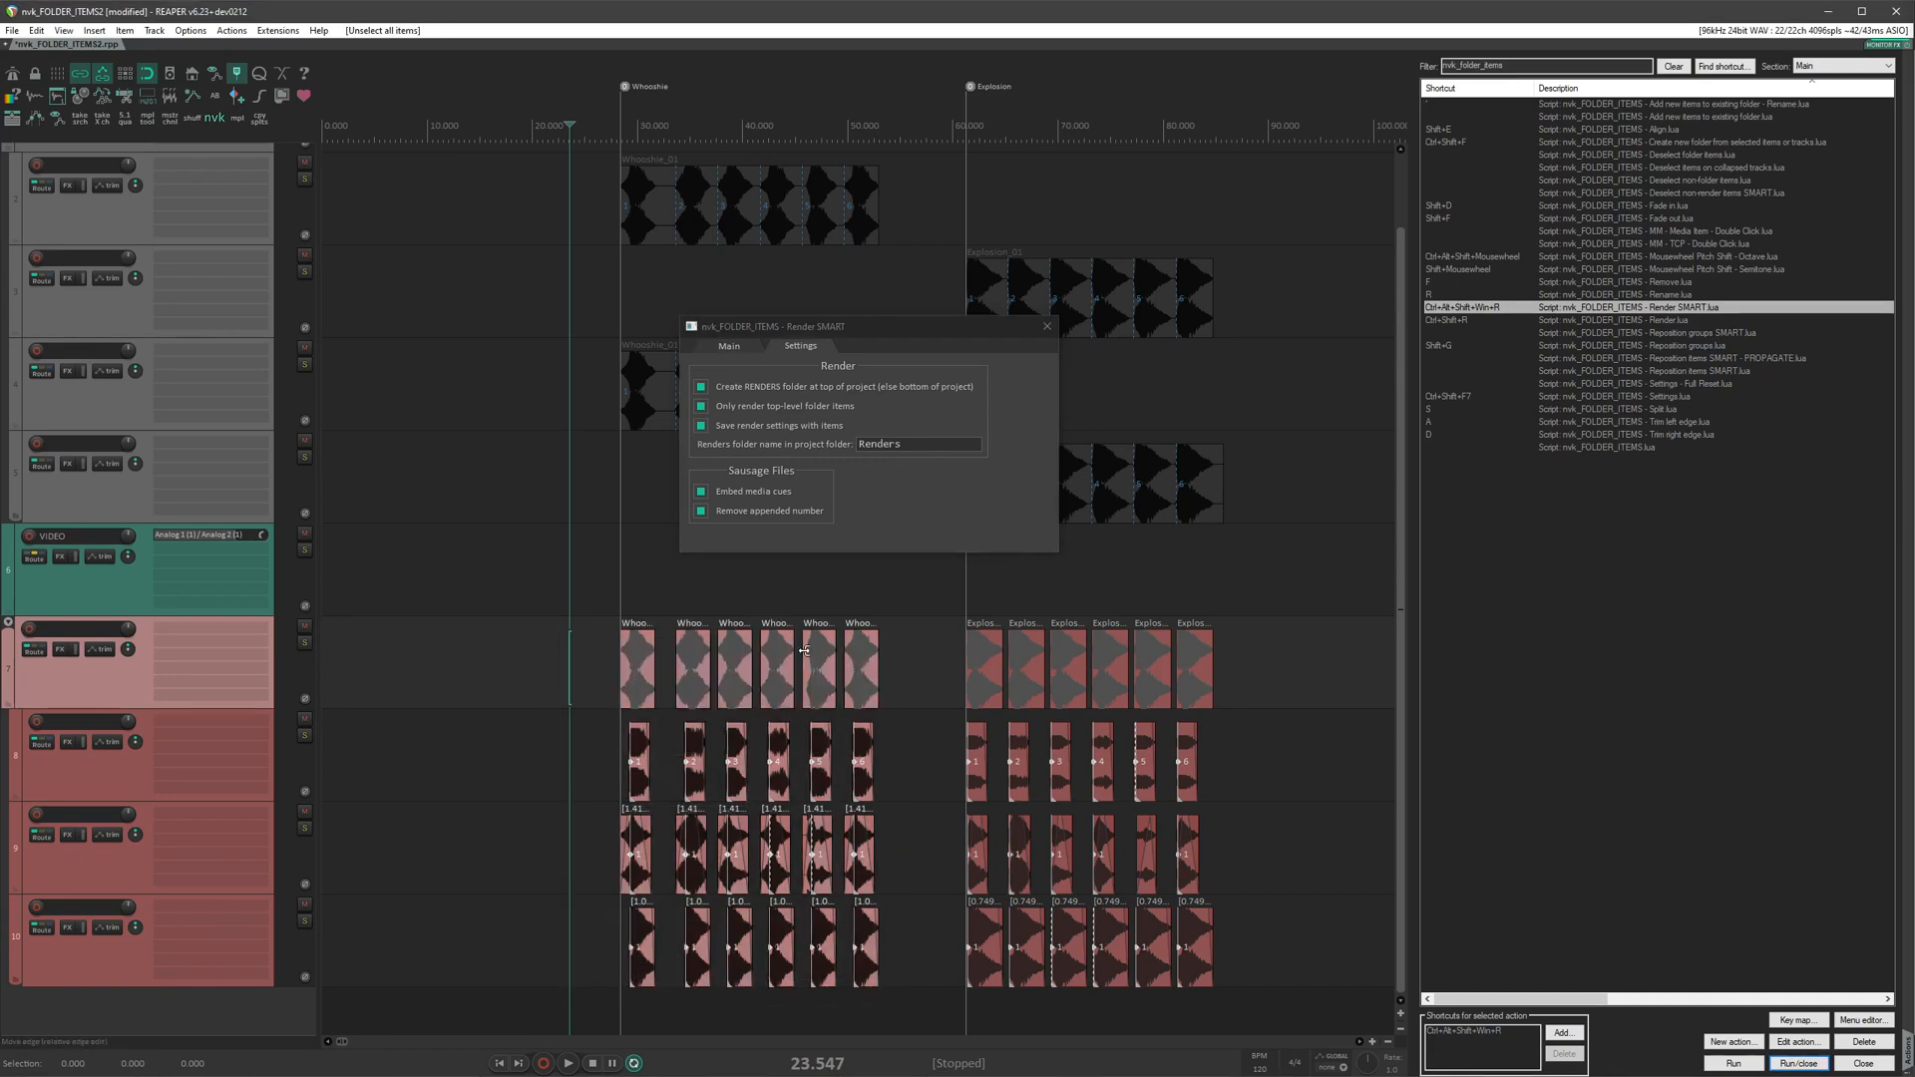
left_click(739, 344)
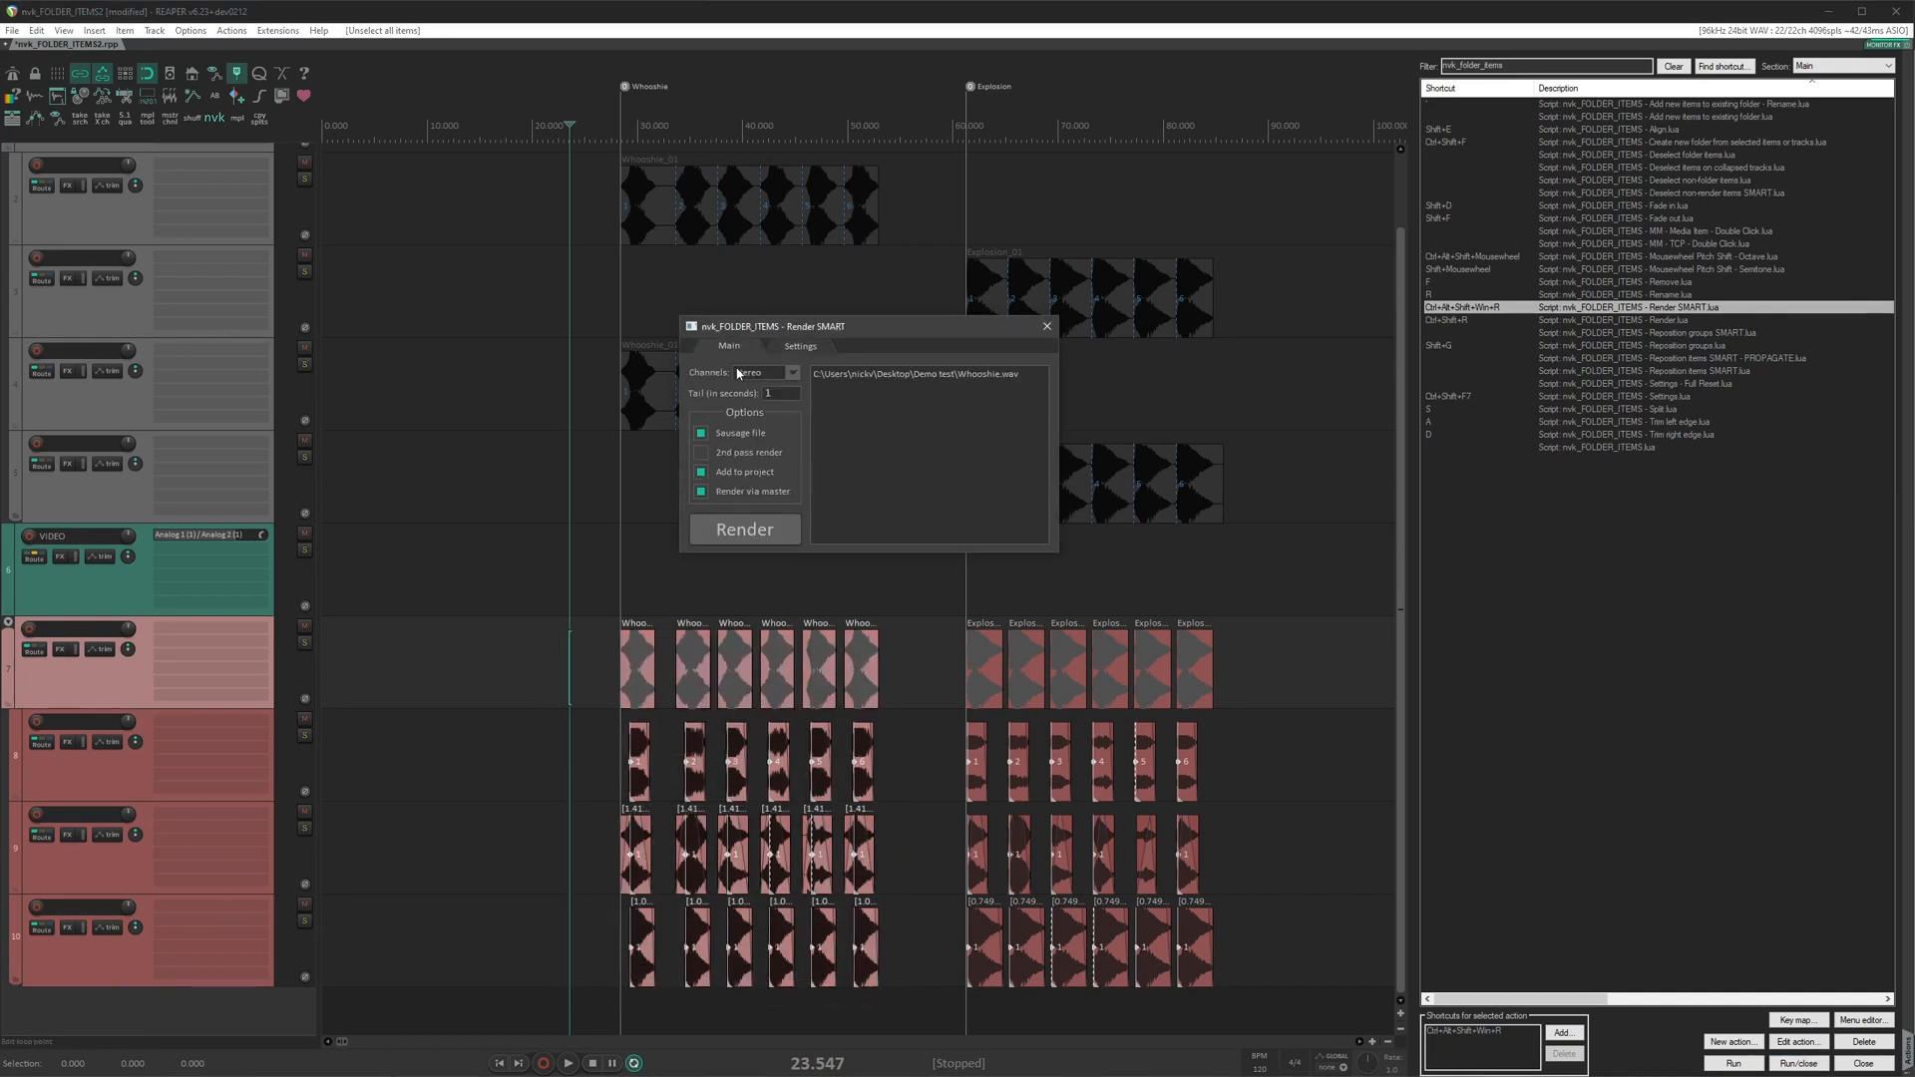
left_click(701, 453)
left_click(783, 393)
type("3")
left_click(792, 372)
left_click(801, 393)
key("Return")
left_click(749, 596)
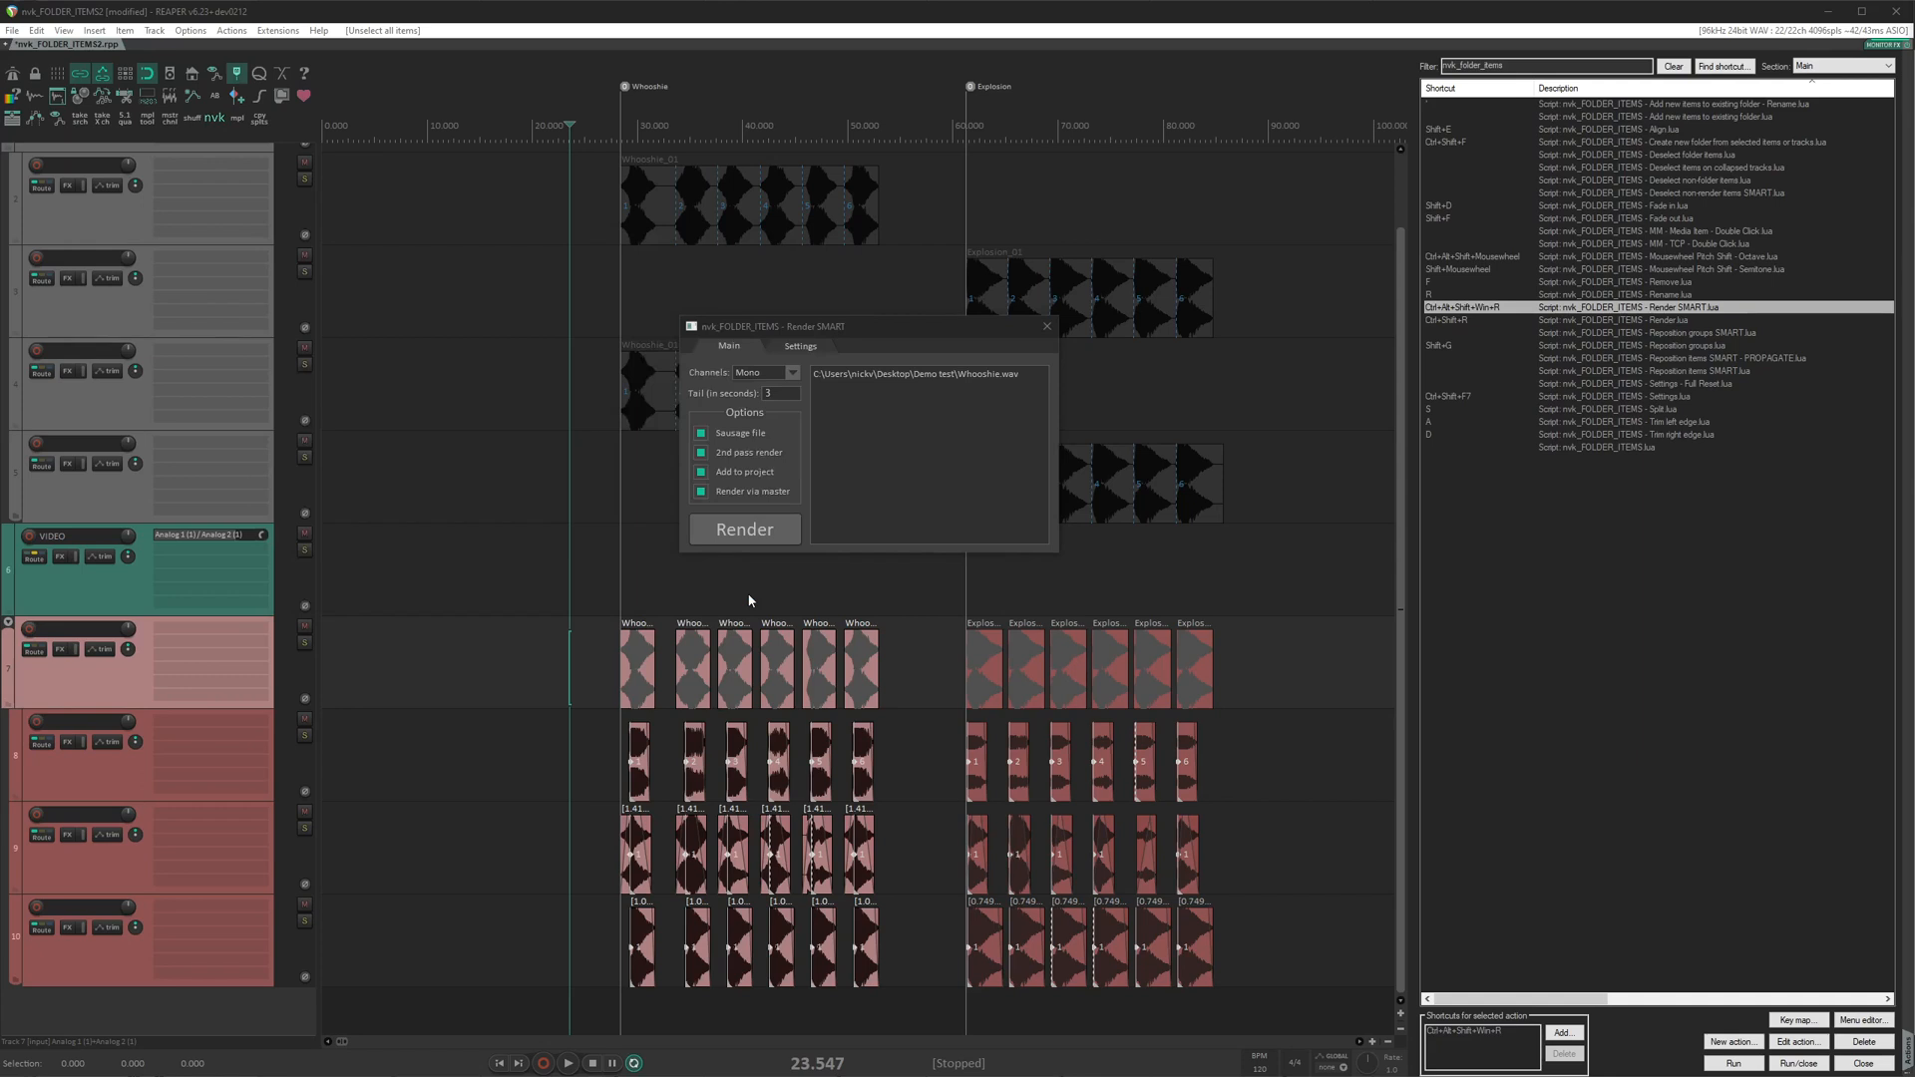
Select the Whooshie items, open Render SMART to check their saved render settings, and close it.
left_click_drag(522, 638, 900, 1006)
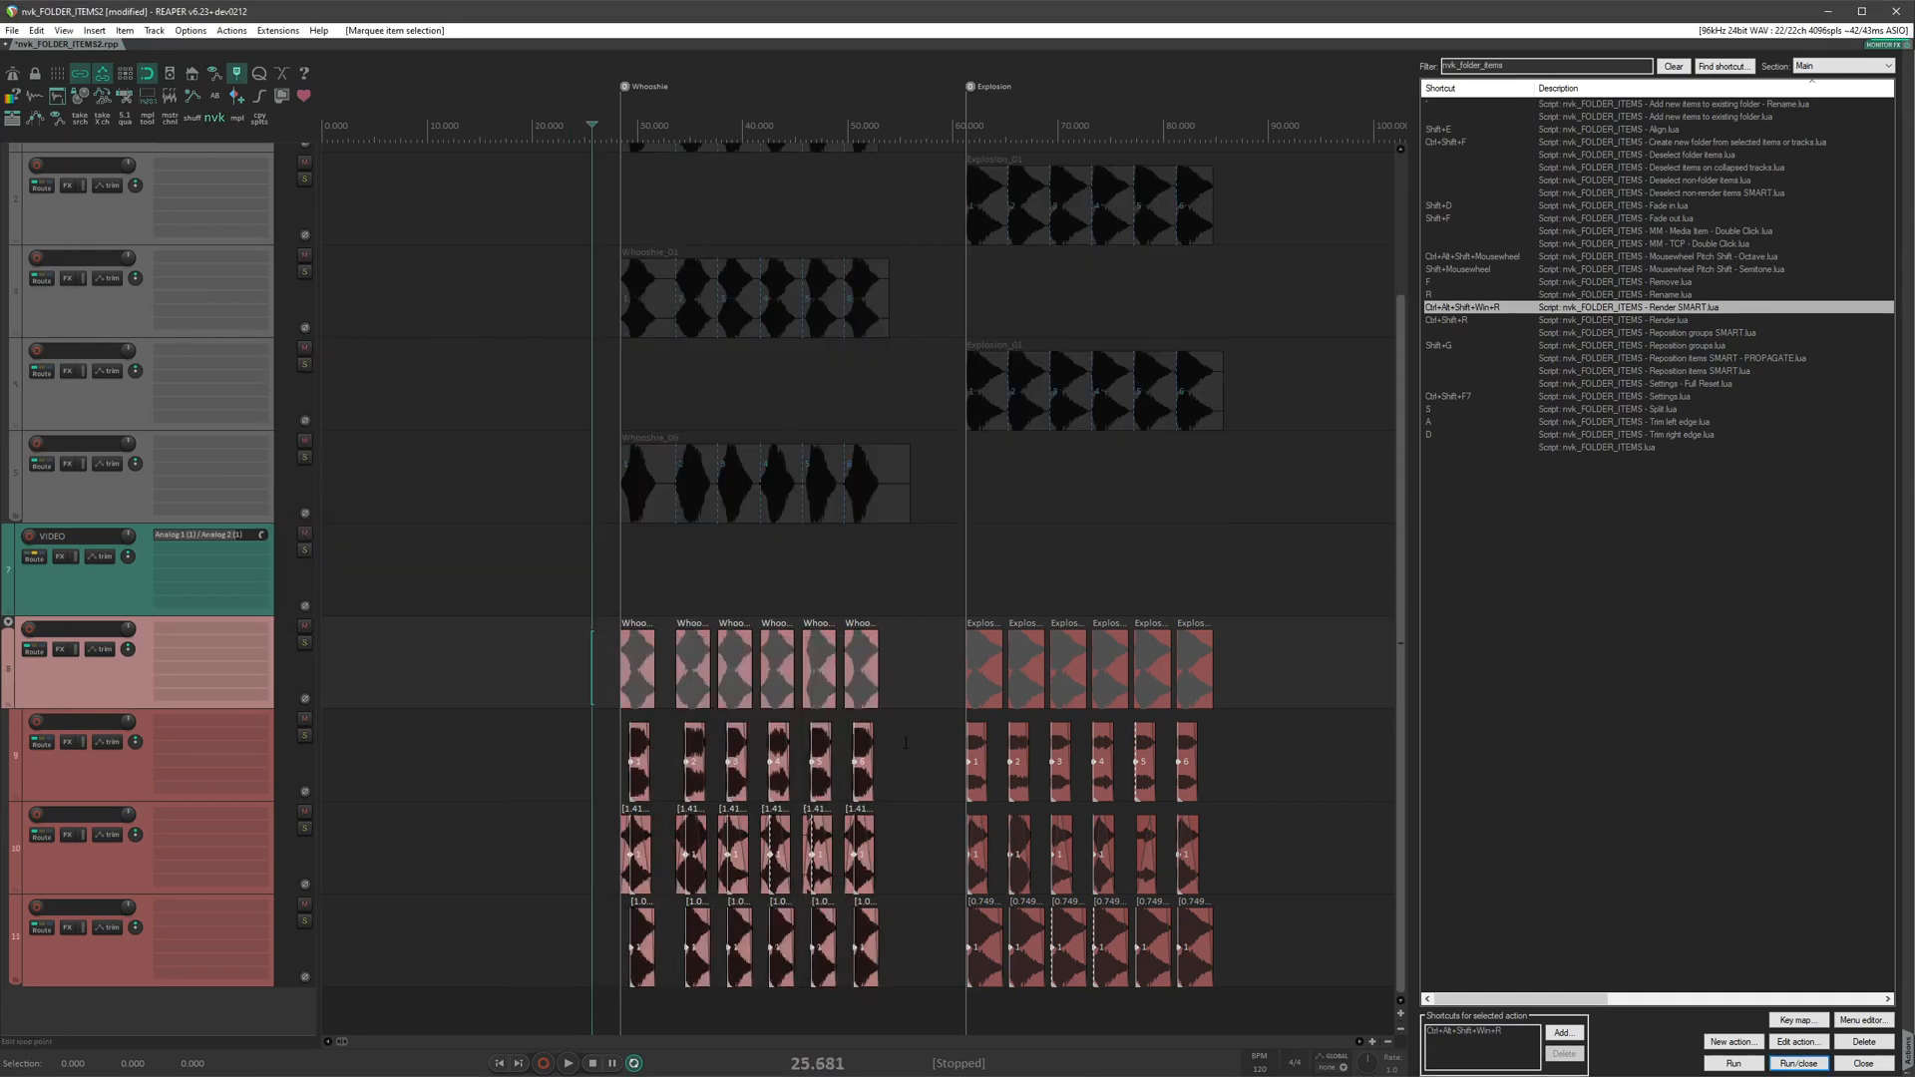
key("ctrl+alt+shift+super+r")
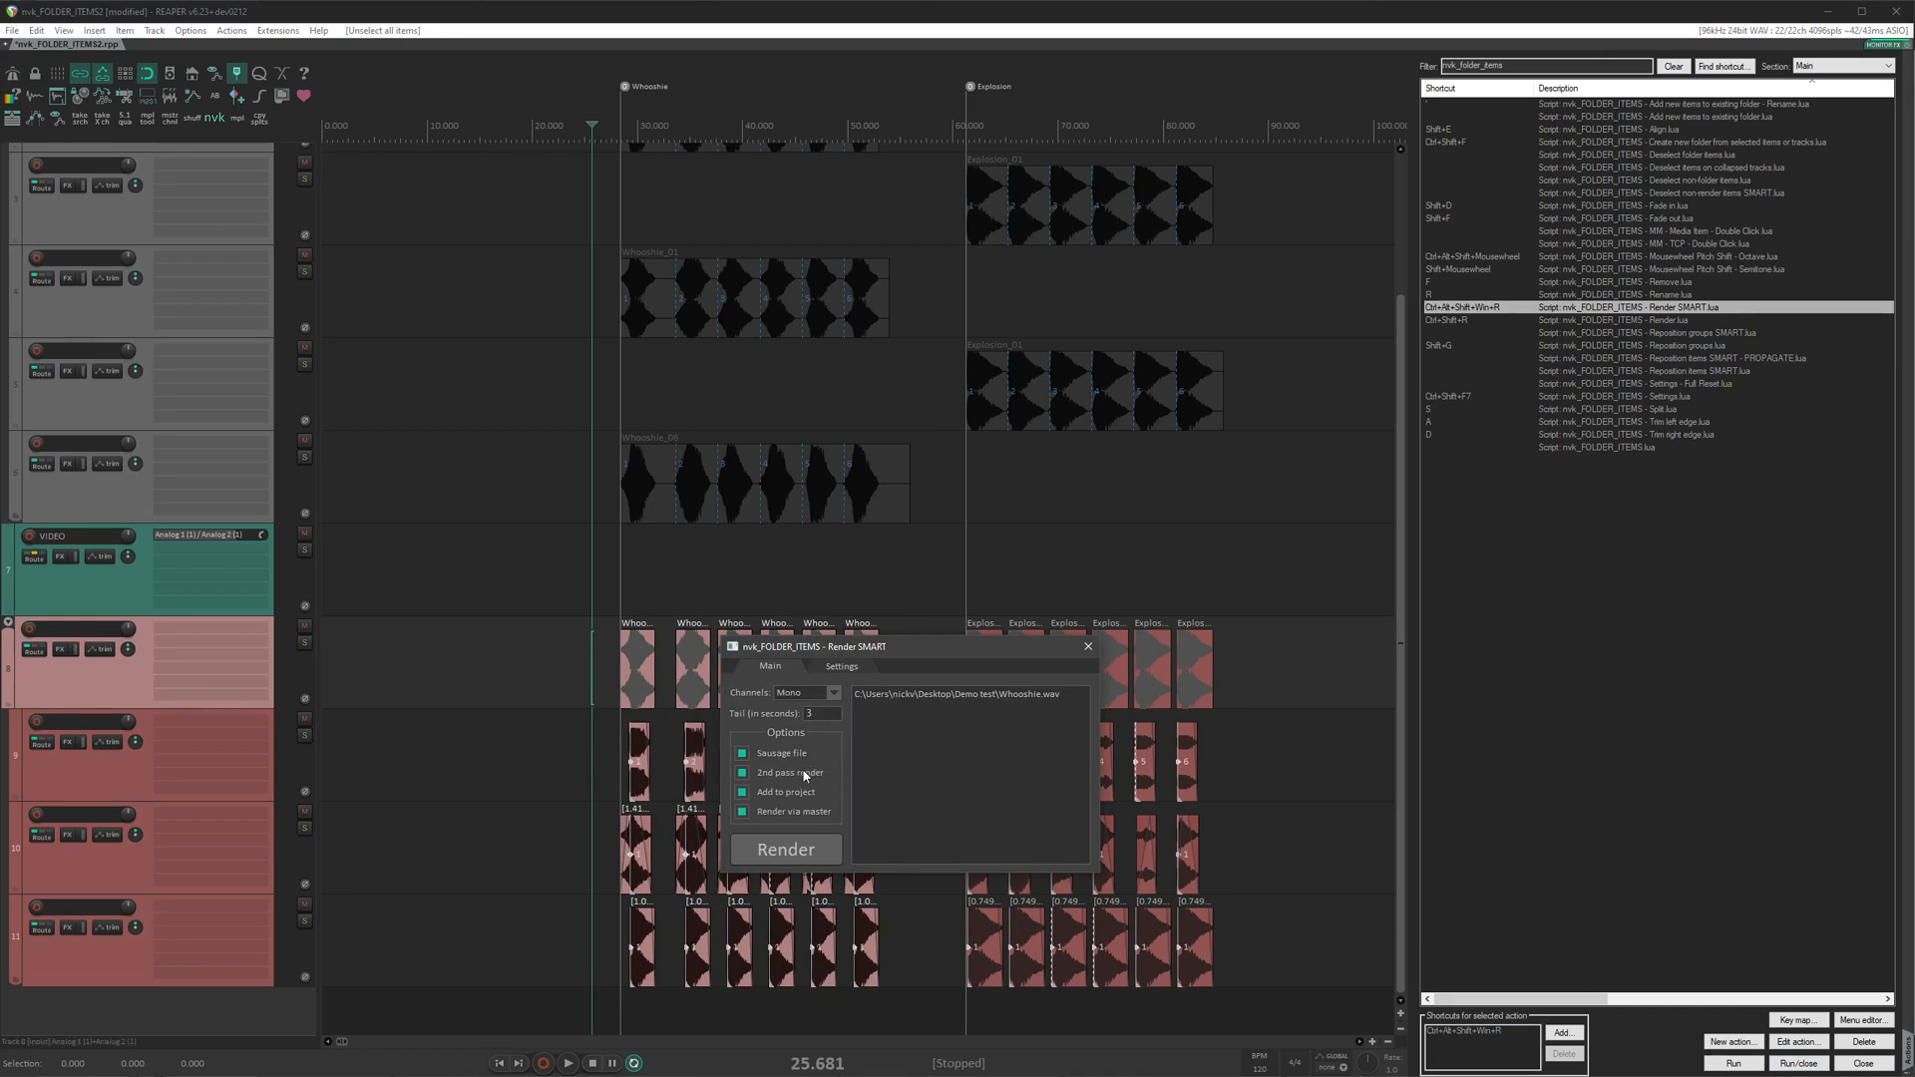
left_click(1088, 646)
Open Render SMART for the Explosion items and compare its settings and file list with all items selected.
left_click_drag(922, 610, 1261, 780)
key("ctrl+alt+shift+super+r")
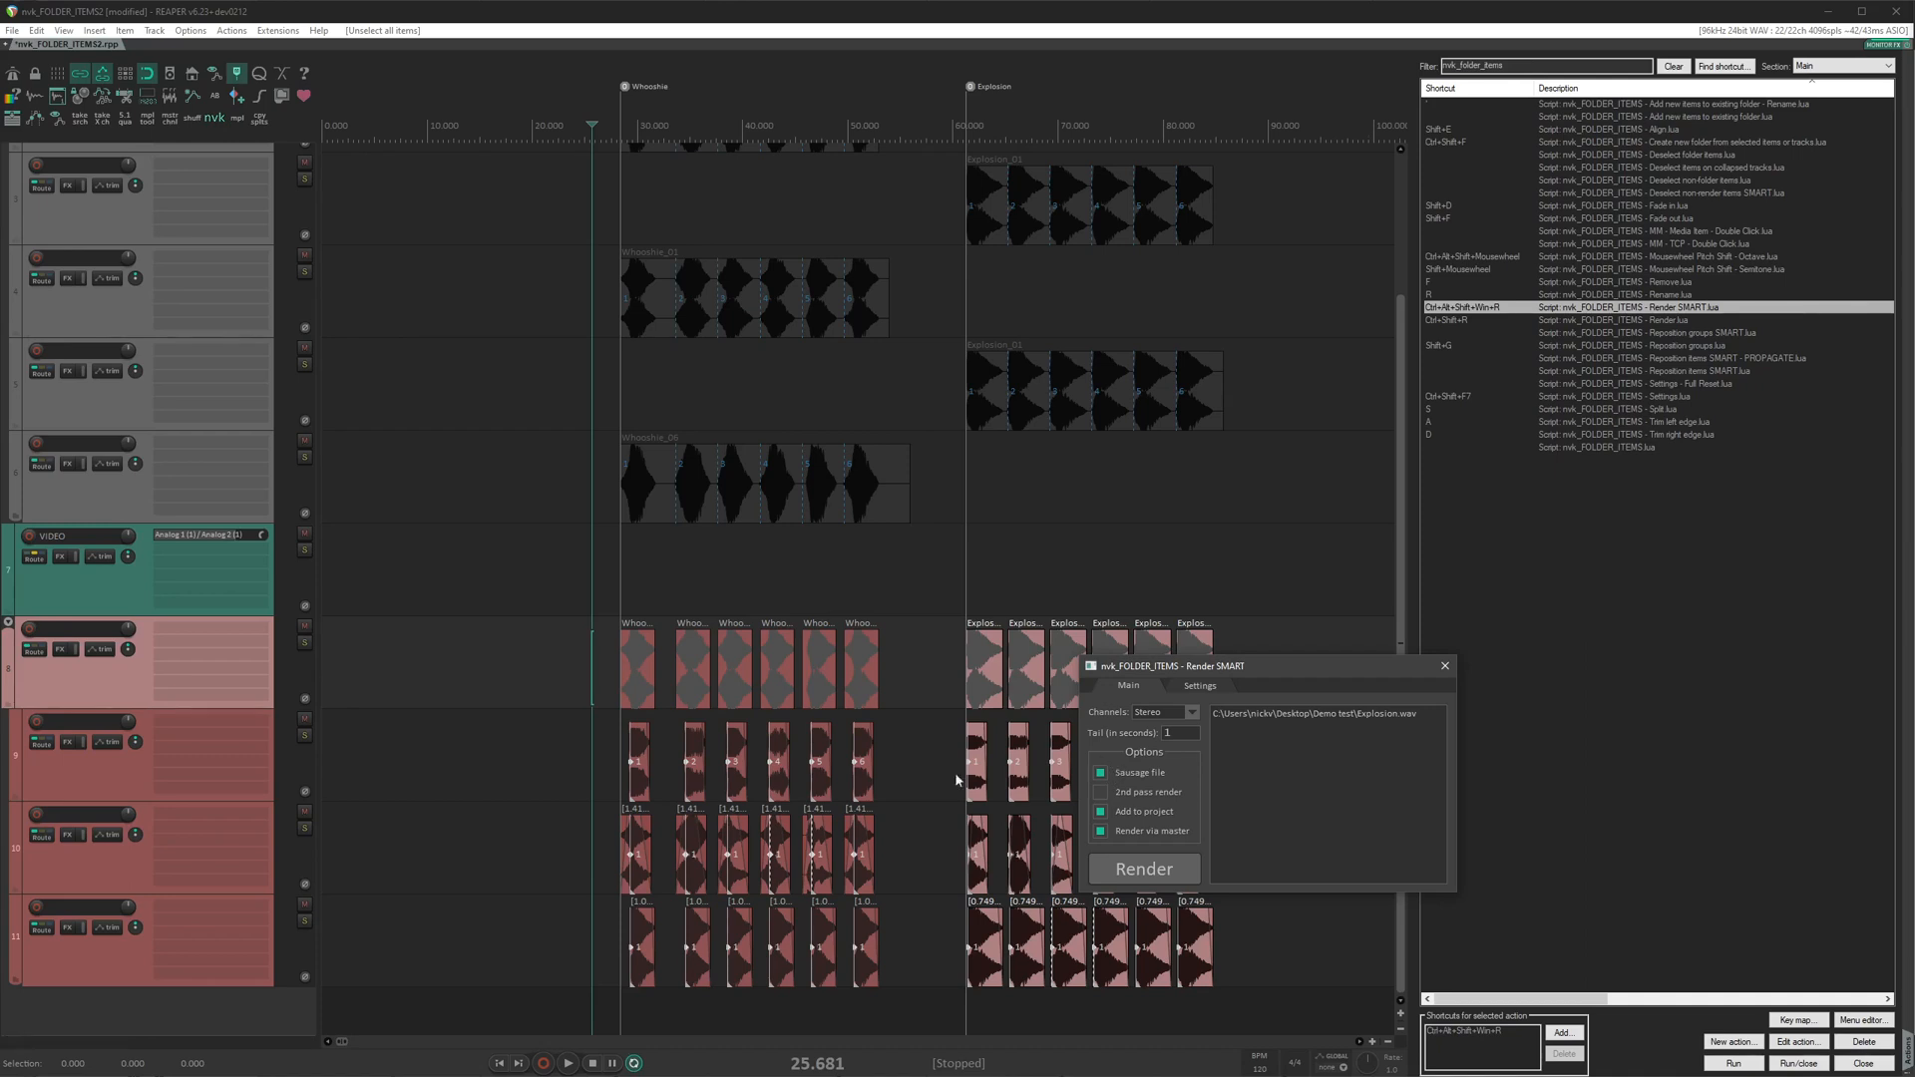
left_click_drag(518, 670, 1266, 1005)
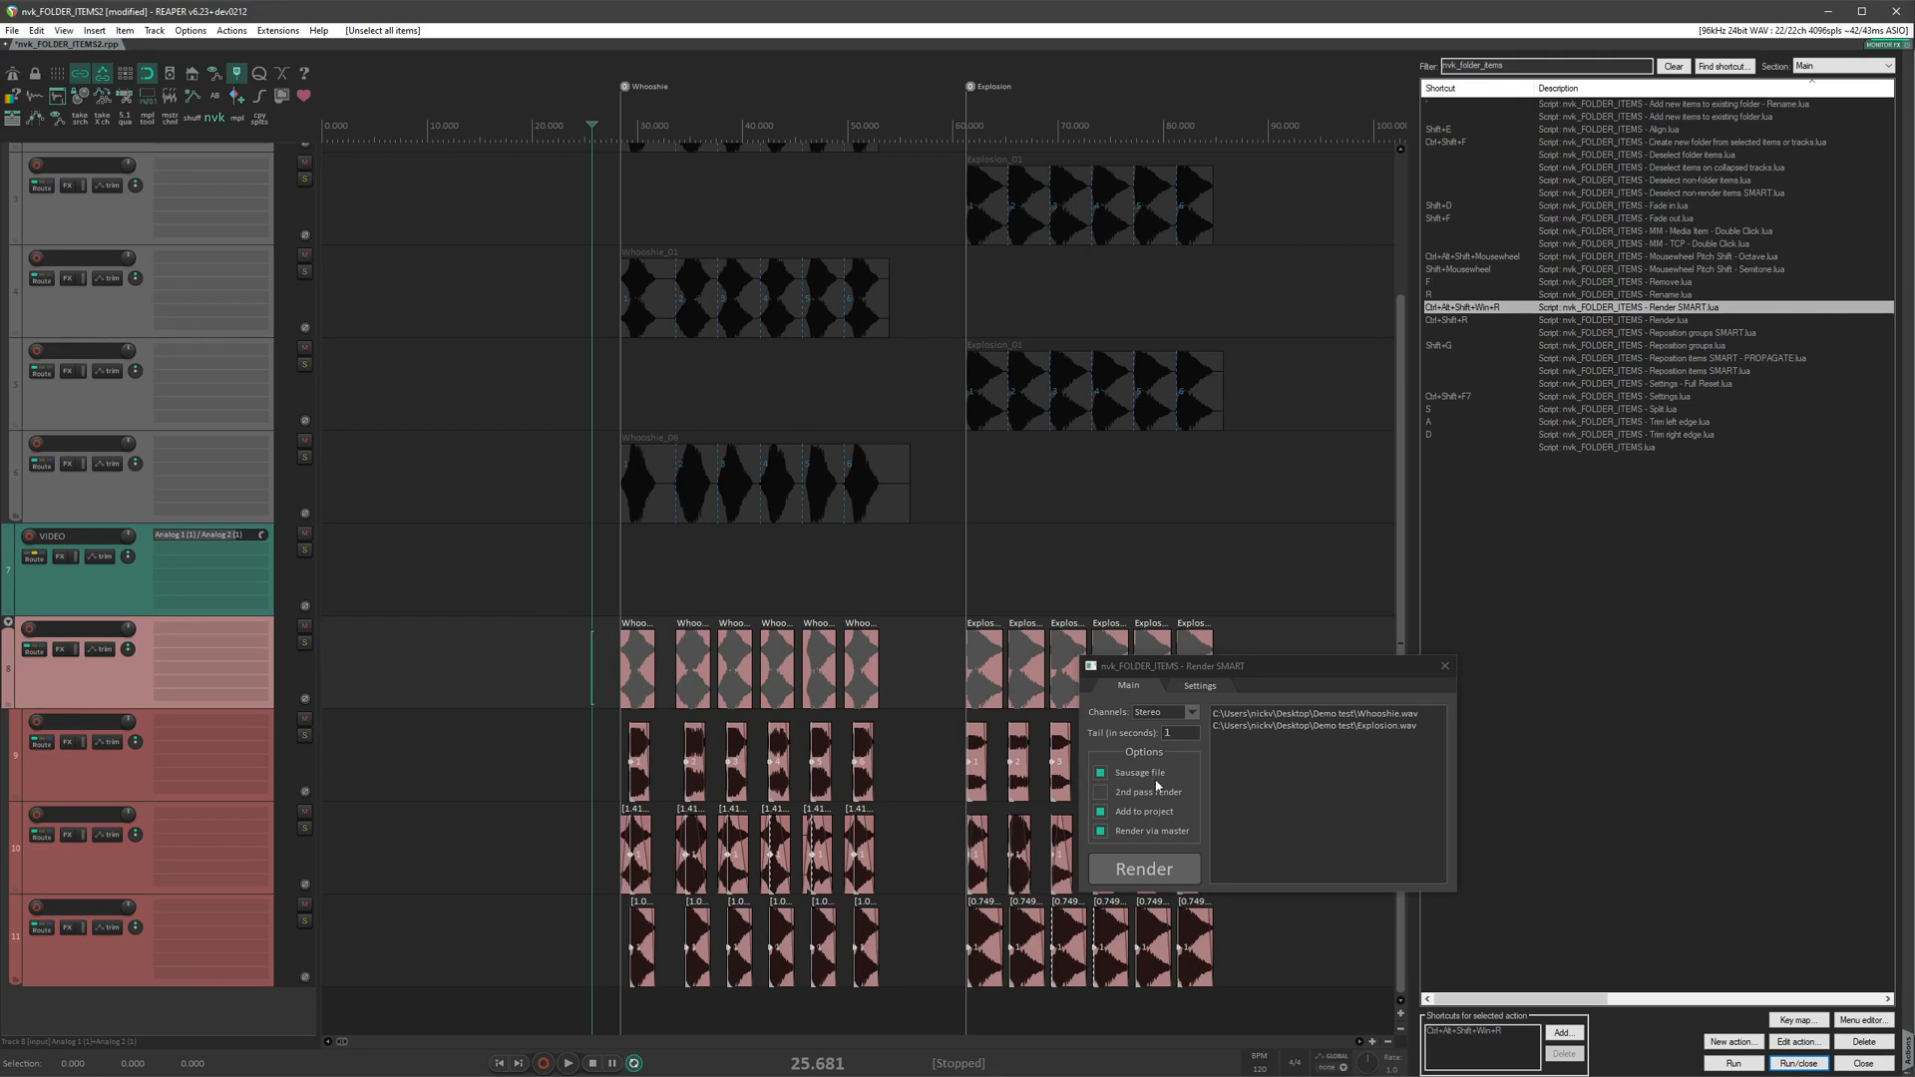
left_click(1202, 940)
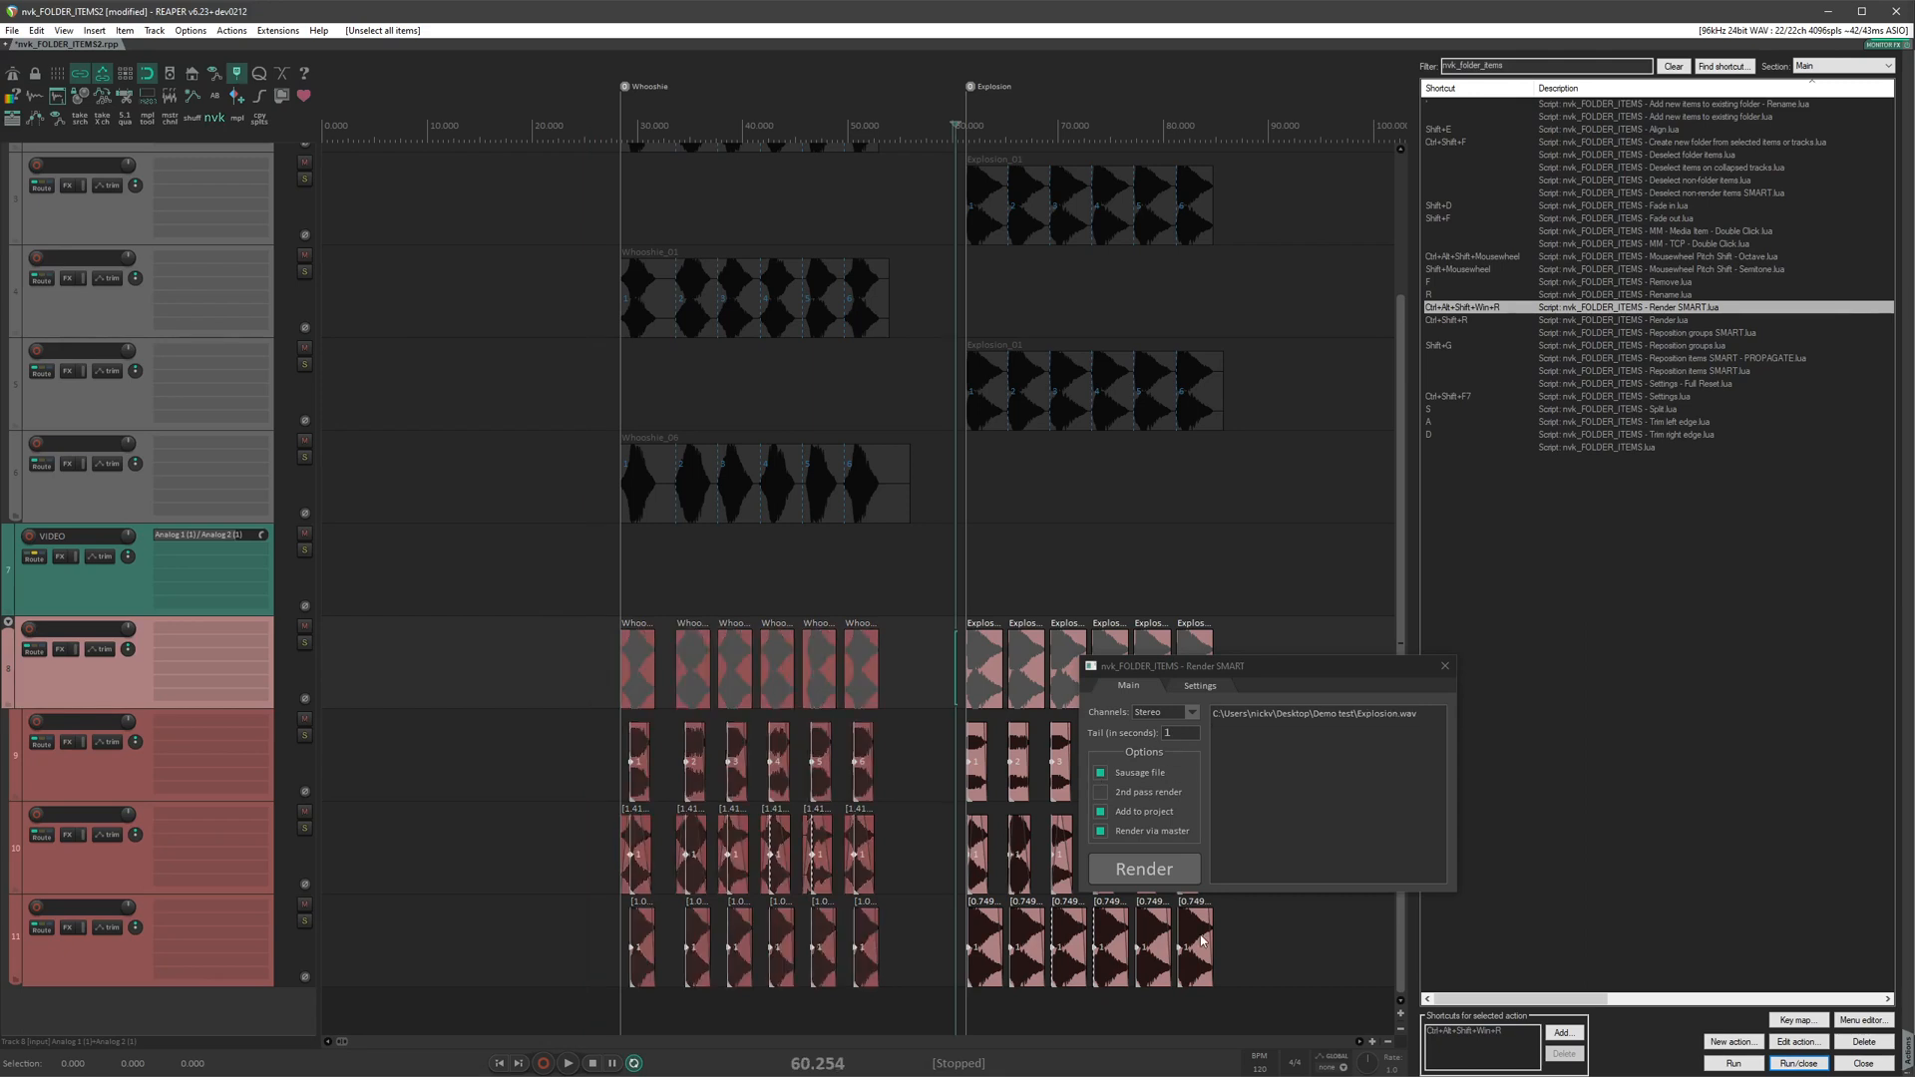